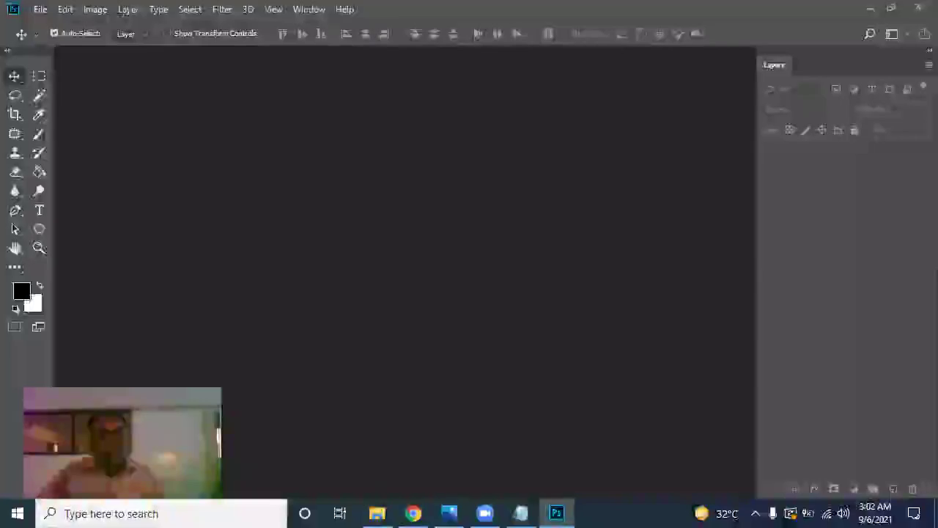
# Step: Enlarge the 6th September Defence Day poster in WhatsApp Web's media viewer
pyautogui.click(413, 513)
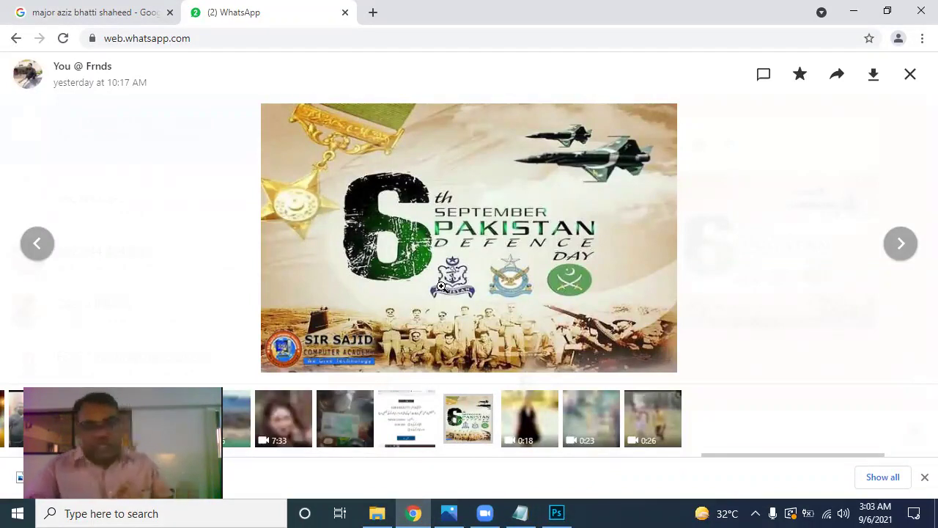
pyautogui.click(544, 266)
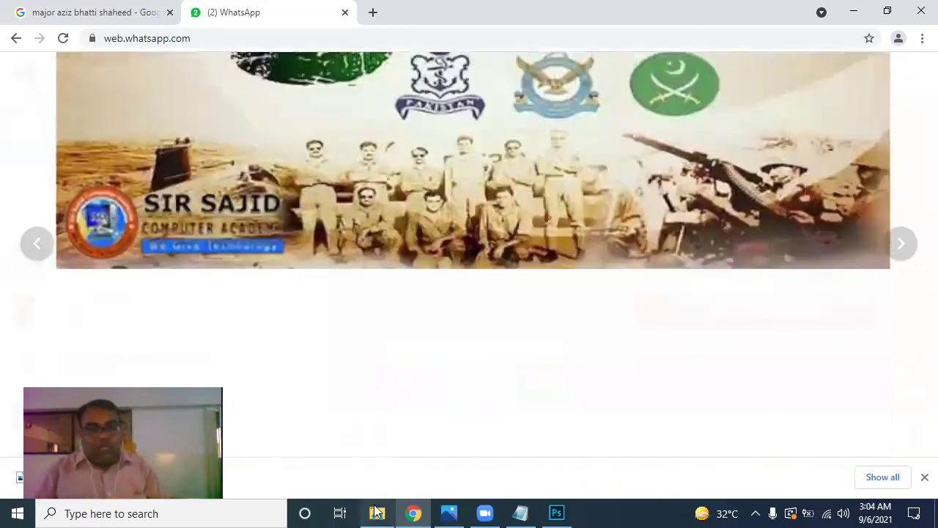
# Step: Browse today's downloaded soldier portraits in File Explorer, then return to Photoshop
pyautogui.click(377, 513)
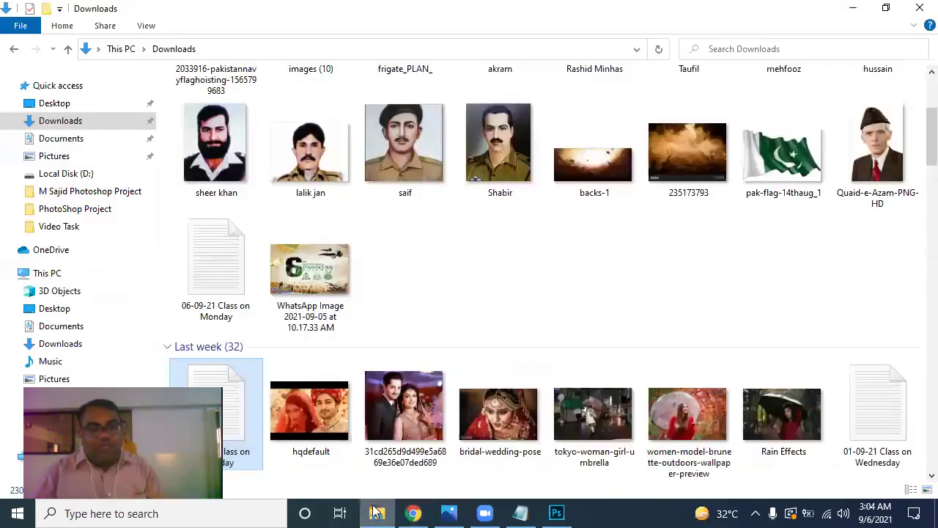
pyautogui.scroll(3, 381, 293)
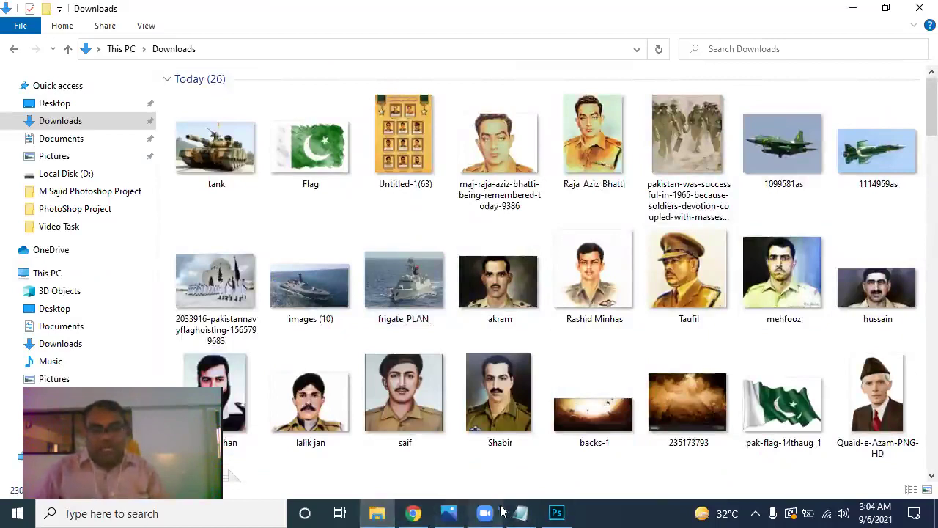
pyautogui.click(557, 513)
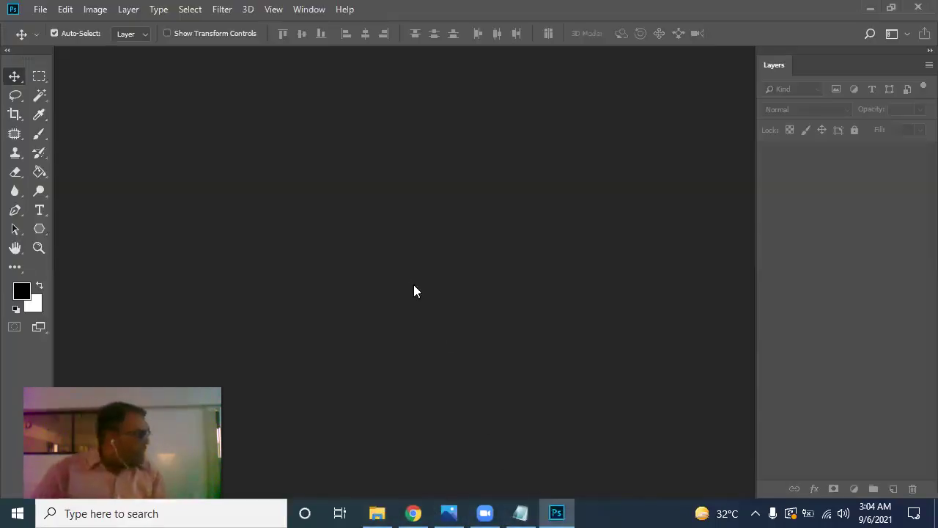
# Step: Create a new white Untitled-1 document of 1600 × 1600 pixels at 72 ppi
pyautogui.click(42, 10)
pyautogui.click(47, 26)
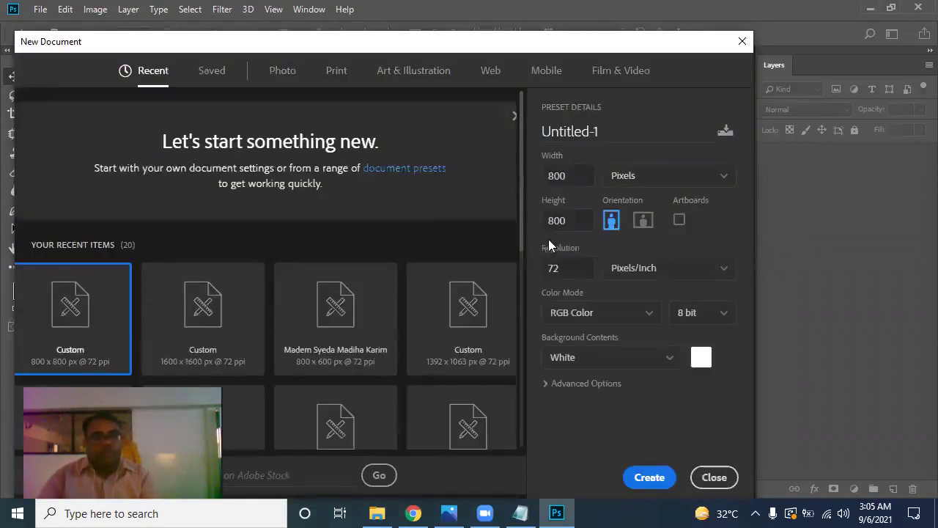
pyautogui.moveTo(569, 174); pyautogui.dragTo(544, 176)
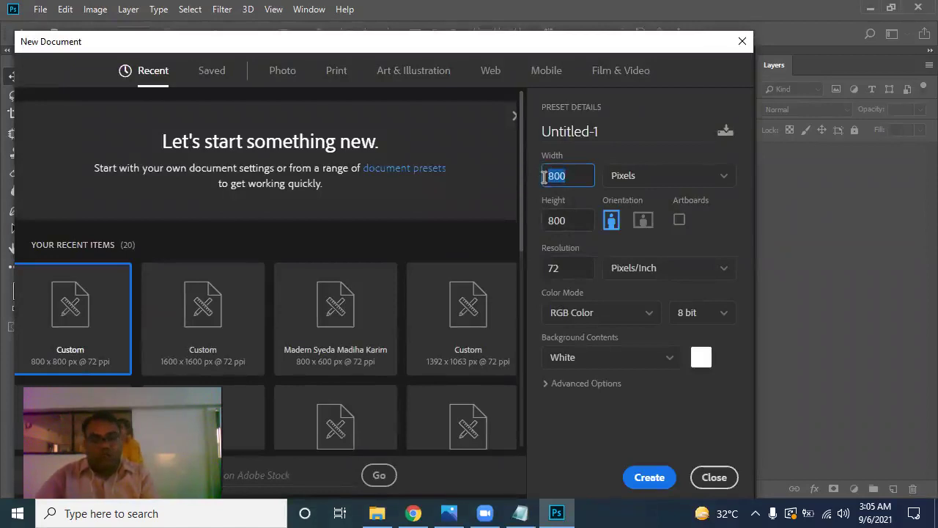
pyautogui.write('1600')
pyautogui.moveTo(555, 224); pyautogui.dragTo(538, 219)
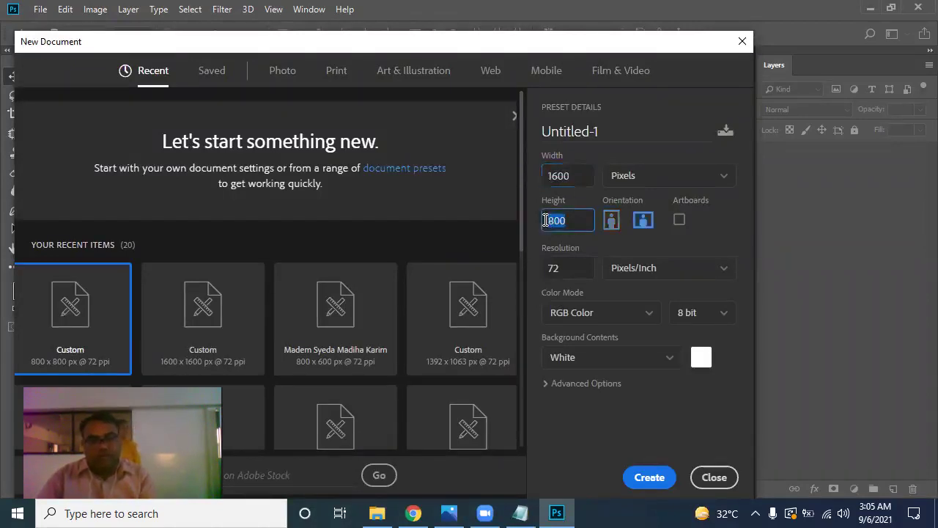
pyautogui.write('0')
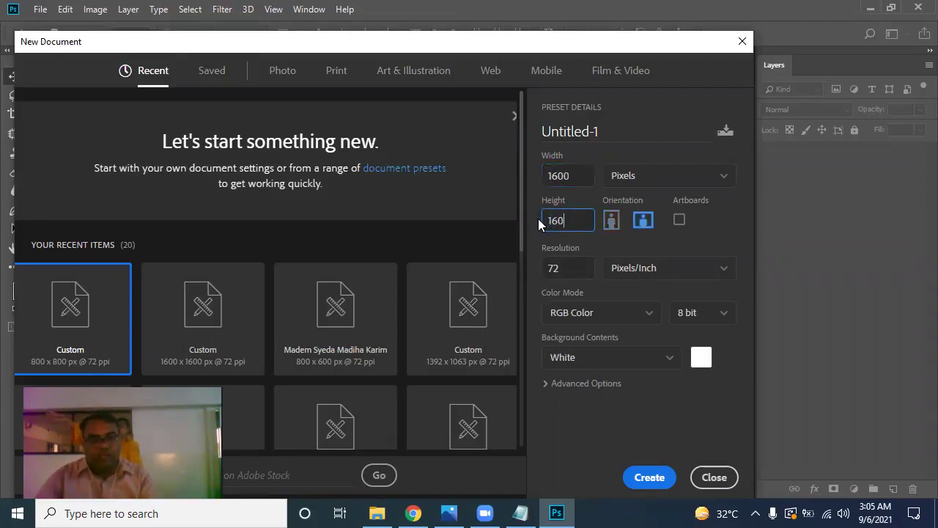
pyautogui.write('0')
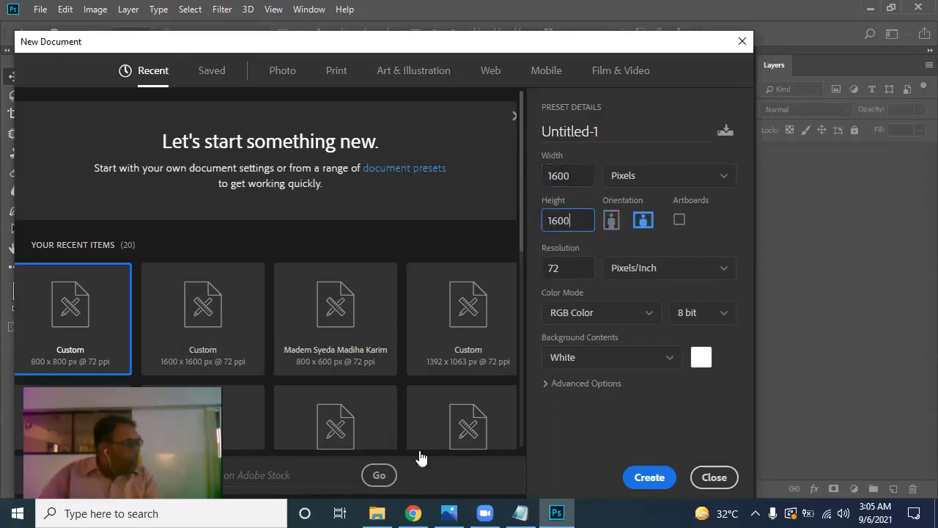
pyautogui.click(661, 479)
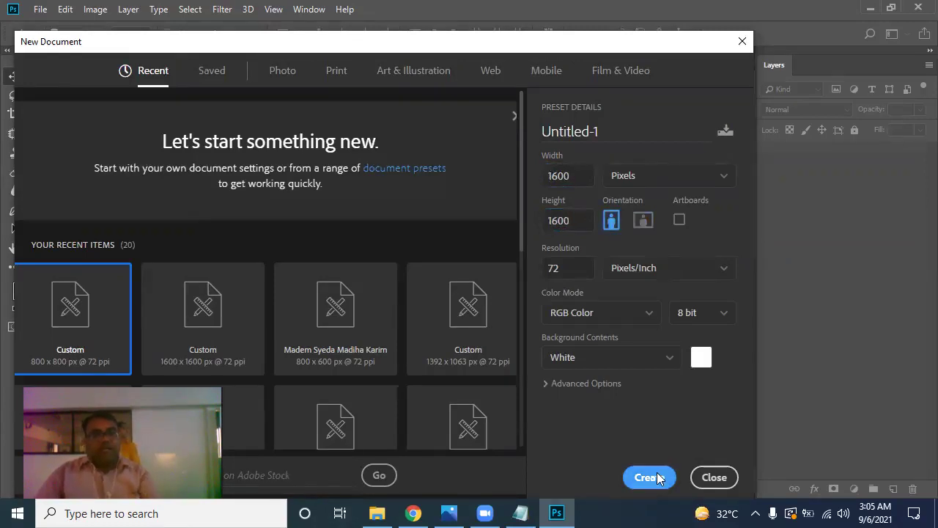
pyautogui.click(660, 479)
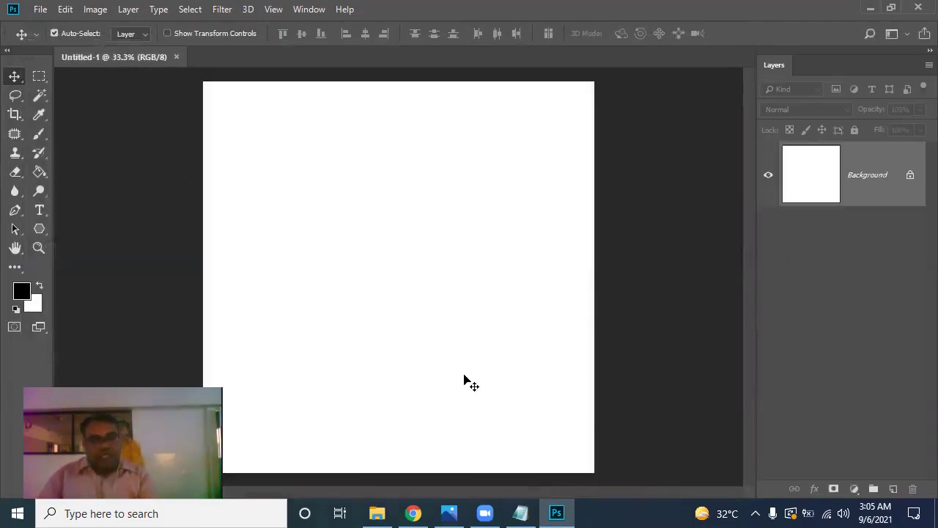
# Step: Fit the blank 1600-pixel Untitled-1 canvas on screen with Ctrl+0
pyautogui.hotkey('ctrl', '0')
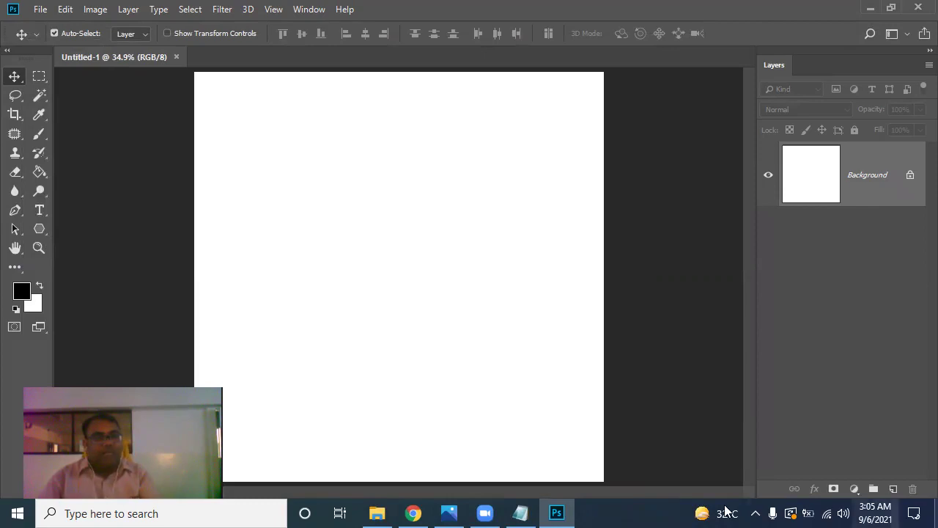
pyautogui.click(43, 9)
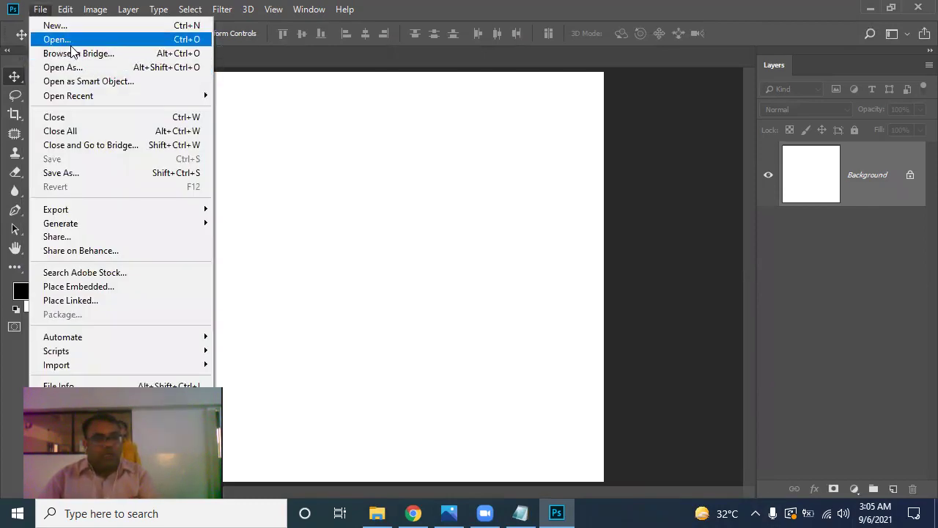
# Step: Open the battlefield photo 235173793.jpg from the Downloads folder
pyautogui.click(71, 42)
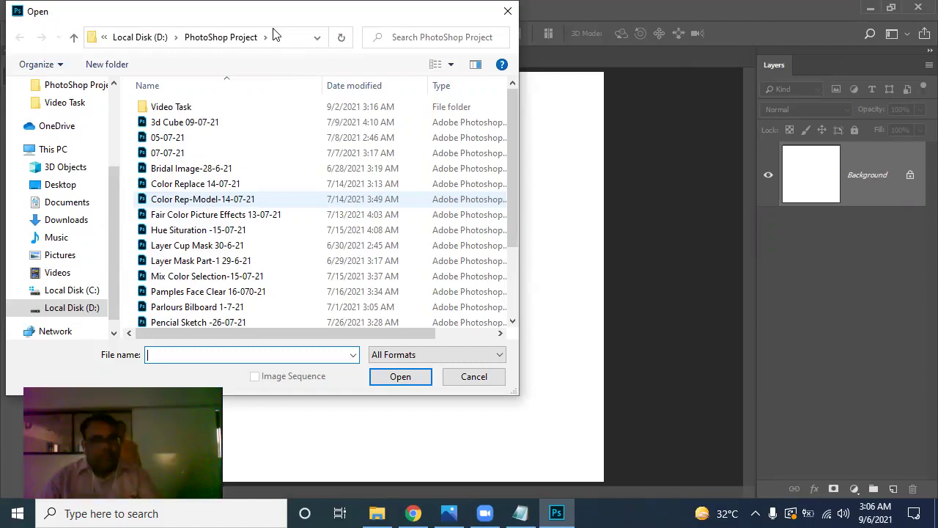
pyautogui.moveTo(243, 16)
pyautogui.mouseDown()
pyautogui.moveTo(307, 65)
pyautogui.moveTo(407, 63)
pyautogui.mouseUp()
pyautogui.scroll(1, 238, 198)
pyautogui.scroll(2, 238, 198)
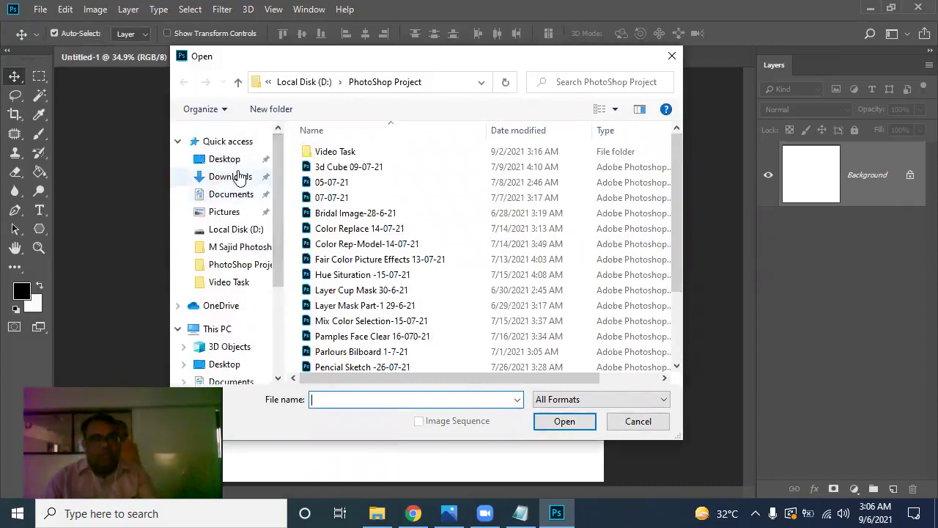
pyautogui.click(239, 178)
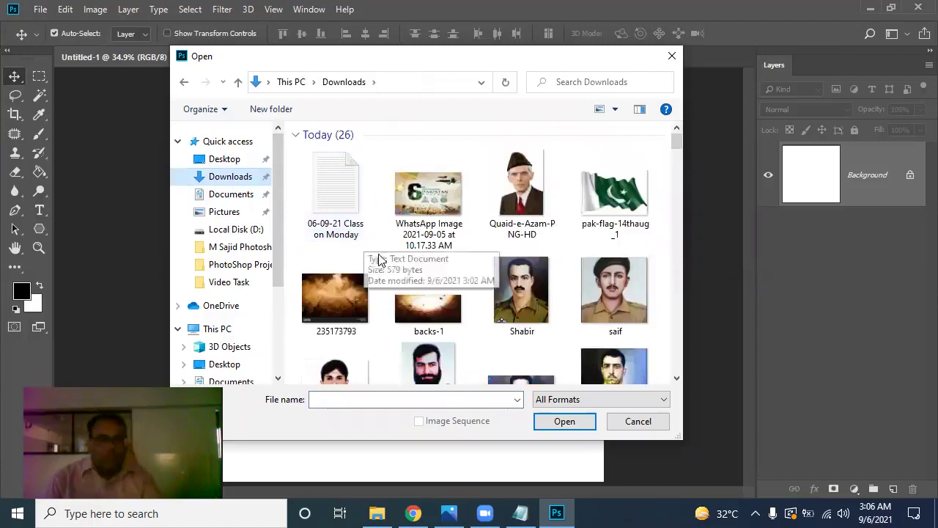
pyautogui.click(432, 304)
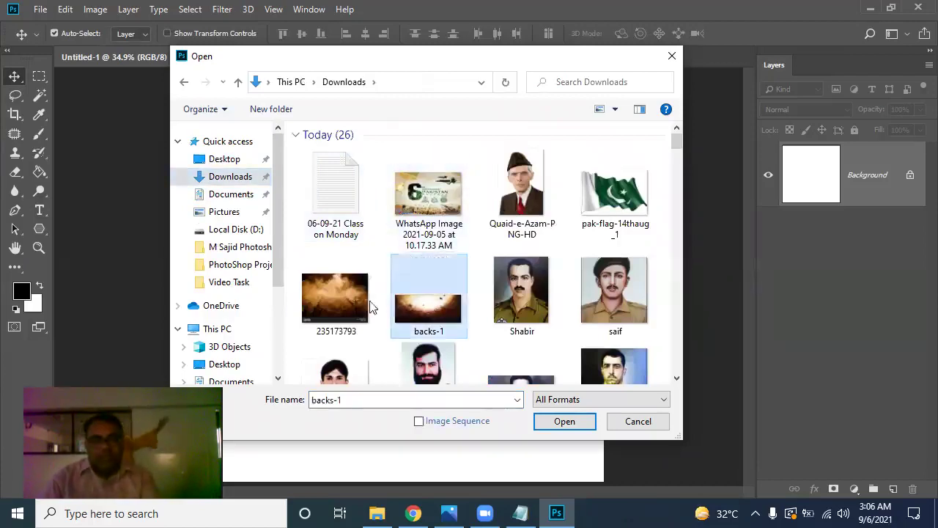
pyautogui.click(335, 297)
pyautogui.moveTo(676, 139)
pyautogui.mouseDown()
pyautogui.moveTo(679, 161)
pyautogui.moveTo(676, 133)
pyautogui.mouseUp()
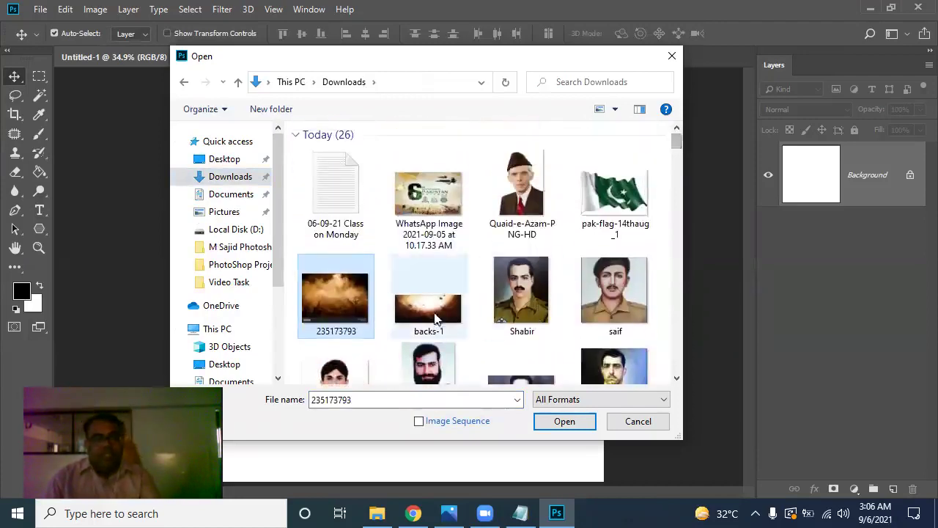
pyautogui.doubleClick(335, 302)
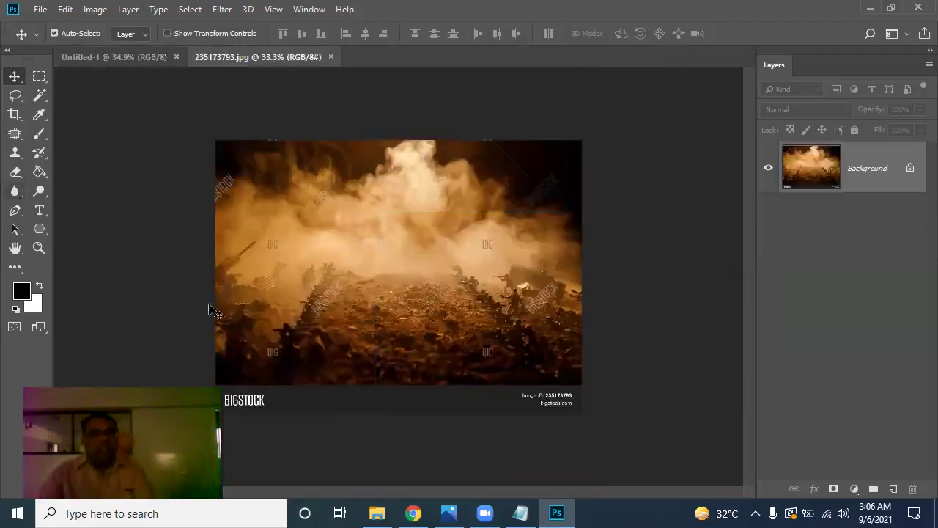
# Step: Copy the battlefield photo above its caption strip into Untitled-1 and close the source
pyautogui.press('m')
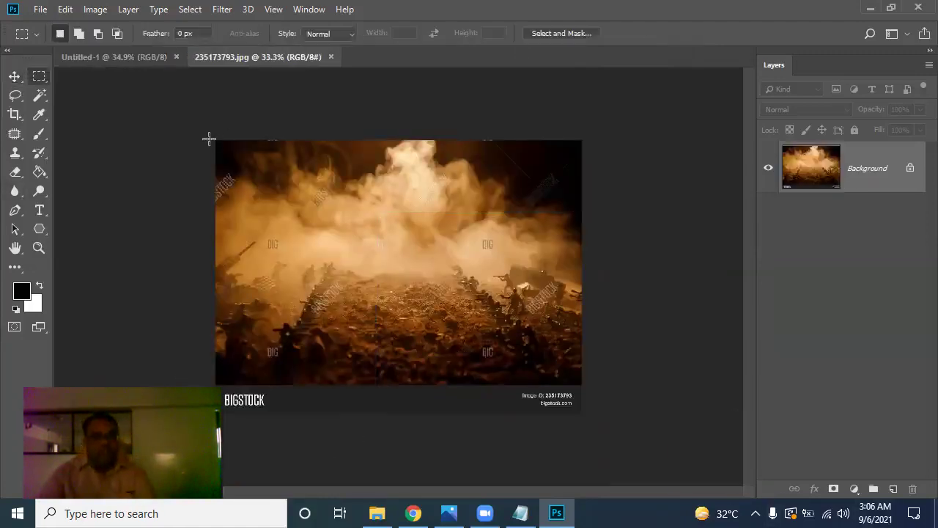
pyautogui.moveTo(219, 143)
pyautogui.mouseDown()
pyautogui.moveTo(596, 385)
pyautogui.moveTo(603, 379)
pyautogui.mouseUp()
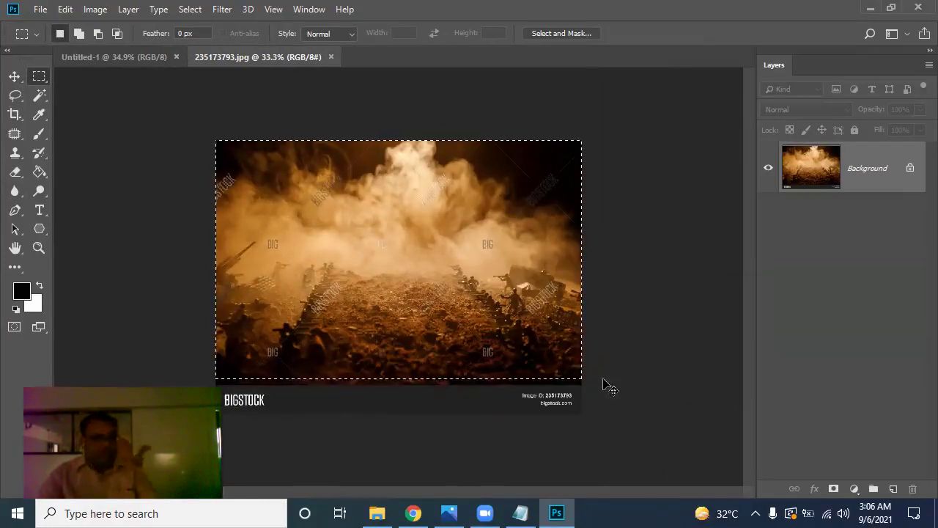
pyautogui.hotkey('ctrl', 'w')
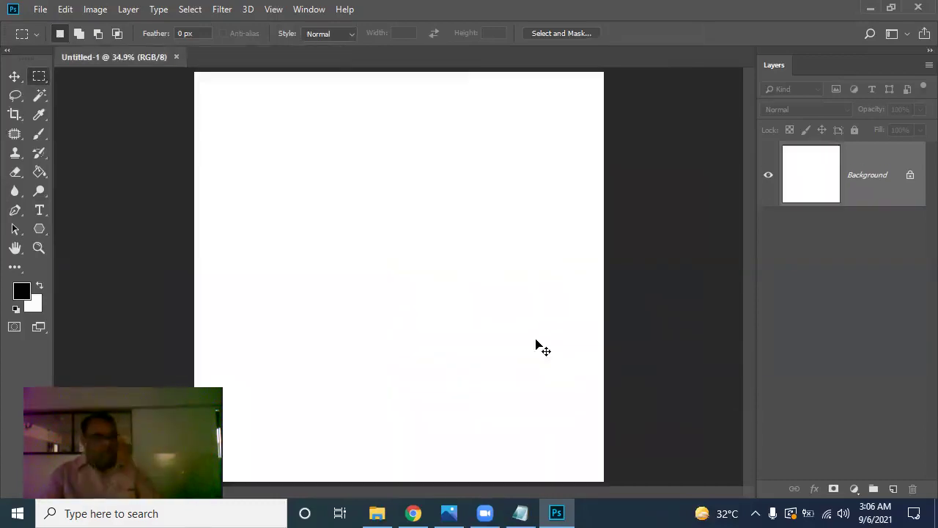
pyautogui.hotkey('ctrl', 'v')
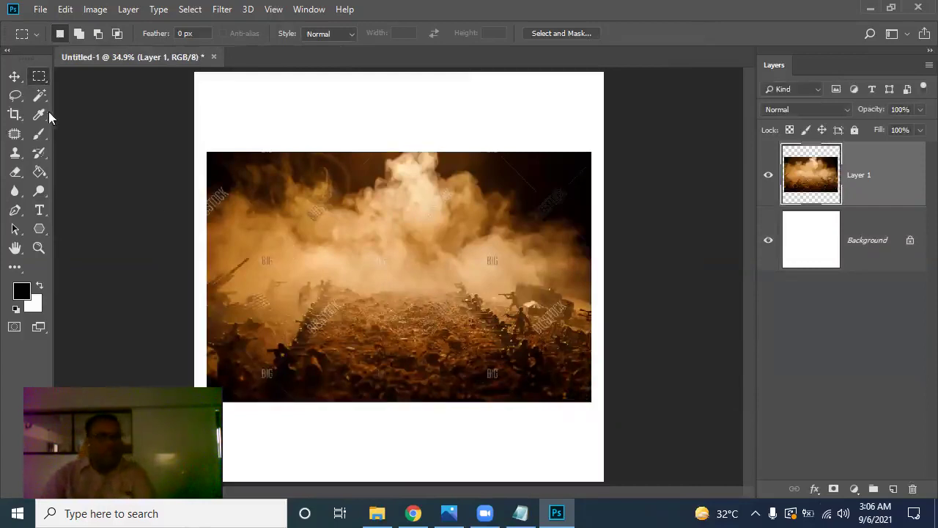
# Step: Move the pasted photo to the top-left and stretch it to fill the canvas
pyautogui.click(15, 78)
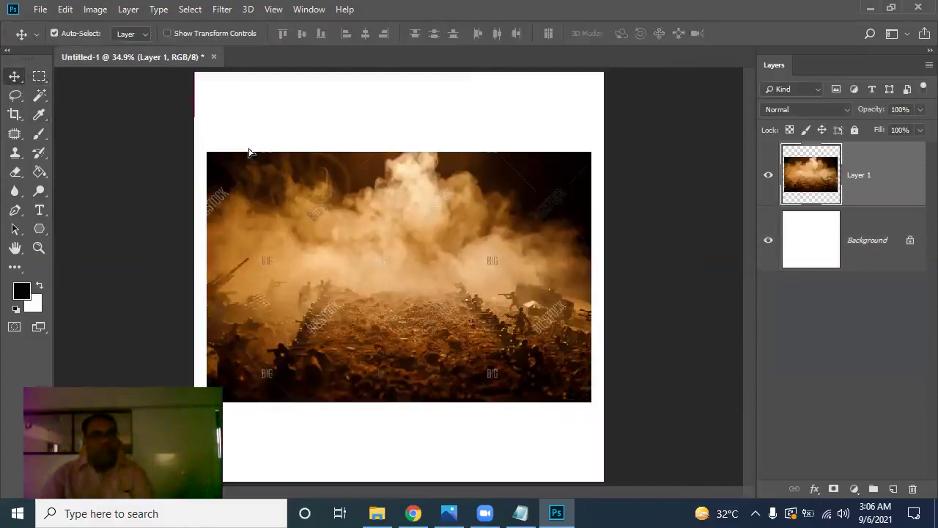
pyautogui.moveTo(250, 152); pyautogui.dragTo(250, 122)
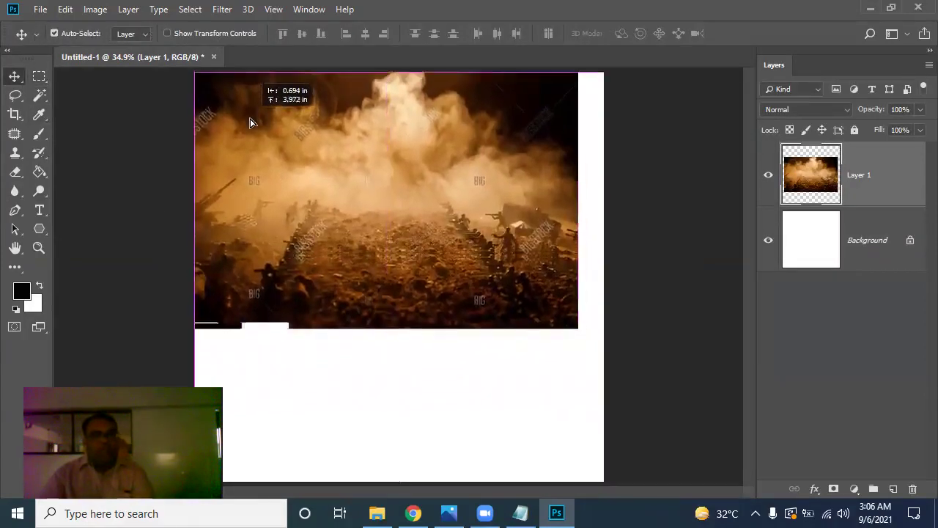
pyautogui.hotkey('ctrl', 't')
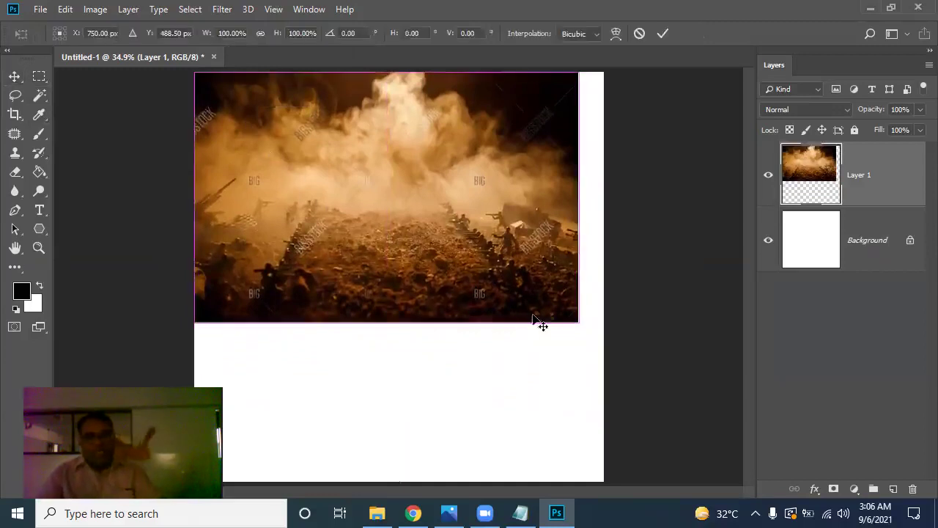
pyautogui.moveTo(577, 320); pyautogui.dragTo(605, 491)
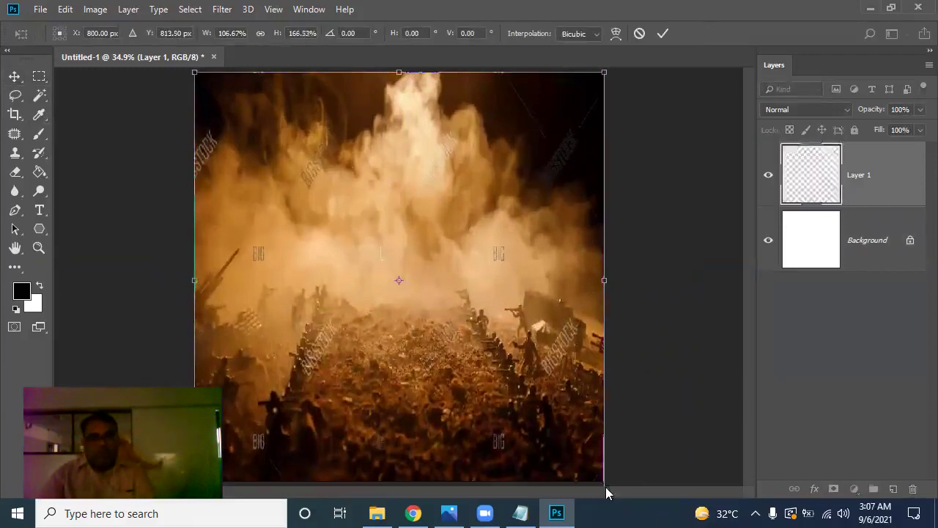
pyautogui.press('Return')
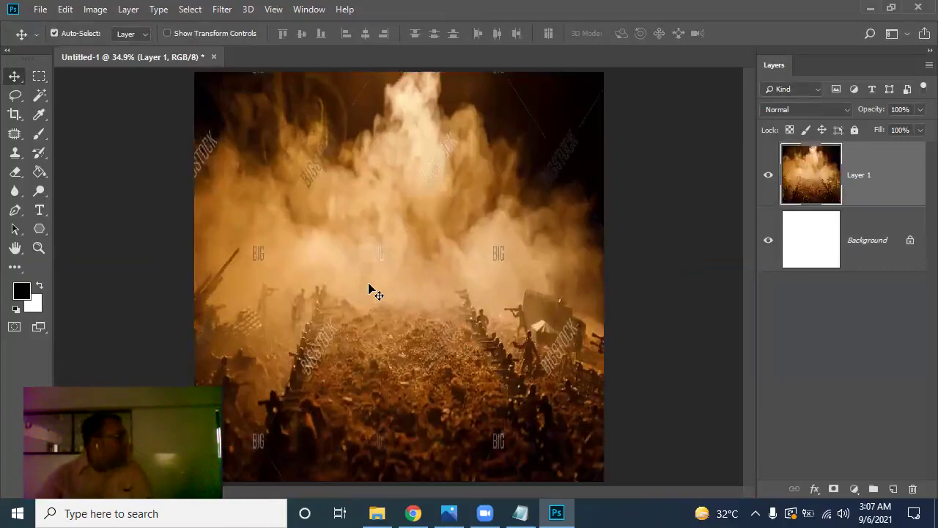
# Step: Bring up the Open dialog and browse the Downloads portraits, including backs-1 and Shabir
pyautogui.click(40, 10)
pyautogui.click(66, 38)
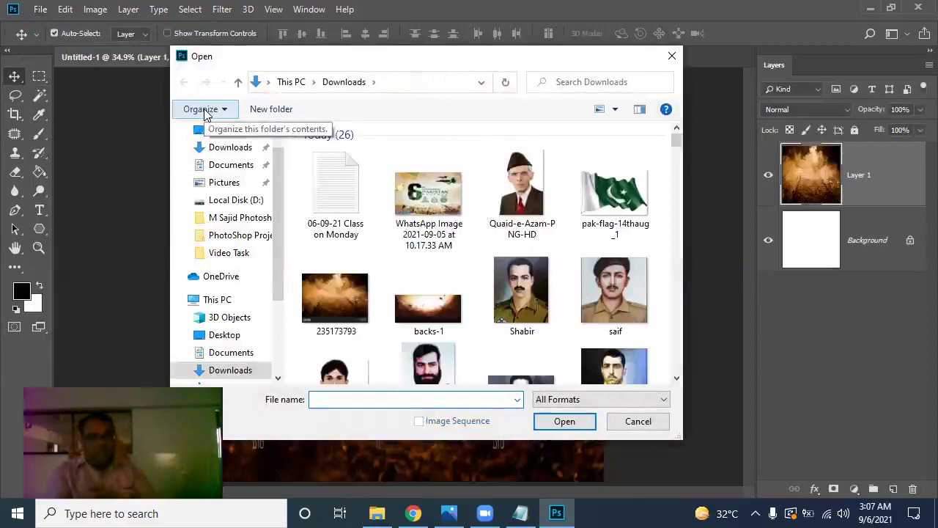
pyautogui.click(442, 315)
pyautogui.scroll(-2, 457, 308)
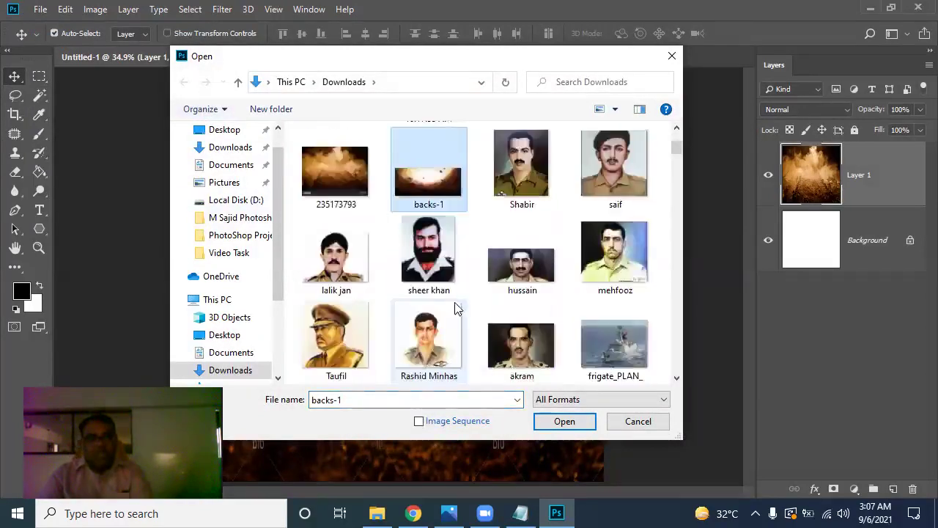
pyautogui.scroll(-2, 455, 308)
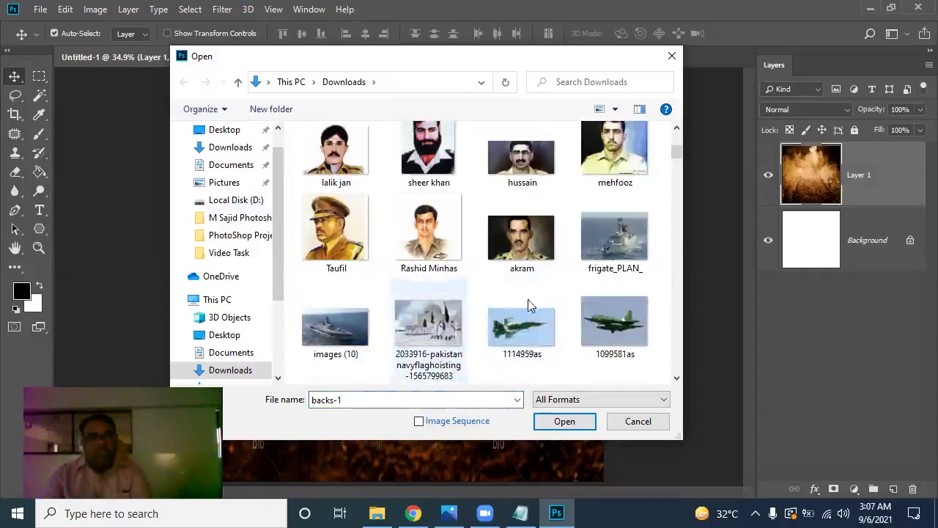
pyautogui.scroll(5, 528, 300)
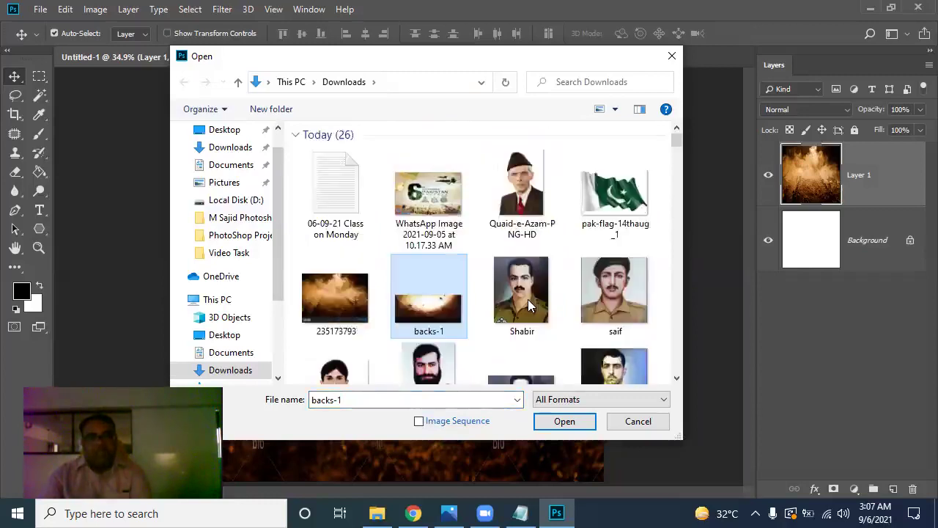
pyautogui.click(527, 299)
pyautogui.scroll(-2, 528, 299)
pyautogui.scroll(-2, 528, 299)
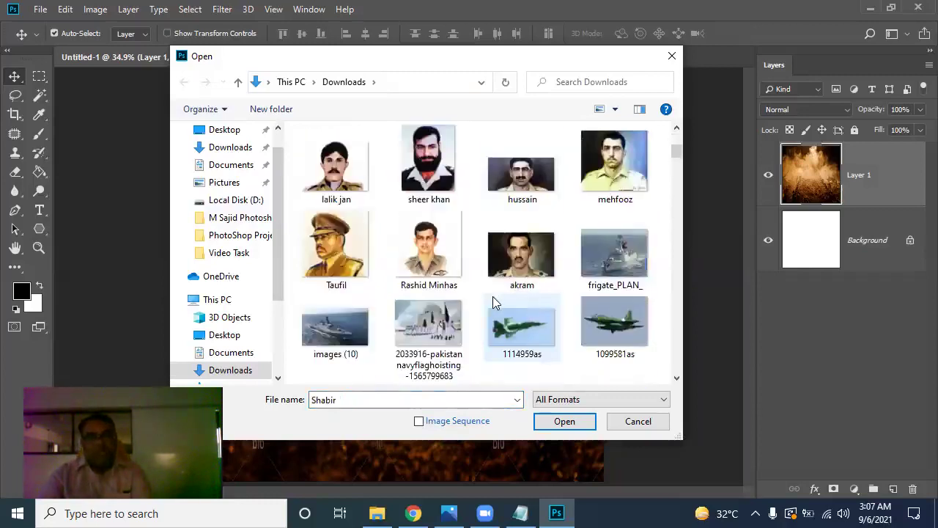
pyautogui.scroll(4, 482, 289)
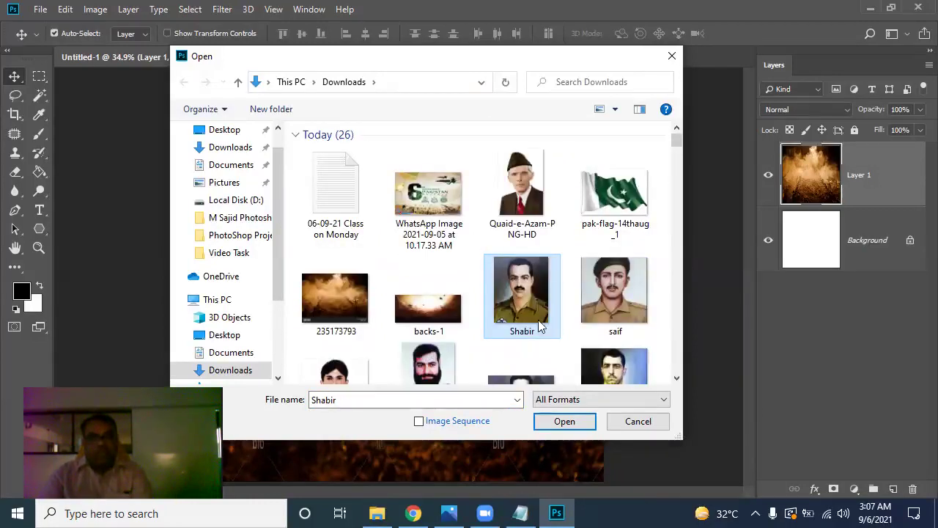
pyautogui.scroll(-3, 539, 322)
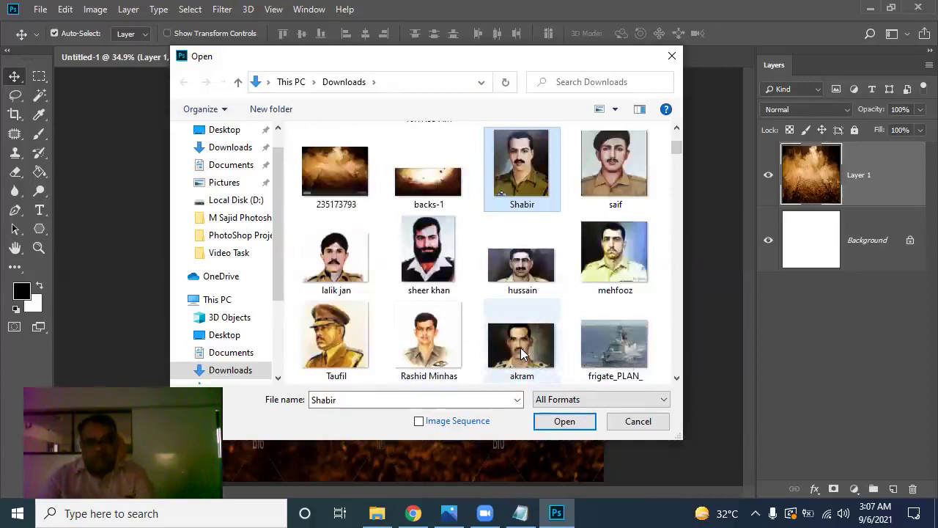
# Step: Pick the Raja_Aziz_Bhatti portrait from among akram and maj-raja and open it
pyautogui.click(523, 354)
pyautogui.scroll(-2, 522, 351)
pyautogui.scroll(-2, 522, 351)
pyautogui.scroll(-2, 519, 347)
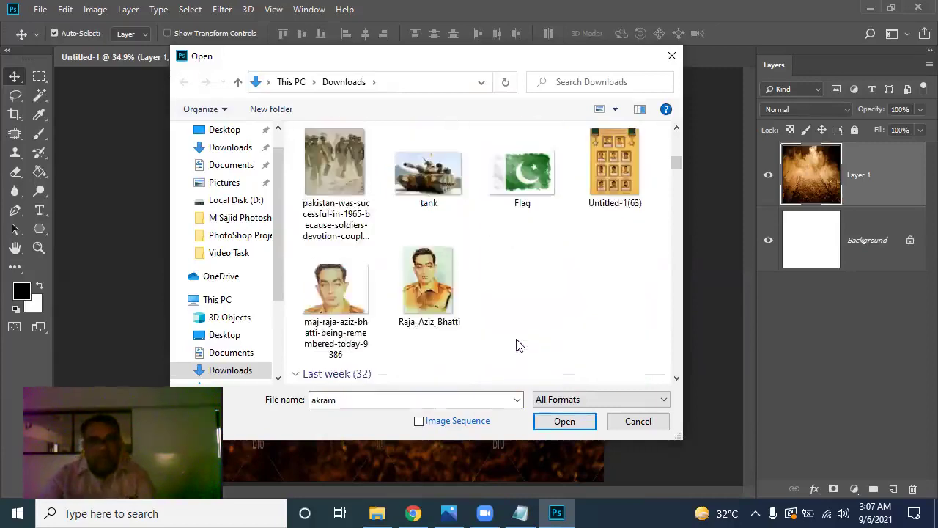
pyautogui.click(321, 288)
pyautogui.click(423, 308)
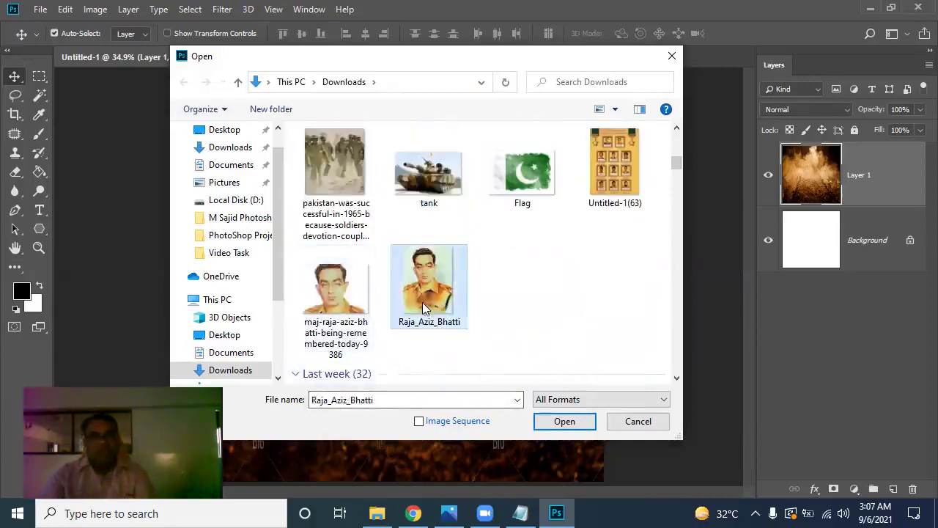
pyautogui.click(349, 307)
pyautogui.click(404, 307)
pyautogui.click(576, 427)
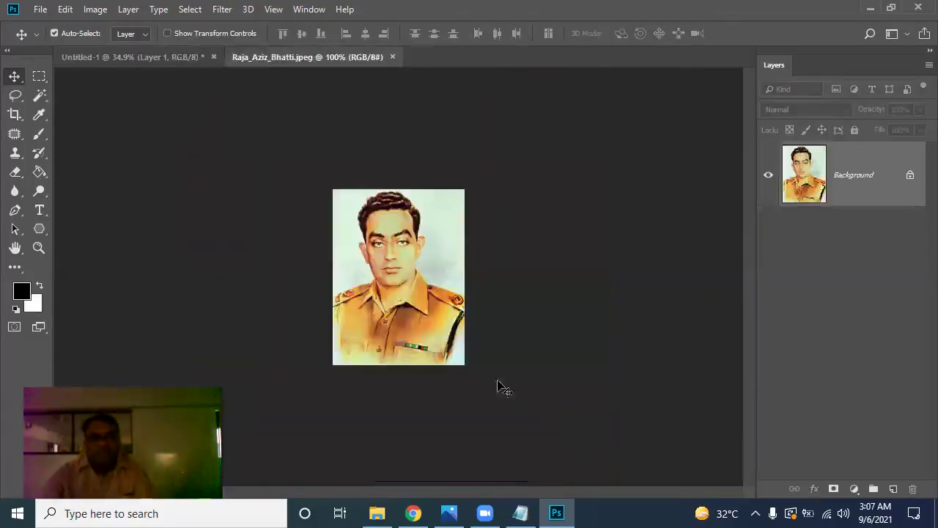
# Step: Fit the portrait on screen and Magic Wand-select its pale background in five areas
pyautogui.hotkey('ctrl', '-')
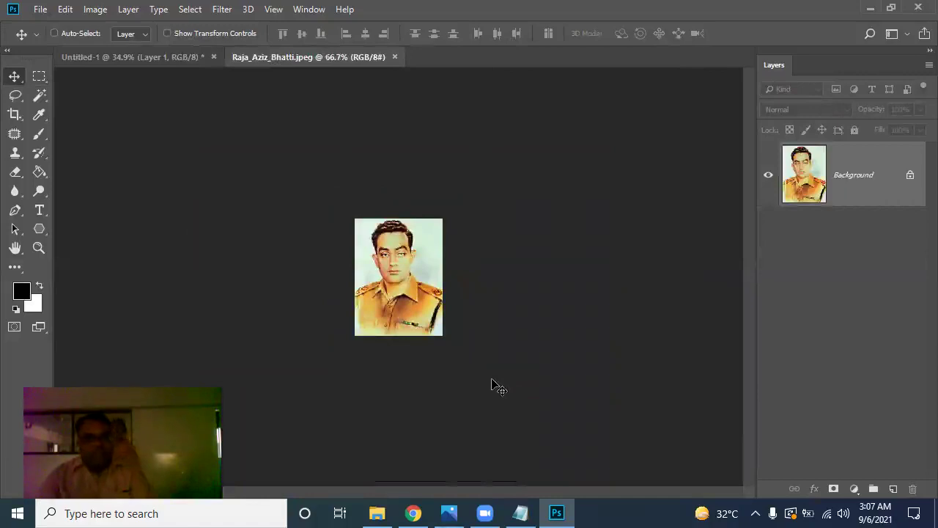
pyautogui.hotkey('ctrl', '0')
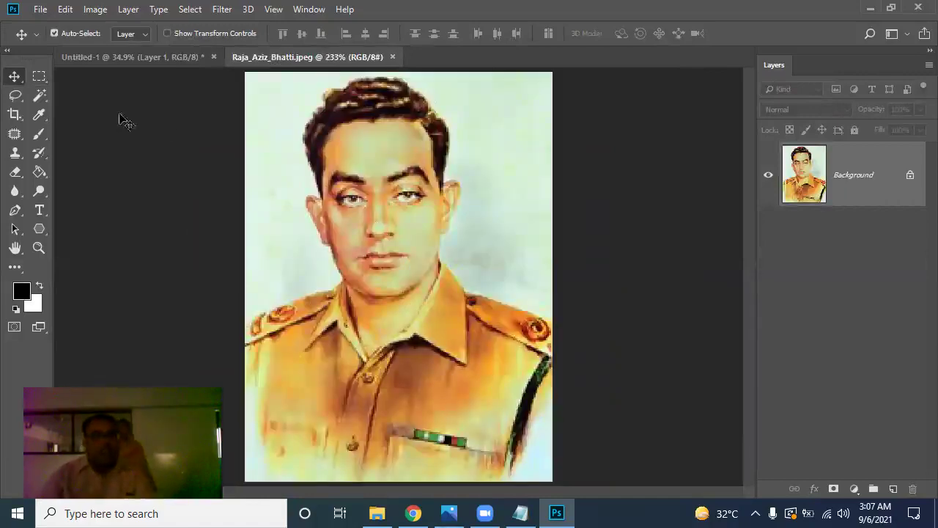
pyautogui.moveTo(15, 95); pyautogui.dragTo(68, 110)
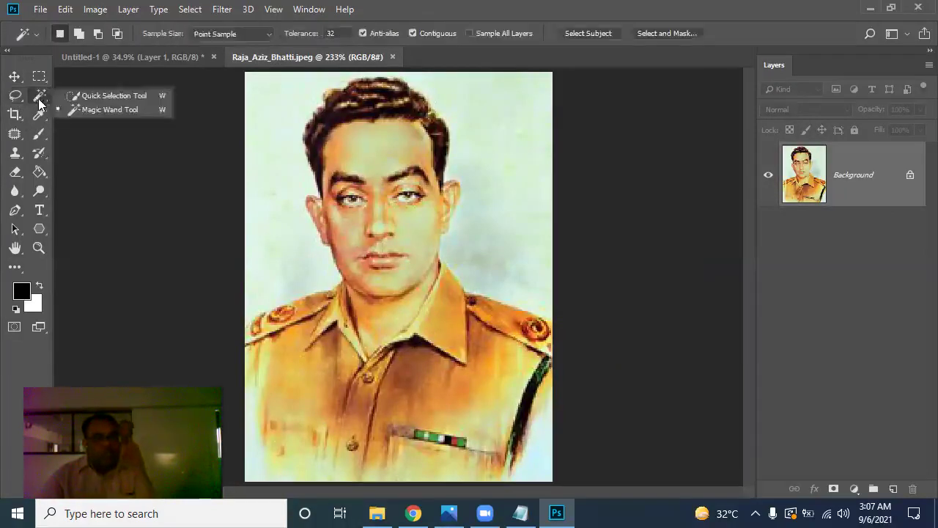
pyautogui.click(84, 114)
pyautogui.click(270, 158)
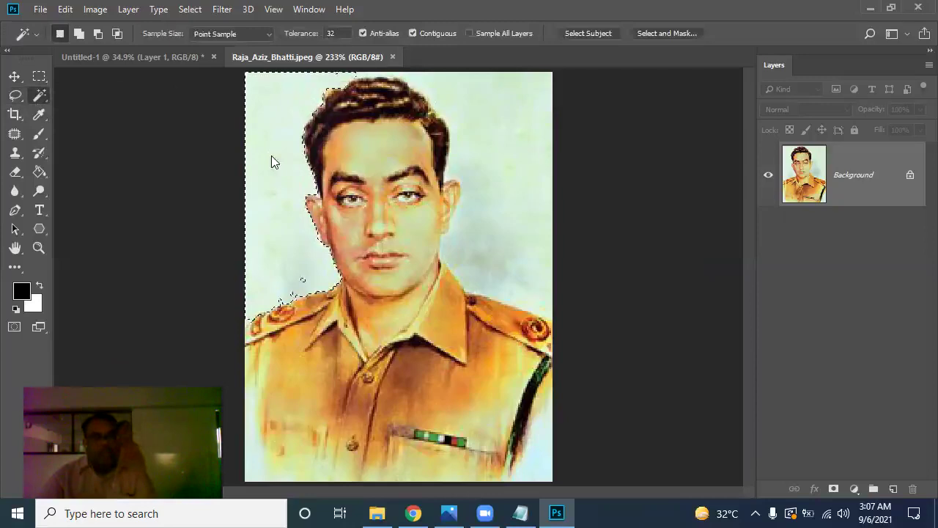
pyautogui.keyDown('shift'); pyautogui.click(506, 201); pyautogui.keyUp('shift')
pyautogui.click(489, 274)
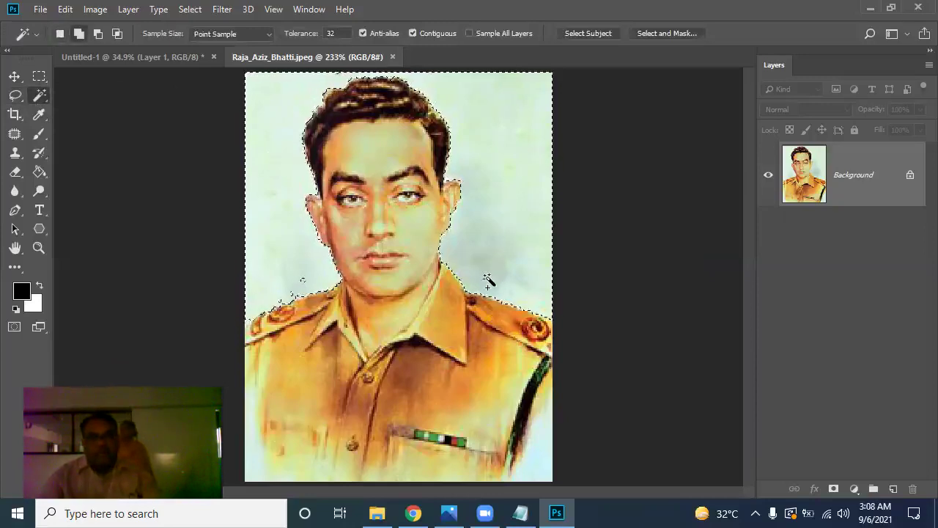
pyautogui.keyDown('shift'); pyautogui.click(518, 468); pyautogui.keyUp('shift')
pyautogui.keyDown('shift'); pyautogui.click(253, 471); pyautogui.keyUp('shift')
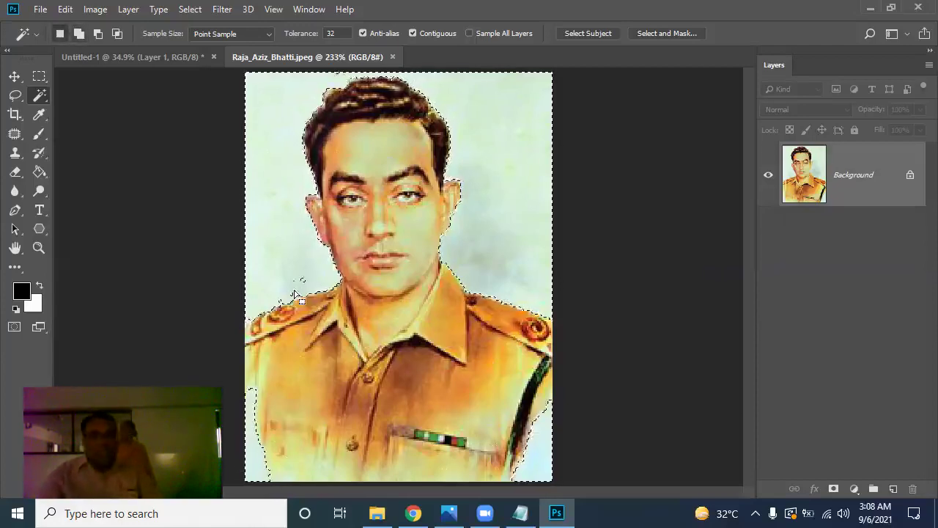
# Step: Invert the selection onto the soldier, feather it 2 px, and copy it
pyautogui.click(190, 9)
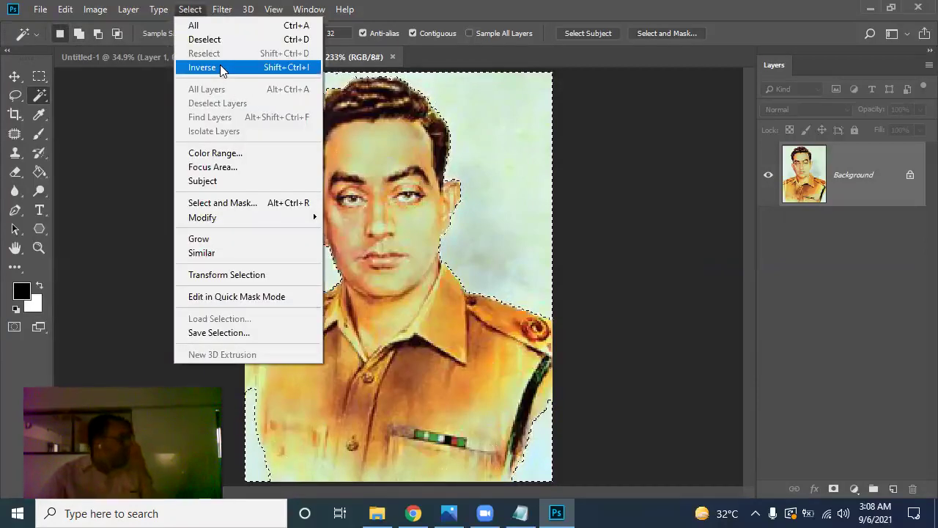
pyautogui.click(222, 68)
pyautogui.press('shift')
pyautogui.hotkey('shift', 'F6')
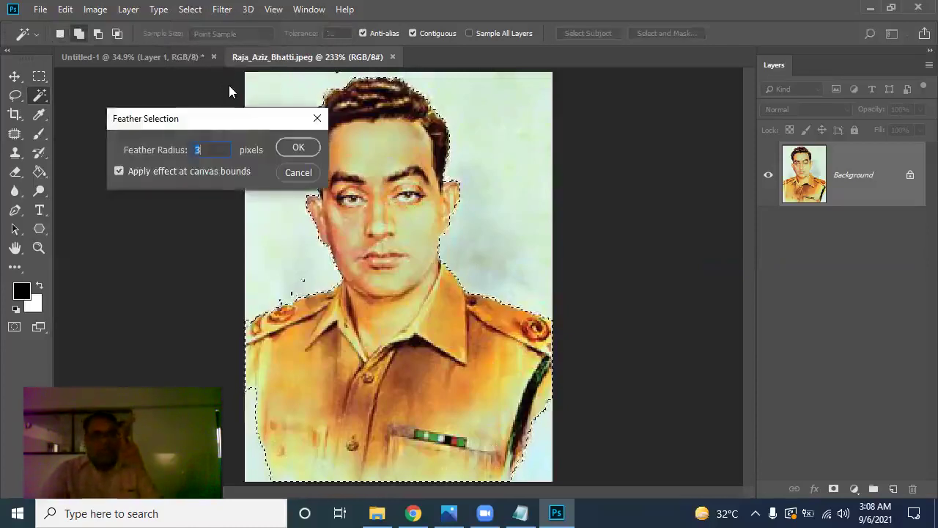
pyautogui.write('2')
pyautogui.click(297, 148)
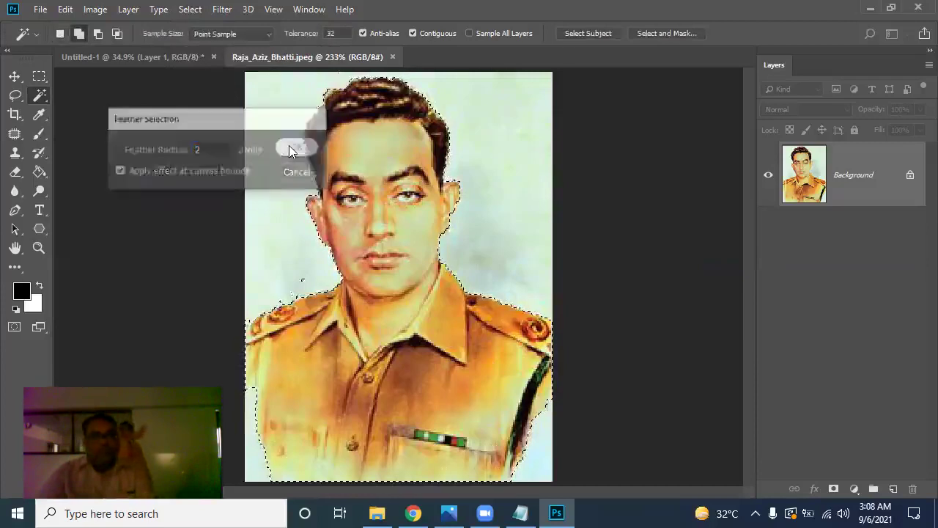
pyautogui.click(65, 9)
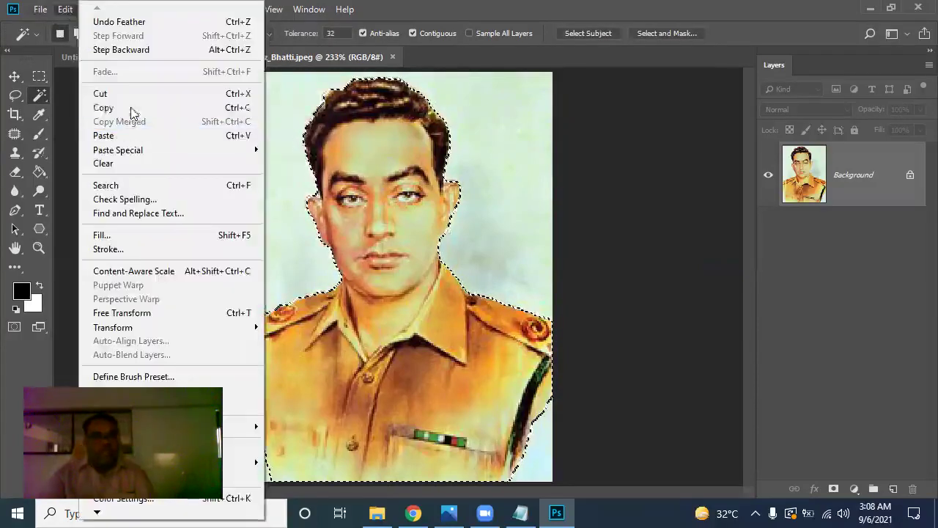
pyautogui.click(130, 107)
# Step: Paste the soldier into Untitled-1, renaming Layer 1 to Backs and Layer 2 to Azaiz Bhatti
pyautogui.click(132, 56)
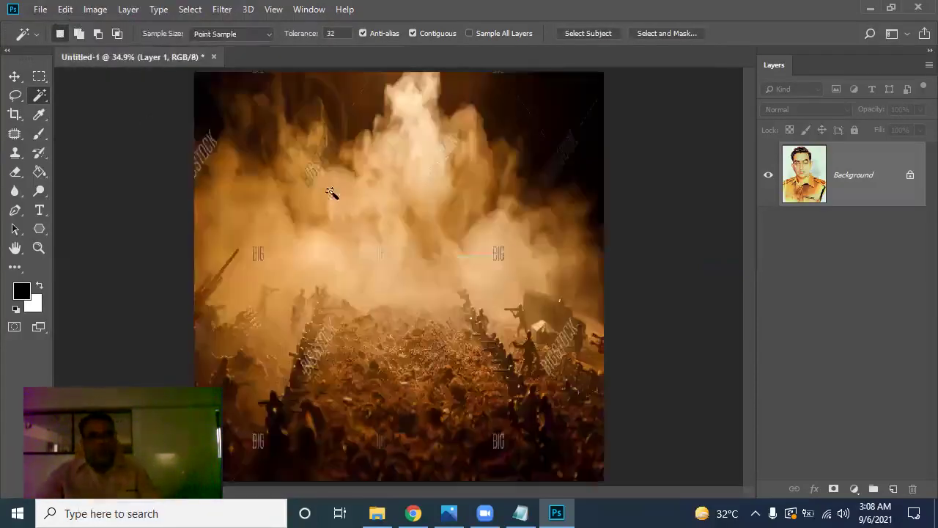
pyautogui.hotkey('ctrl', 'v')
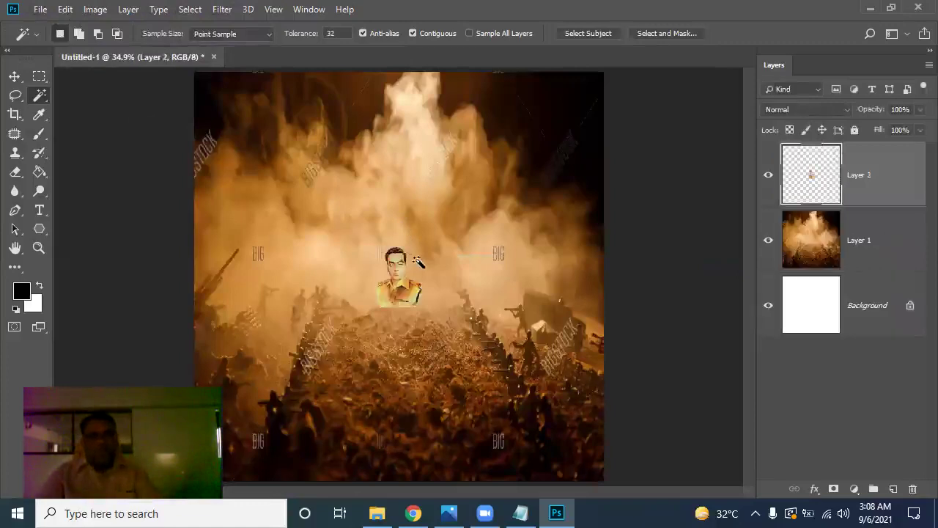
pyautogui.click(15, 77)
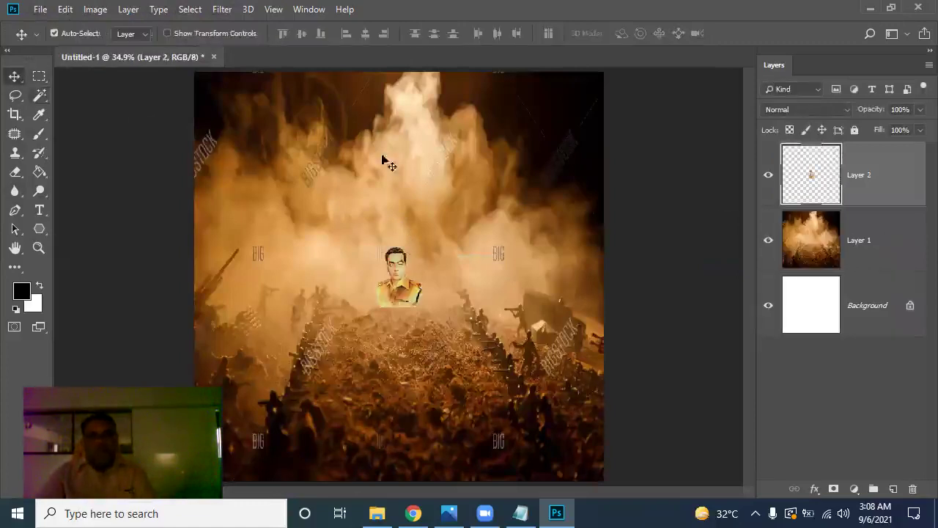
pyautogui.doubleClick(865, 244)
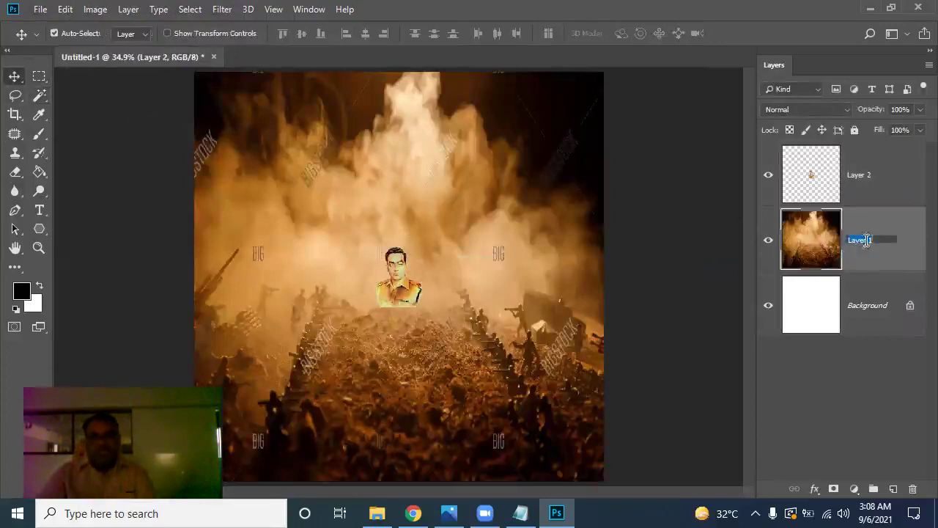
pyautogui.write('Backs')
pyautogui.press('Return')
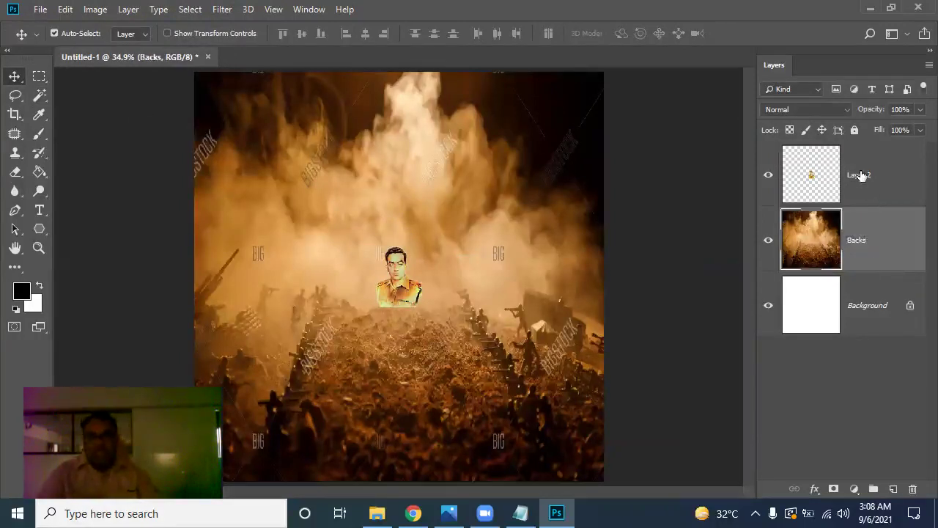
pyautogui.doubleClick(861, 175)
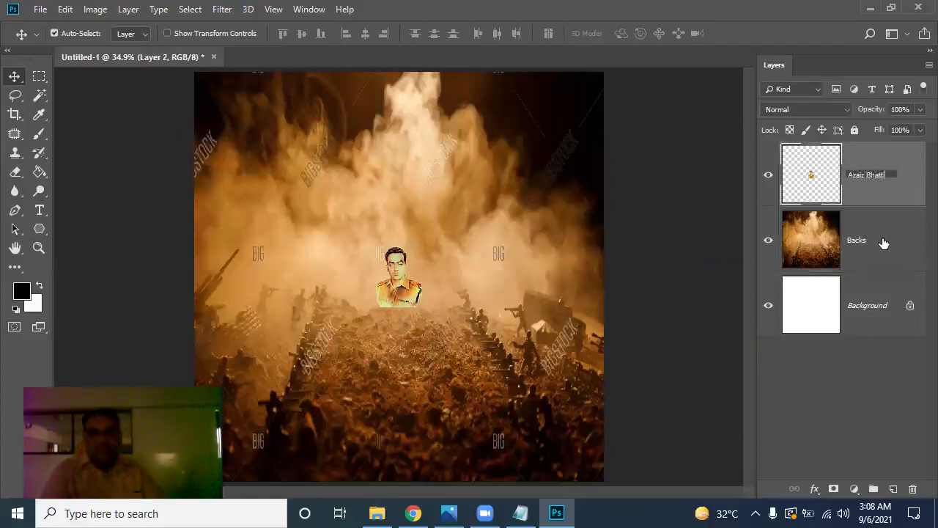
pyautogui.press('Return')
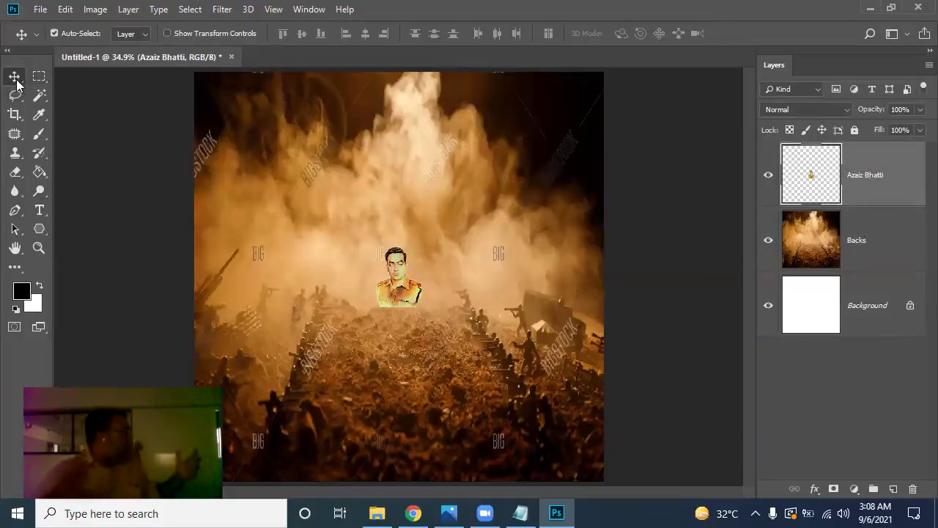
pyautogui.hotkey('ctrl', 't')
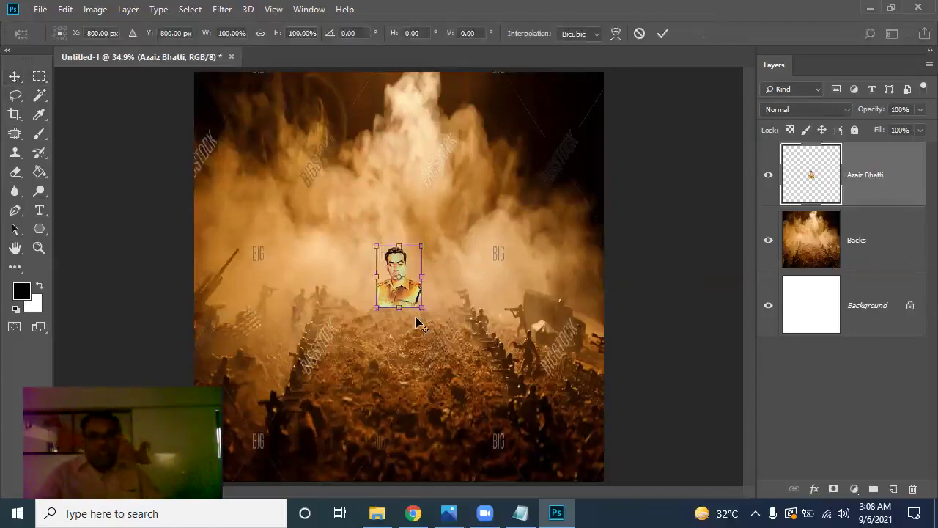
pyautogui.moveTo(422, 308)
pyautogui.mouseDown()
pyautogui.moveTo(529, 463)
pyautogui.moveTo(498, 406)
pyautogui.mouseUp()
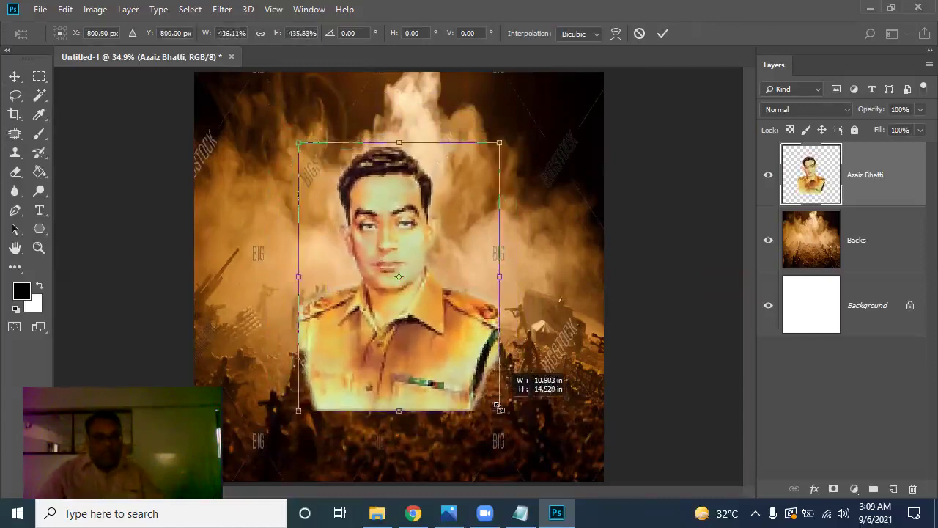
pyautogui.press('Return')
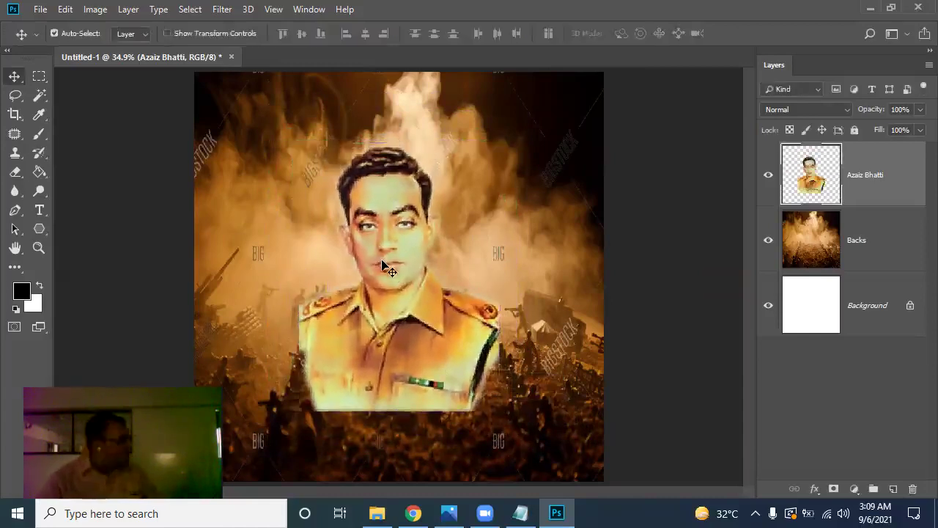
pyautogui.hotkey('ctrl', 't')
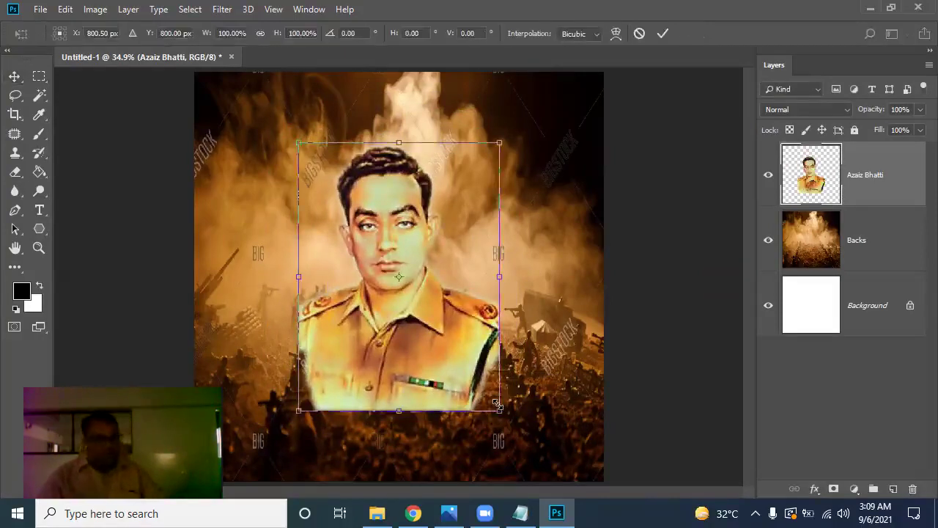
pyautogui.moveTo(501, 405); pyautogui.dragTo(519, 436)
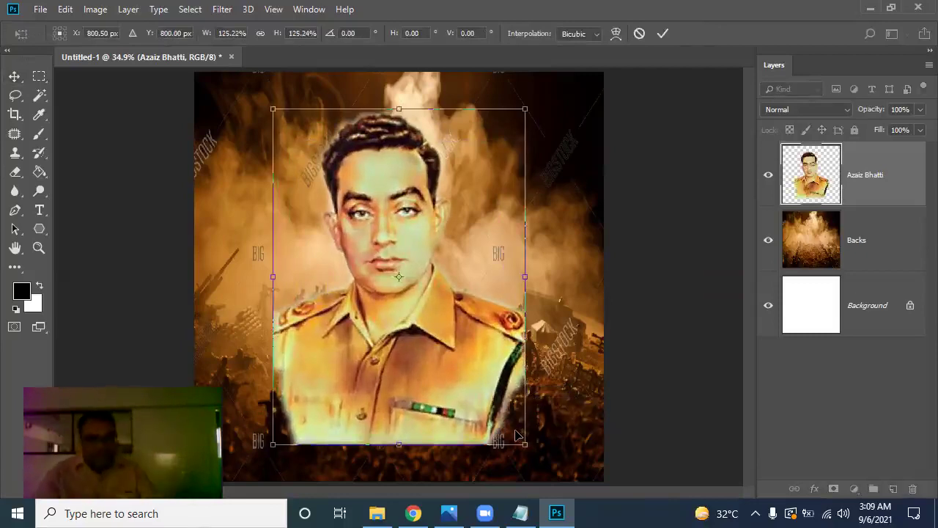
pyautogui.press('Return')
pyautogui.moveTo(408, 246); pyautogui.dragTo(415, 257)
pyautogui.moveTo(409, 367); pyautogui.dragTo(422, 354)
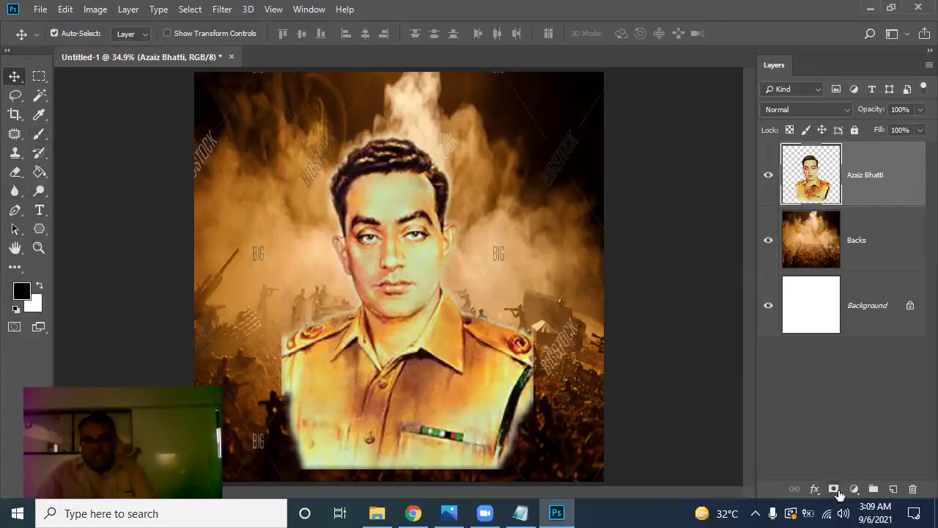
# Step: Add a layer mask to the Azaiz Bhatti portrait and brush black over the lower uniform edge to fade it
pyautogui.click(834, 489)
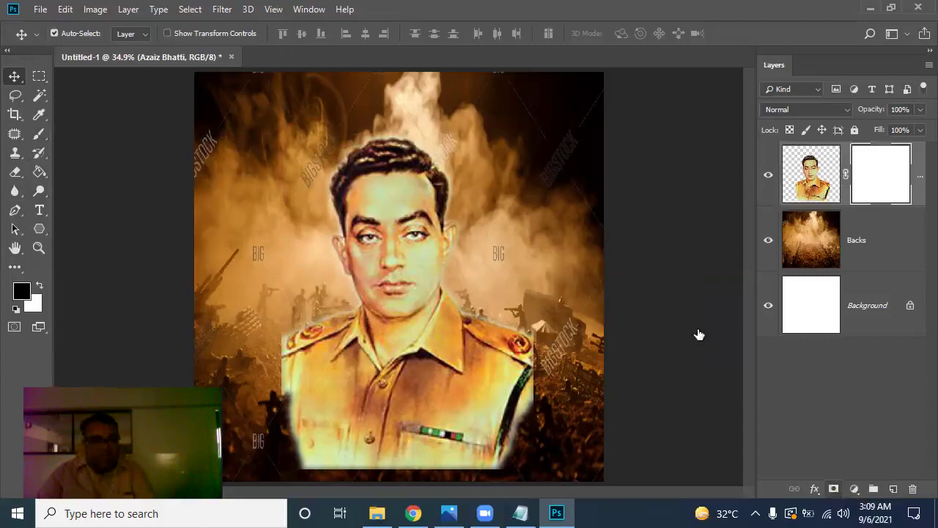
pyautogui.click(39, 134)
pyautogui.click(73, 132)
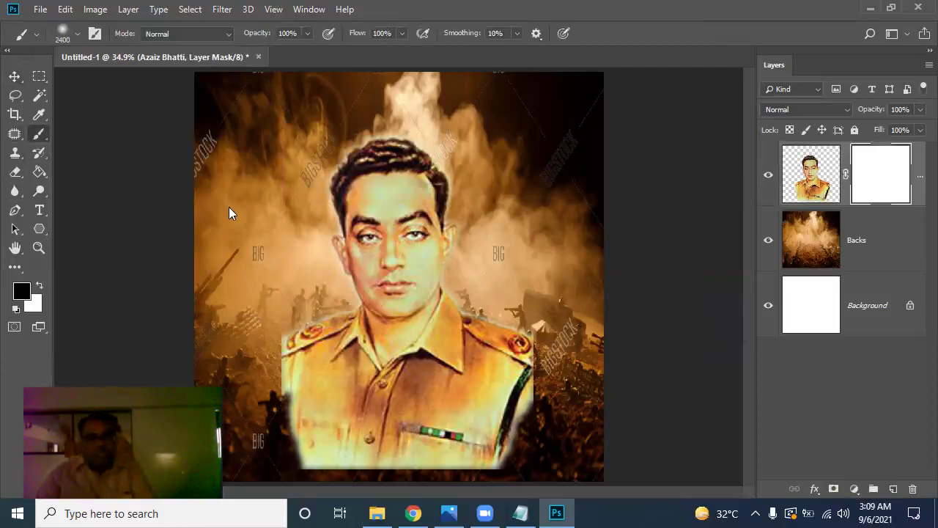
pyautogui.press('[')
pyautogui.press('[')
pyautogui.press('[')
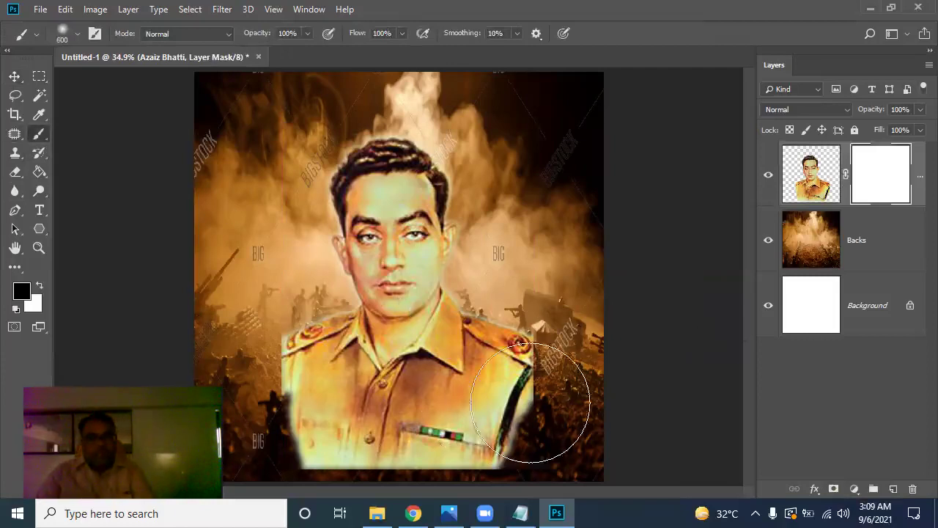
pyautogui.press('[')
pyautogui.moveTo(564, 418); pyautogui.dragTo(455, 440)
pyautogui.moveTo(342, 433)
pyautogui.mouseDown()
pyautogui.moveTo(429, 456)
pyautogui.moveTo(241, 335)
pyautogui.moveTo(272, 388)
pyautogui.moveTo(408, 435)
pyautogui.moveTo(540, 399)
pyautogui.moveTo(513, 418)
pyautogui.mouseUp()
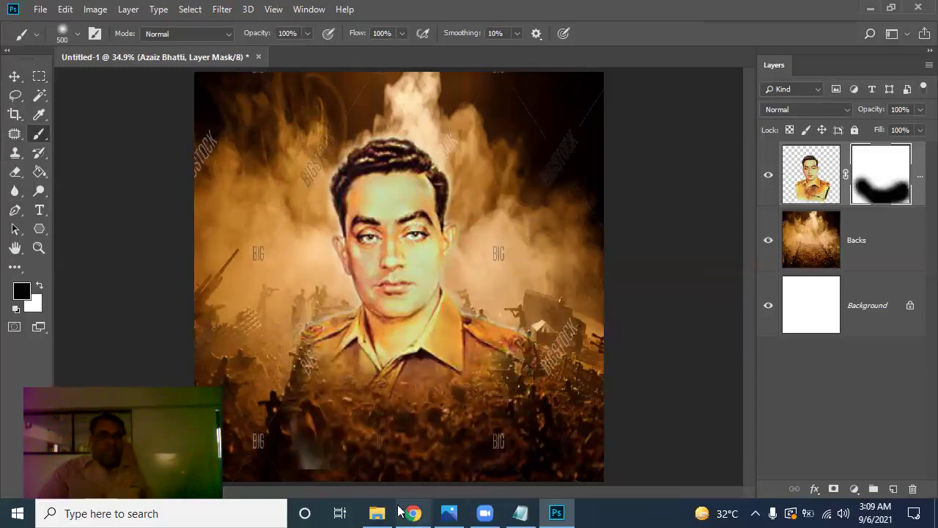
pyautogui.moveTo(335, 451)
pyautogui.mouseDown()
pyautogui.moveTo(272, 430)
pyautogui.moveTo(315, 448)
pyautogui.mouseUp()
pyautogui.moveTo(377, 513)
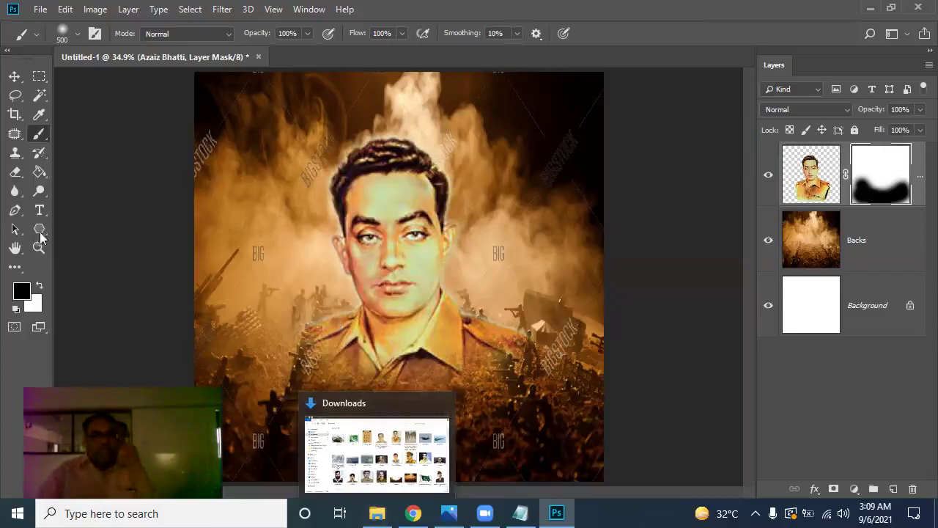
pyautogui.click(15, 76)
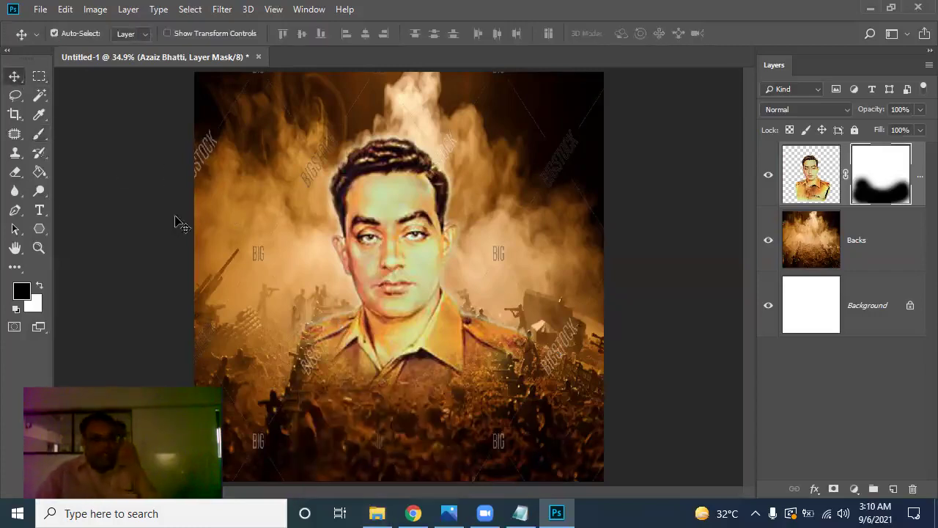
pyautogui.hotkey('ctrl', 't')
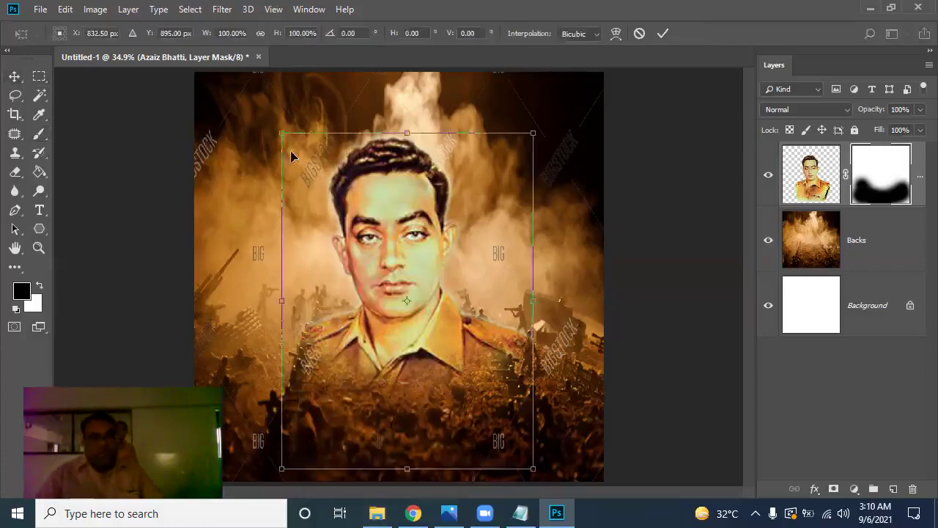
pyautogui.moveTo(277, 134); pyautogui.dragTo(297, 154)
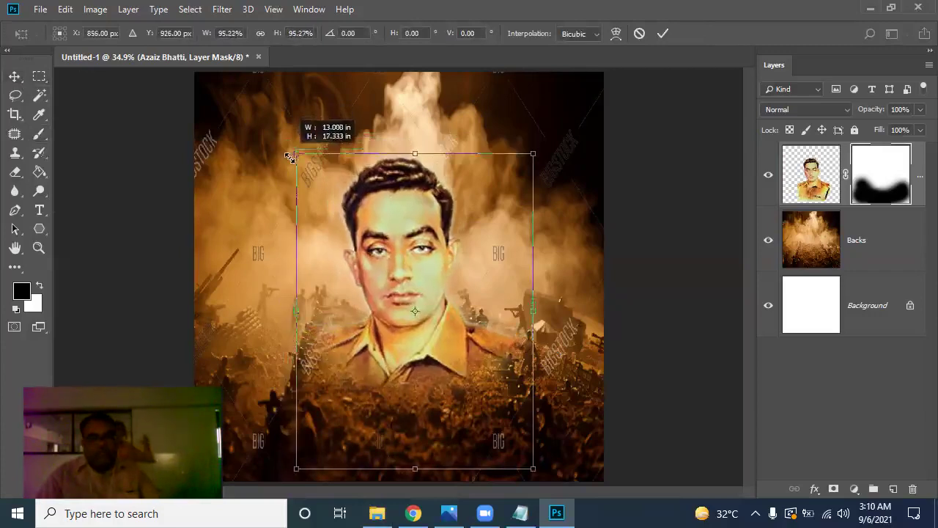
pyautogui.moveTo(536, 151); pyautogui.dragTo(528, 158)
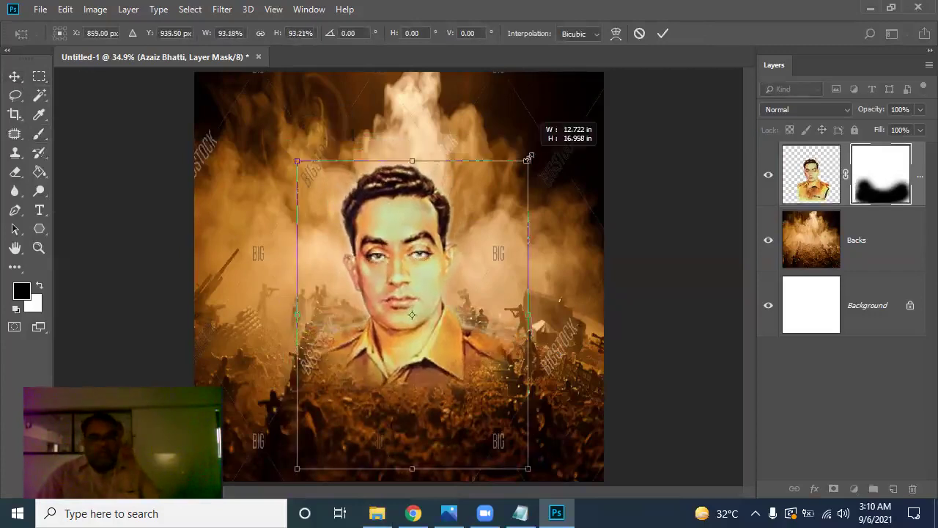
pyautogui.moveTo(446, 228); pyautogui.dragTo(439, 210)
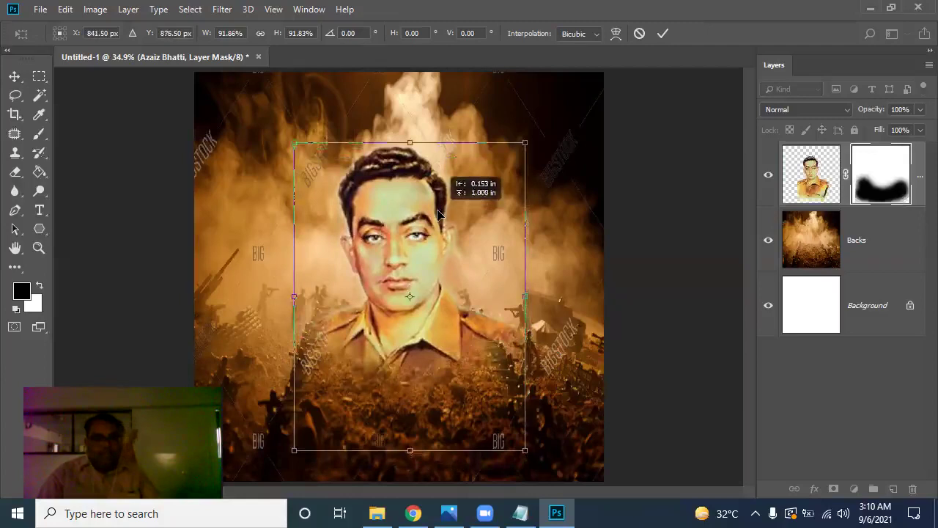
pyautogui.moveTo(291, 452); pyautogui.dragTo(288, 458)
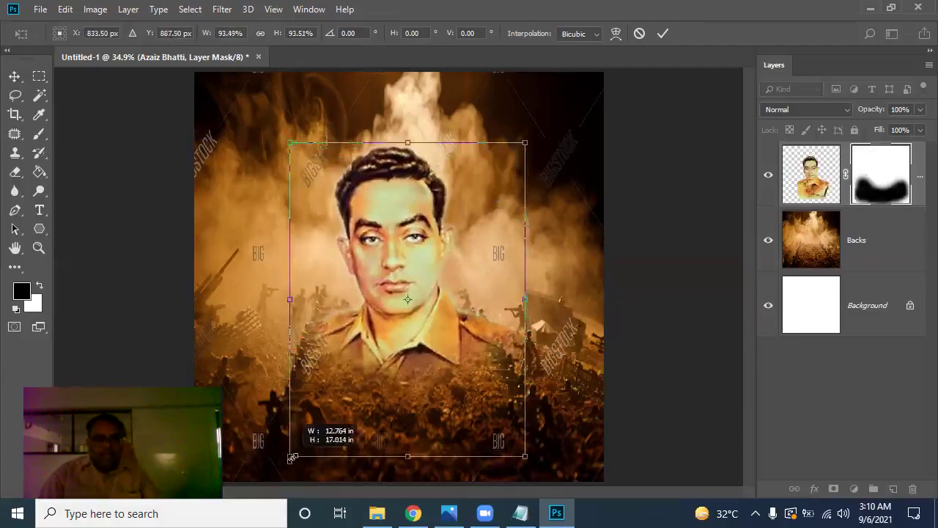
pyautogui.moveTo(357, 351); pyautogui.dragTo(362, 356)
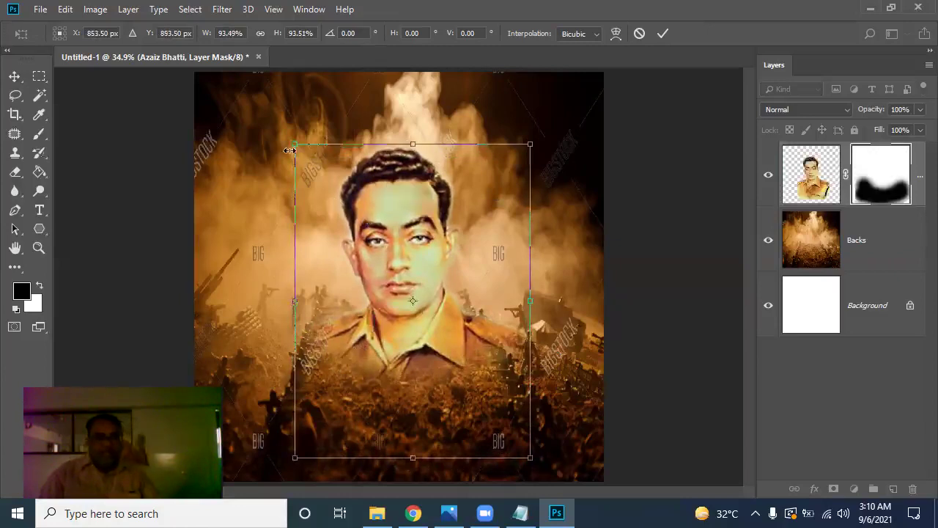
pyautogui.moveTo(294, 155); pyautogui.dragTo(310, 174)
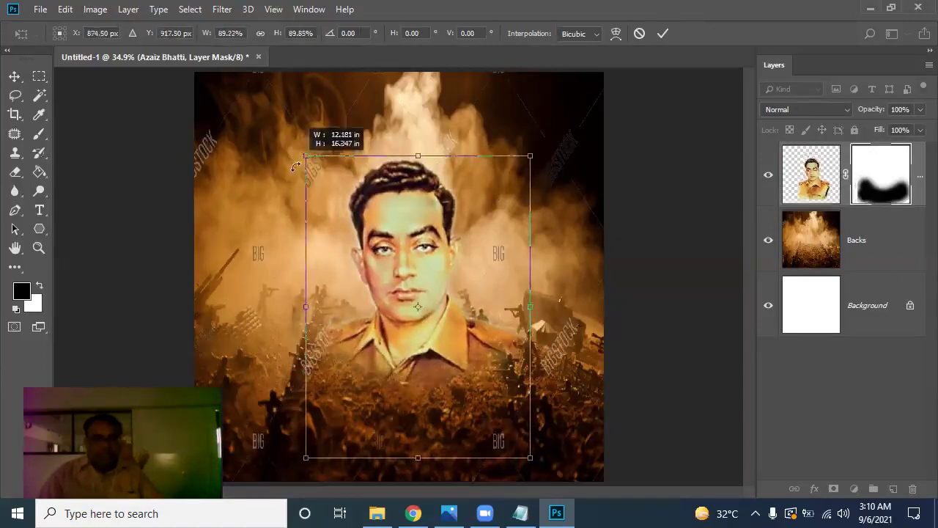
pyautogui.press('Return')
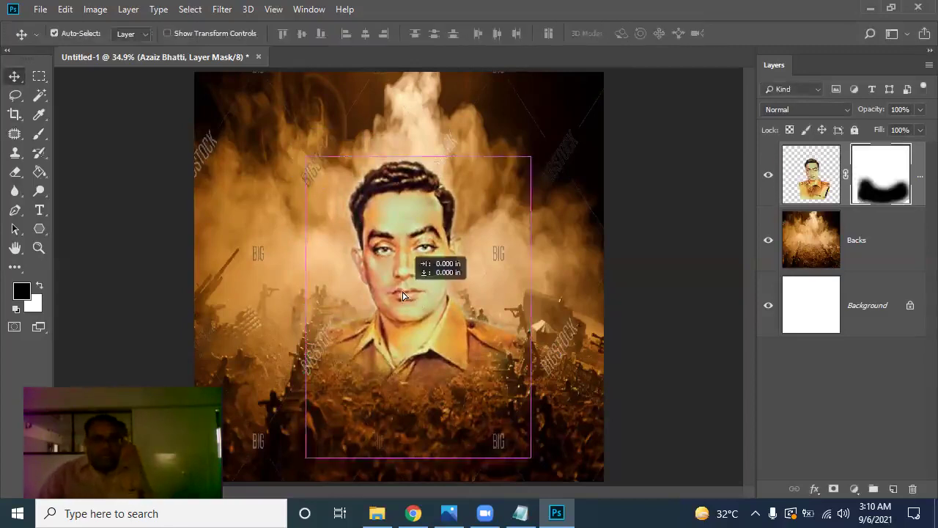
pyautogui.moveTo(413, 304); pyautogui.dragTo(402, 298)
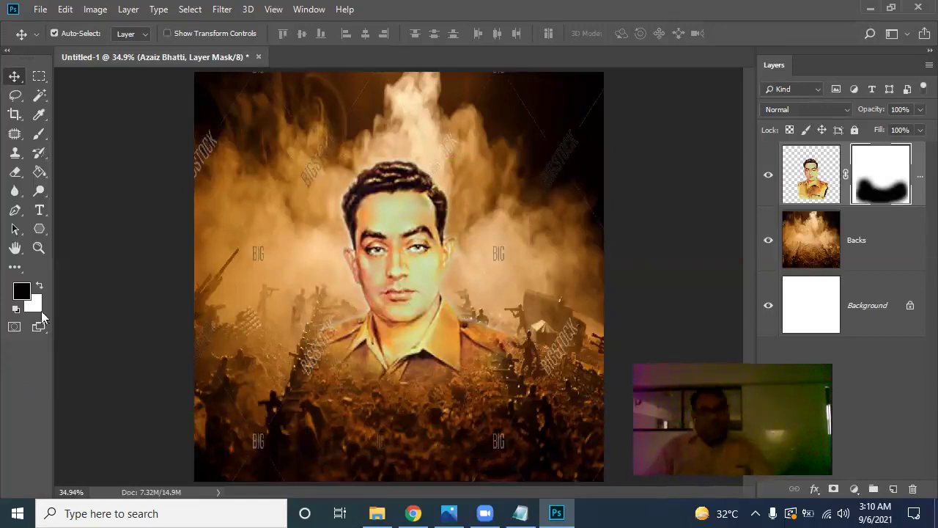
# Step: Type SEPTEMBER in white horizontal text at the poster's lower left
pyautogui.click(40, 211)
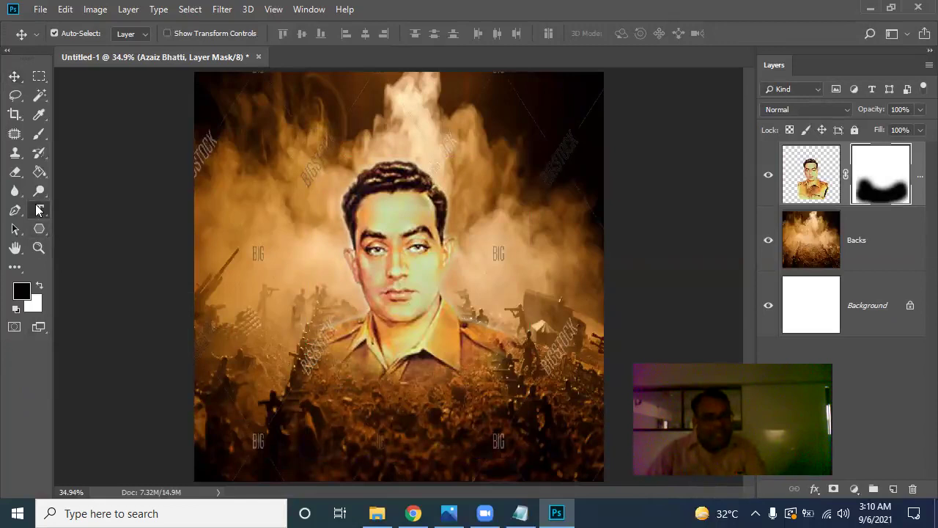
pyautogui.click(40, 211)
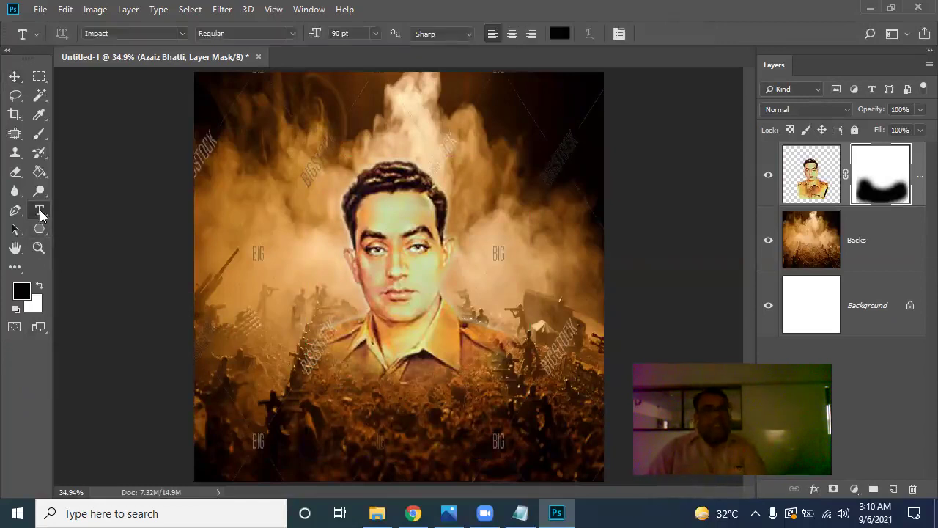
pyautogui.click(66, 211)
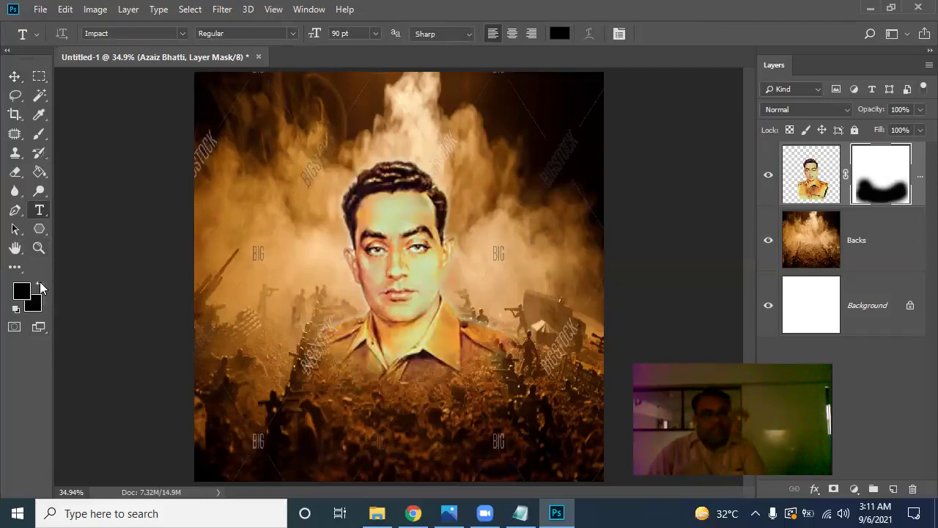
pyautogui.click(40, 286)
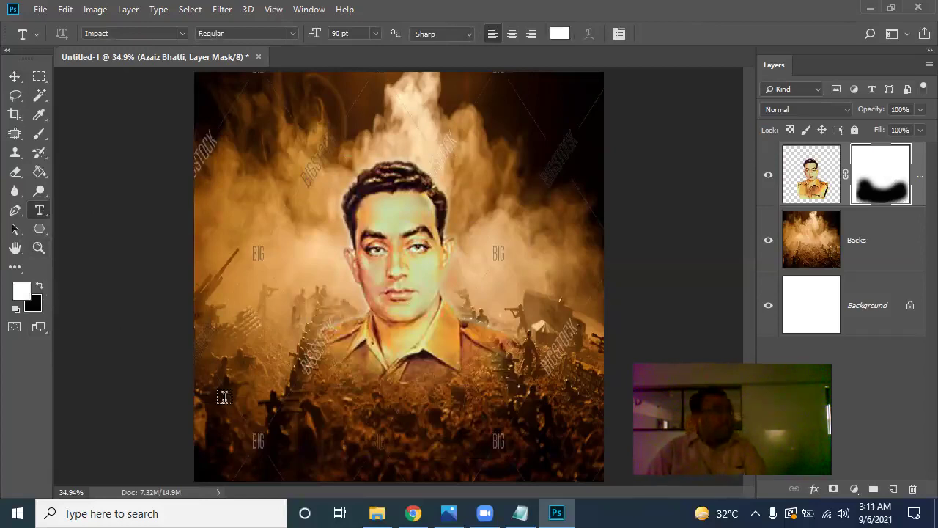
pyautogui.click(224, 398)
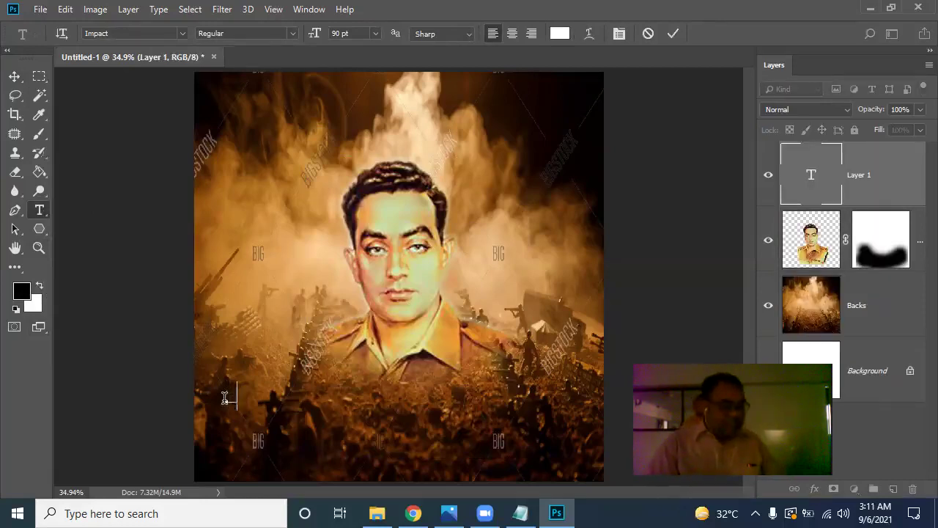
pyautogui.write('septem')
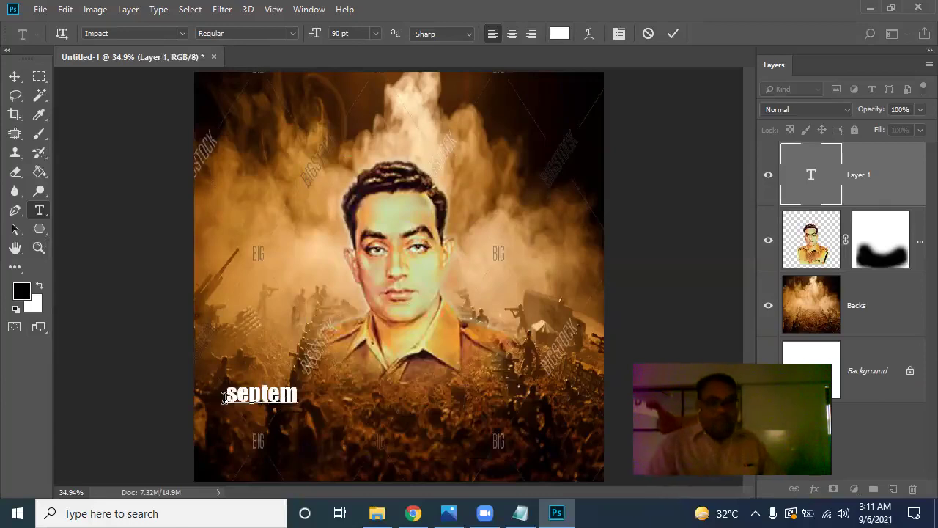
pyautogui.press('BackSpace')
pyautogui.press('BackSpace')
pyautogui.press('BackSpace')
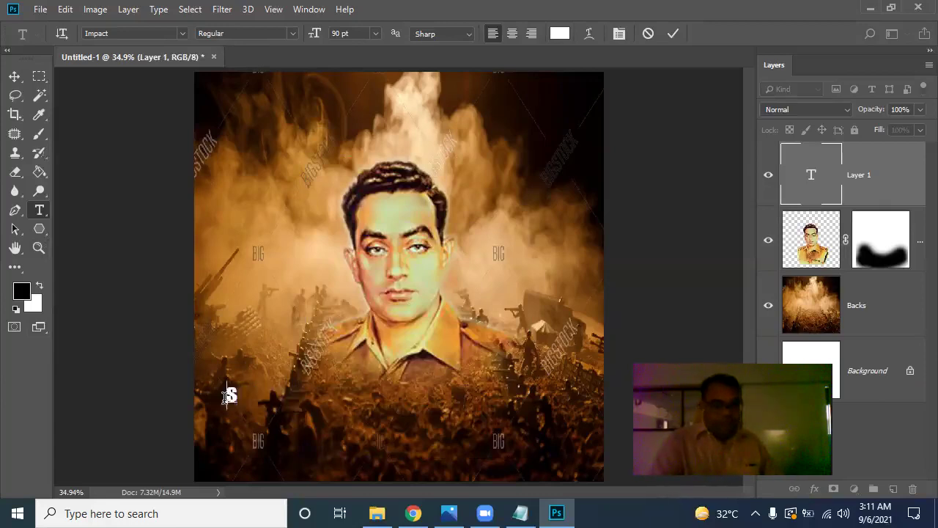
pyautogui.write('SEP')
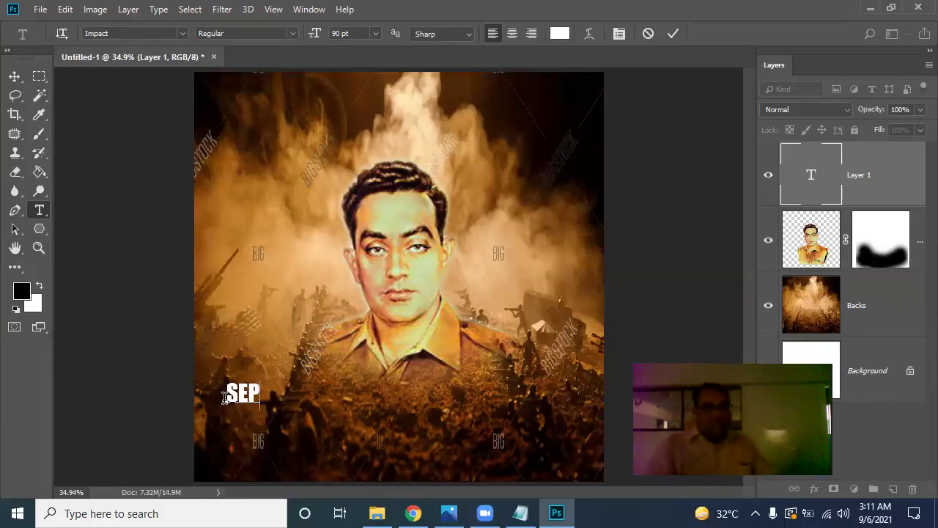
pyautogui.write('EMBER')
# Step: Raise the SEPTEMBER font size to 105 pt
pyautogui.press('ctrl')
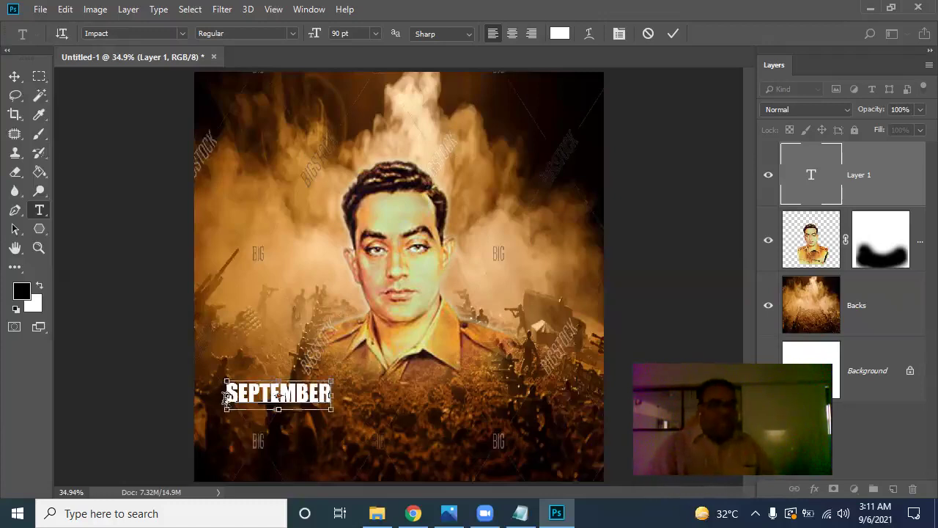
pyautogui.hotkey('ctrl', 'a')
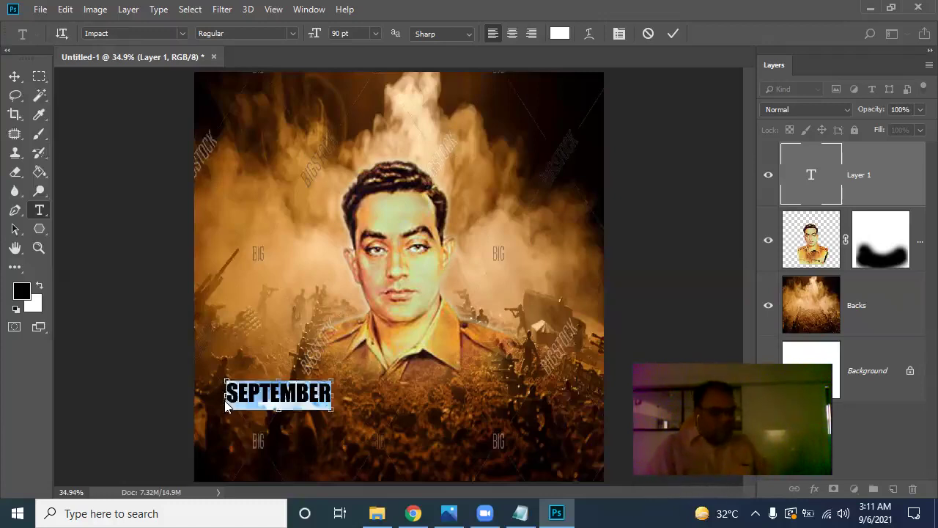
pyautogui.hotkey('ctrl', 'shift', '.')
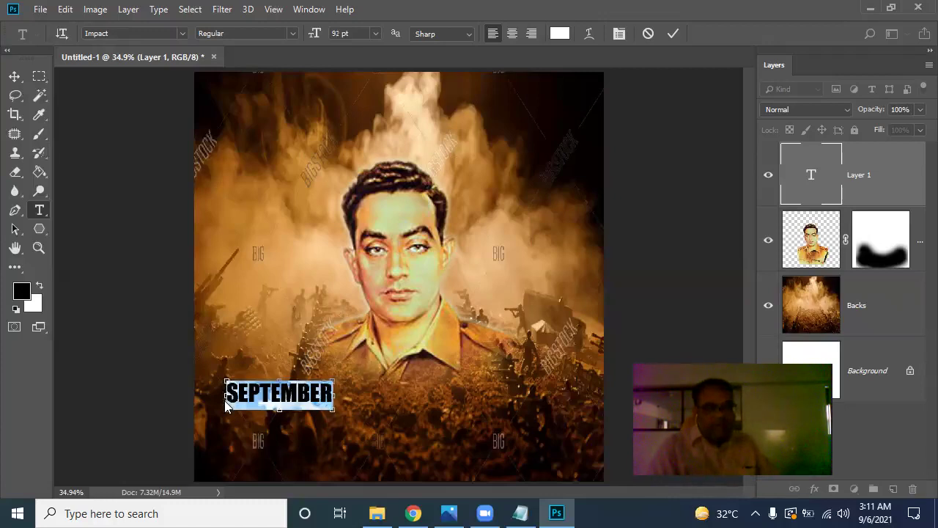
pyautogui.hotkey('ctrl', 'shift', '.')
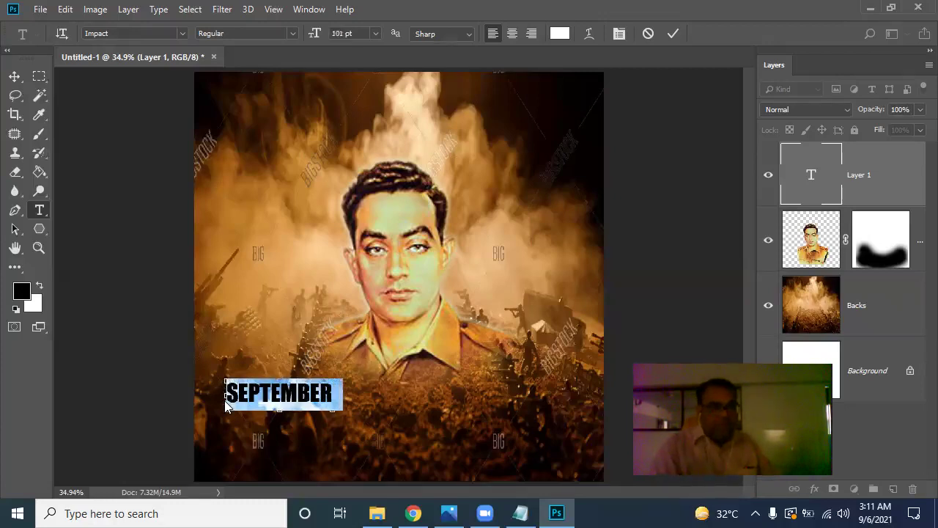
pyautogui.hotkey('ctrl', 'shift', '.')
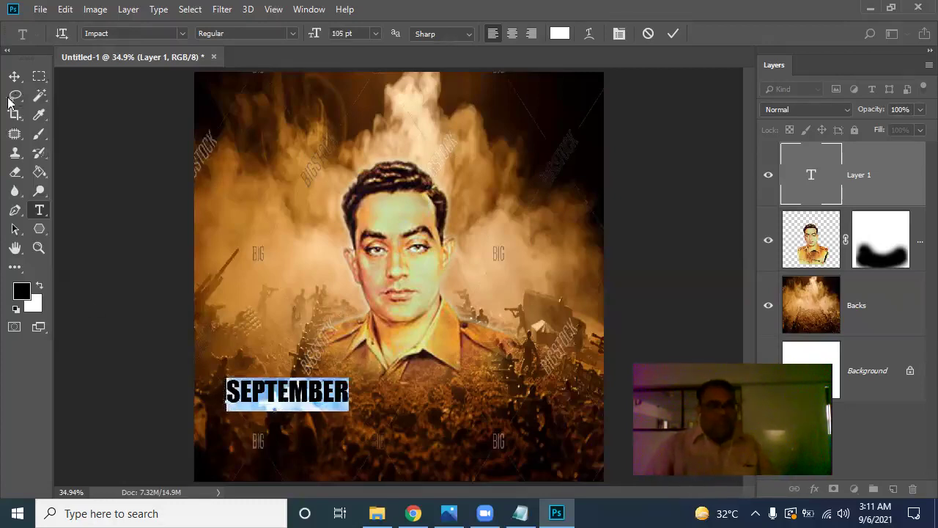
pyautogui.click(15, 78)
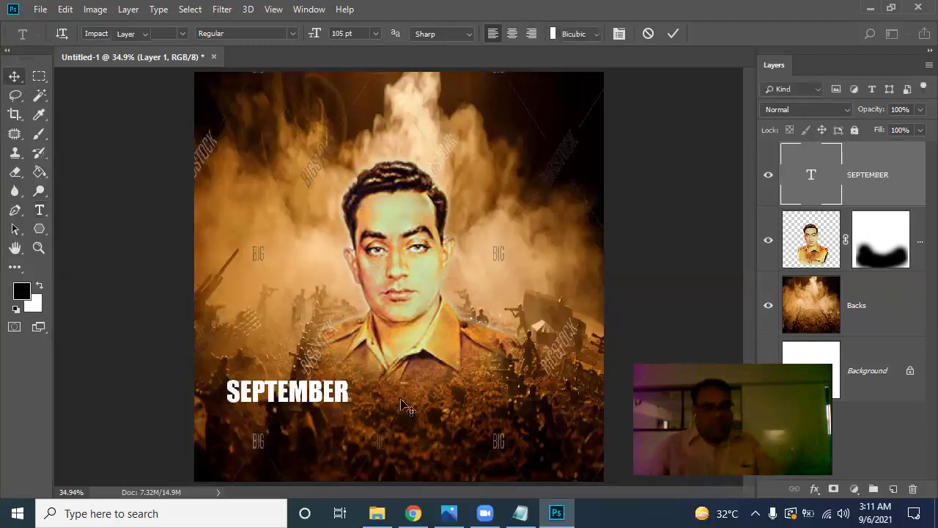
# Step: Scale SEPTEMBER to about 250% across the poster's bottom width and reposition it
pyautogui.hotkey('ctrl', 't')
pyautogui.moveTo(349, 411); pyautogui.dragTo(574, 472)
pyautogui.moveTo(227, 471); pyautogui.dragTo(196, 479)
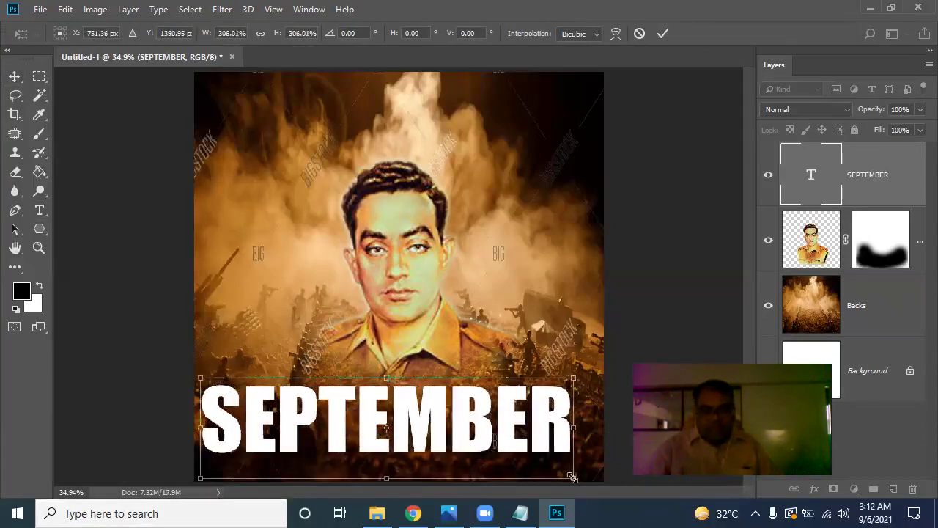
pyautogui.moveTo(573, 477); pyautogui.dragTo(579, 482)
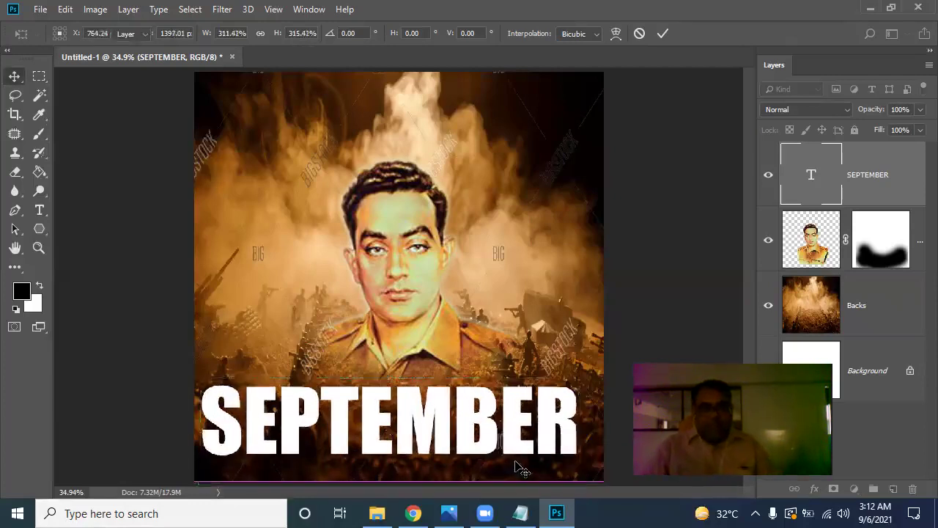
pyautogui.press('Return')
pyautogui.moveTo(487, 438)
pyautogui.mouseDown()
pyautogui.moveTo(497, 438)
pyautogui.moveTo(496, 413)
pyautogui.mouseUp()
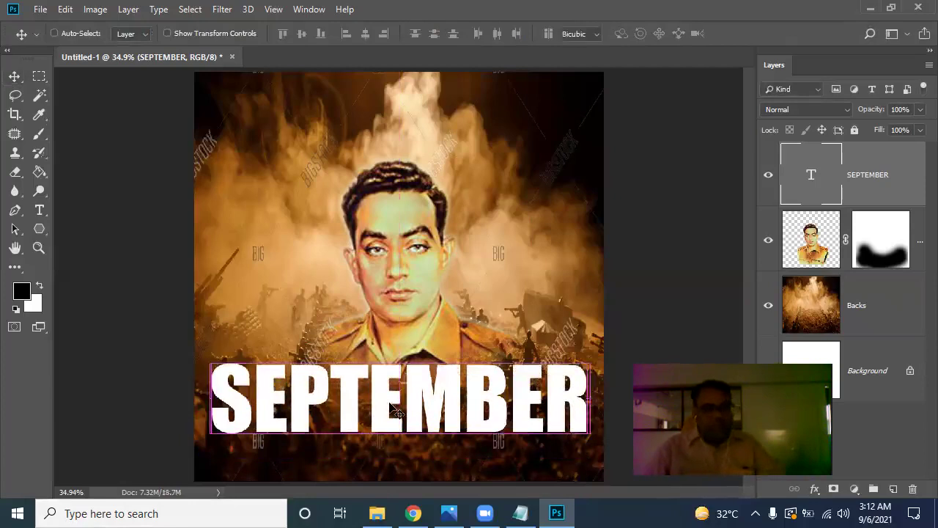
# Step: Resize SEPTEMBER down to about 80% and zoom the view to 50%
pyautogui.hotkey('ctrl', 't')
pyautogui.moveTo(210, 357); pyautogui.dragTo(240, 363)
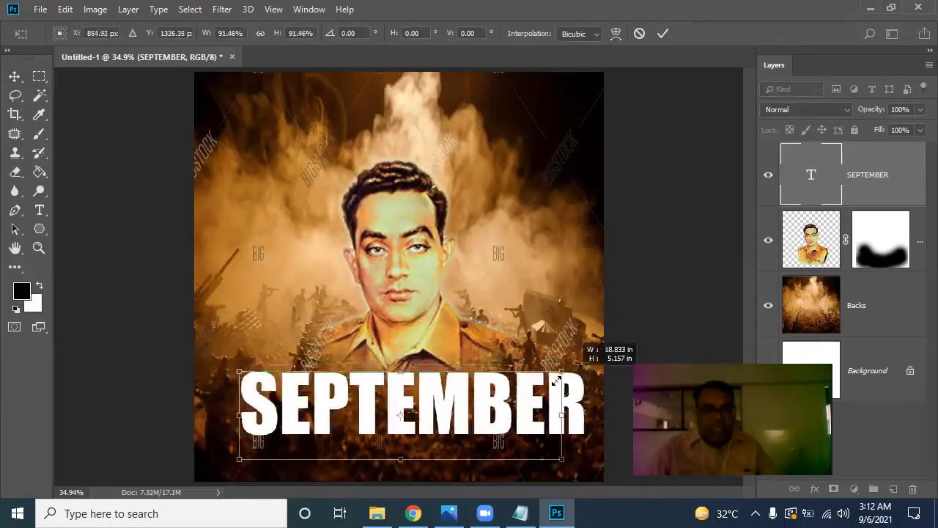
pyautogui.moveTo(592, 369); pyautogui.dragTo(538, 379)
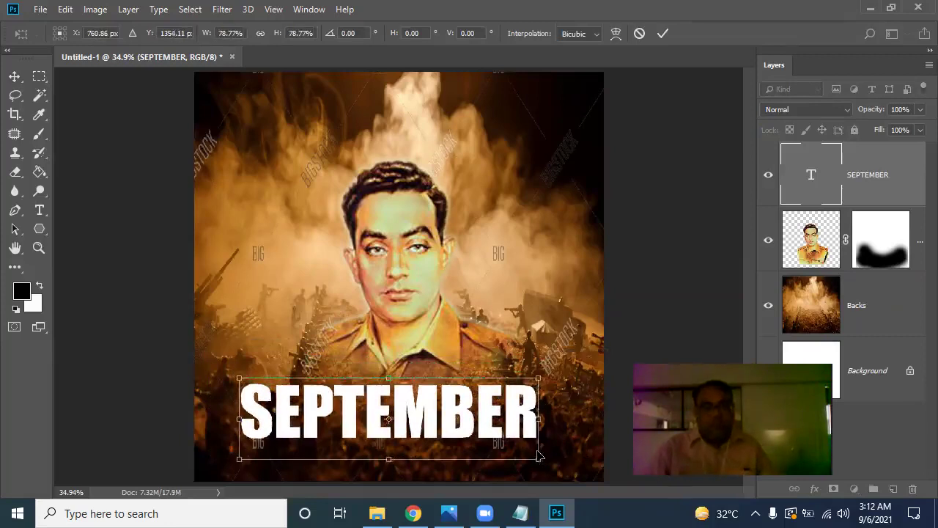
pyautogui.moveTo(538, 459); pyautogui.dragTo(546, 469)
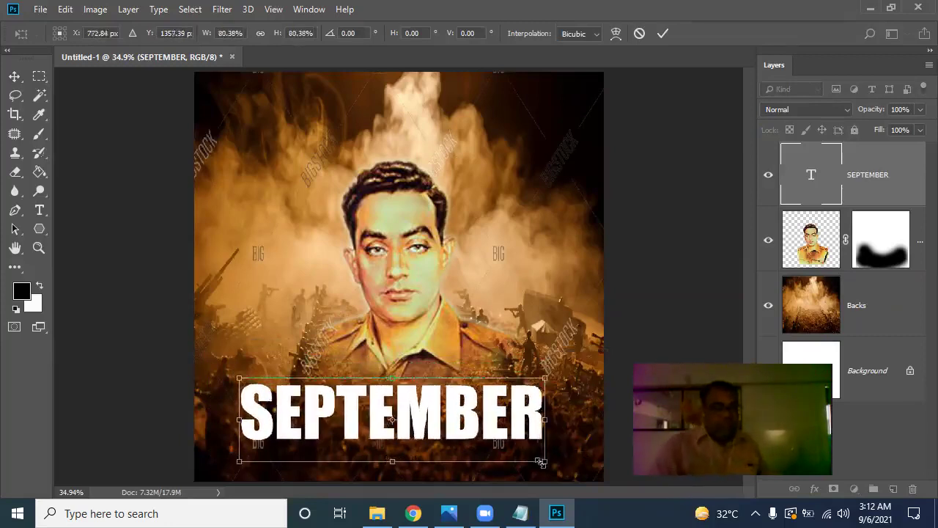
pyautogui.press('Return')
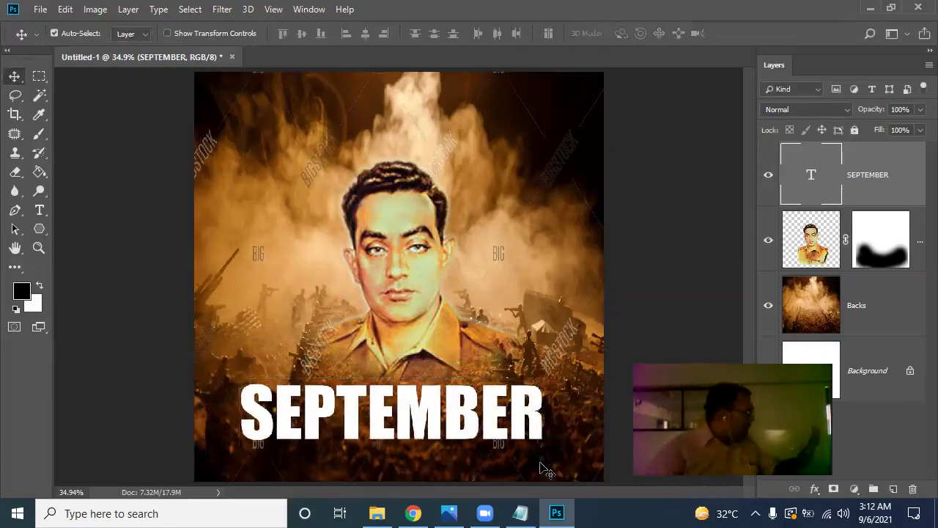
pyautogui.hotkey('ctrl', '+')
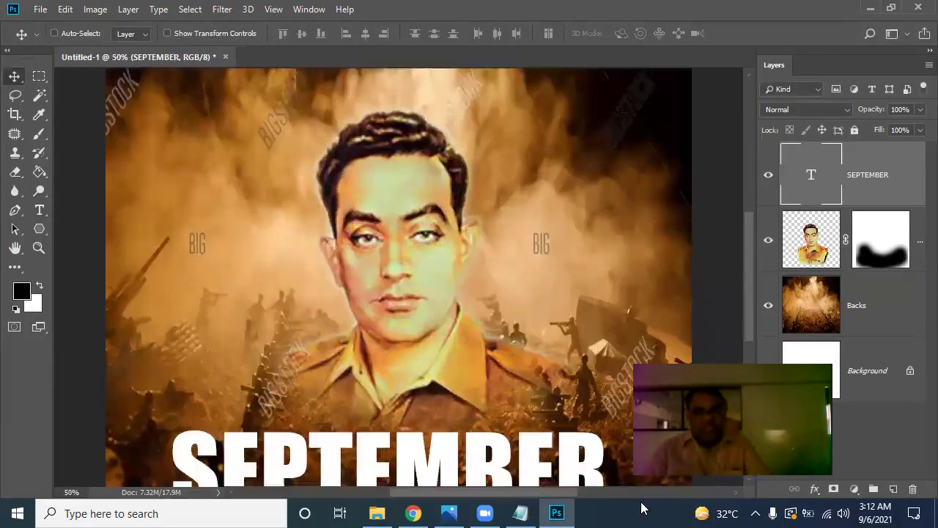
pyautogui.scroll(-5, 498, 246)
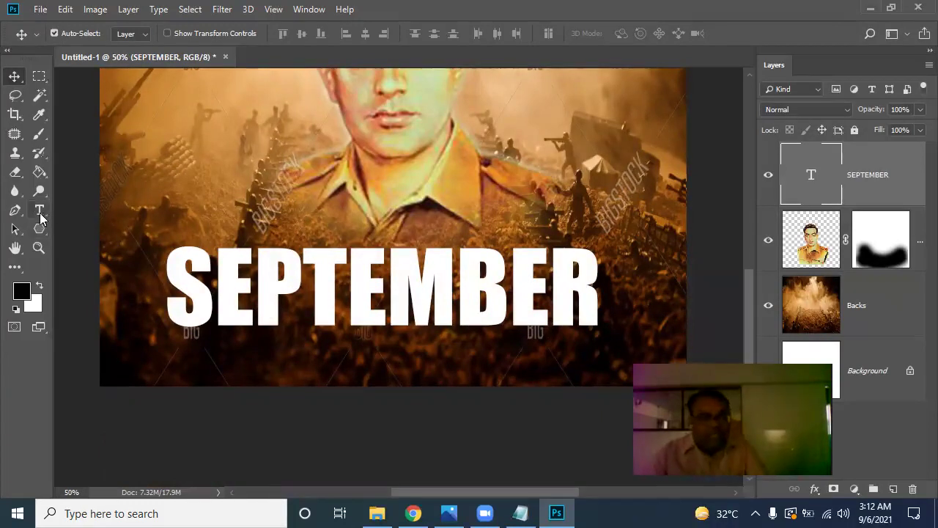
pyautogui.click(39, 213)
pyautogui.click(349, 289)
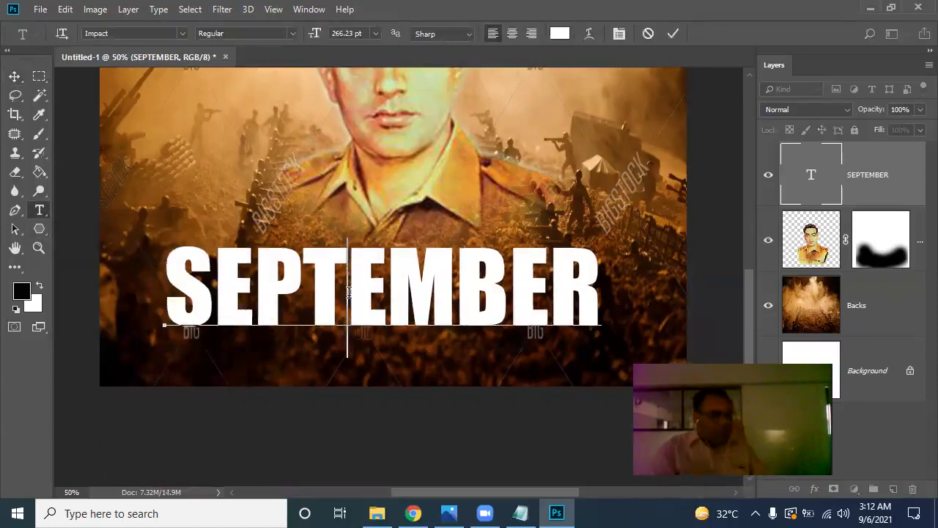
pyautogui.hotkey('ctrl', 'a')
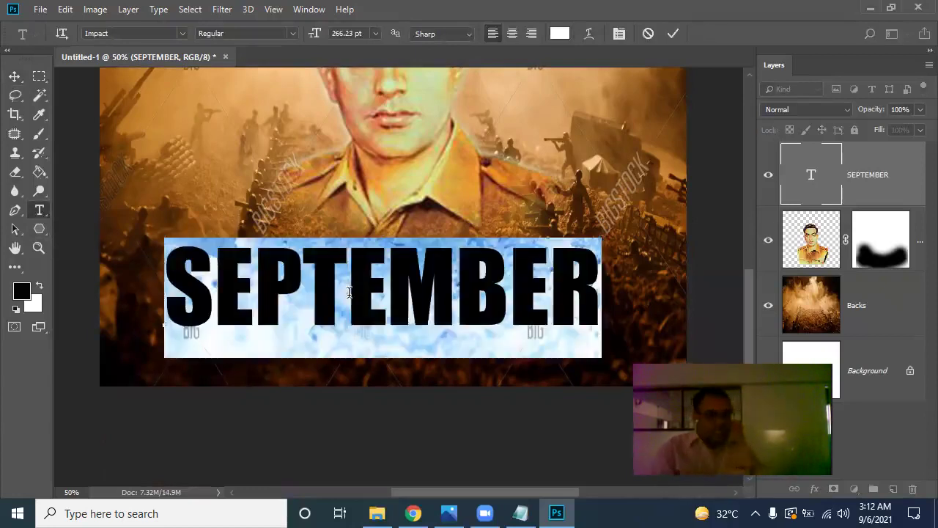
pyautogui.hotkey('ctrl', 't')
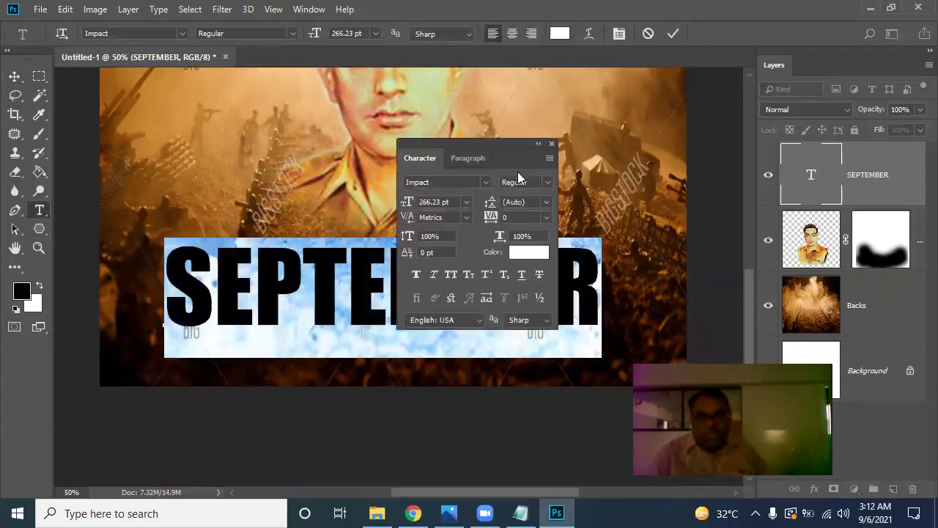
pyautogui.moveTo(503, 142); pyautogui.dragTo(718, 85)
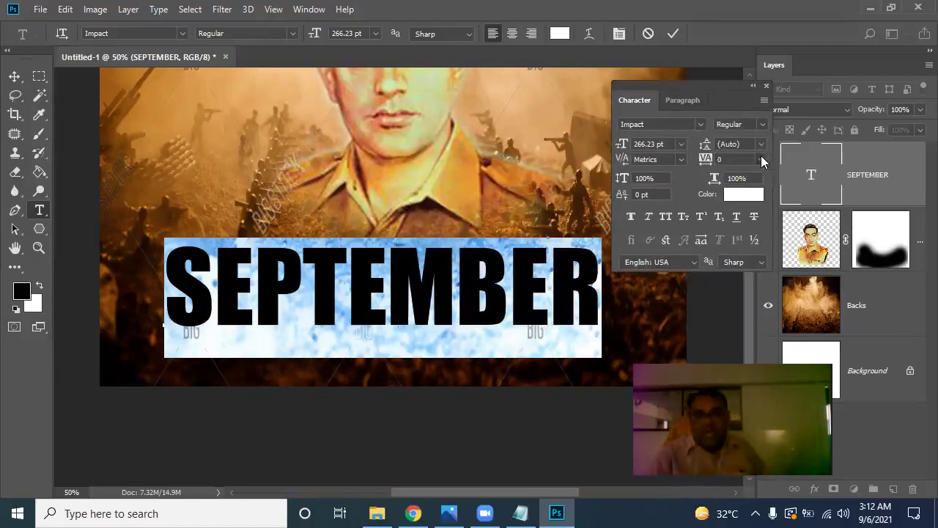
pyautogui.click(762, 160)
pyautogui.click(765, 336)
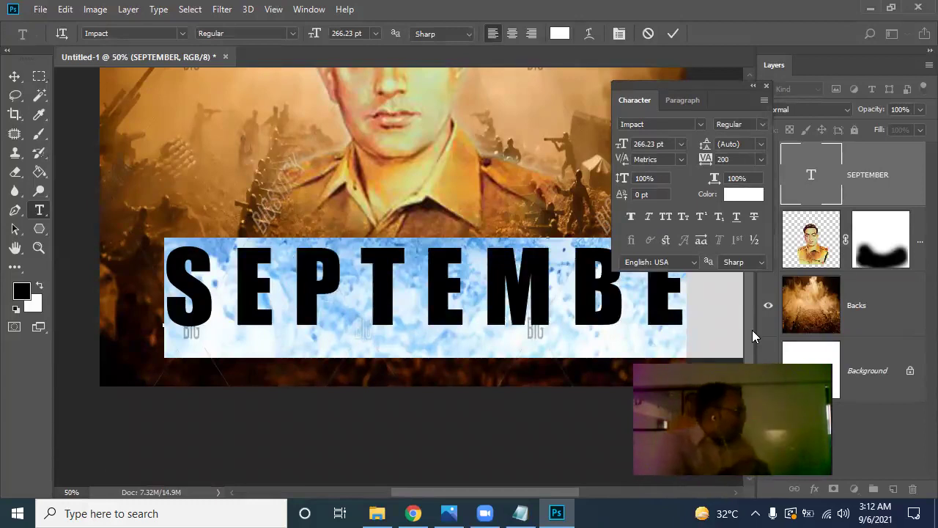
pyautogui.click(762, 160)
pyautogui.click(748, 250)
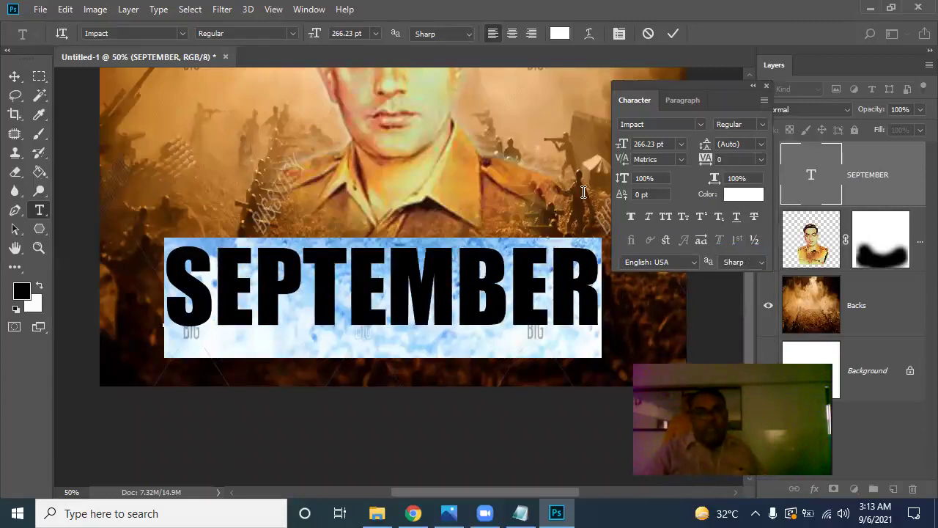
pyautogui.click(766, 86)
pyautogui.click(333, 272)
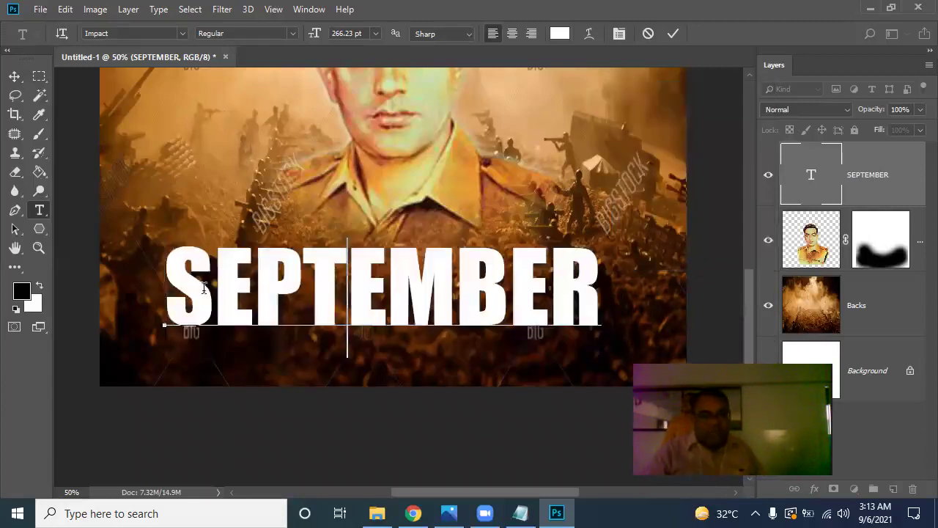
# Step: Fine-tune the kerning between the S and E of SEPTEMBER
pyautogui.click(211, 298)
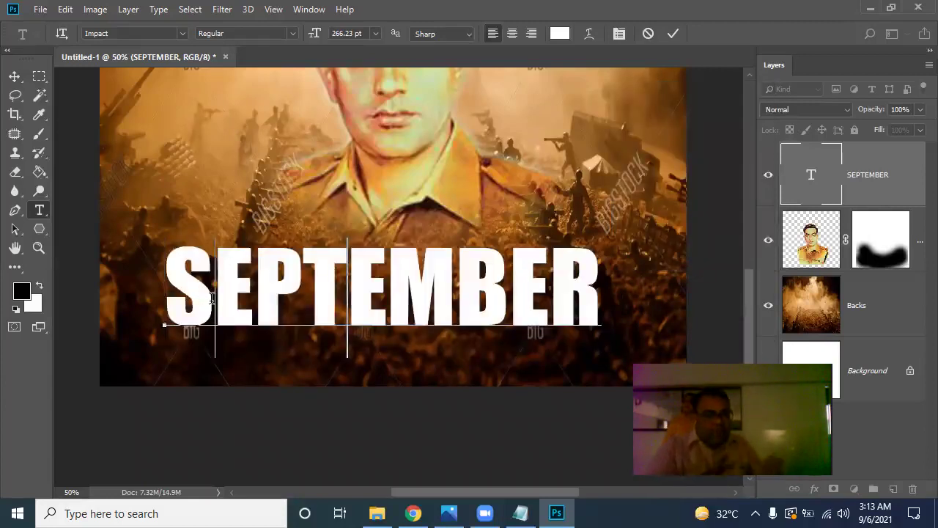
pyautogui.click(283, 280)
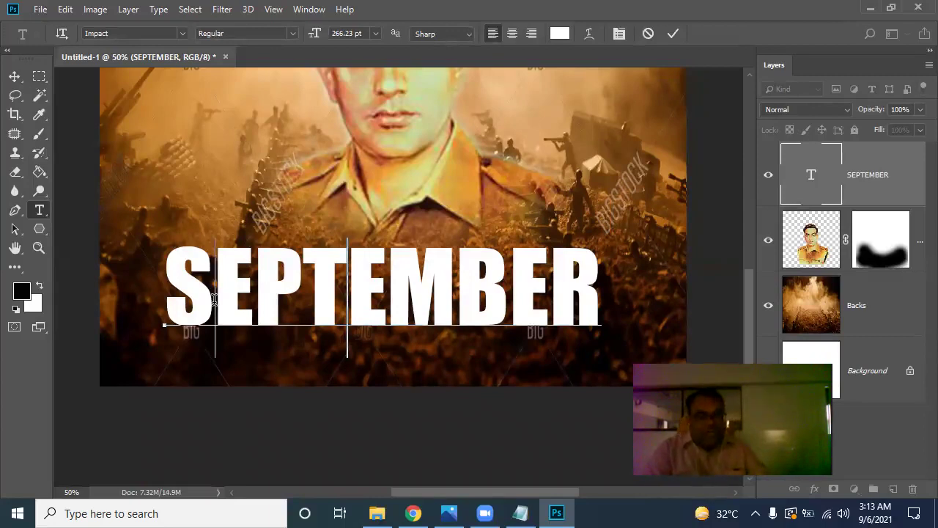
pyautogui.hotkey('alt', 'Left')
pyautogui.hotkey('alt', 'Left')
pyautogui.hotkey('alt', 'Left')
pyautogui.hotkey('alt', 'Left')
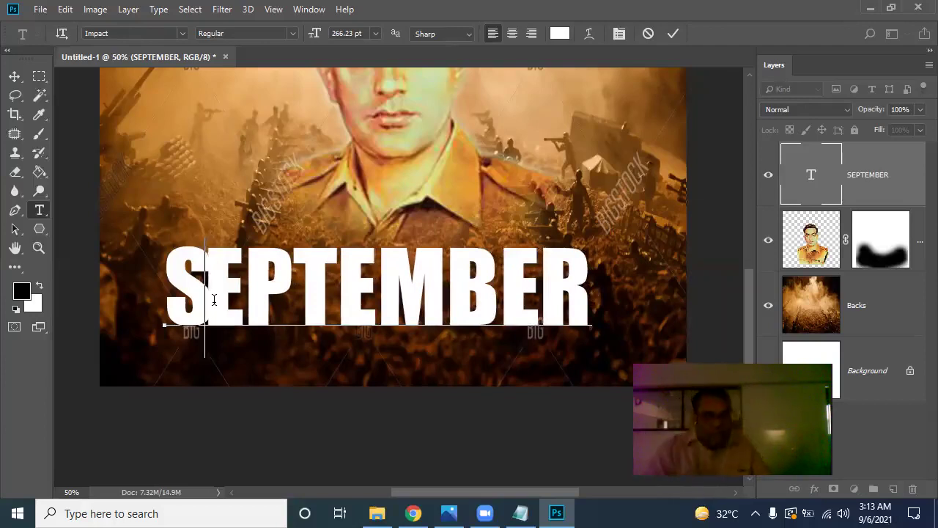
pyautogui.hotkey('alt', 'Left')
pyautogui.hotkey('alt', 'Left')
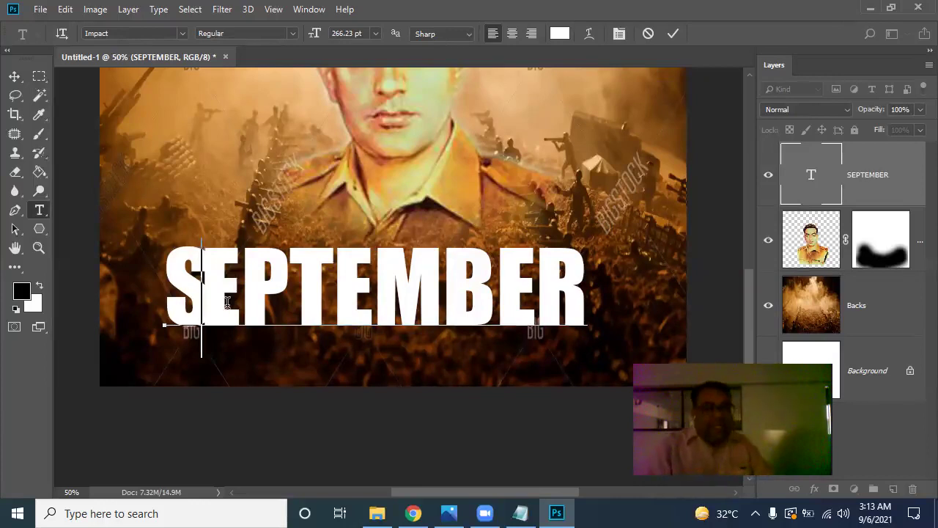
pyautogui.hotkey('alt', 'Right')
pyautogui.hotkey('alt', 'Right')
pyautogui.hotkey('alt', 'Right')
pyautogui.hotkey('alt', 'Right')
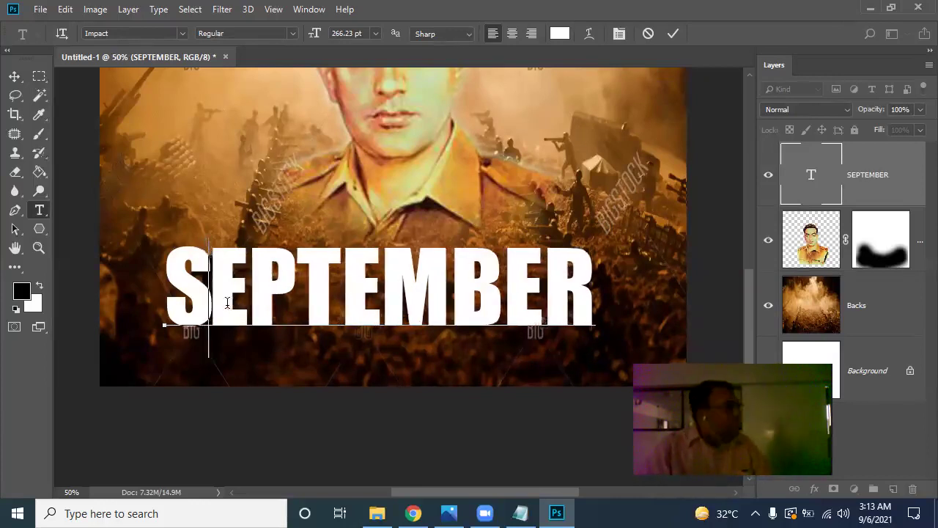
pyautogui.hotkey('alt', 'Right')
pyautogui.hotkey('alt', 'Right')
pyautogui.hotkey('alt', 'Right')
pyautogui.hotkey('alt', 'Right')
pyautogui.hotkey('alt', 'Right')
pyautogui.hotkey('alt', 'Right')
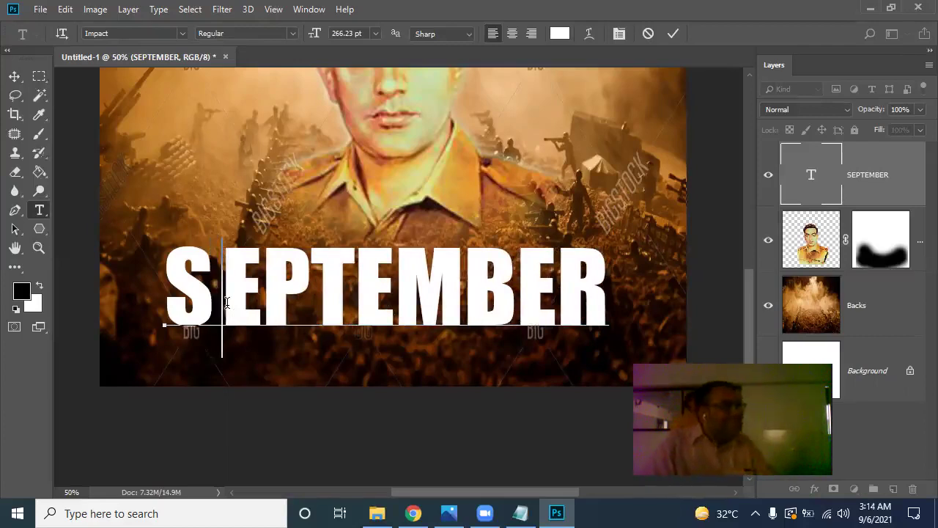
pyautogui.hotkey('alt', 'Left')
pyautogui.hotkey('alt', 'Left')
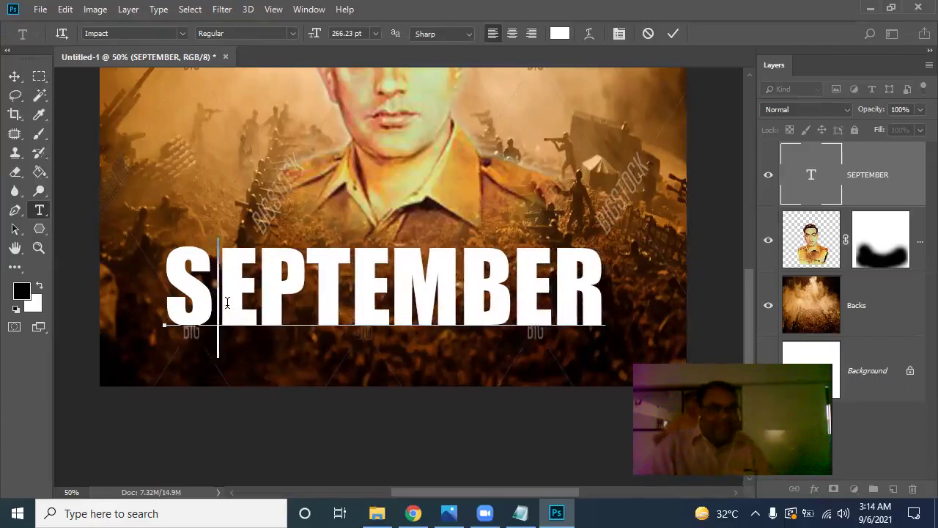
pyautogui.hotkey('alt', 'Left')
pyautogui.hotkey('alt', 'Left')
pyautogui.hotkey('alt', 'Left')
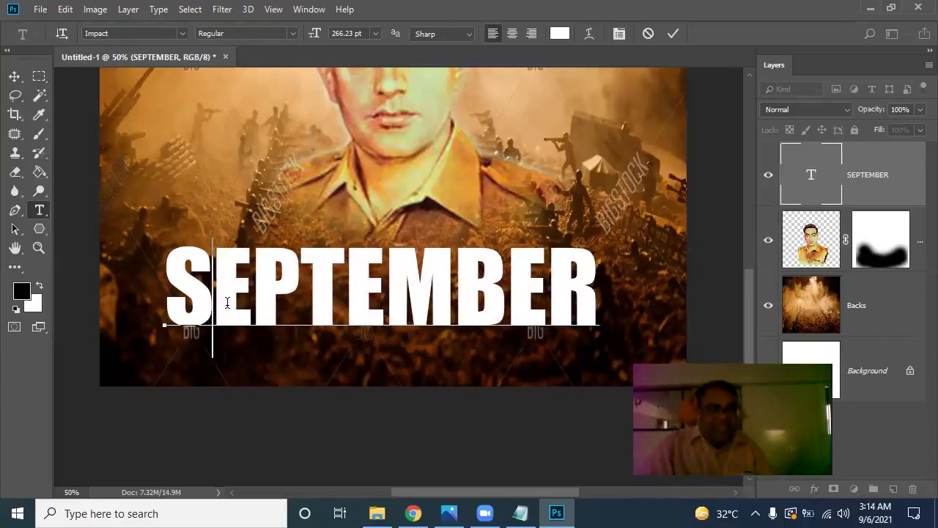
pyautogui.hotkey('alt', 'Left')
pyautogui.hotkey('alt', 'Right')
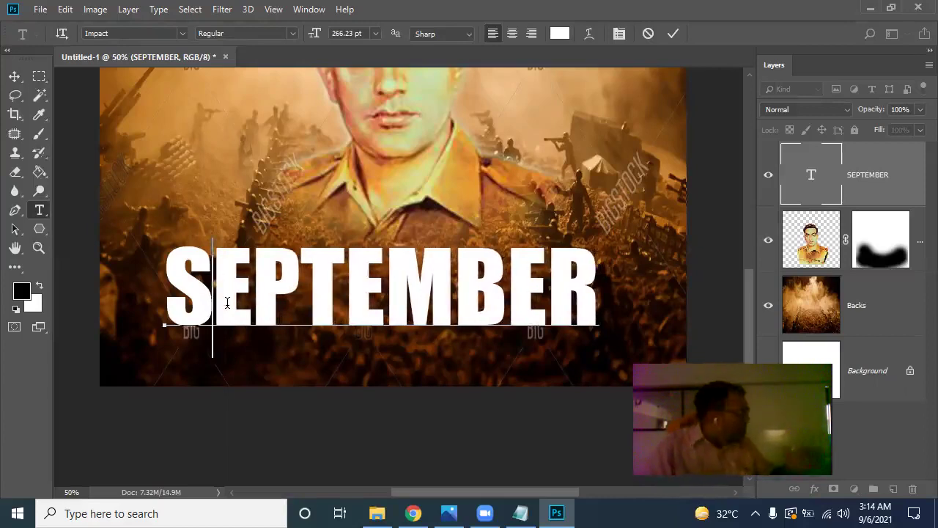
# Step: Widen the E–P, P–T, T–E, E–M, M–B and B–E letter gaps, then commit the text
pyautogui.press('Right')
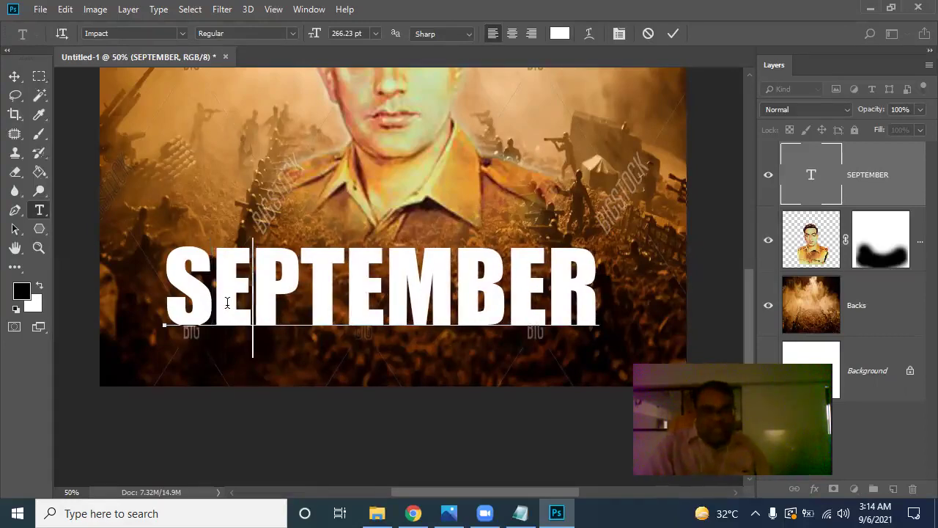
pyautogui.hotkey('alt', 'Right')
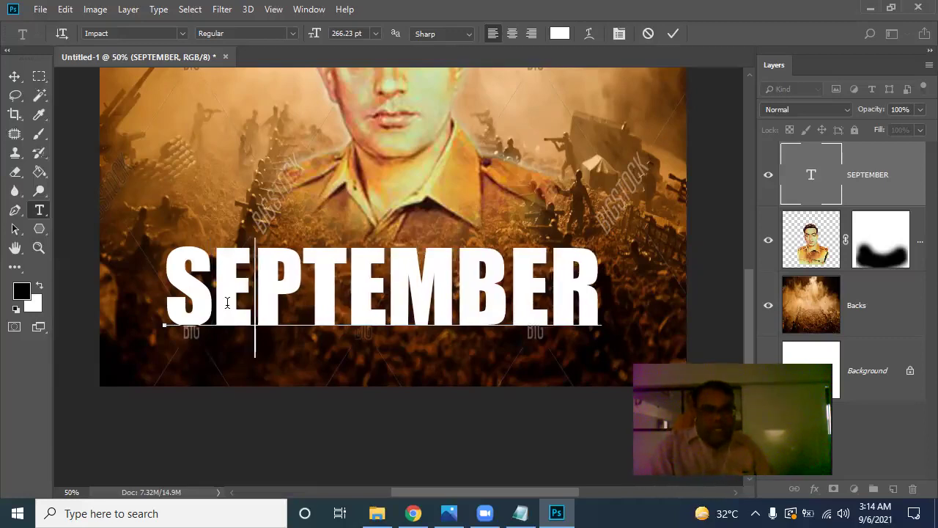
pyautogui.press('Right')
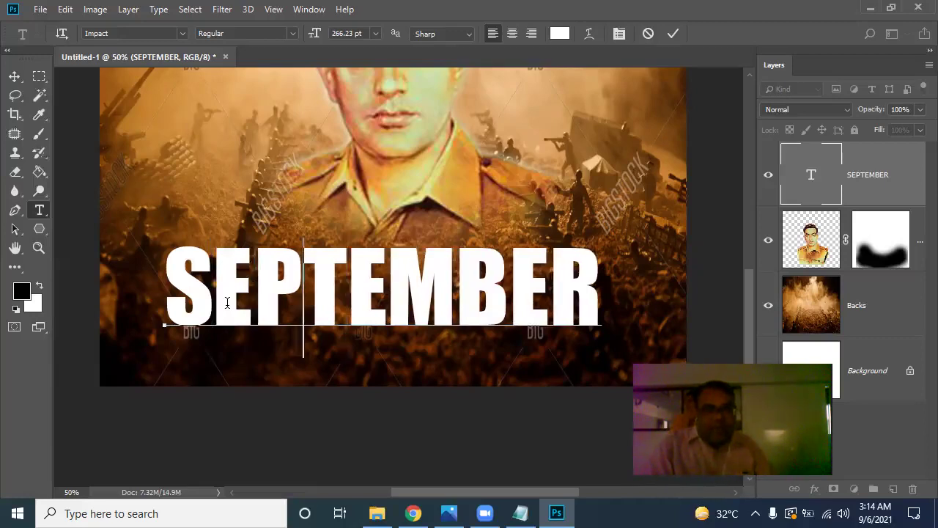
pyautogui.hotkey('alt', 'Right')
pyautogui.press('Right')
pyautogui.press('Right')
pyautogui.press('Left')
pyautogui.hotkey('alt', 'Right')
pyautogui.press('Right')
pyautogui.hotkey('alt', 'Right')
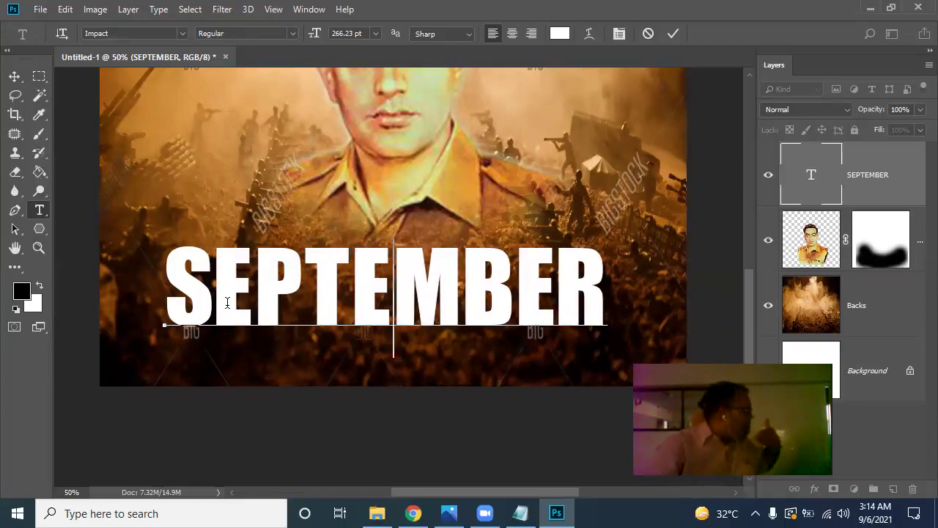
pyautogui.press('Right')
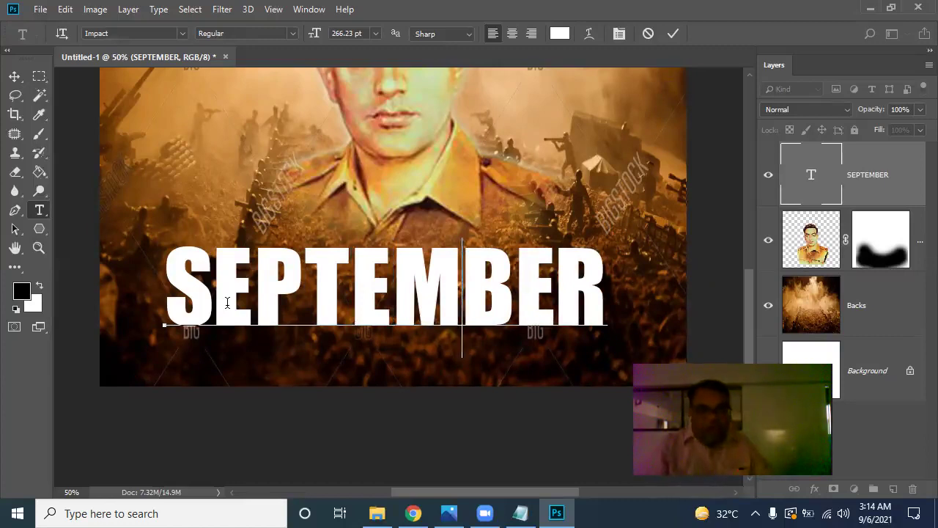
pyautogui.hotkey('alt', 'Right')
pyautogui.press('Right')
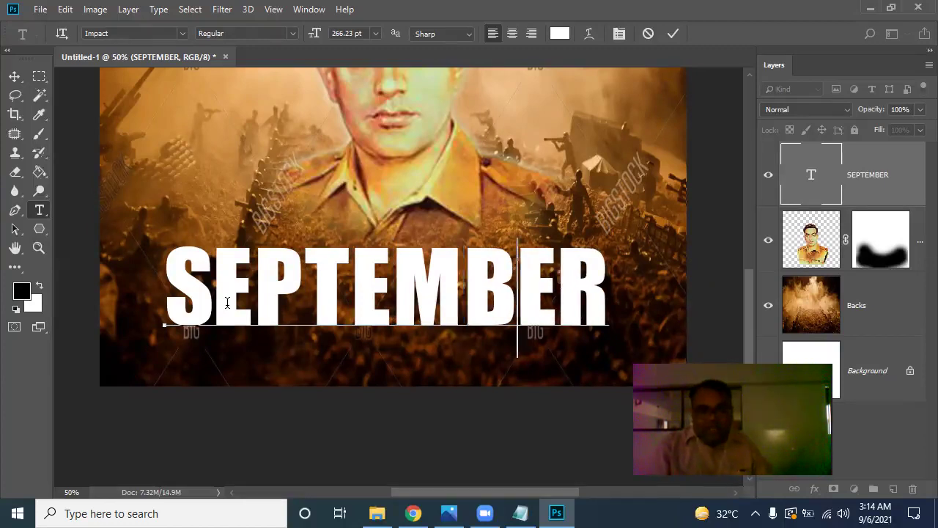
pyautogui.hotkey('alt', 'Right')
pyautogui.hotkey('alt', 'Right')
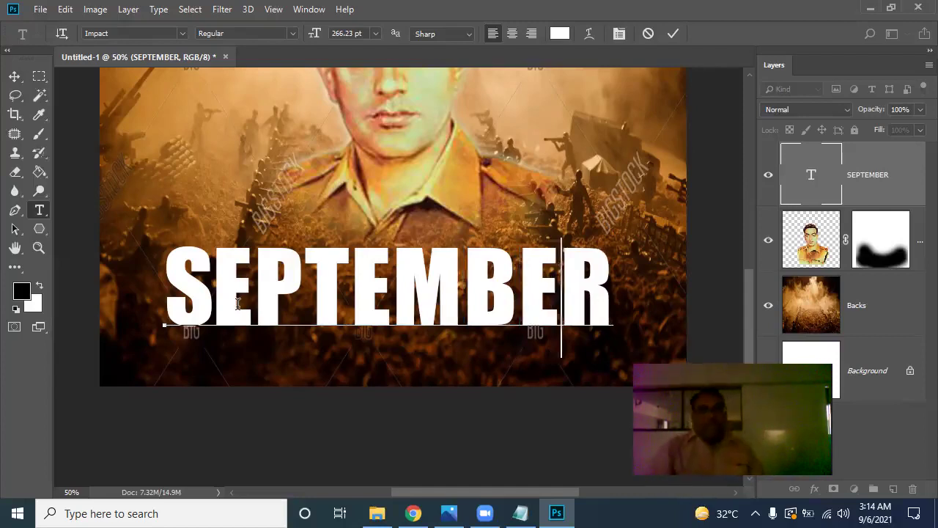
pyautogui.click(14, 77)
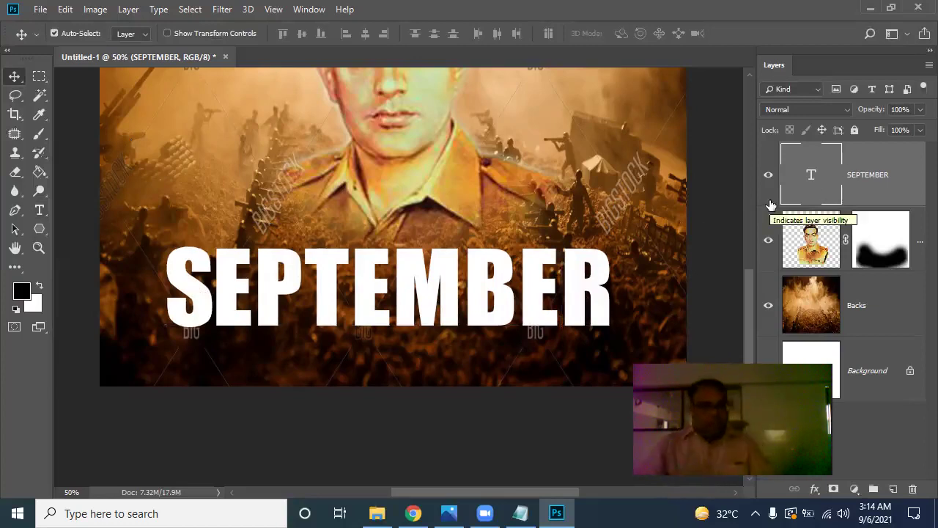
# Step: Open Shabir.png from the Downloads folder in its own document tab
pyautogui.hotkey('ctrl', '+')
pyautogui.moveTo(416, 326)
pyautogui.mouseDown()
pyautogui.moveTo(396, 240)
pyautogui.moveTo(385, 242)
pyautogui.mouseUp()
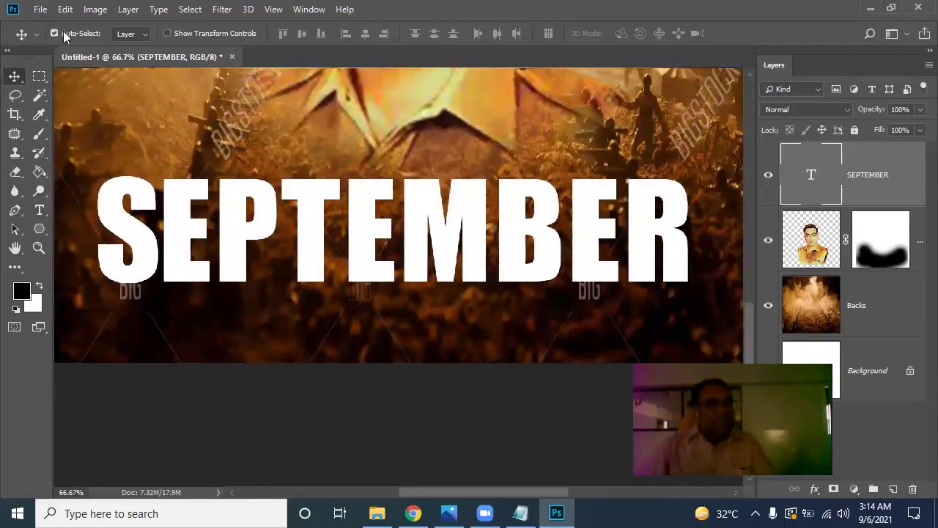
pyautogui.click(40, 10)
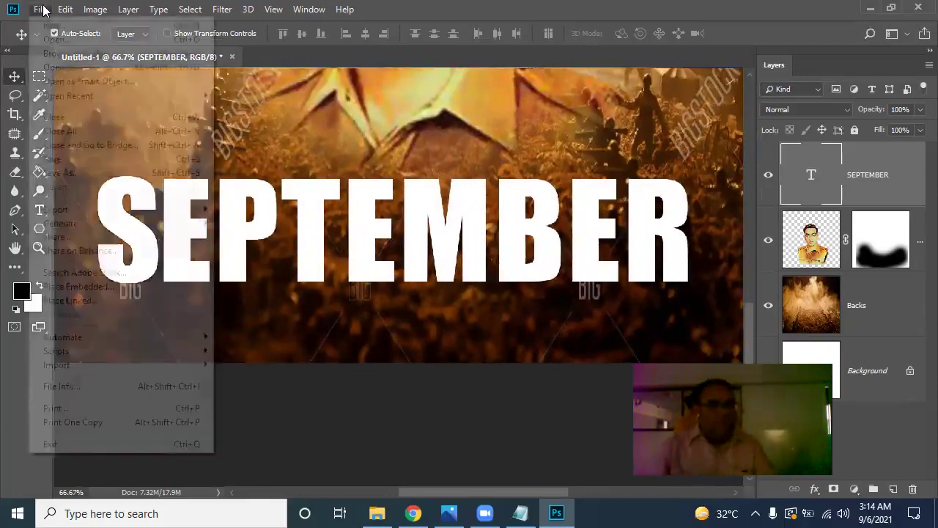
pyautogui.click(246, 109)
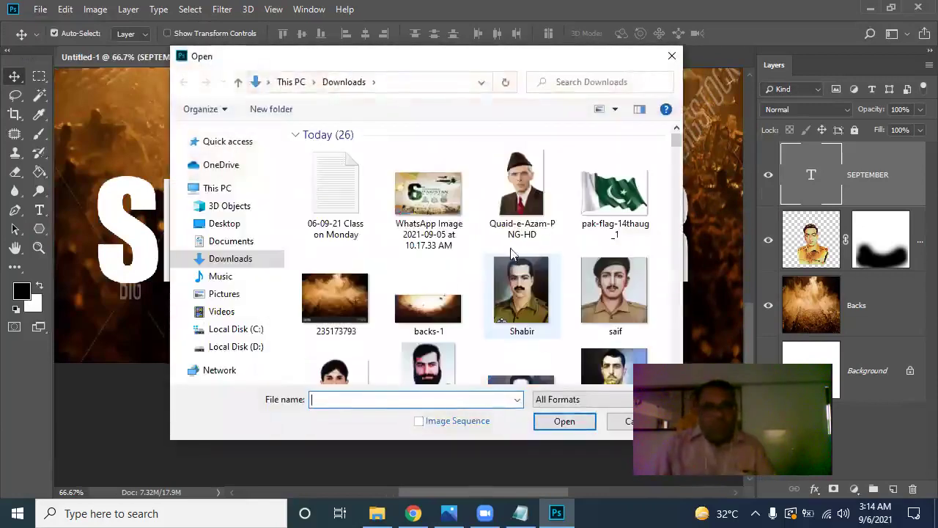
pyautogui.scroll(-5, 678, 147)
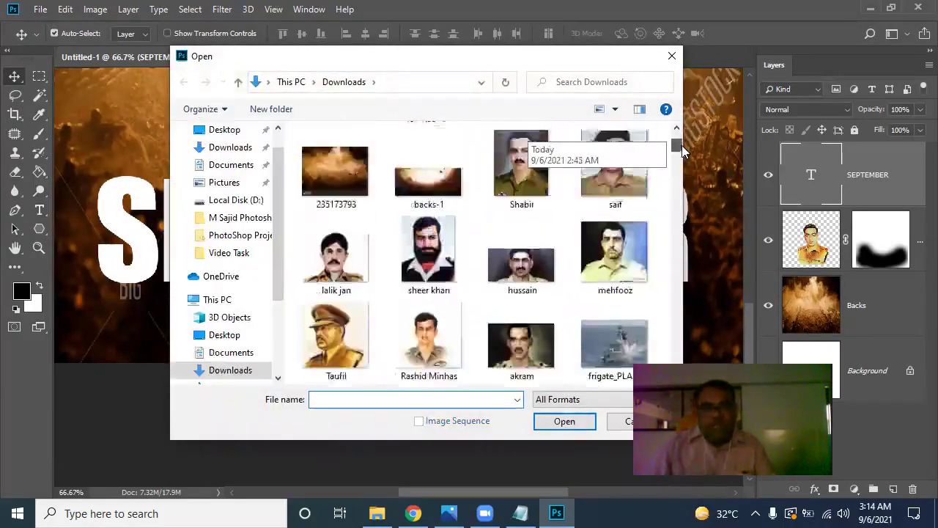
pyautogui.scroll(4, 678, 146)
pyautogui.doubleClick(512, 251)
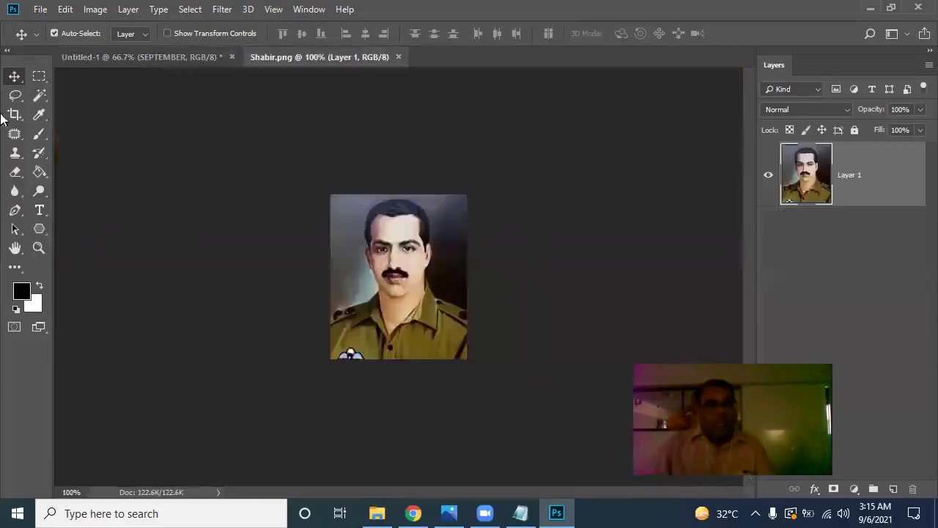
# Step: Copy the whole Shabir portrait and paste it into the Untitled-1 poster
pyautogui.click(39, 77)
pyautogui.moveTo(335, 200); pyautogui.dragTo(463, 381)
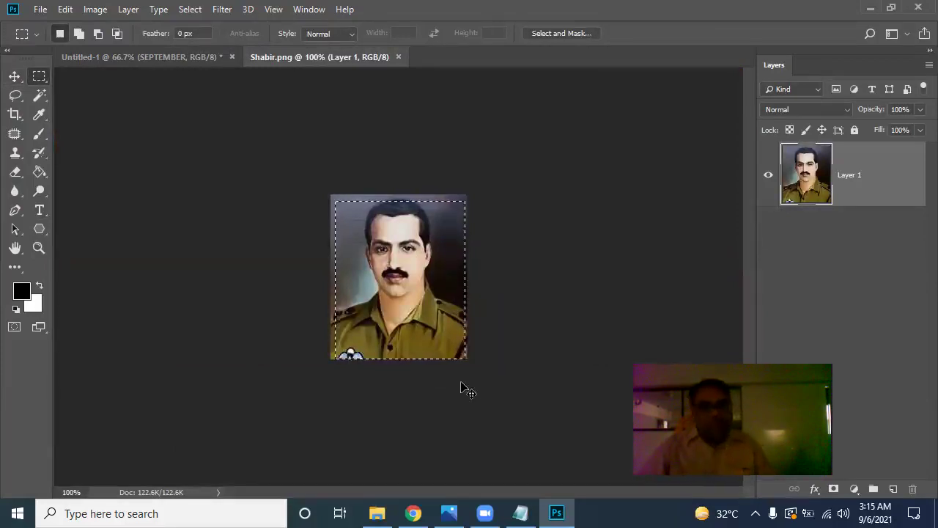
pyautogui.hotkey('ctrl', 'w')
pyautogui.hotkey('ctrl', 'v')
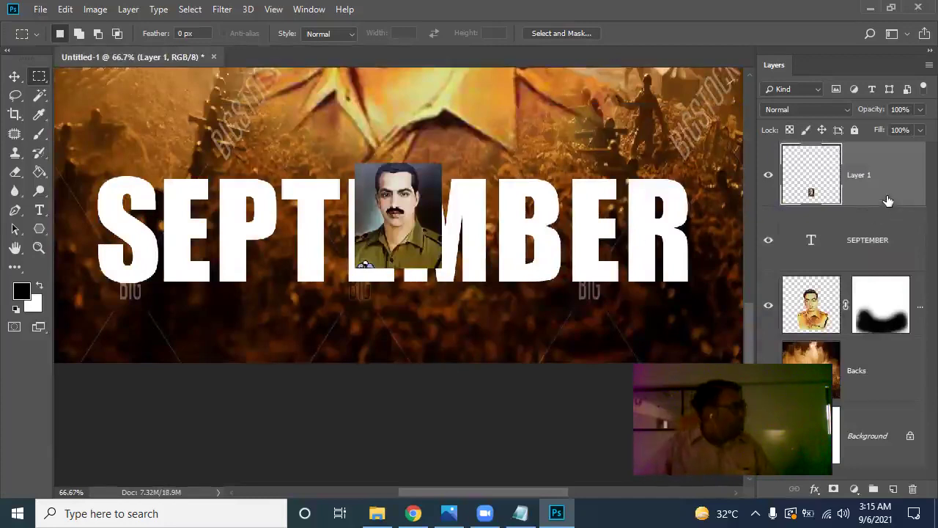
# Step: Scale the pasted portrait to about 124% and place it over the letter S
pyautogui.hotkey('ctrl', 't')
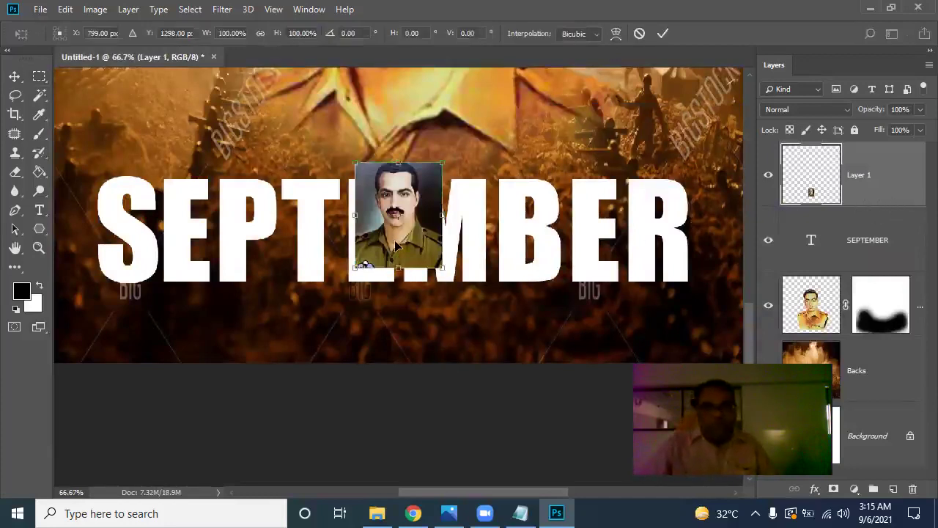
pyautogui.moveTo(356, 267); pyautogui.dragTo(320, 310)
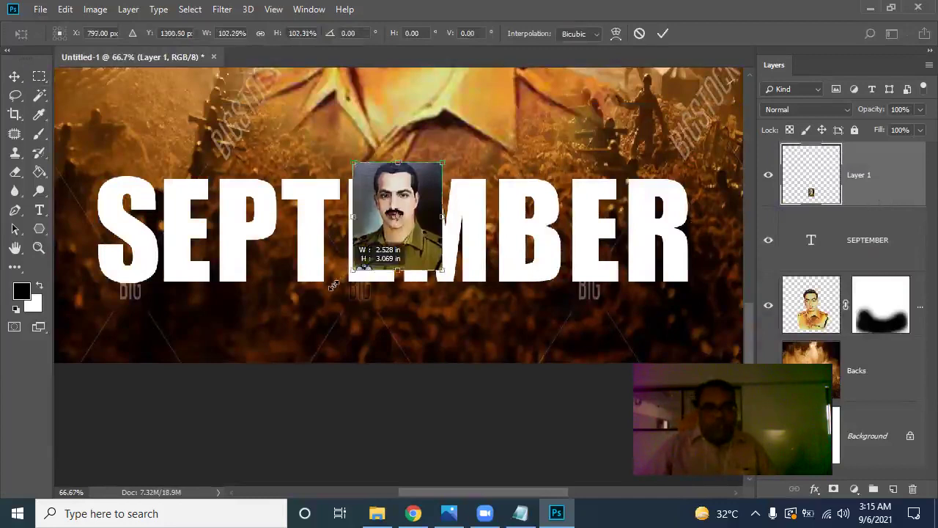
pyautogui.moveTo(382, 201); pyautogui.dragTo(129, 202)
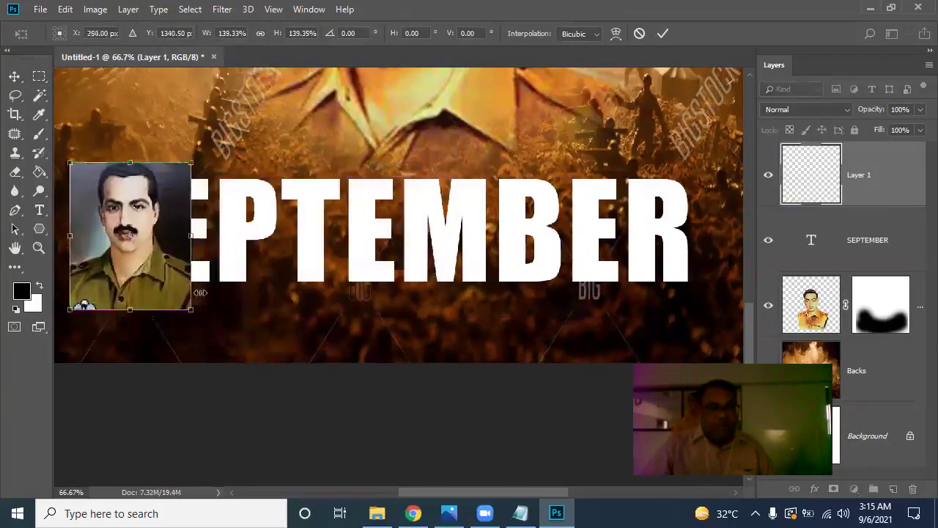
pyautogui.moveTo(190, 308); pyautogui.dragTo(182, 297)
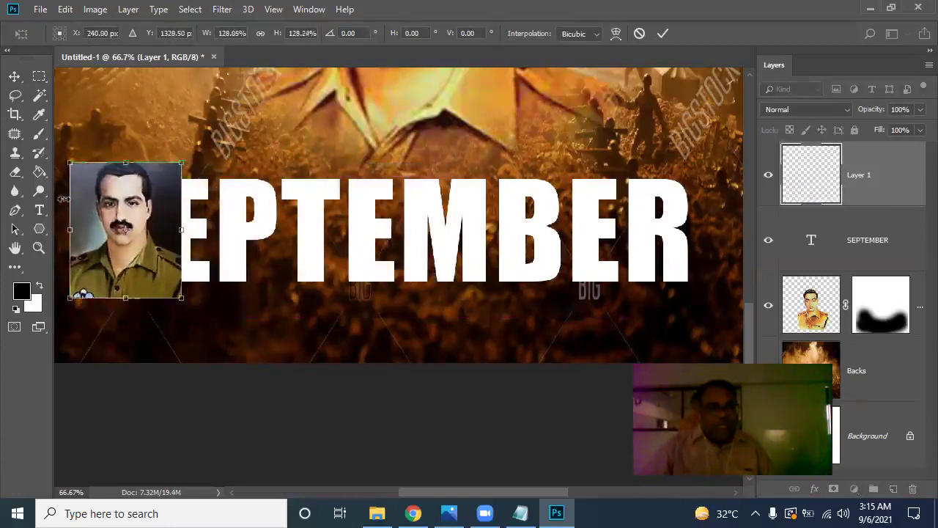
pyautogui.moveTo(70, 162); pyautogui.dragTo(71, 168)
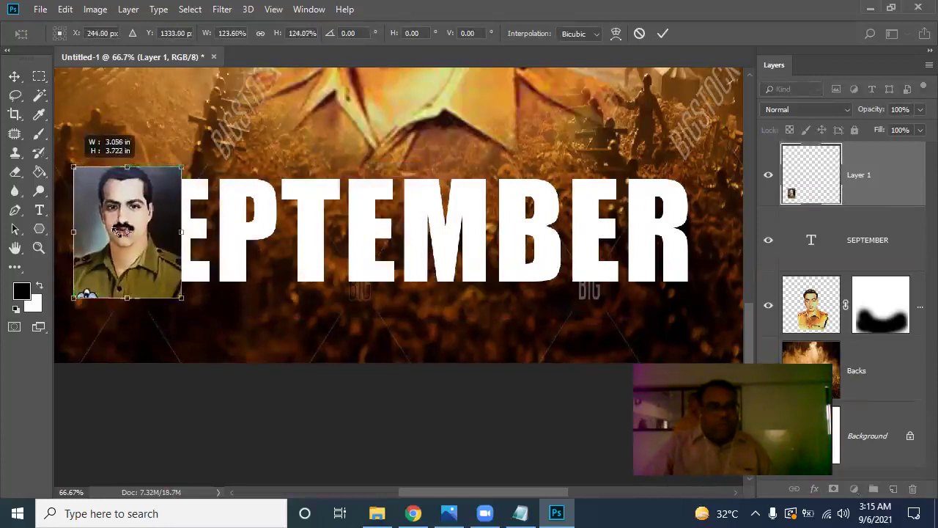
pyautogui.moveTo(139, 299); pyautogui.dragTo(135, 293)
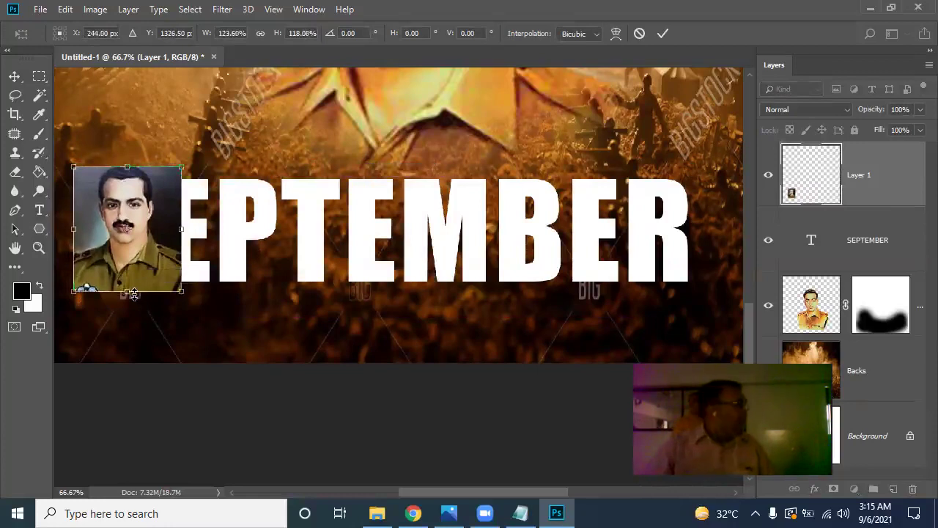
pyautogui.press('m')
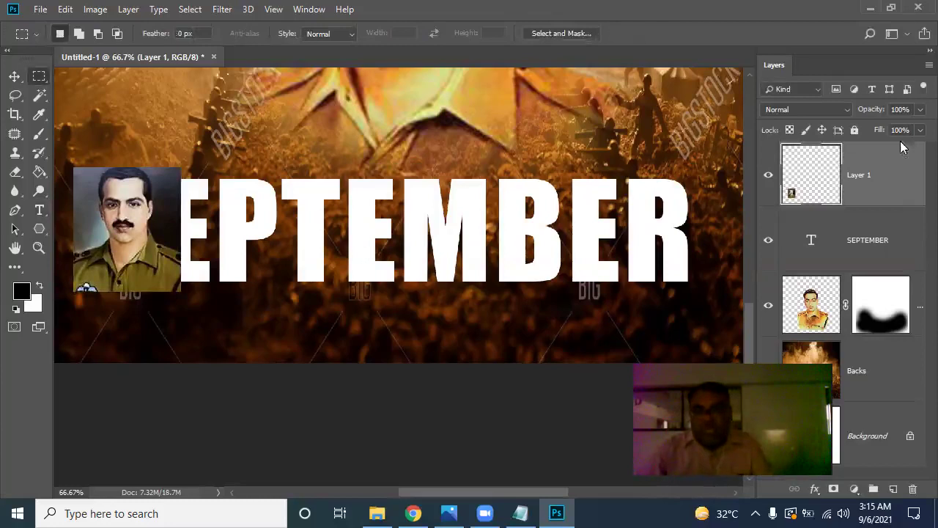
# Step: Clip the Shabir portrait layer to the SEPTEMBER text with Create Clipping Mask
pyautogui.rightClick(863, 158)
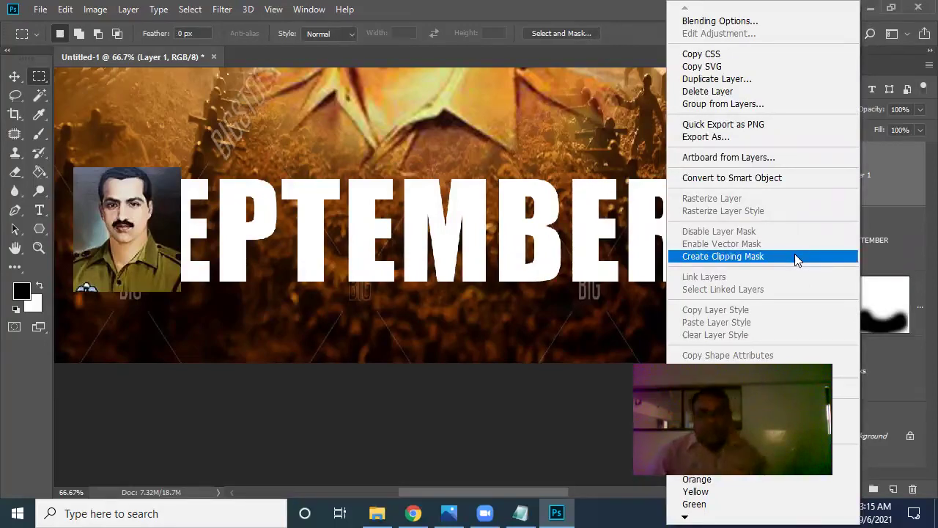
pyautogui.click(895, 189)
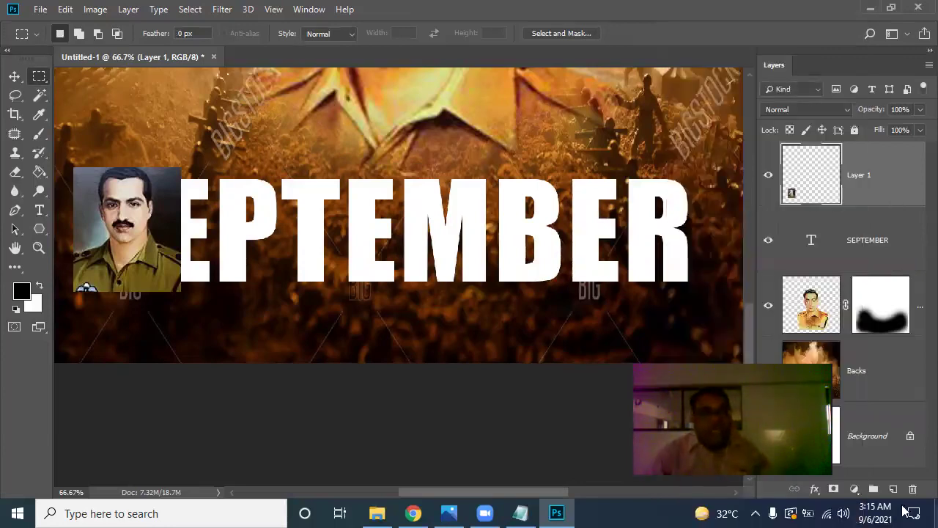
pyautogui.click(130, 10)
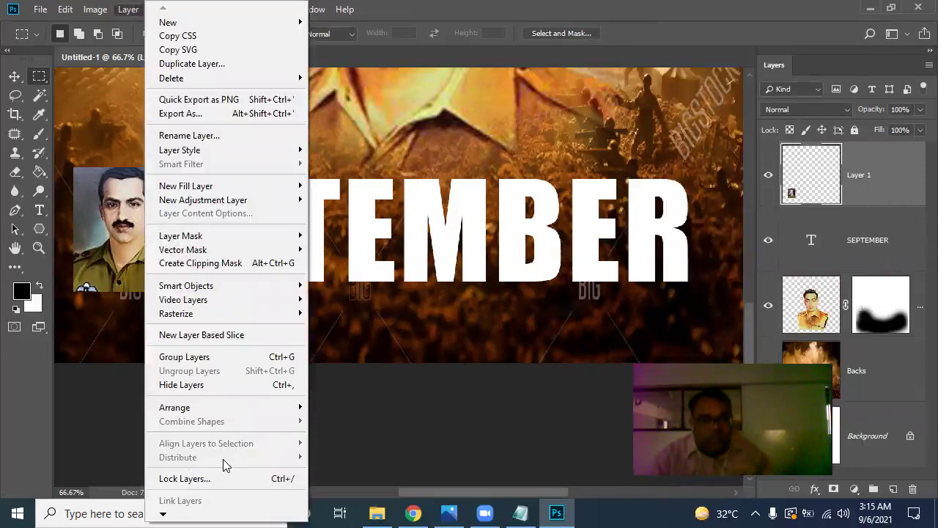
pyautogui.click(250, 263)
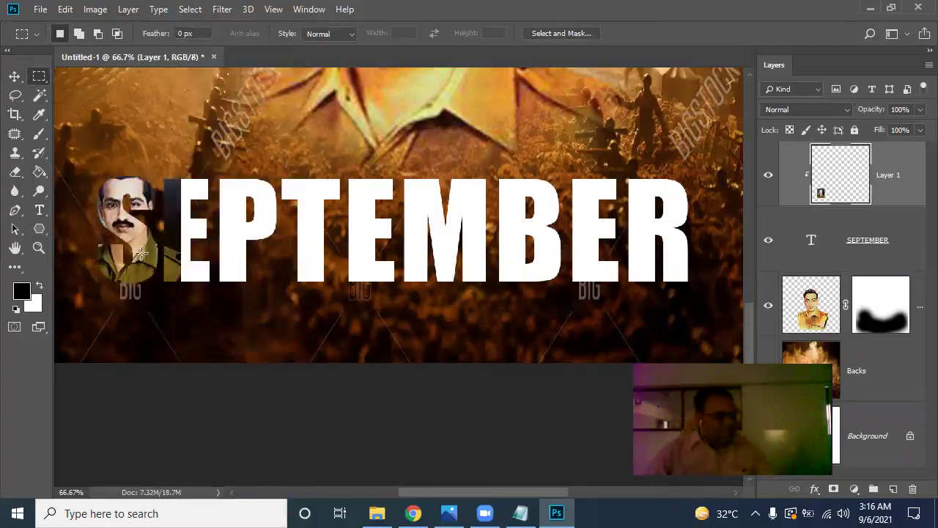
# Step: Narrow and shorten the clipped portrait to about 90% so it fills the letter S
pyautogui.hotkey('ctrl', 't')
pyautogui.moveTo(184, 295); pyautogui.dragTo(129, 302)
pyautogui.moveTo(137, 293); pyautogui.dragTo(136, 292)
pyautogui.moveTo(169, 231); pyautogui.dragTo(162, 231)
pyautogui.moveTo(74, 230); pyautogui.dragTo(84, 230)
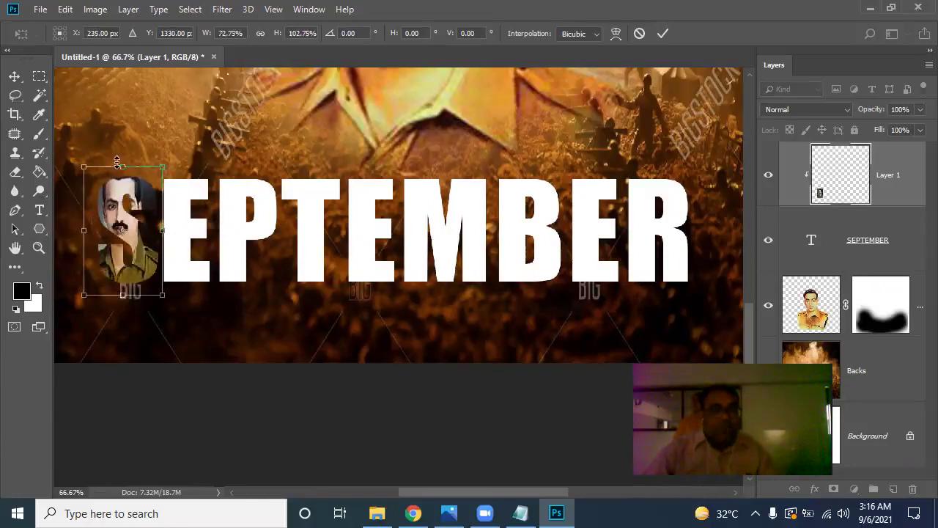
pyautogui.moveTo(121, 167); pyautogui.dragTo(121, 176)
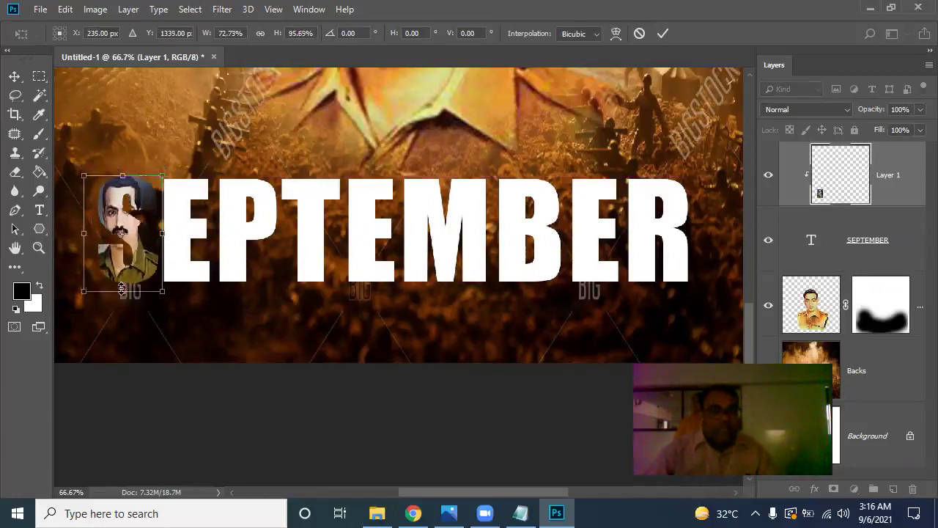
pyautogui.moveTo(121, 291); pyautogui.dragTo(121, 282)
pyautogui.press('Return')
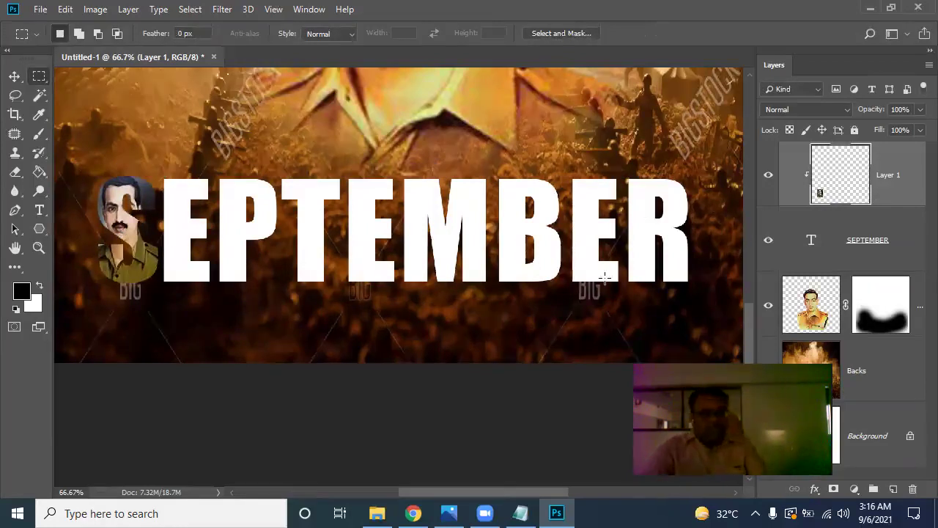
# Step: Open the saif portrait, paste it into the poster, and scale it over the letter E
pyautogui.hotkey('ctrl', 'o')
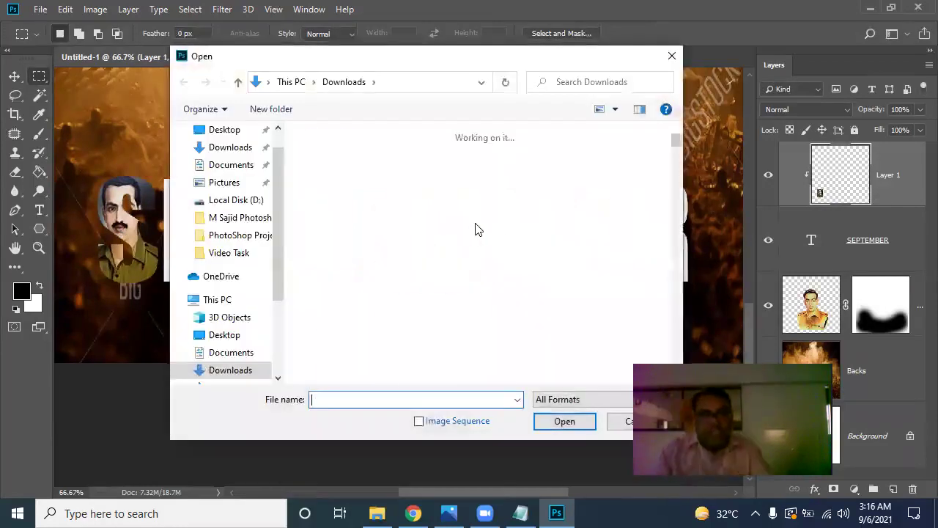
pyautogui.doubleClick(615, 296)
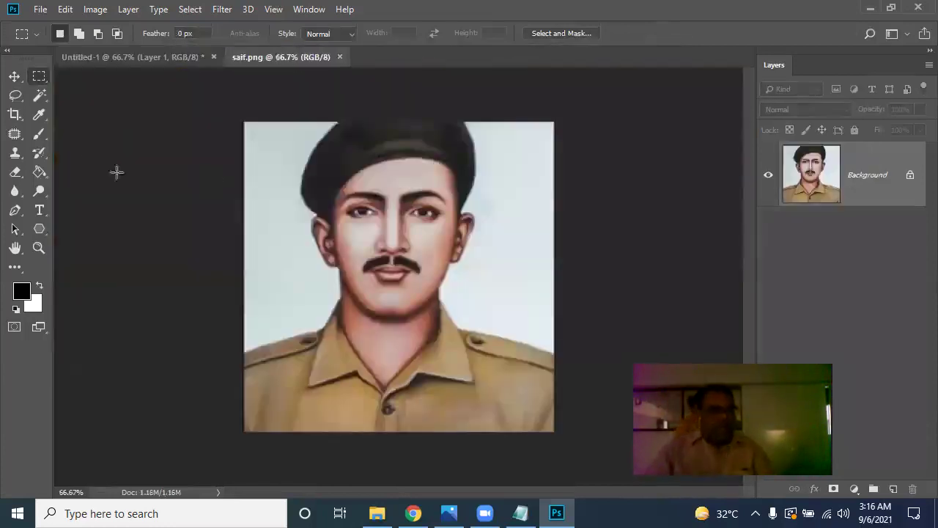
pyautogui.hotkey('ctrl', 'w')
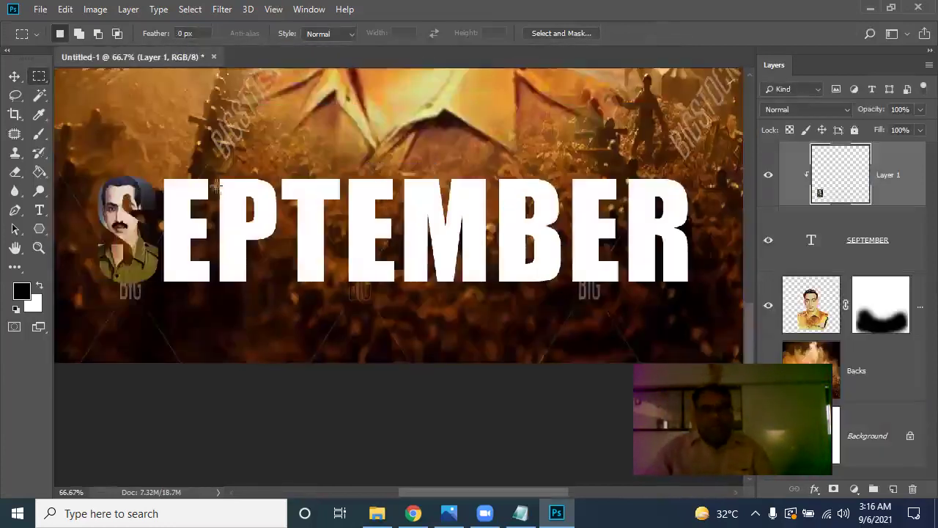
pyautogui.hotkey('ctrl', 'v')
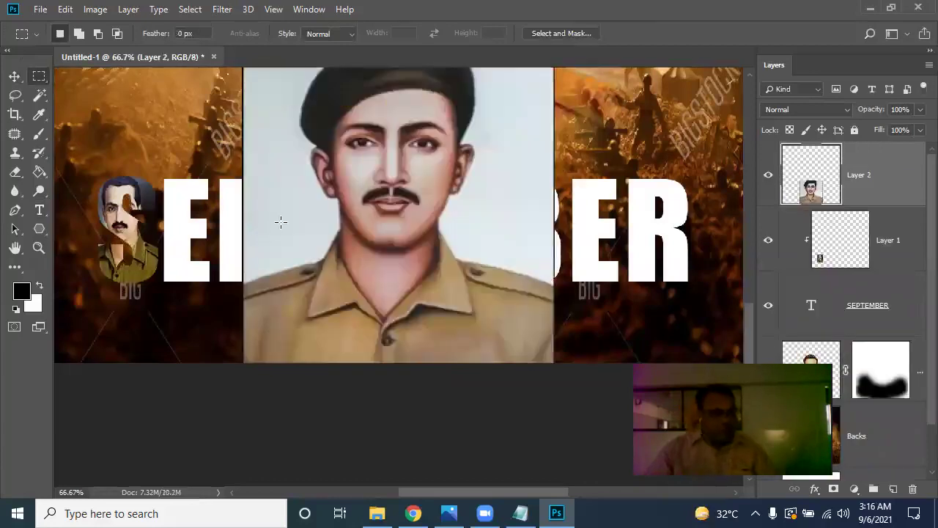
pyautogui.hotkey('ctrl', '-')
pyautogui.hotkey('ctrl', 't')
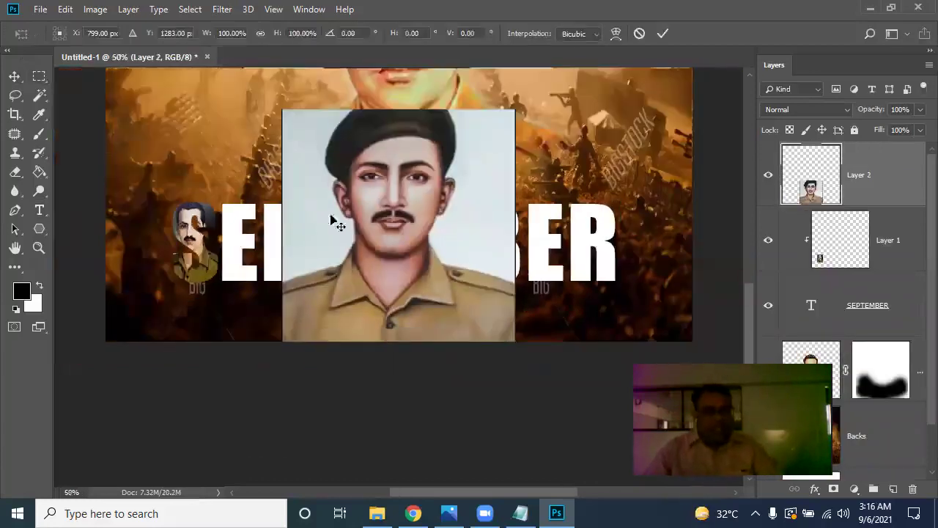
pyautogui.moveTo(518, 107); pyautogui.dragTo(342, 313)
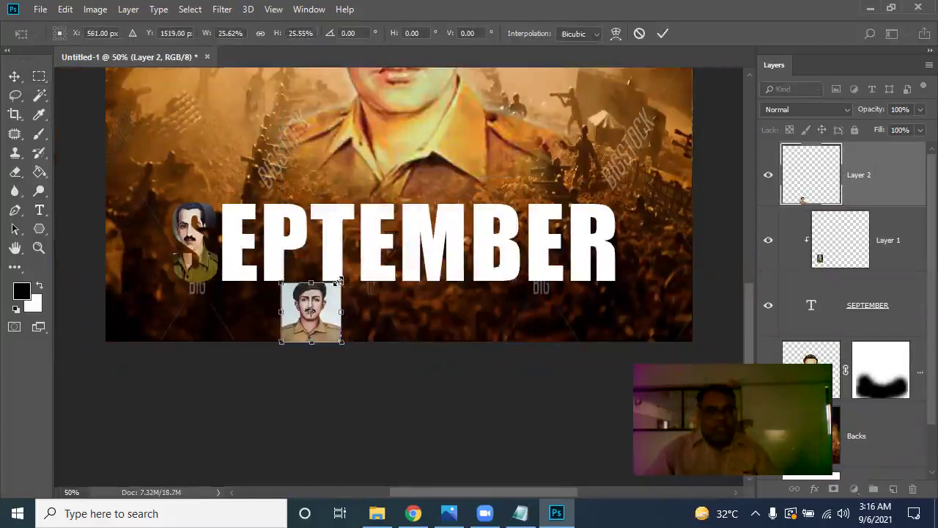
pyautogui.moveTo(340, 280)
pyautogui.mouseDown()
pyautogui.moveTo(374, 250)
pyautogui.moveTo(271, 234)
pyautogui.mouseUp()
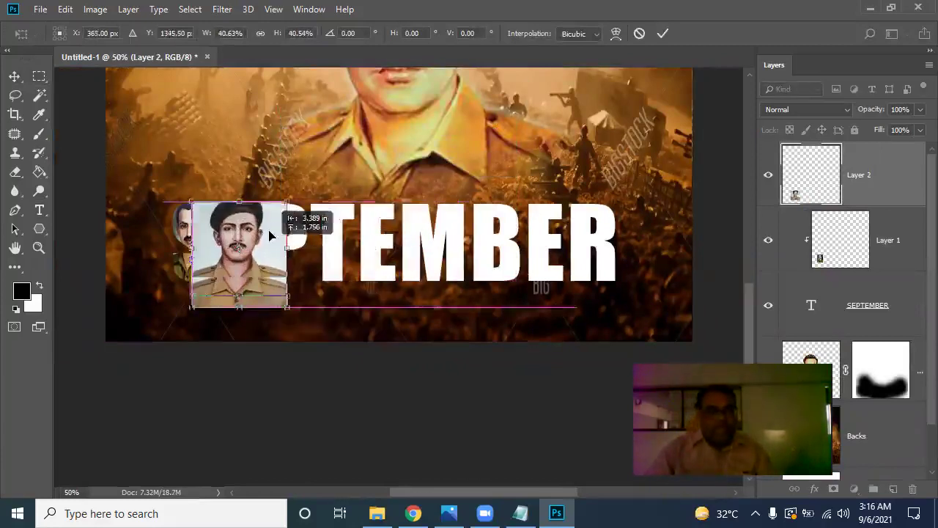
pyautogui.press('Return')
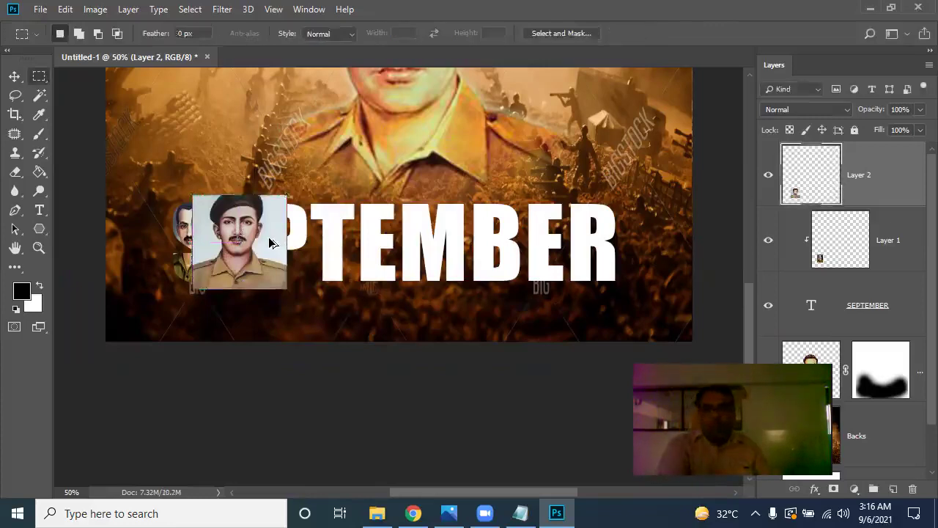
# Step: Clip the saif portrait to SEPTEMBER and narrow it to fit the letter E
pyautogui.hotkey('ctrl', 'alt', 'g')
pyautogui.hotkey('ctrl', 't')
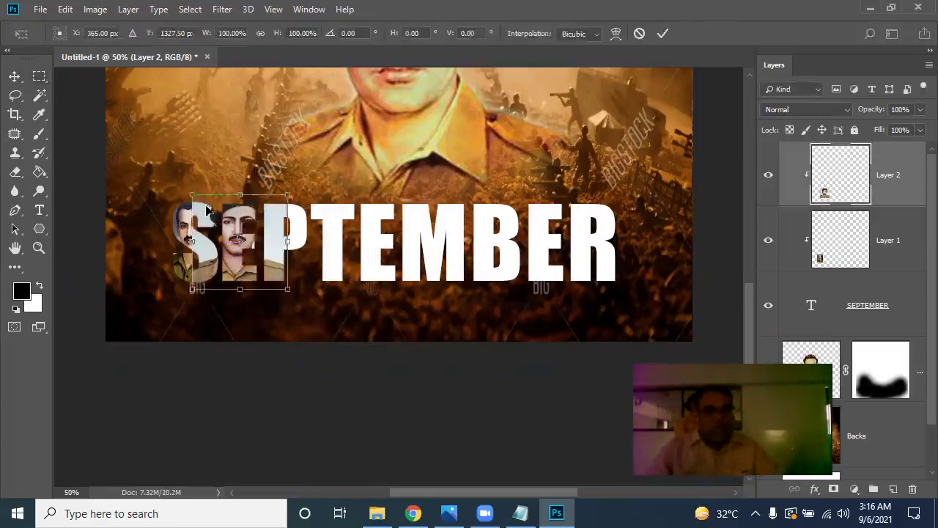
pyautogui.moveTo(192, 194); pyautogui.dragTo(199, 201)
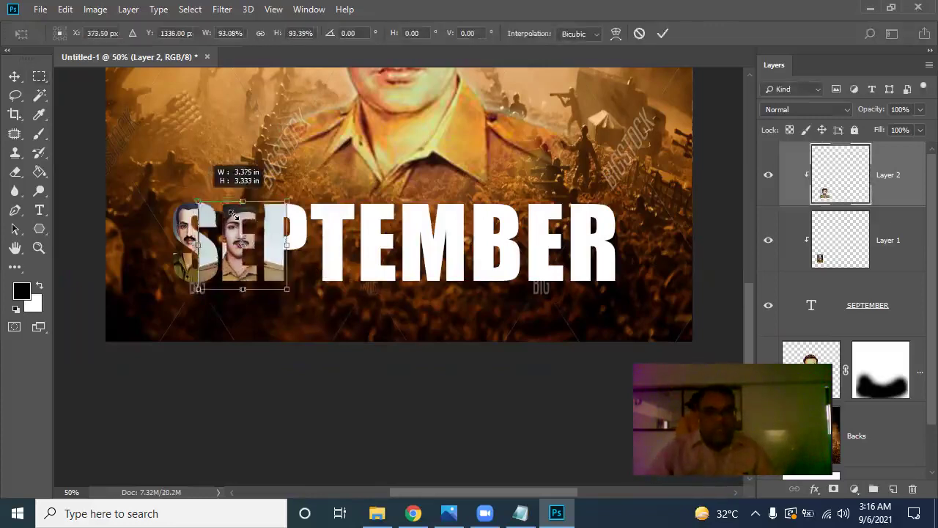
pyautogui.moveTo(284, 239); pyautogui.dragTo(263, 238)
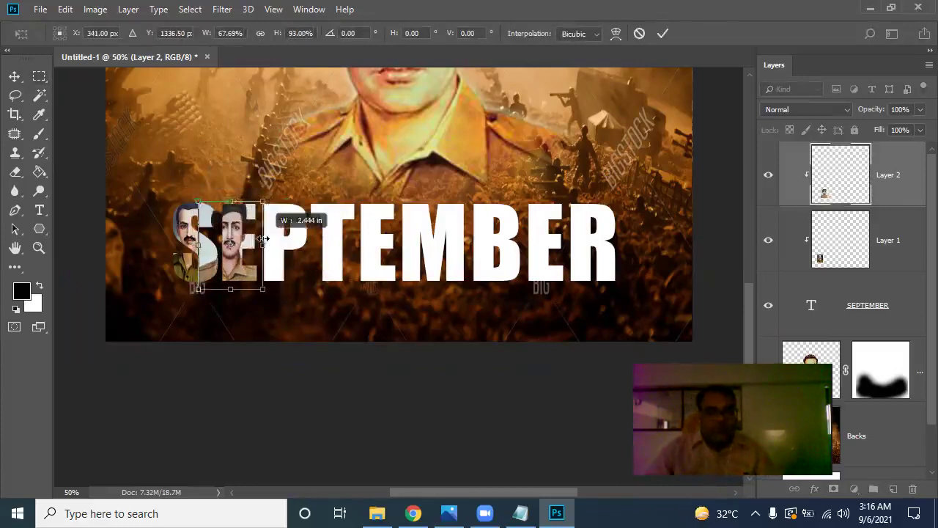
pyautogui.moveTo(198, 249); pyautogui.dragTo(212, 250)
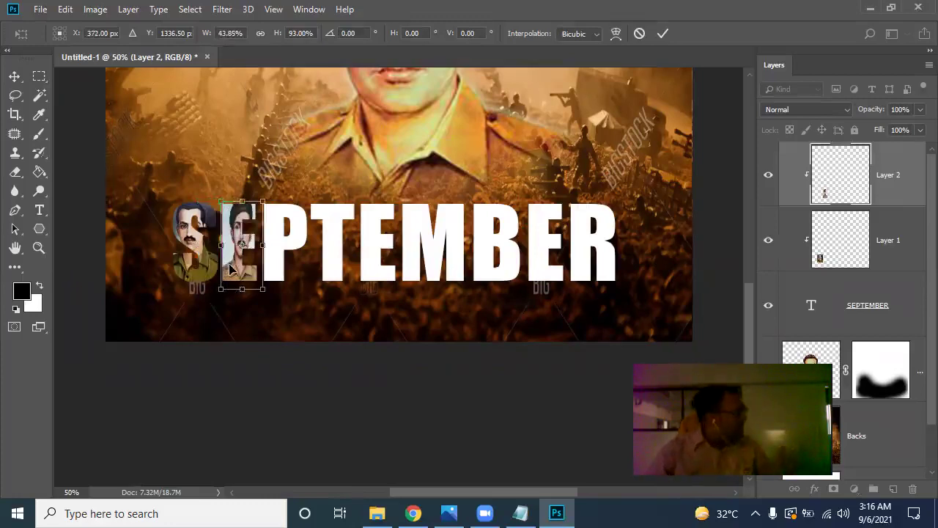
pyautogui.press('Return')
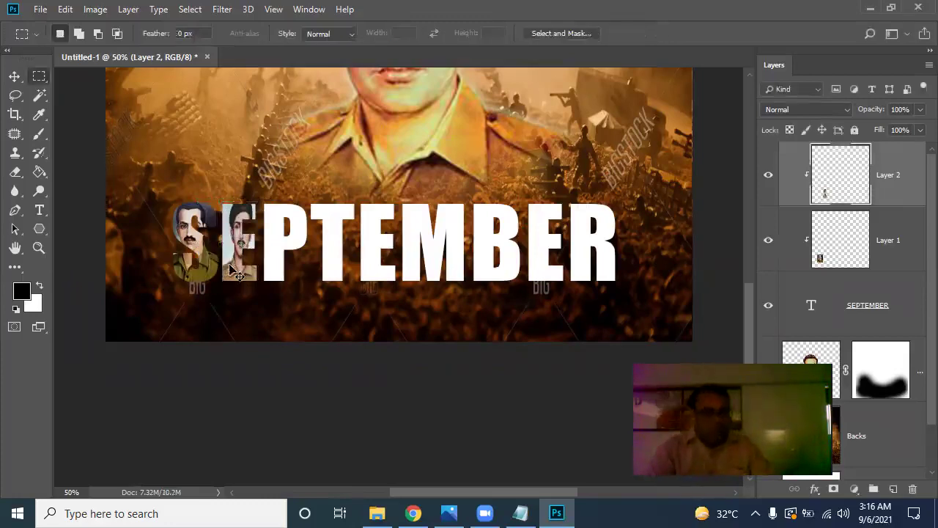
# Step: Open the next hero's portrait, copy its central part, and paste it into the poster
pyautogui.hotkey('ctrl', 'o')
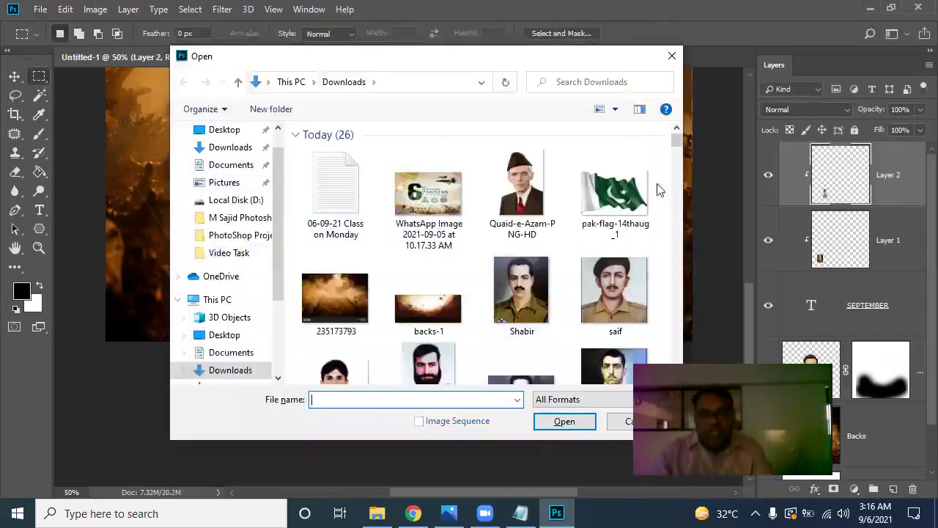
pyautogui.scroll(-2, 676, 146)
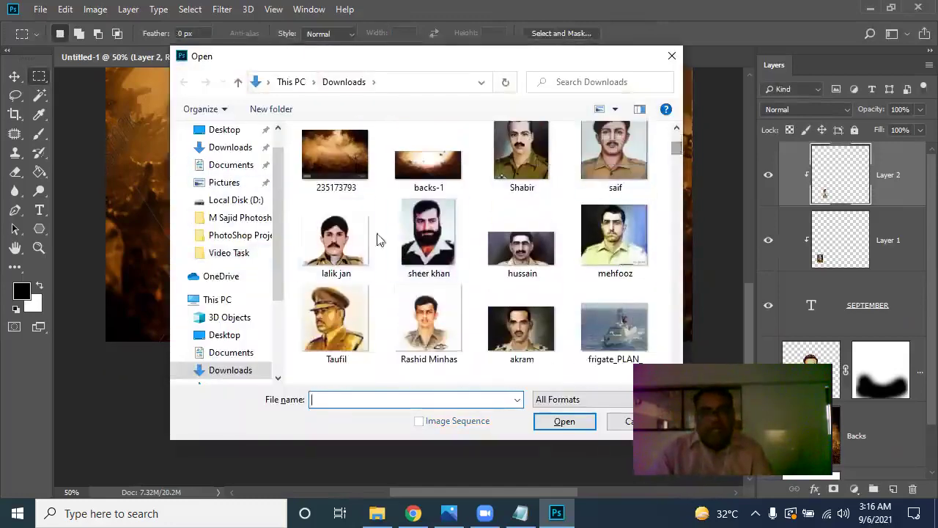
pyautogui.click(331, 238)
pyautogui.doubleClick(331, 238)
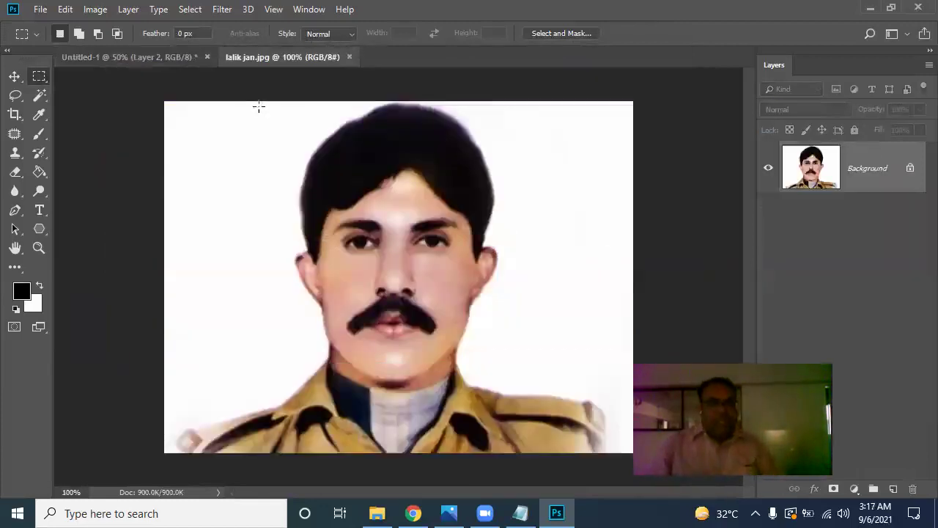
pyautogui.moveTo(230, 95); pyautogui.dragTo(532, 468)
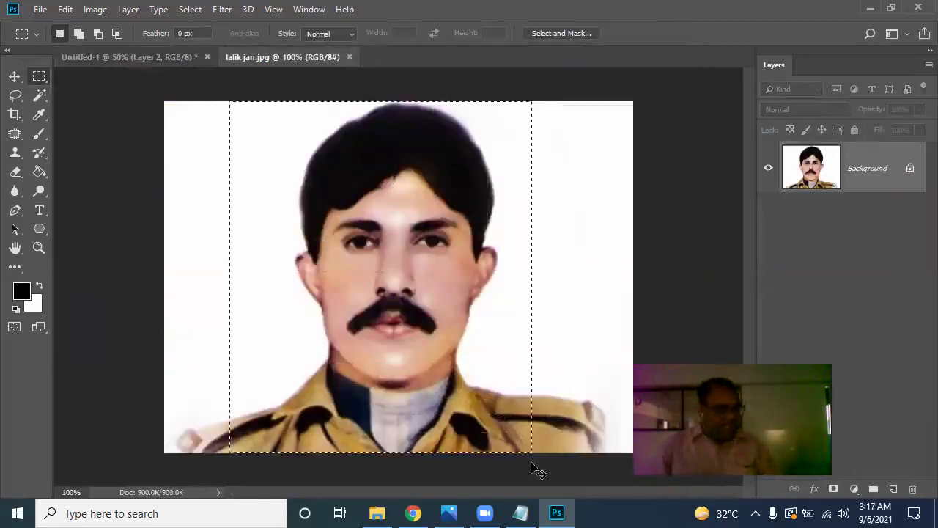
pyautogui.hotkey('ctrl', 'w')
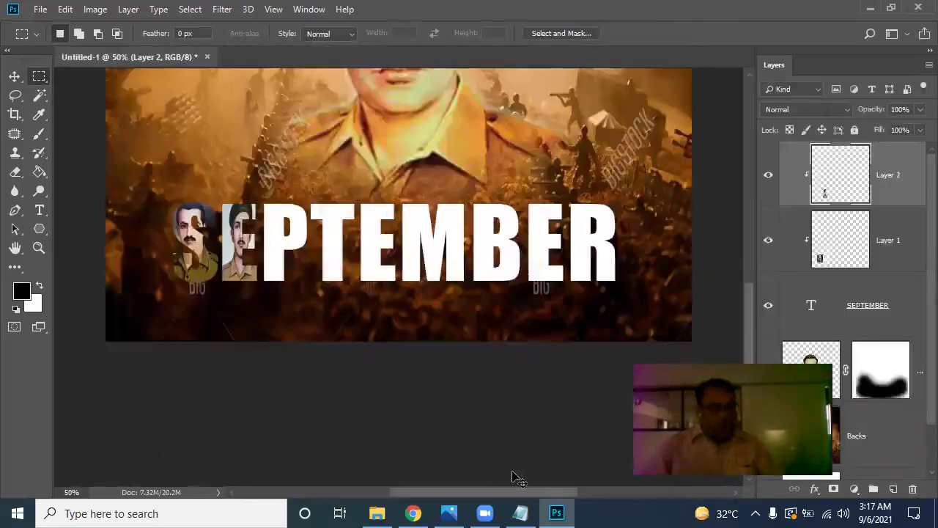
pyautogui.hotkey('ctrl', 'v')
# Step: Shrink the third portrait to about half size and move it over the letter P
pyautogui.click(14, 77)
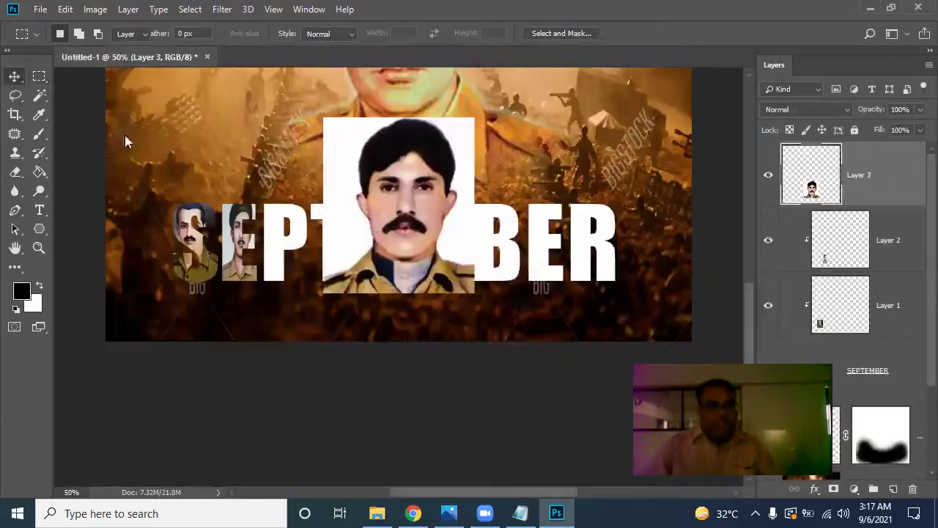
pyautogui.moveTo(327, 249); pyautogui.dragTo(308, 271)
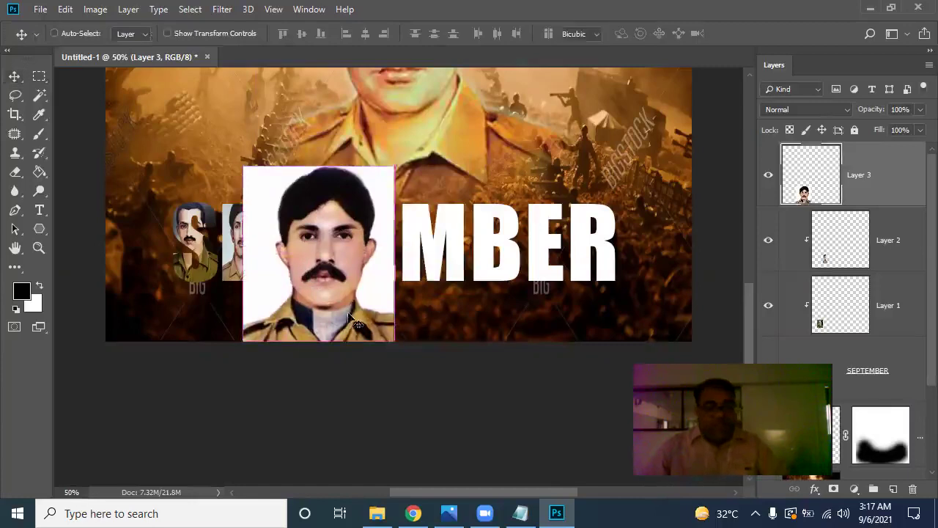
pyautogui.hotkey('ctrl', 't')
pyautogui.moveTo(396, 339); pyautogui.dragTo(320, 255)
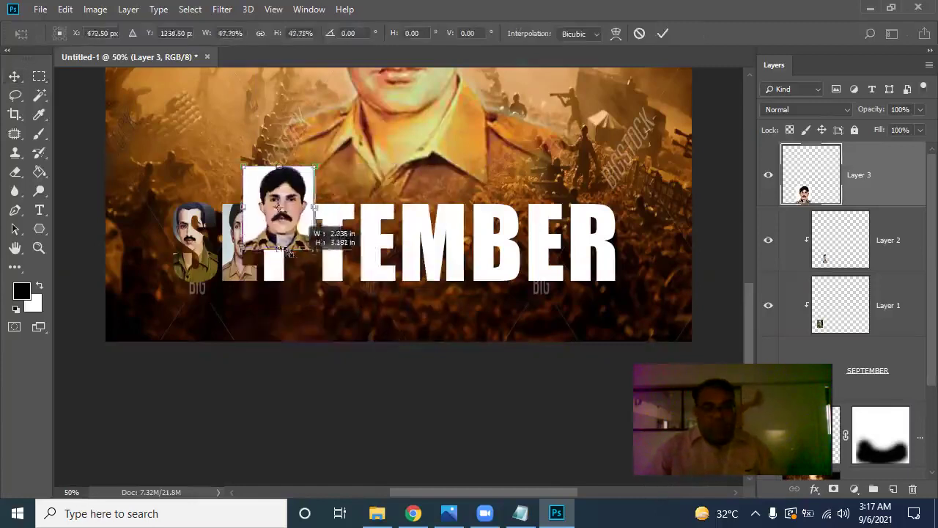
pyautogui.moveTo(281, 230); pyautogui.dragTo(279, 291)
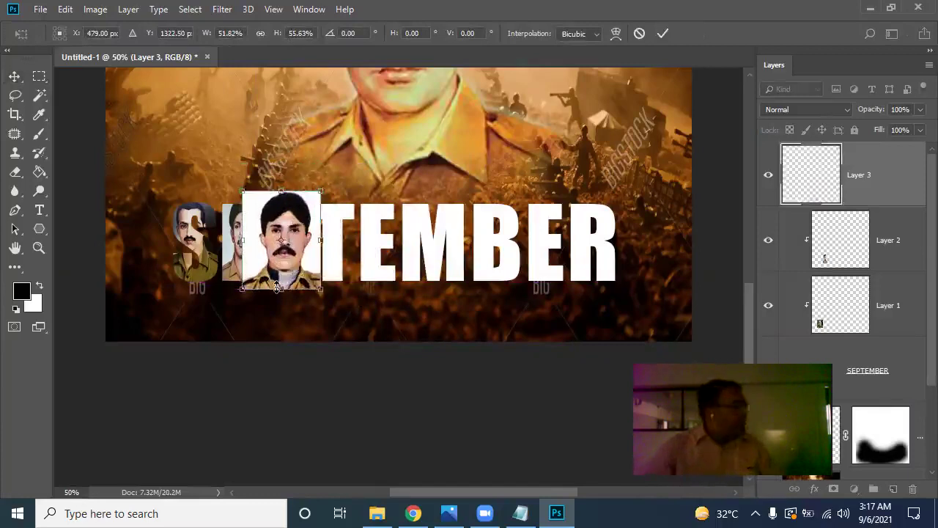
pyautogui.press('Return')
# Step: Clip the third portrait to SEPTEMBER, fit it to the letter P, and reopen the file browser
pyautogui.hotkey('ctrl', 'alt', 'g')
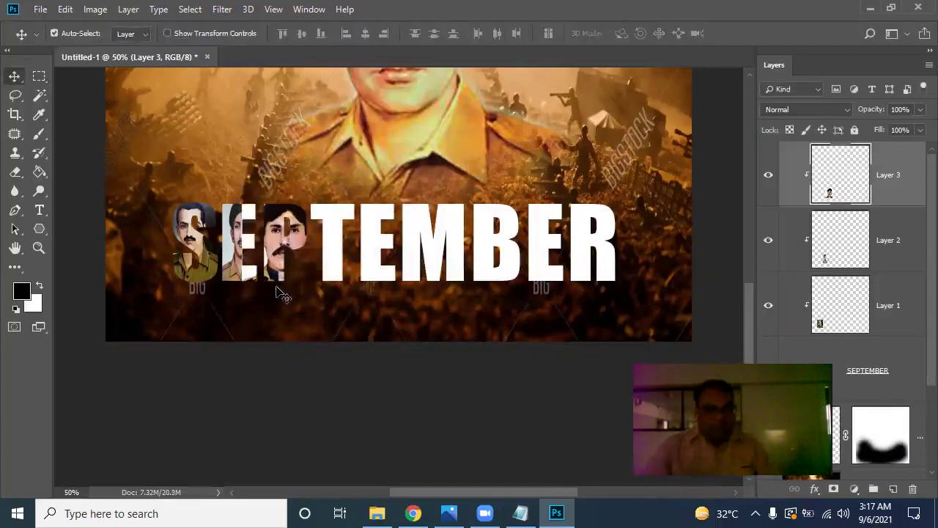
pyautogui.hotkey('ctrl', 't')
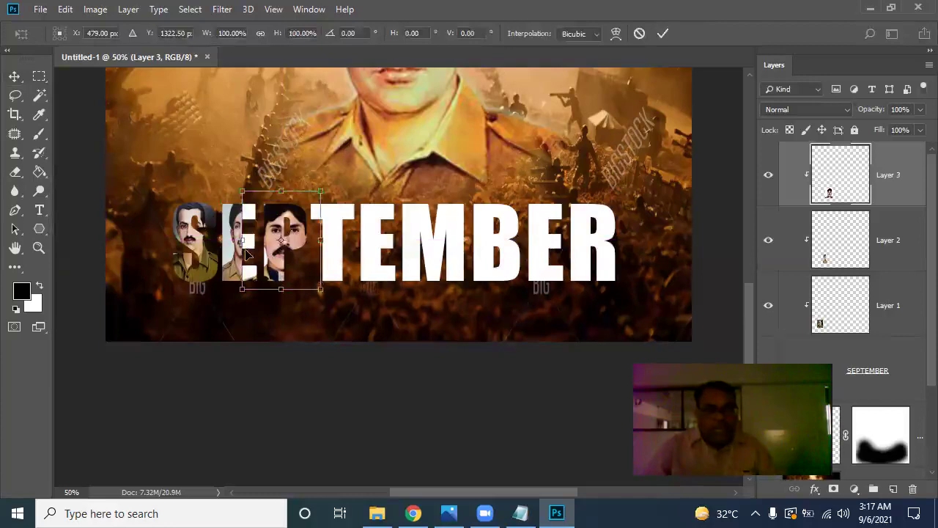
pyautogui.moveTo(243, 243); pyautogui.dragTo(254, 242)
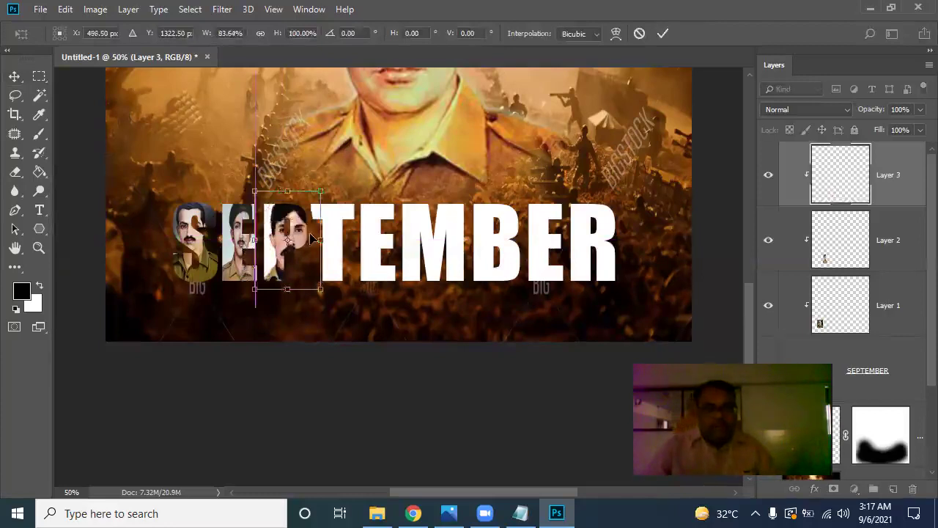
pyautogui.moveTo(320, 240); pyautogui.dragTo(310, 237)
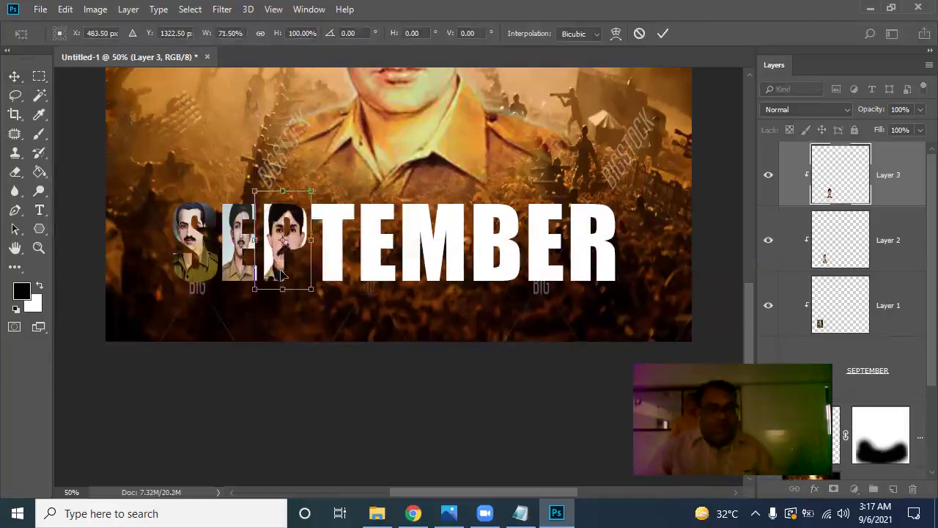
pyautogui.press('Return')
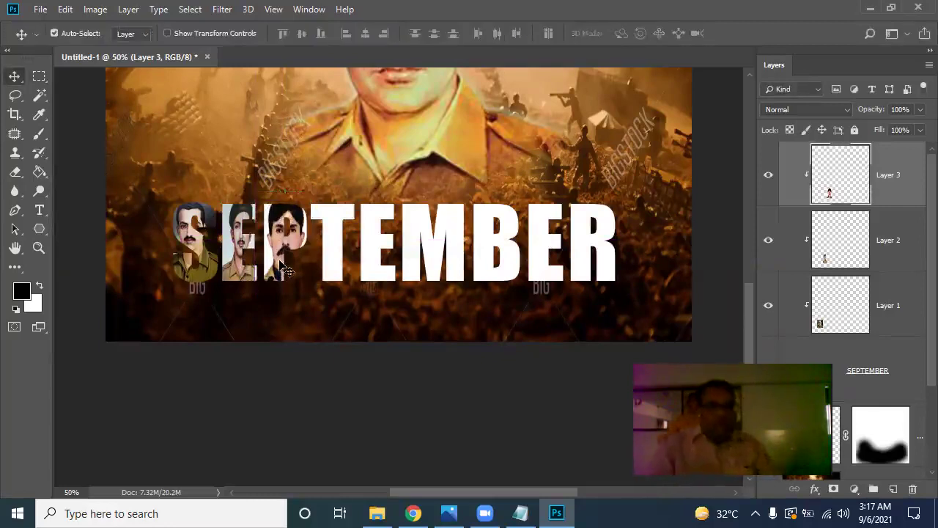
pyautogui.hotkey('ctrl', 't')
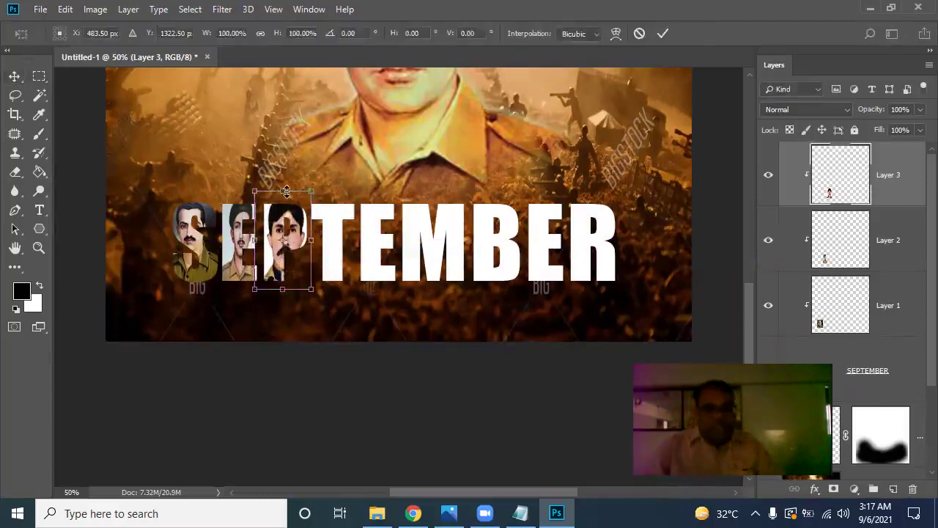
pyautogui.moveTo(286, 196); pyautogui.dragTo(293, 202)
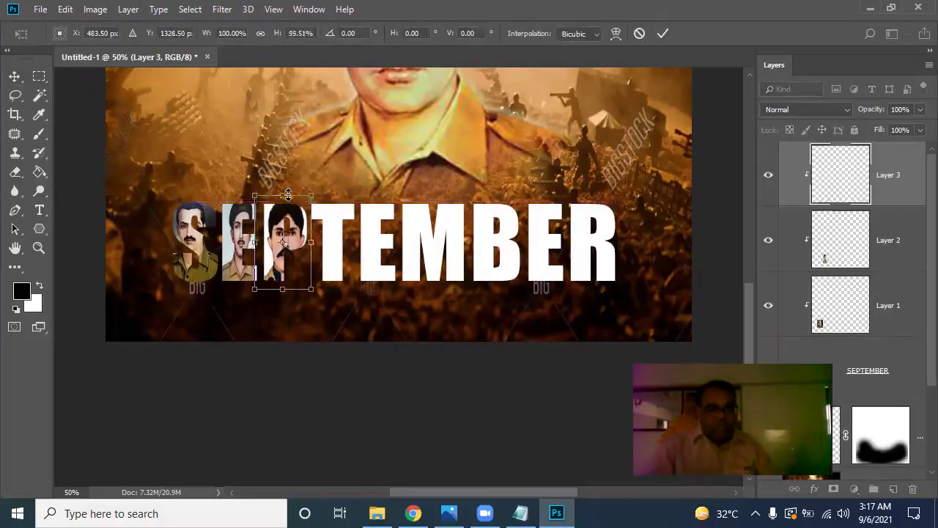
pyautogui.press('Return')
pyautogui.hotkey('ctrl', 'o')
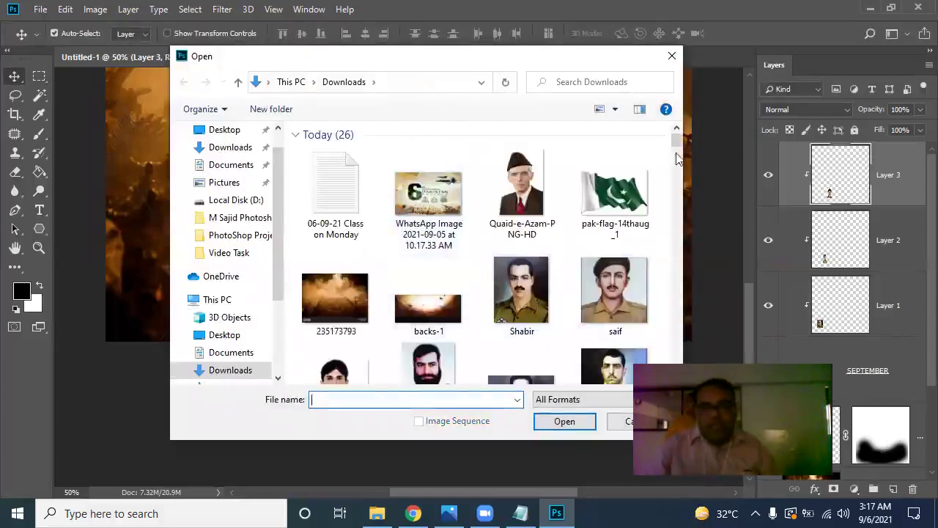
# Step: Paste the bearded hero's portrait into the poster, move it near the T and shrink it to about 69%
pyautogui.scroll(-2, 680, 143)
pyautogui.doubleClick(413, 254)
pyautogui.hotkey('ctrl', 'a')
pyautogui.hotkey('ctrl', 'w')
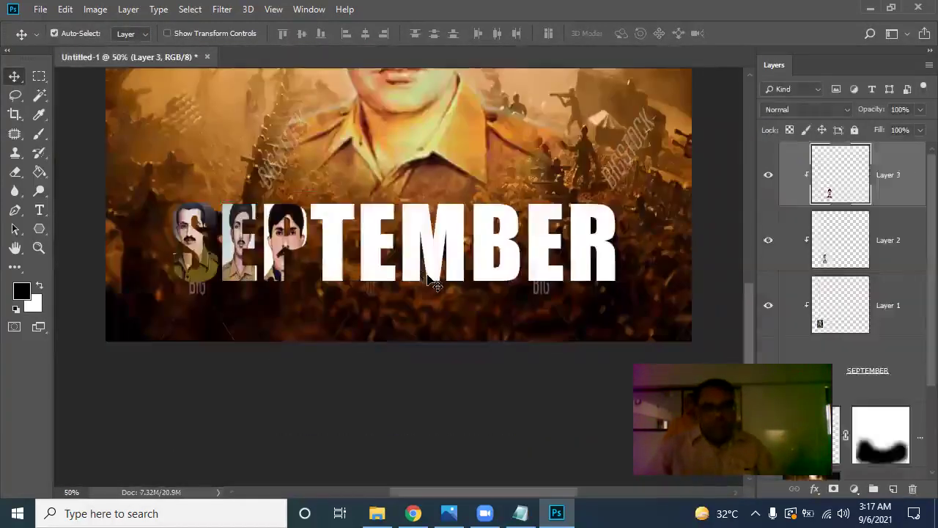
pyautogui.hotkey('ctrl', 'v')
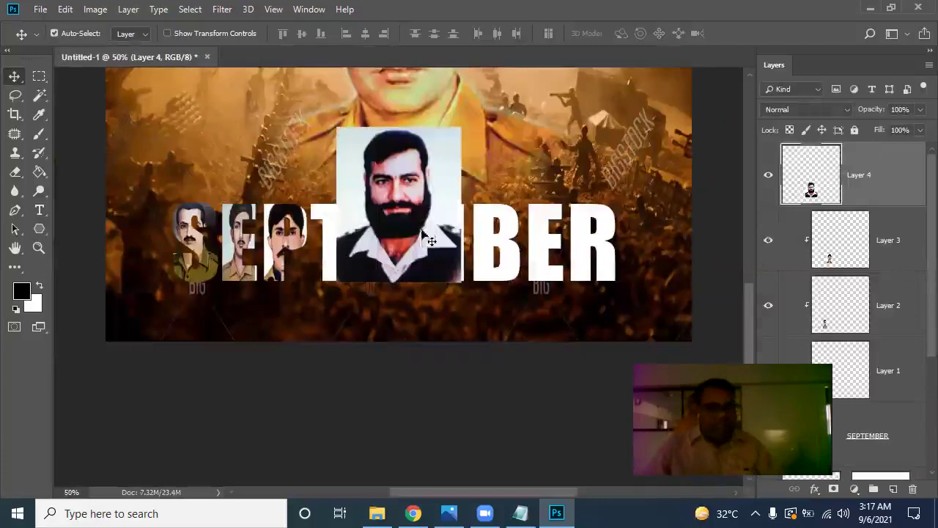
pyautogui.moveTo(386, 196); pyautogui.dragTo(324, 247)
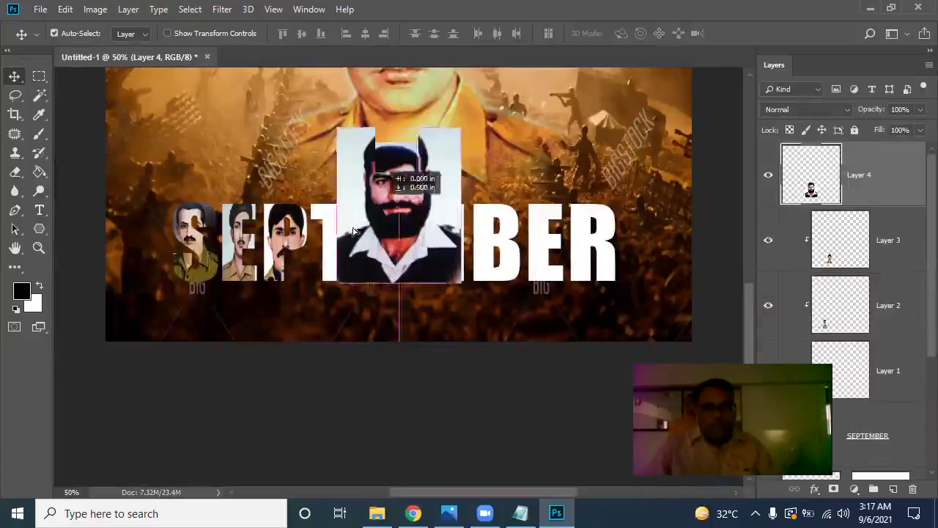
pyautogui.hotkey('ctrl', 't')
pyautogui.moveTo(274, 333); pyautogui.dragTo(315, 271)
pyautogui.press('Return')
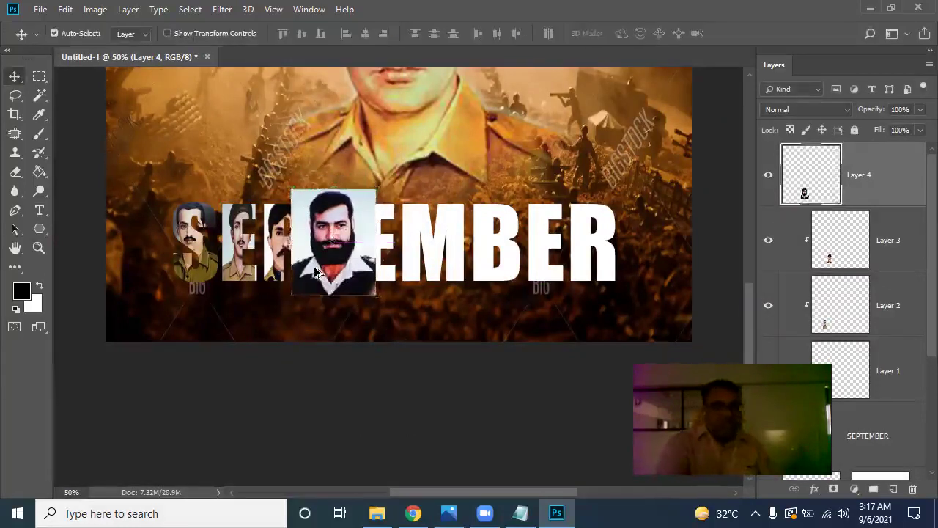
# Step: Clip the portrait into the lettering and narrow it to fit the letter T
pyautogui.hotkey('ctrl', 'alt', 'g')
pyautogui.hotkey('ctrl', 't')
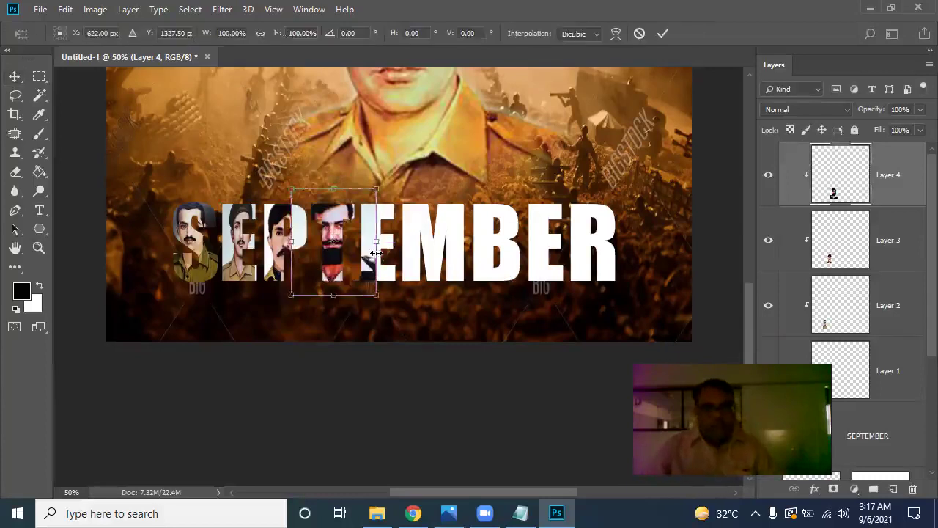
pyautogui.moveTo(376, 253); pyautogui.dragTo(359, 253)
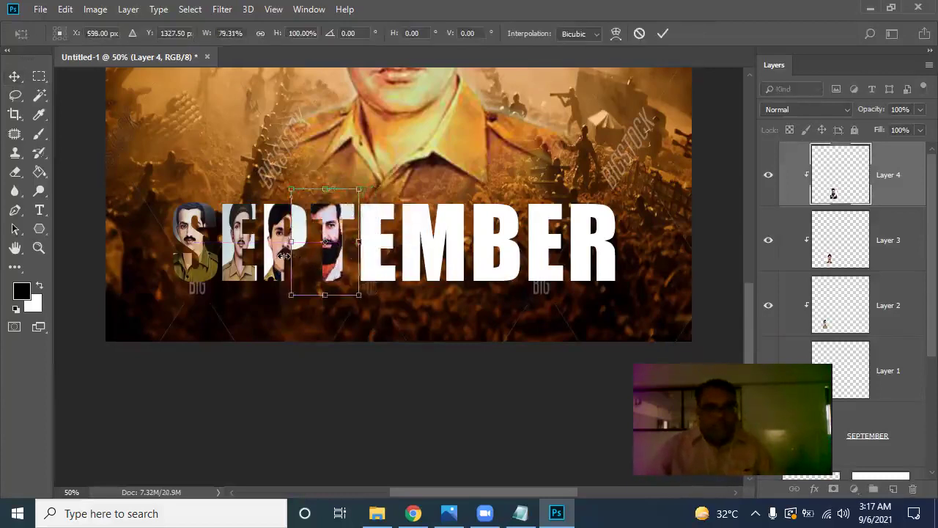
pyautogui.moveTo(285, 256); pyautogui.dragTo(305, 256)
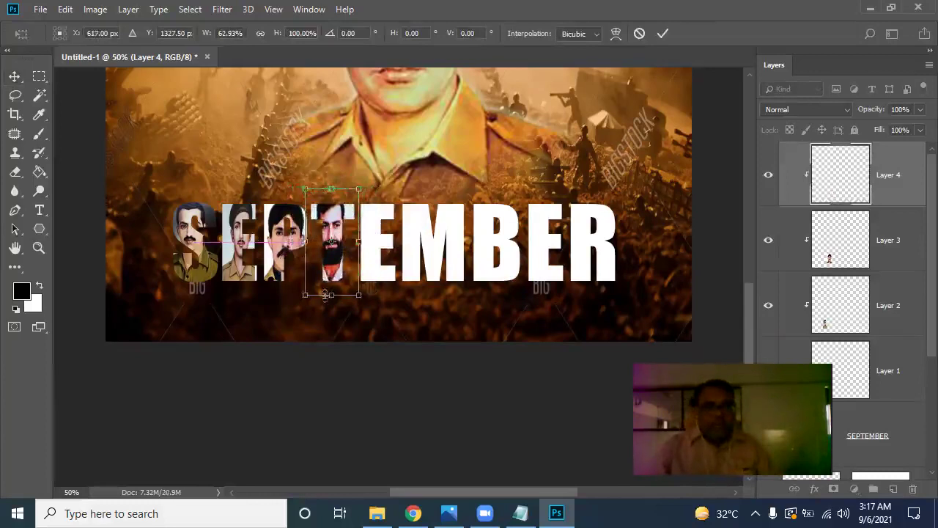
pyautogui.moveTo(325, 295); pyautogui.dragTo(331, 288)
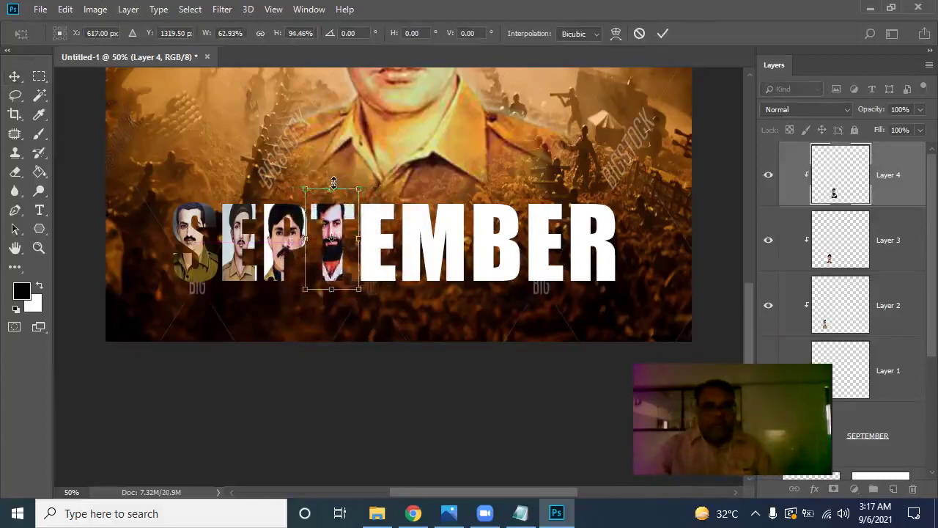
pyautogui.moveTo(334, 181); pyautogui.dragTo(333, 189)
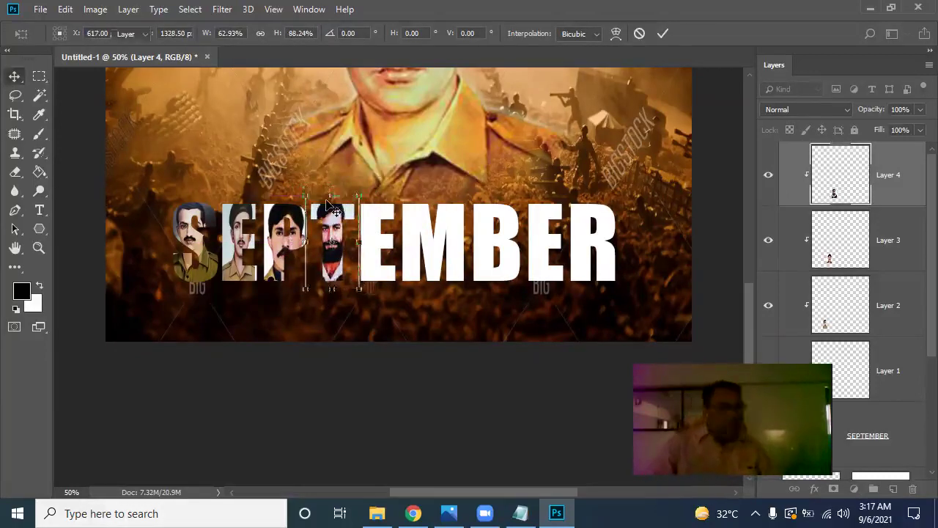
pyautogui.press('Return')
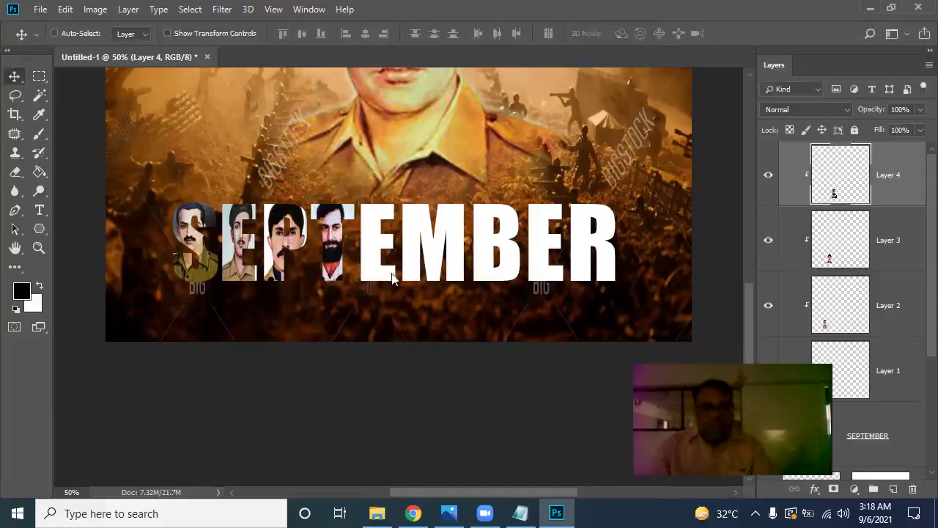
pyautogui.hotkey('ctrl', 'o')
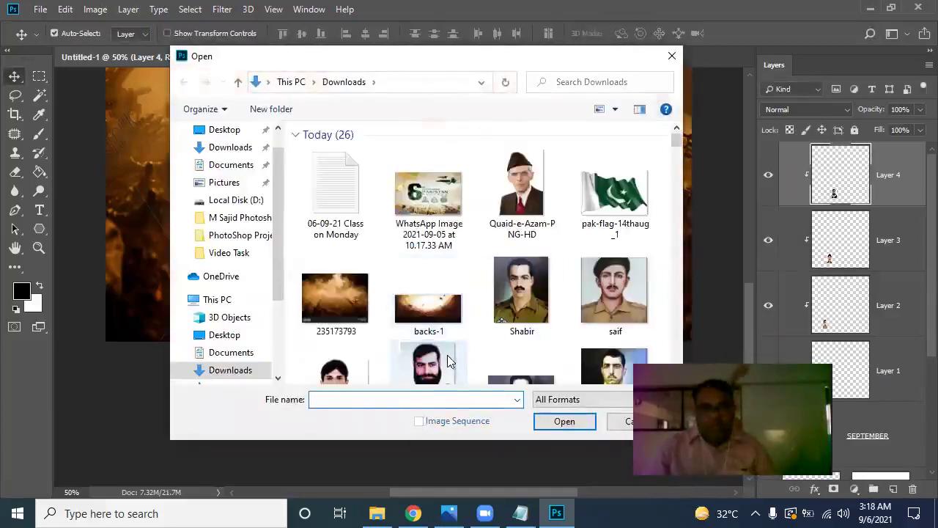
# Step: Copy a rectangular selection of the hussain portrait's face into the poster as a new layer
pyautogui.click(449, 360)
pyautogui.scroll(-2, 476, 293)
pyautogui.doubleClick(518, 241)
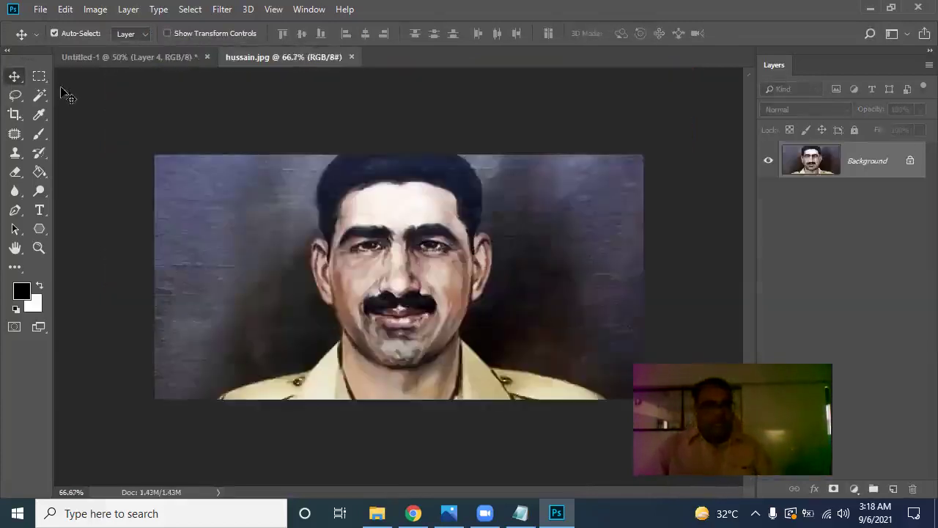
pyautogui.click(39, 77)
pyautogui.moveTo(294, 146); pyautogui.dragTo(511, 434)
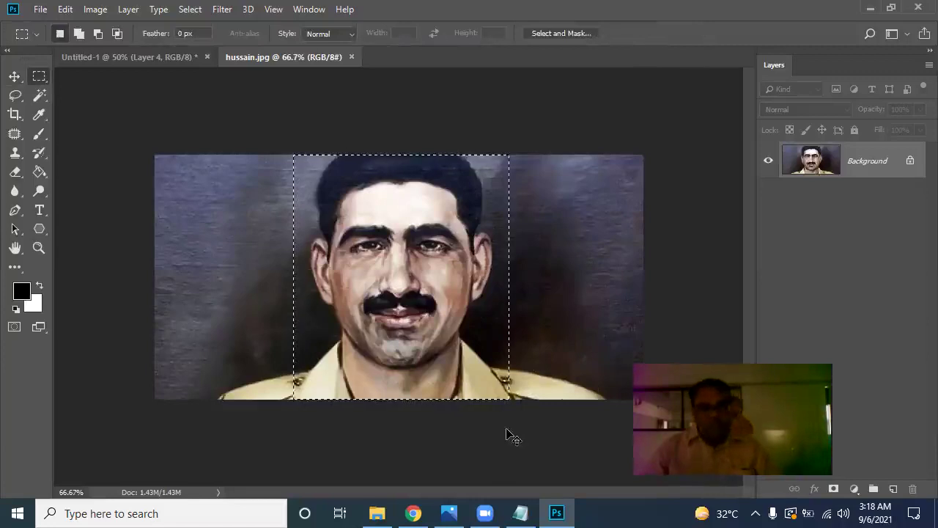
pyautogui.hotkey('ctrl', 'c')
pyautogui.hotkey('ctrl', 'w')
pyautogui.hotkey('ctrl', 'v')
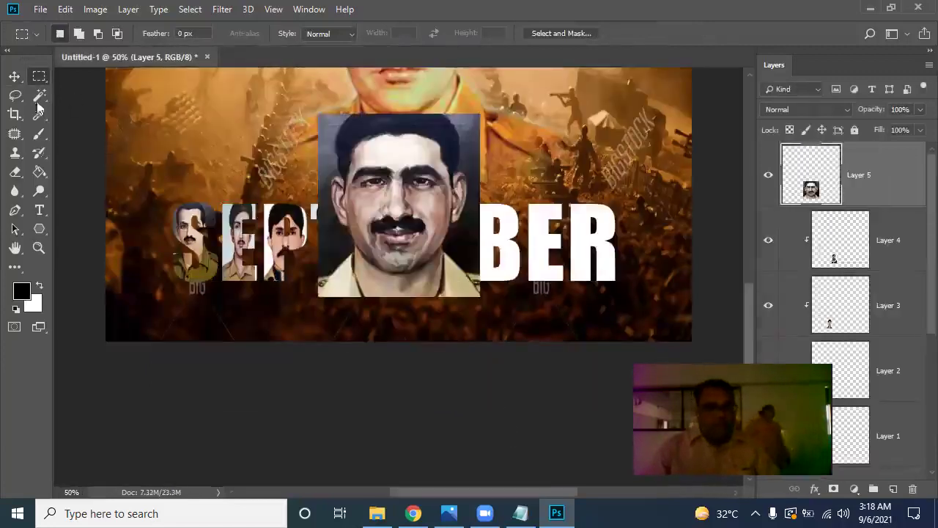
# Step: Move and shrink the hussain portrait so it sits over the second E
pyautogui.press('v')
pyautogui.moveTo(440, 249)
pyautogui.mouseDown()
pyautogui.moveTo(332, 299)
pyautogui.moveTo(359, 271)
pyautogui.mouseUp()
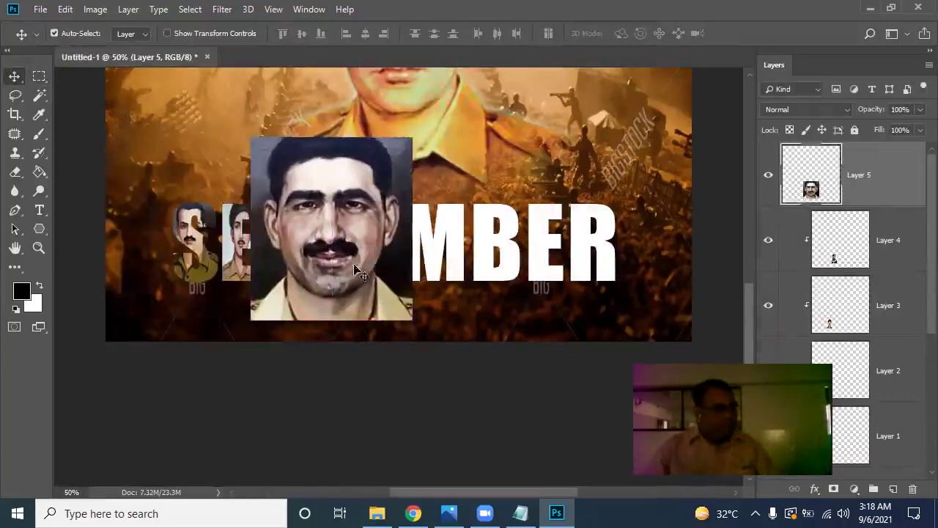
pyautogui.hotkey('ctrl', 't')
pyautogui.moveTo(252, 136)
pyautogui.mouseDown()
pyautogui.moveTo(334, 220)
pyautogui.moveTo(323, 206)
pyautogui.mouseUp()
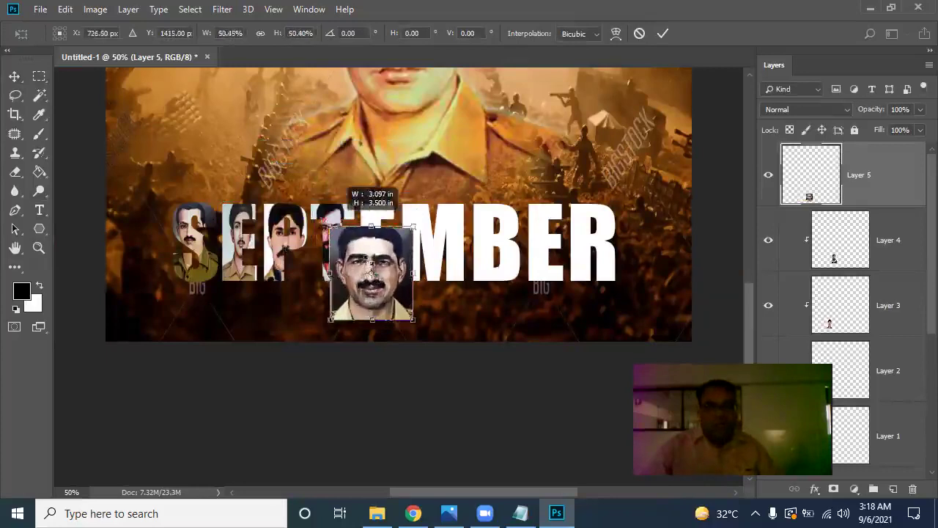
pyautogui.moveTo(394, 285); pyautogui.dragTo(388, 255)
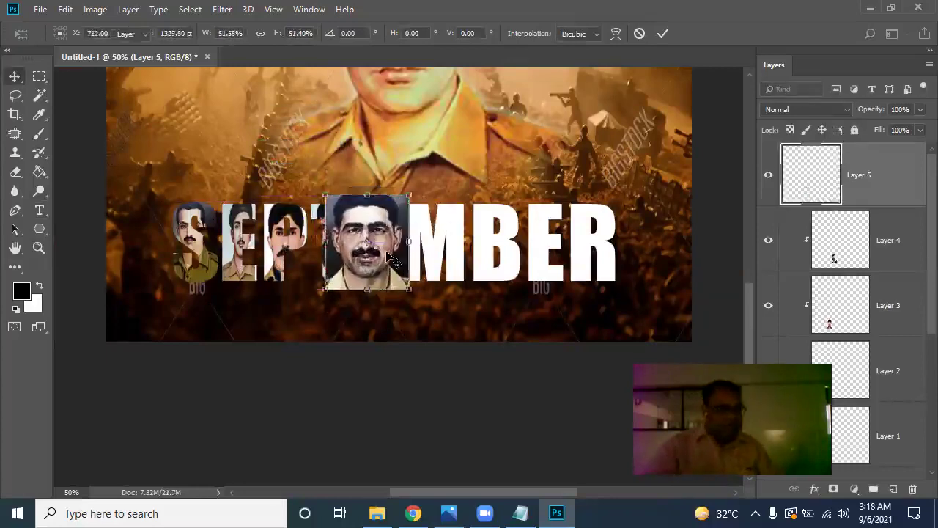
pyautogui.press('Return')
# Step: Clip the portrait into the second E and narrow it from both sides to fit
pyautogui.hotkey('ctrl', 'alt', 'g')
pyautogui.hotkey('ctrl', 't')
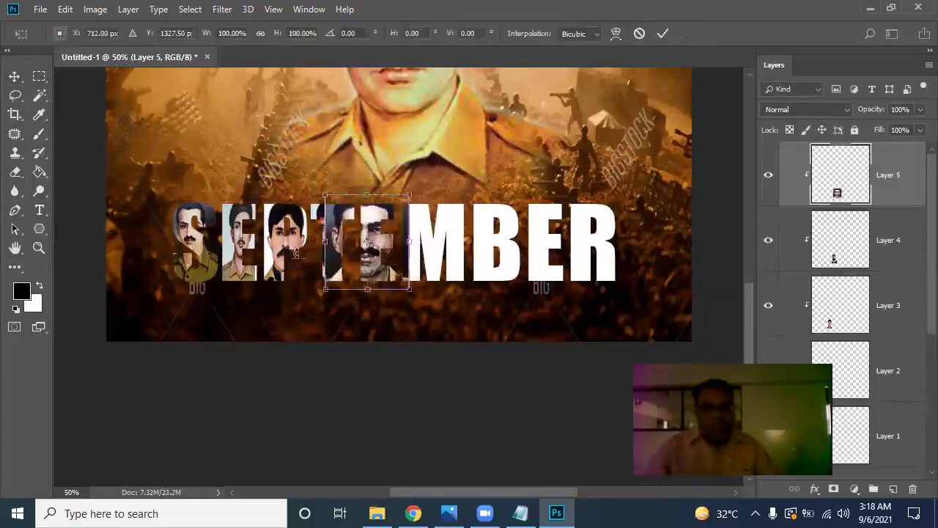
pyautogui.moveTo(327, 249); pyautogui.dragTo(358, 250)
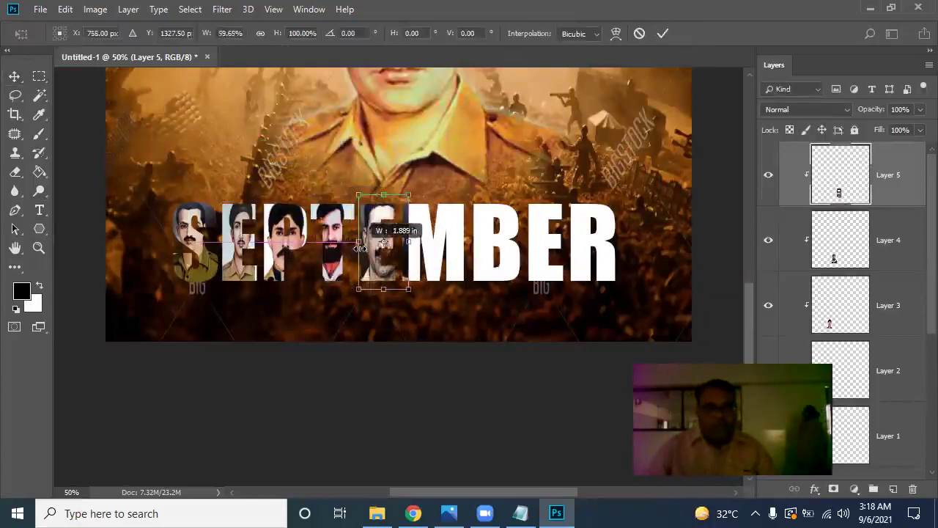
pyautogui.moveTo(415, 250); pyautogui.dragTo(412, 257)
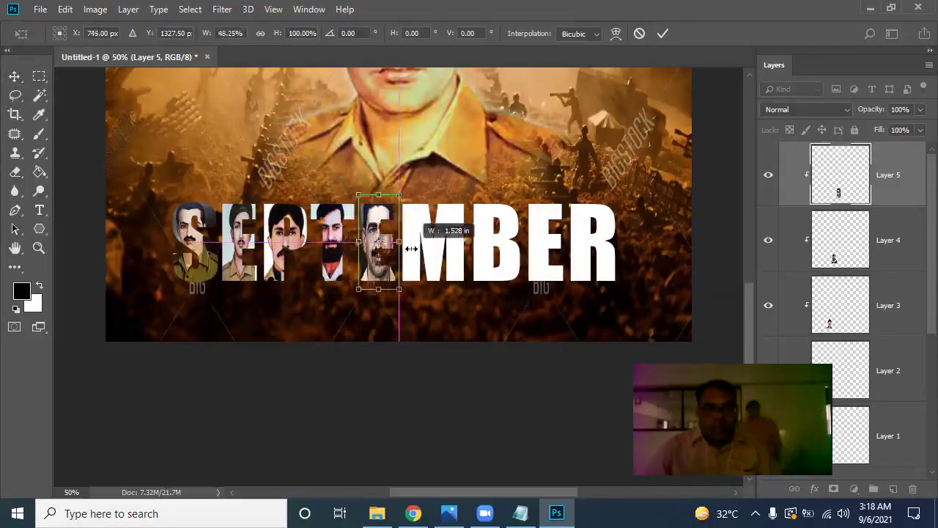
pyautogui.press('Return')
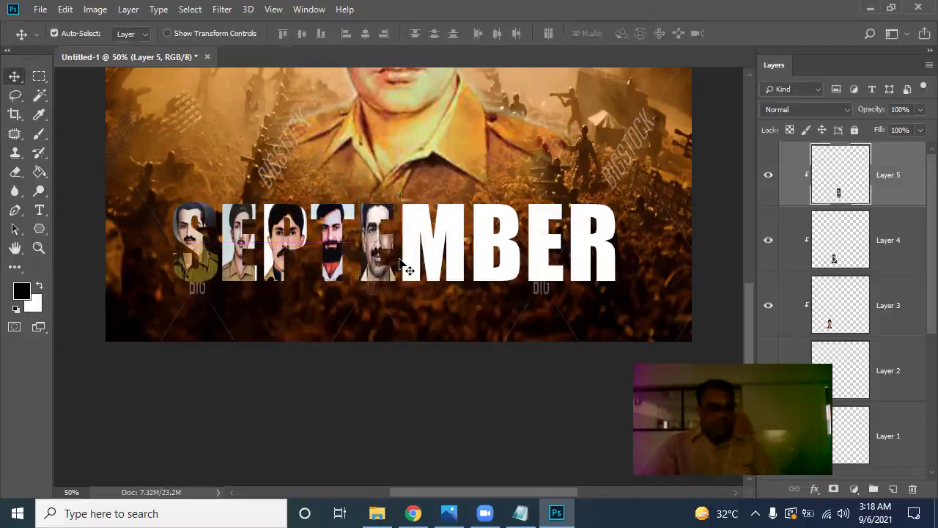
pyautogui.hotkey('ctrl', 'o')
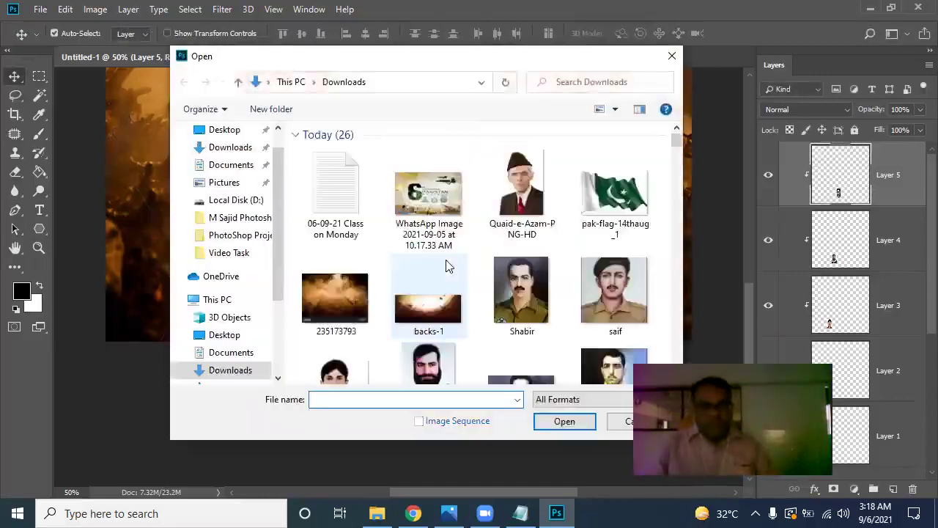
# Step: Copy the mehfooz portrait's face and shoulders into the poster as a new layer
pyautogui.scroll(-3, 448, 286)
pyautogui.doubleClick(614, 264)
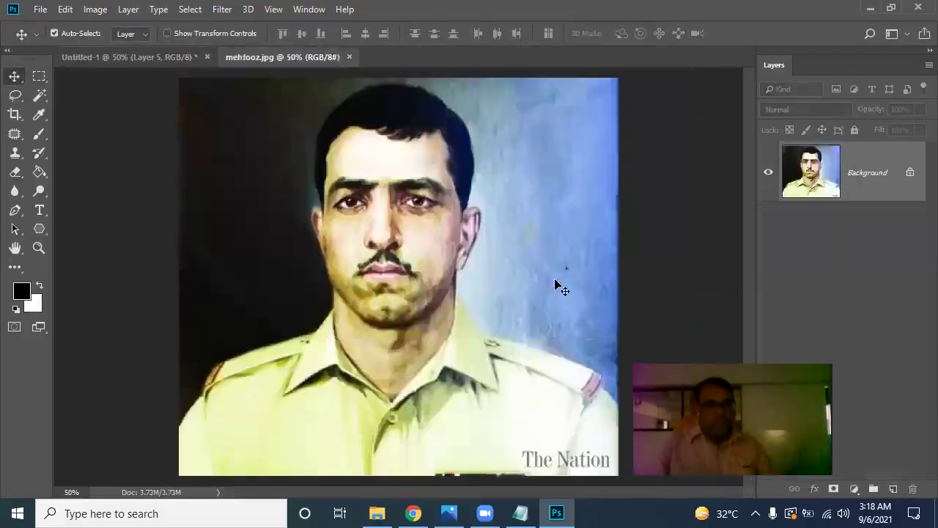
pyautogui.click(38, 78)
pyautogui.moveTo(254, 74); pyautogui.dragTo(526, 511)
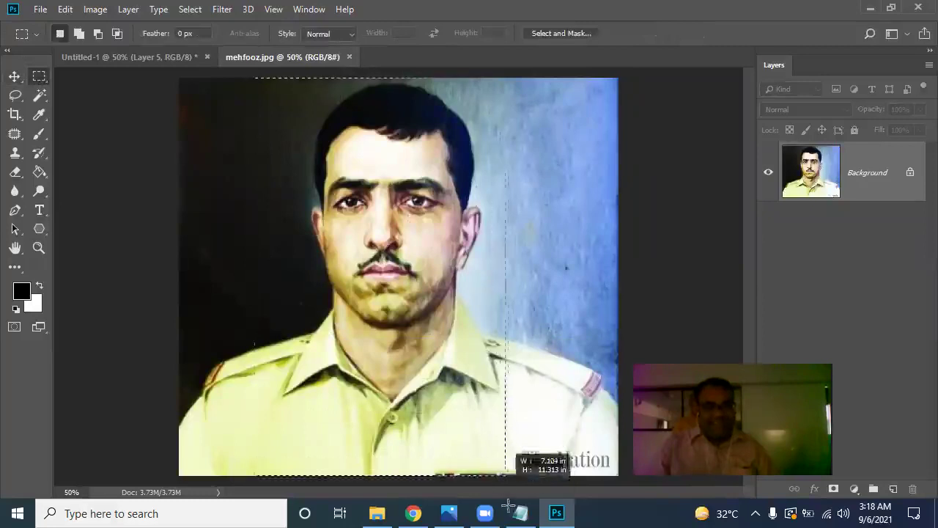
pyautogui.hotkey('ctrl', 'c')
pyautogui.hotkey('ctrl', 'w')
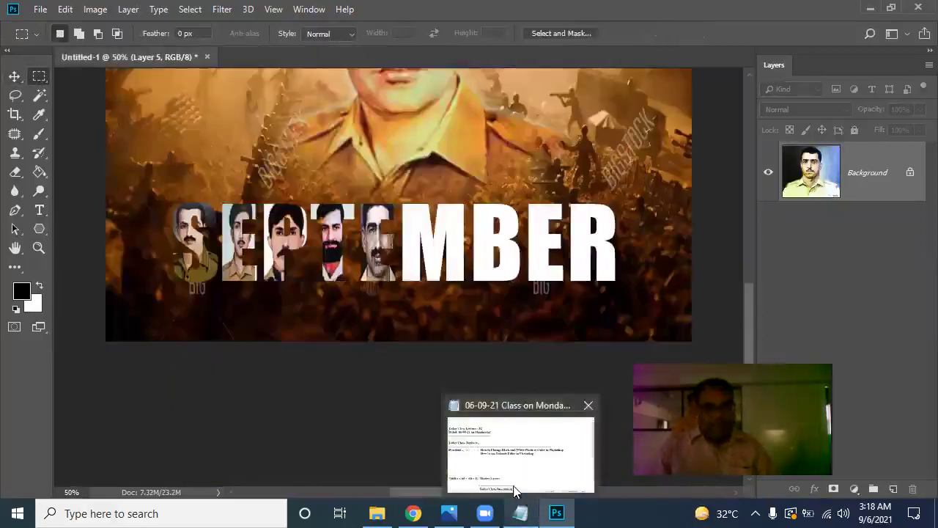
pyautogui.hotkey('ctrl', 'v')
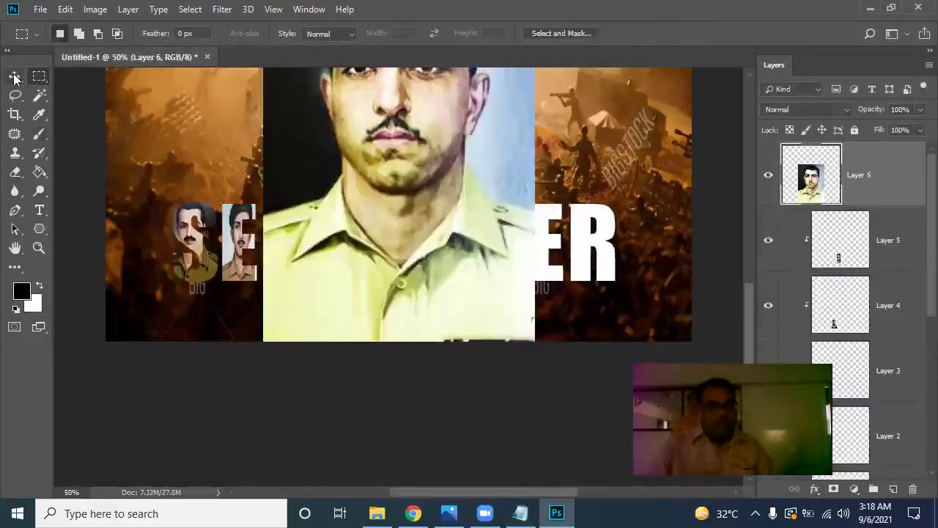
# Step: Move the mehfooz portrait down and shrink it to fit over the M
pyautogui.click(15, 76)
pyautogui.moveTo(360, 205); pyautogui.dragTo(360, 296)
pyautogui.hotkey('ctrl', 't')
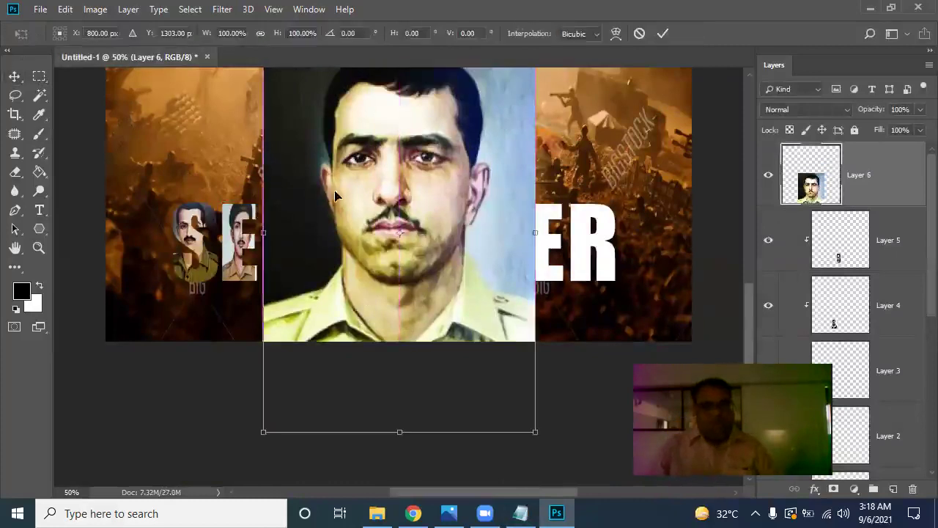
pyautogui.moveTo(536, 433); pyautogui.dragTo(404, 240)
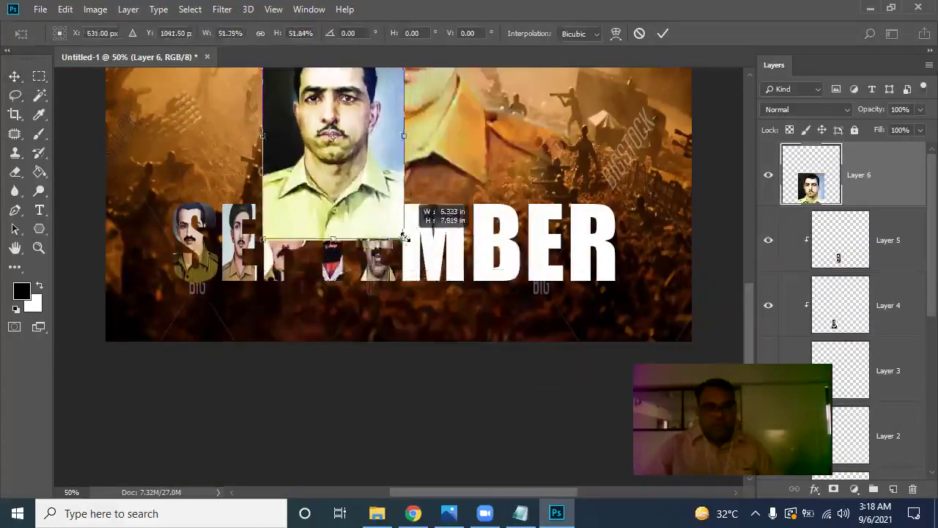
pyautogui.moveTo(384, 181); pyautogui.dragTo(454, 264)
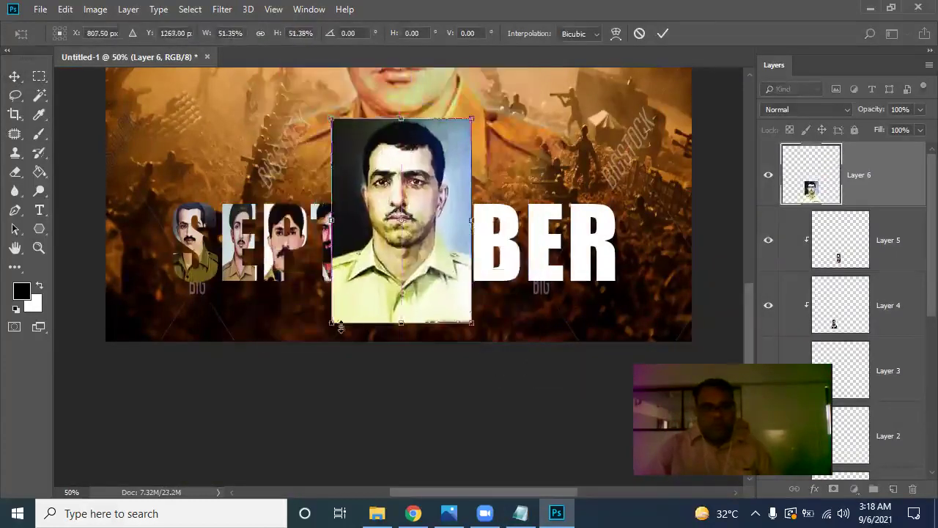
pyautogui.moveTo(331, 325)
pyautogui.mouseDown()
pyautogui.moveTo(379, 267)
pyautogui.moveTo(415, 273)
pyautogui.mouseUp()
pyautogui.moveTo(480, 148); pyautogui.dragTo(475, 176)
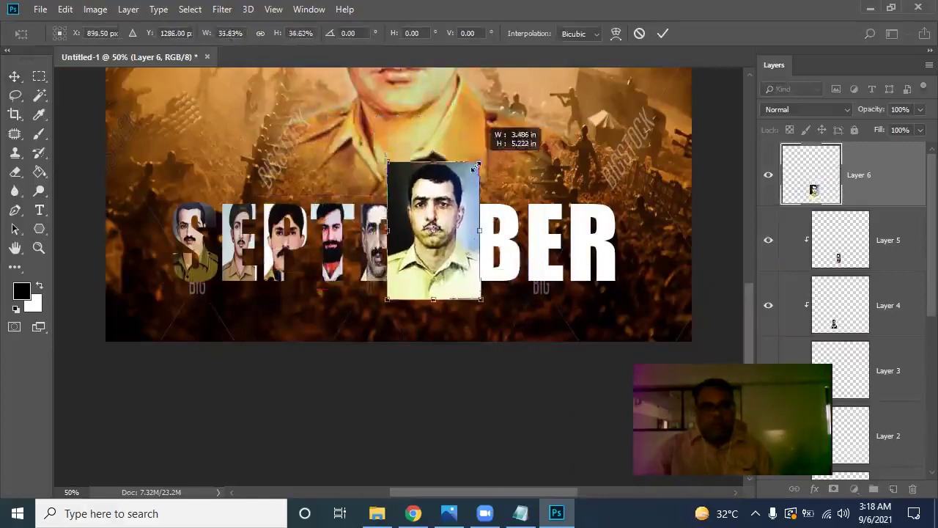
pyautogui.press('Return')
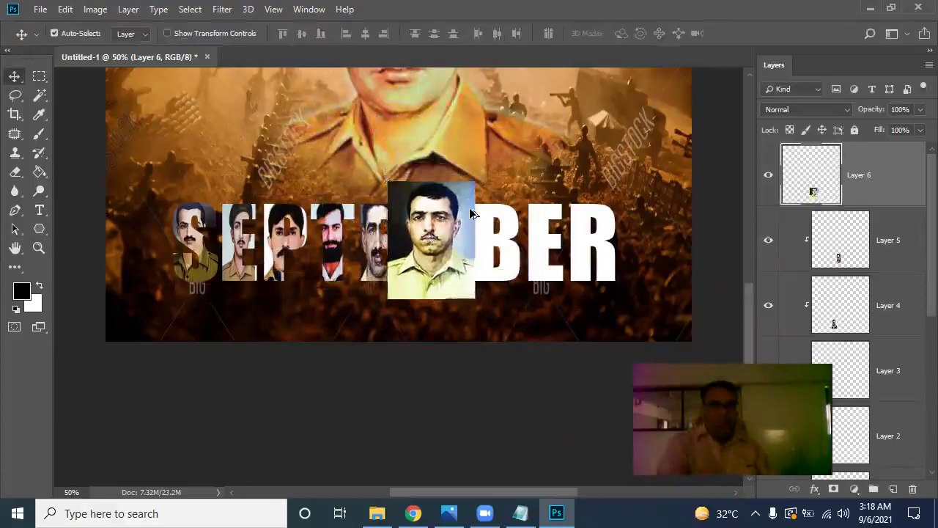
# Step: Clip the portrait into the M and trim its size, left side and bottom edge
pyautogui.hotkey('ctrl', 'alt', 'g')
pyautogui.hotkey('ctrl', 't')
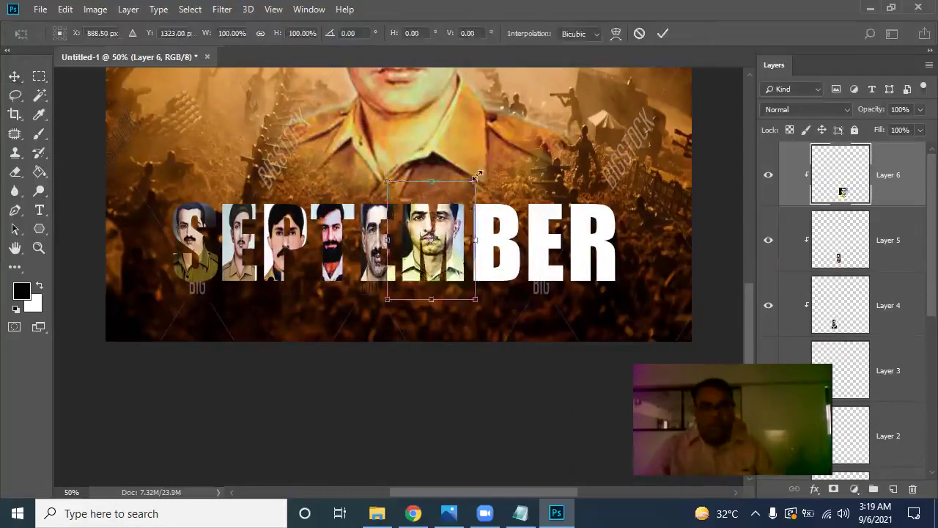
pyautogui.moveTo(473, 185); pyautogui.dragTo(468, 191)
pyautogui.moveTo(387, 252); pyautogui.dragTo(399, 251)
pyautogui.moveTo(433, 299); pyautogui.dragTo(437, 290)
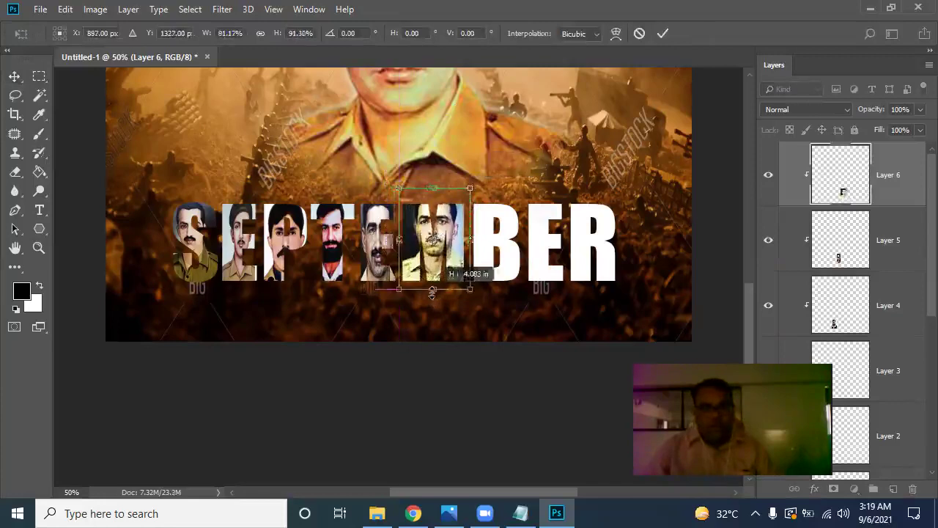
pyautogui.press('Return')
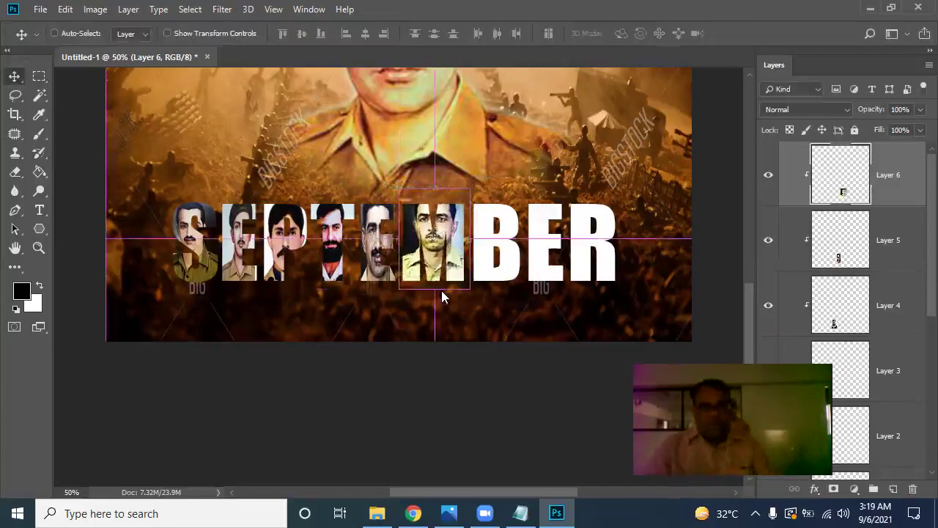
pyautogui.hotkey('ctrl', 'o')
# Step: Paste a rectangular selection of the Taufil officer's head and shoulders into the poster
pyautogui.scroll(-3, 459, 294)
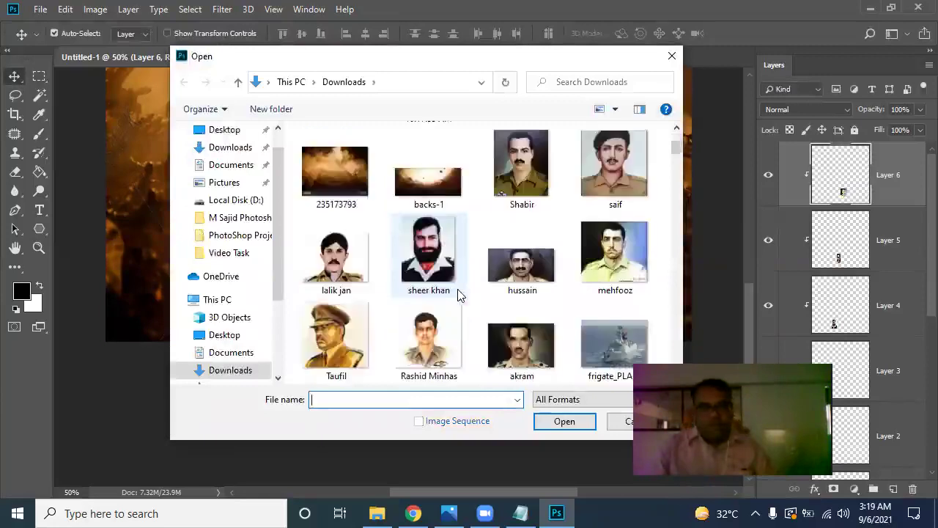
pyautogui.scroll(-2, 460, 295)
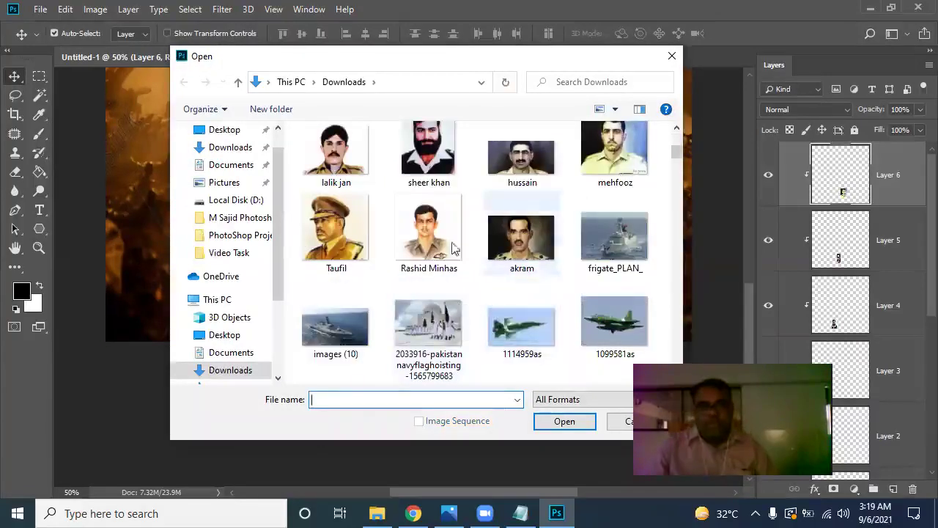
pyautogui.doubleClick(366, 242)
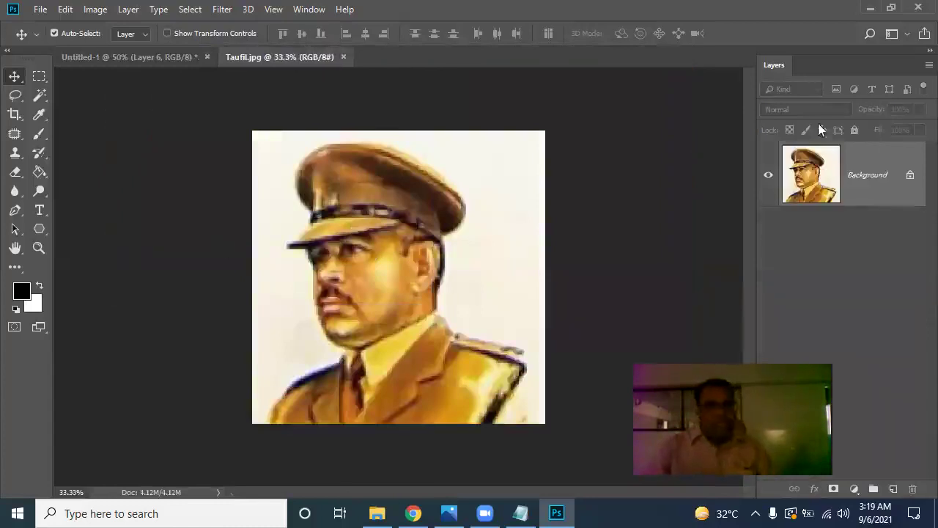
pyautogui.press('m')
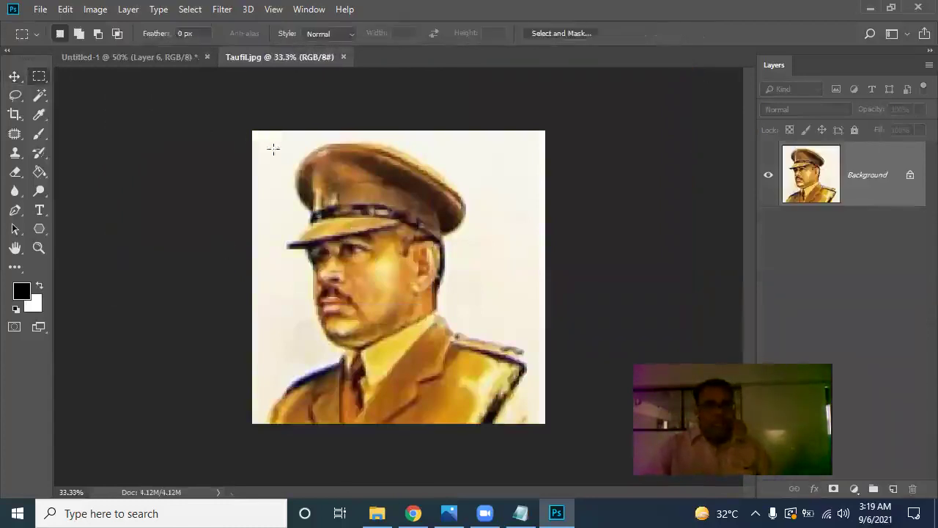
pyautogui.moveTo(283, 145); pyautogui.dragTo(480, 445)
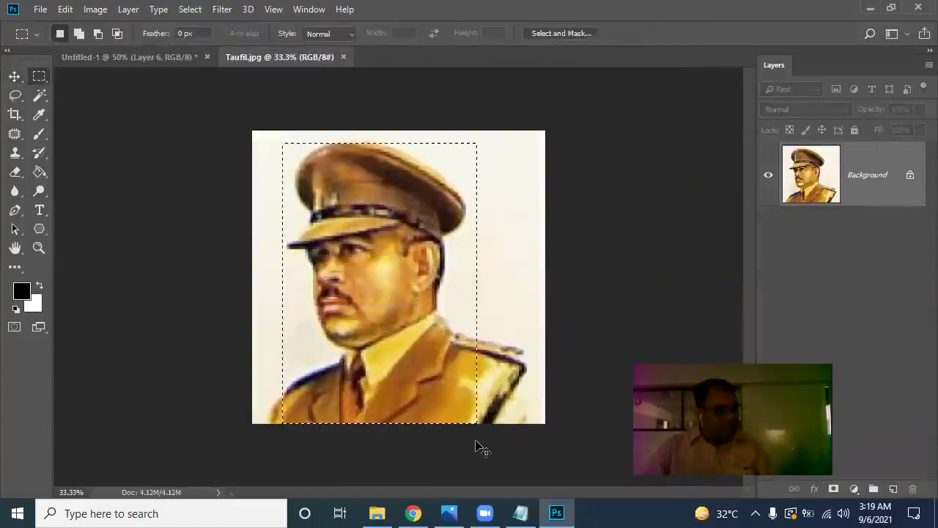
pyautogui.hotkey('ctrl', 'w')
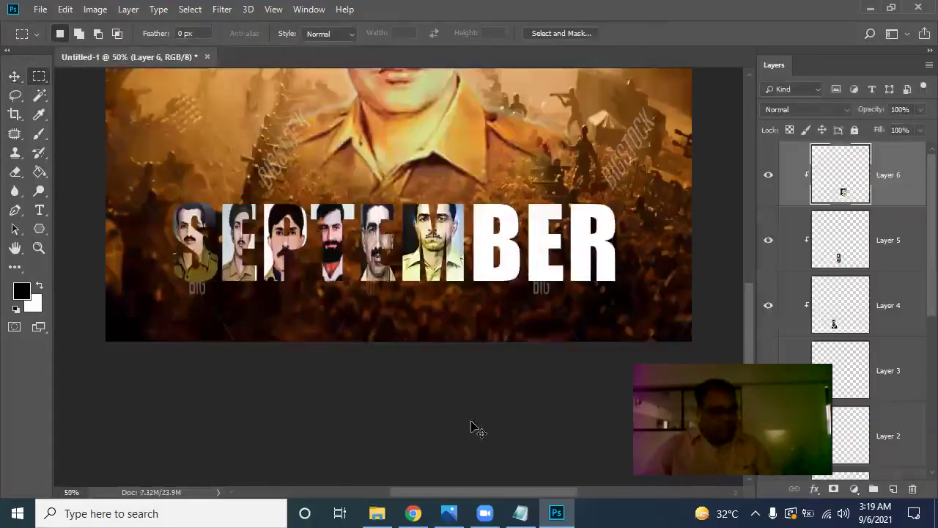
pyautogui.hotkey('ctrl', 'v')
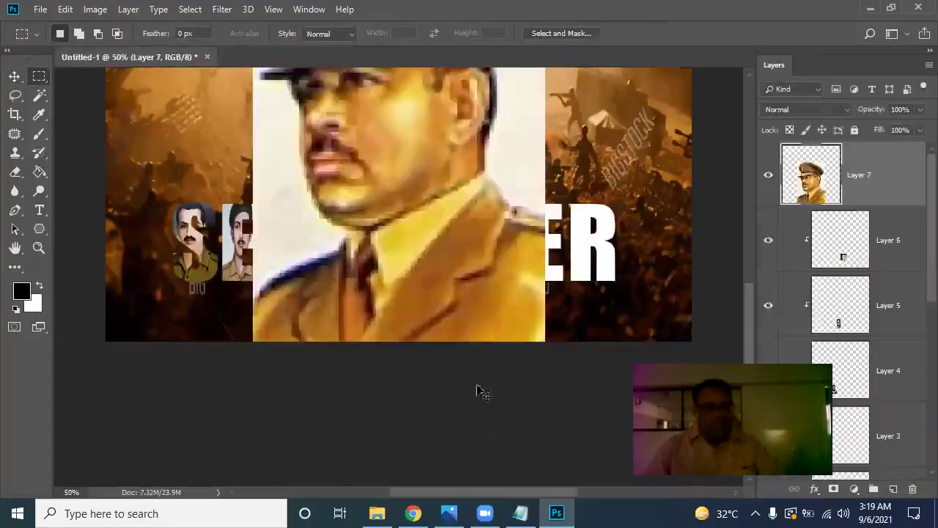
# Step: Shrink the capped officer's portrait to about 55% and position it over the B
pyautogui.hotkey('ctrl', 't')
pyautogui.moveTo(543, 341)
pyautogui.mouseDown()
pyautogui.moveTo(519, 308)
pyautogui.moveTo(525, 316)
pyautogui.mouseUp()
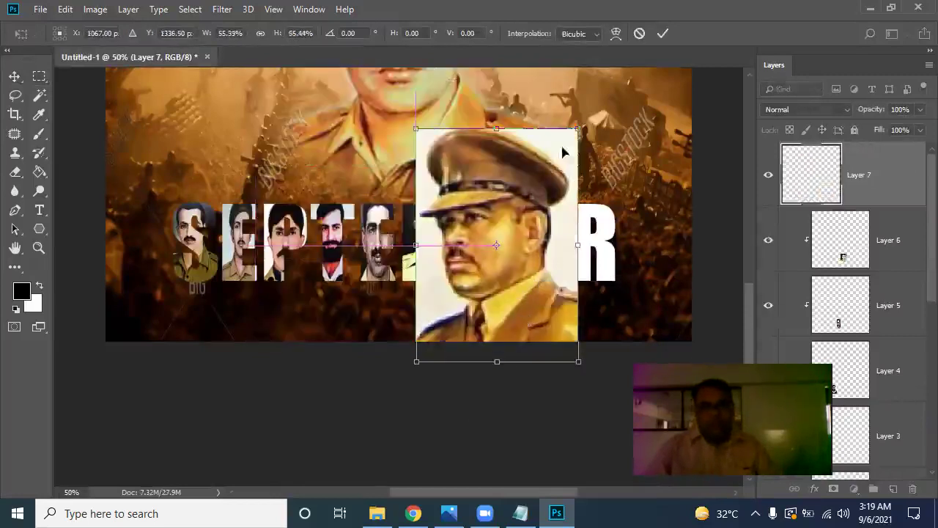
pyautogui.moveTo(575, 132)
pyautogui.mouseDown()
pyautogui.moveTo(517, 258)
pyautogui.moveTo(491, 356)
pyautogui.mouseUp()
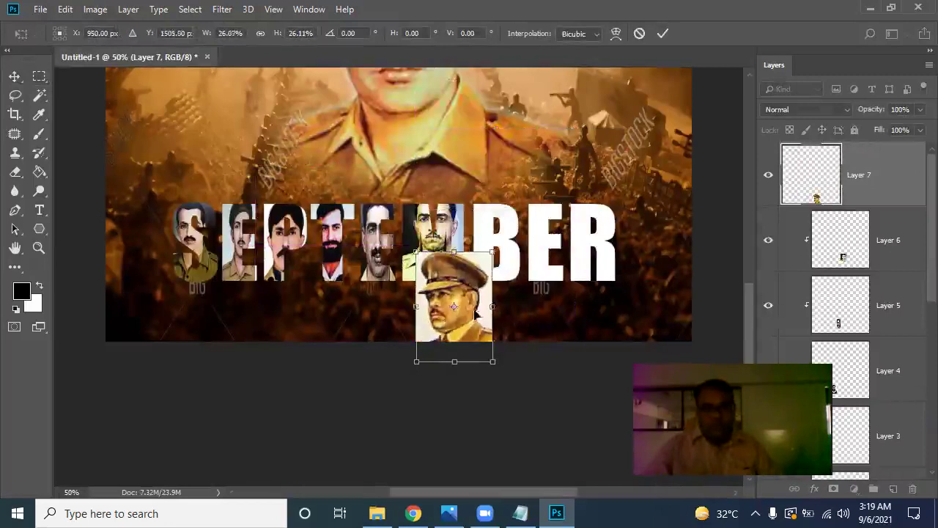
pyautogui.moveTo(477, 309); pyautogui.dragTo(507, 249)
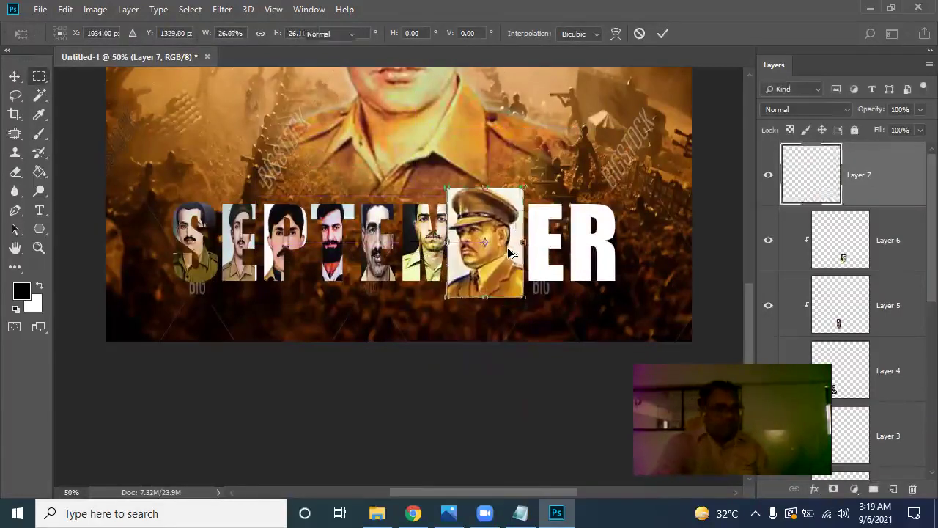
pyautogui.press('Return')
# Step: Clip the portrait into the B, scale it down slightly and narrow it to fit
pyautogui.hotkey('ctrl', 'alt', 'g')
pyautogui.hotkey('ctrl', 't')
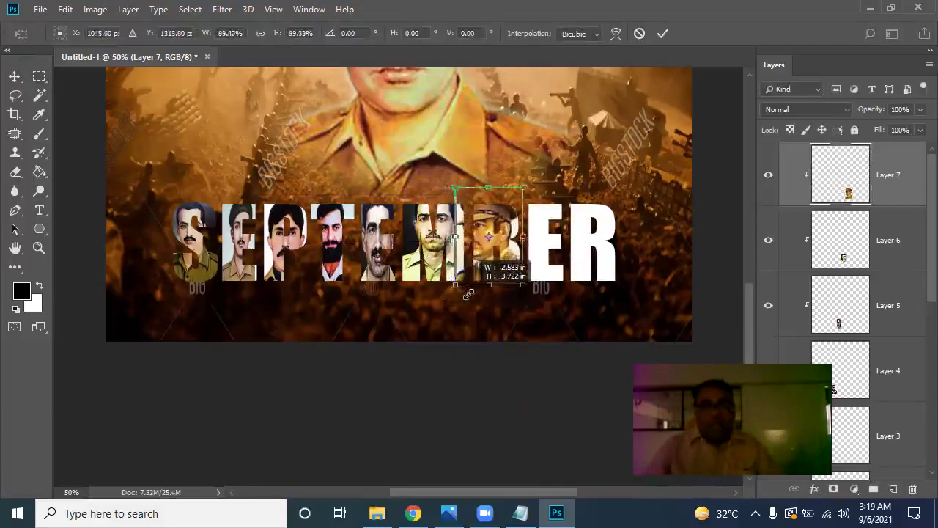
pyautogui.moveTo(446, 296); pyautogui.dragTo(455, 285)
pyautogui.moveTo(450, 238); pyautogui.dragTo(470, 236)
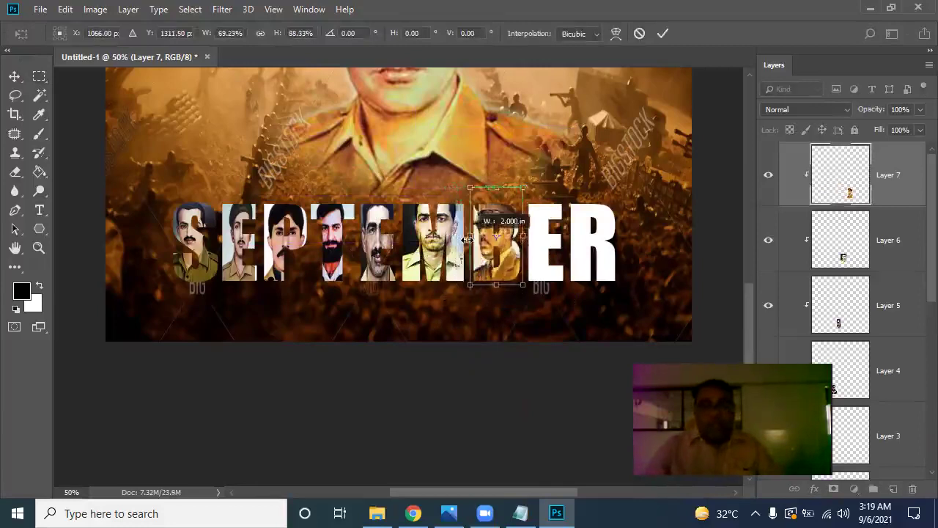
pyautogui.press('Return')
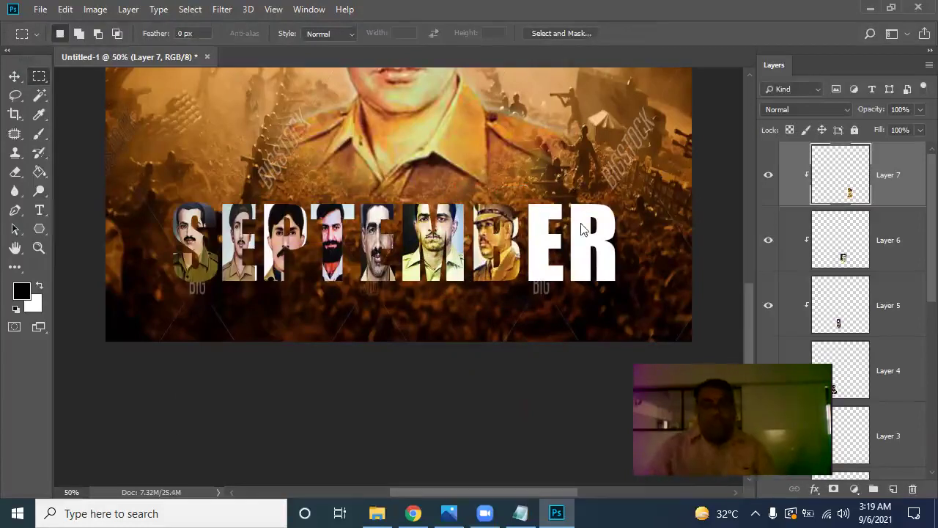
pyautogui.hotkey('ctrl', 'o')
pyautogui.scroll(-3, 539, 298)
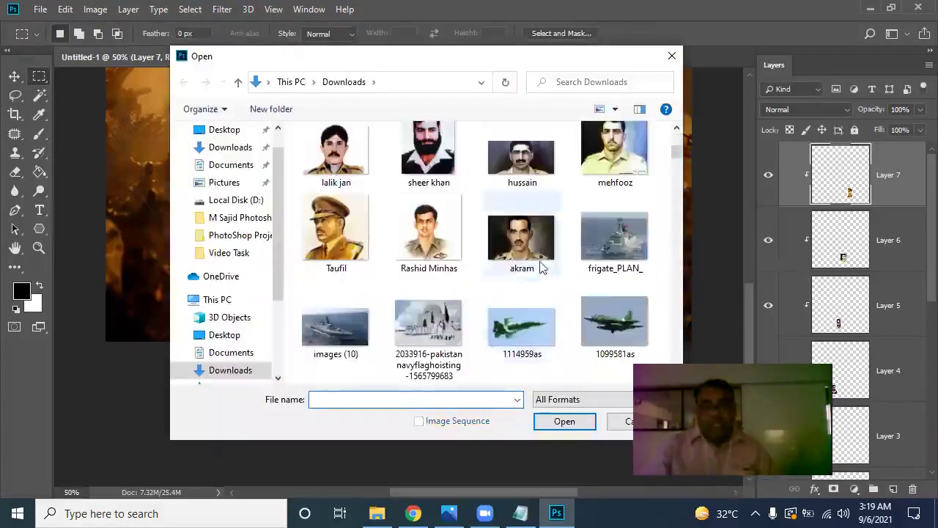
# Step: Copy the young airman's head and shoulders into the poster as a new layer
pyautogui.doubleClick(429, 233)
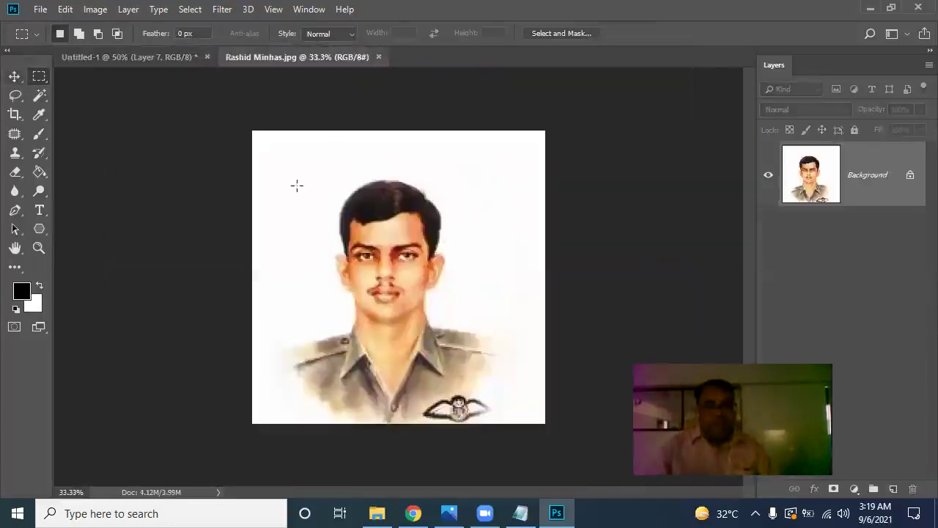
pyautogui.moveTo(310, 178); pyautogui.dragTo(480, 451)
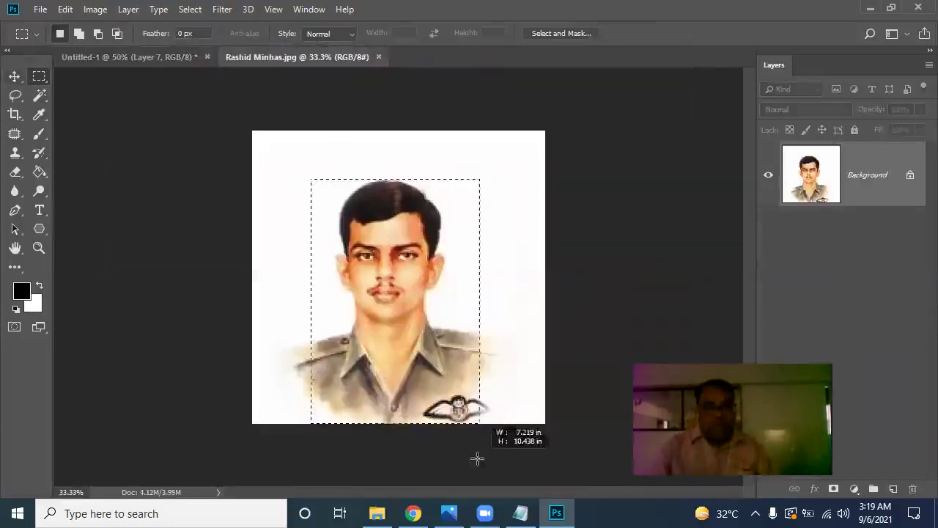
pyautogui.hotkey('ctrl', 'c')
pyautogui.hotkey('ctrl', 'w')
pyautogui.hotkey('ctrl', 'v')
# Step: Shrink the airman's portrait to about a quarter size and move it over the second E
pyautogui.hotkey('ctrl', 't')
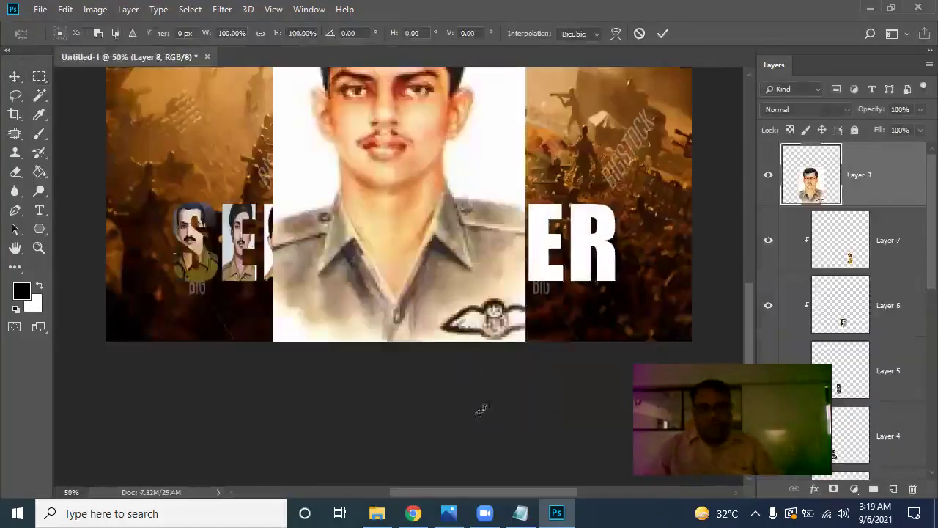
pyautogui.moveTo(526, 341); pyautogui.dragTo(390, 198)
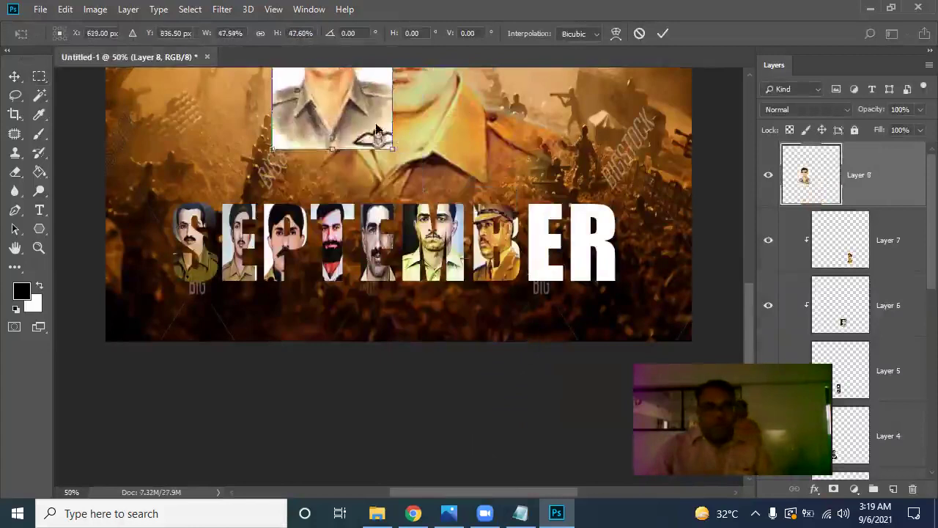
pyautogui.moveTo(330, 132); pyautogui.dragTo(483, 178)
pyautogui.moveTo(528, 279); pyautogui.dragTo(561, 324)
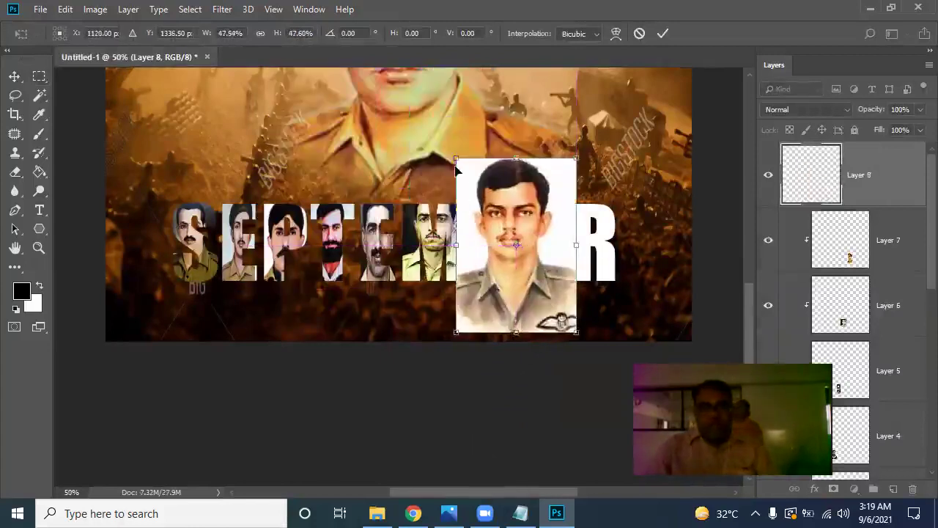
pyautogui.moveTo(457, 163); pyautogui.dragTo(515, 261)
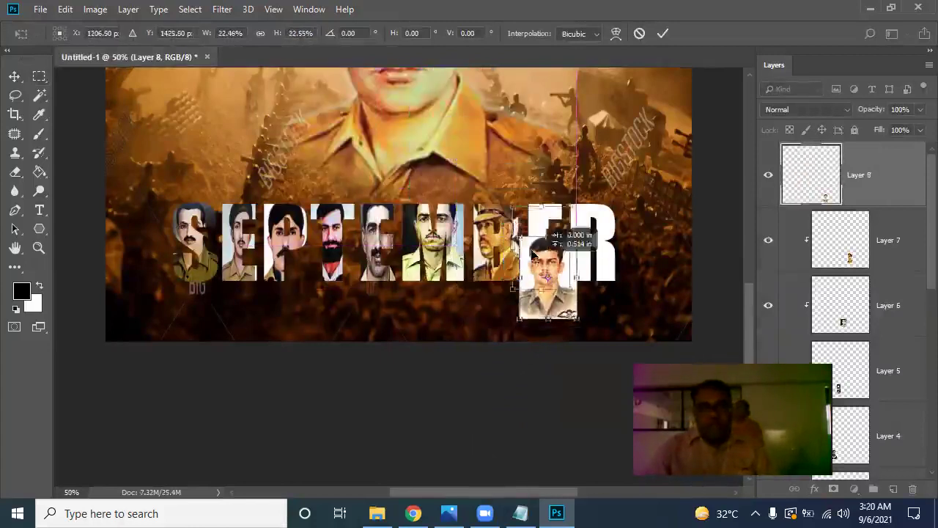
pyautogui.moveTo(534, 321); pyautogui.dragTo(525, 265)
pyautogui.press('Return')
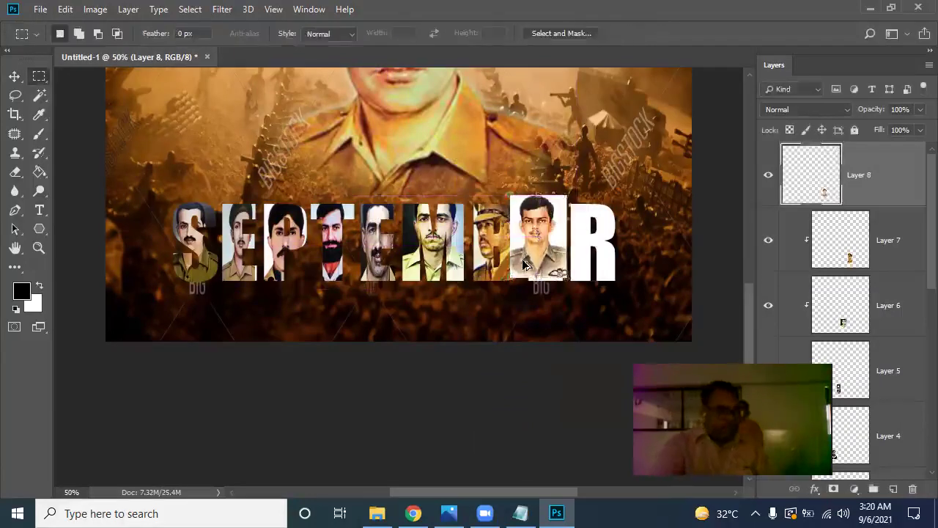
# Step: Clip the portrait into the second E and adjust its height to fill the letter
pyautogui.hotkey('ctrl', 'alt', 'g')
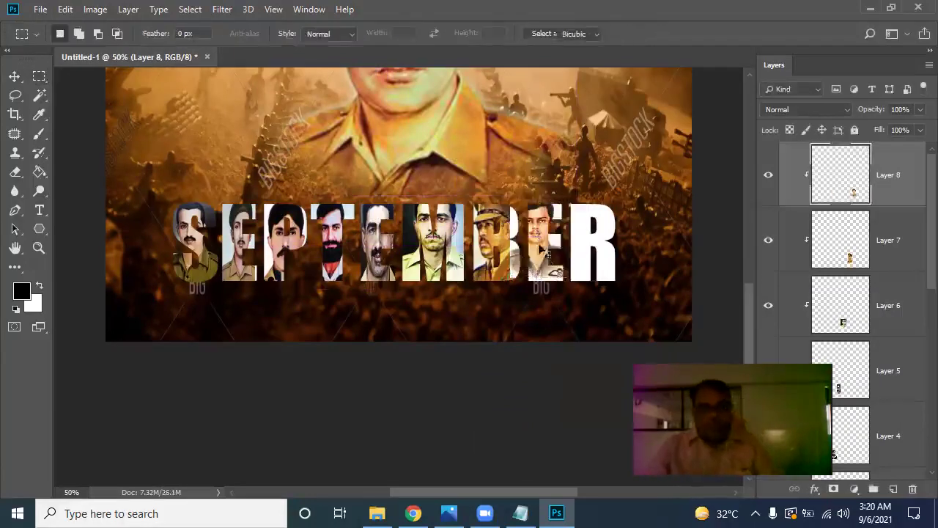
pyautogui.hotkey('ctrl', 't')
pyautogui.moveTo(515, 193); pyautogui.dragTo(518, 199)
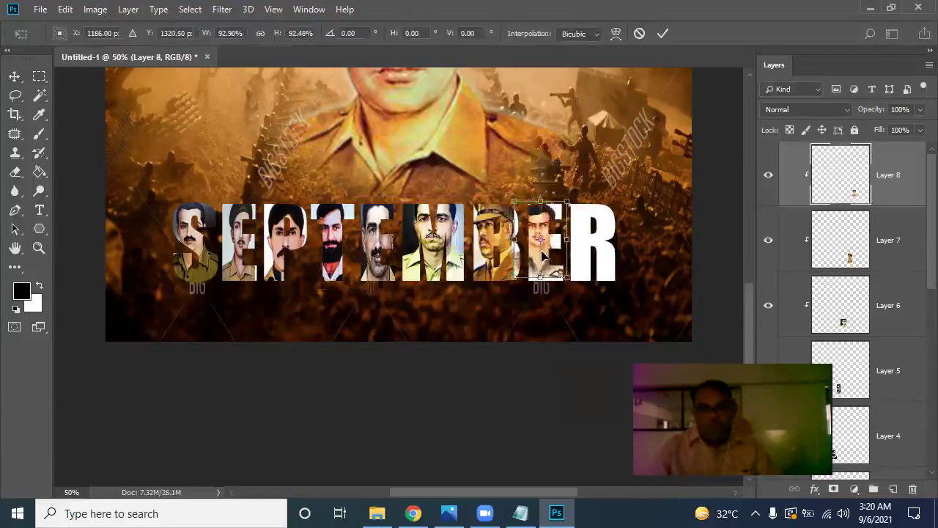
pyautogui.moveTo(541, 287); pyautogui.dragTo(544, 274)
pyautogui.press('m')
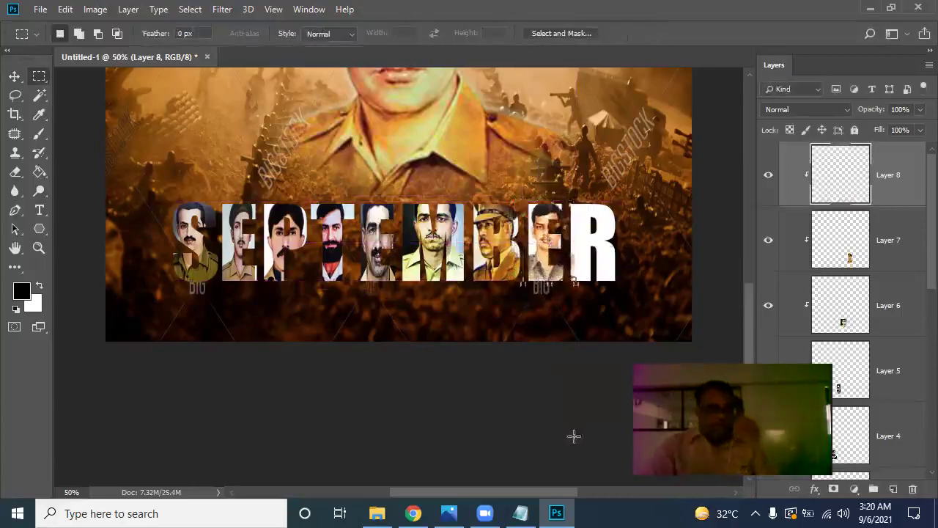
pyautogui.hotkey('ctrl', 'o')
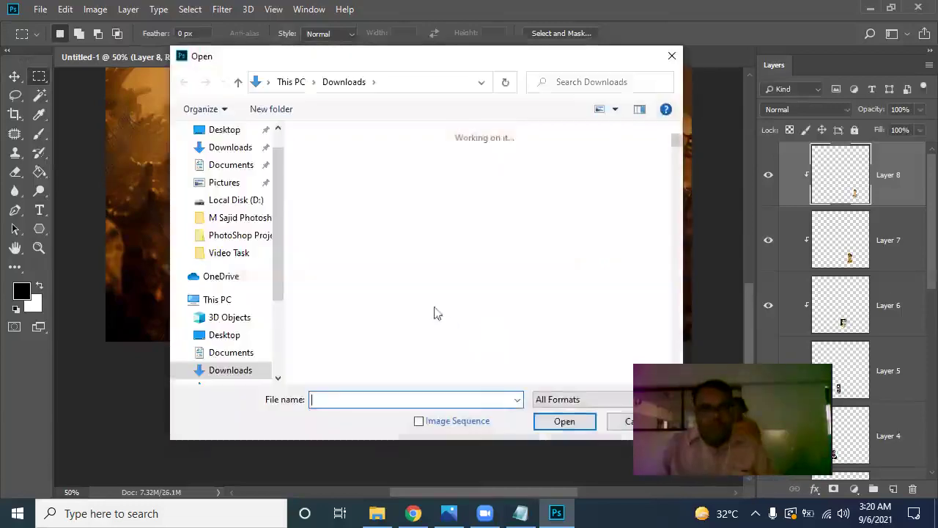
# Step: Paste a rectangular selection of the moustached officer's face and shoulders into the poster
pyautogui.scroll(-3, 433, 309)
pyautogui.doubleClick(521, 238)
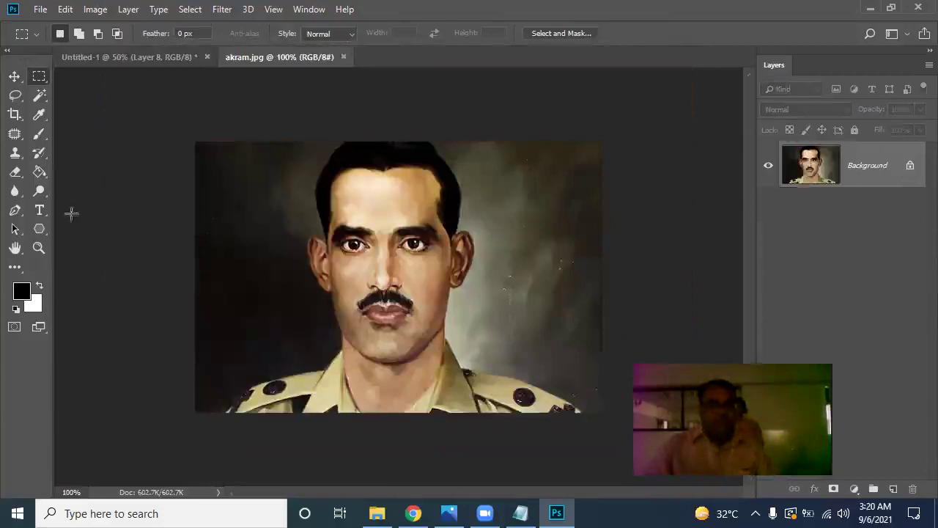
pyautogui.click(16, 80)
pyautogui.press('m')
pyautogui.moveTo(301, 141)
pyautogui.mouseDown()
pyautogui.moveTo(466, 434)
pyautogui.moveTo(492, 444)
pyautogui.mouseUp()
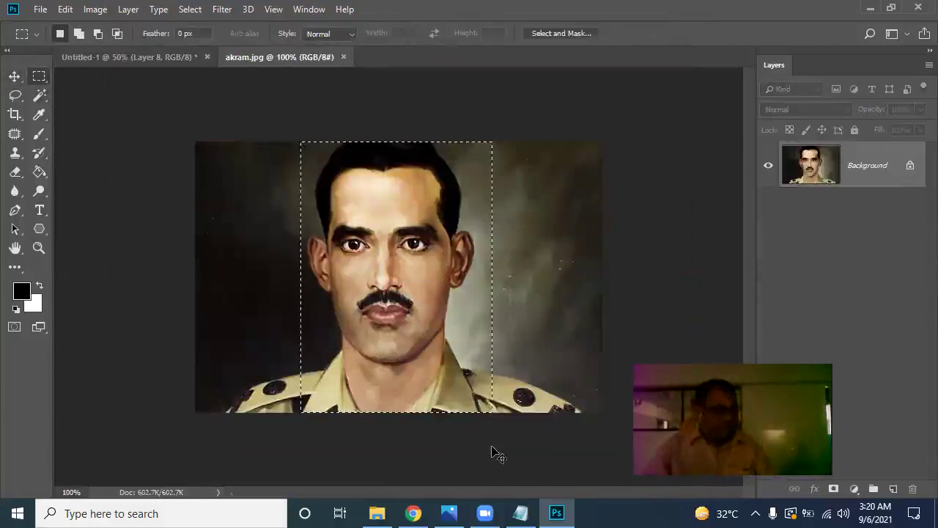
pyautogui.hotkey('ctrl', 'w')
pyautogui.hotkey('ctrl', 'v')
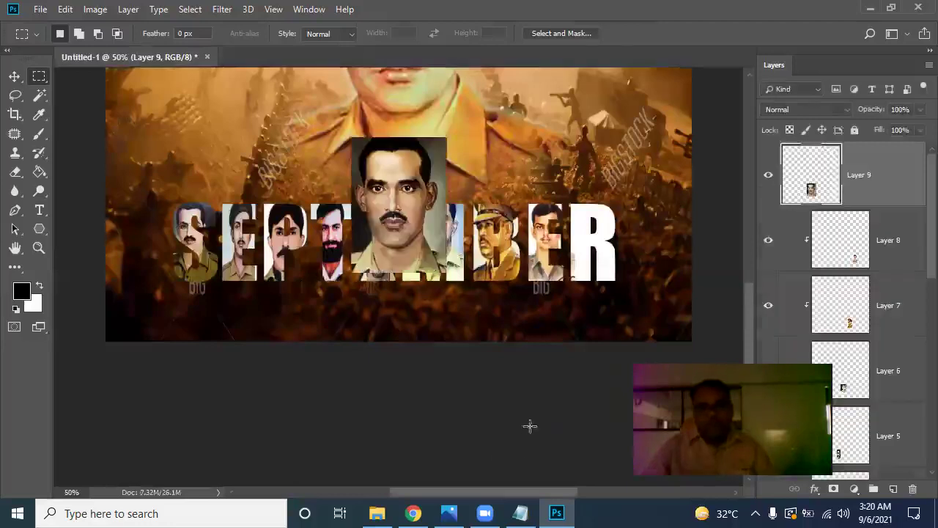
# Step: Move the officer's portrait over the letter R and shrink it to the lettering's size
pyautogui.press('v')
pyautogui.moveTo(407, 253); pyautogui.dragTo(627, 293)
pyautogui.hotkey('ctrl', 't')
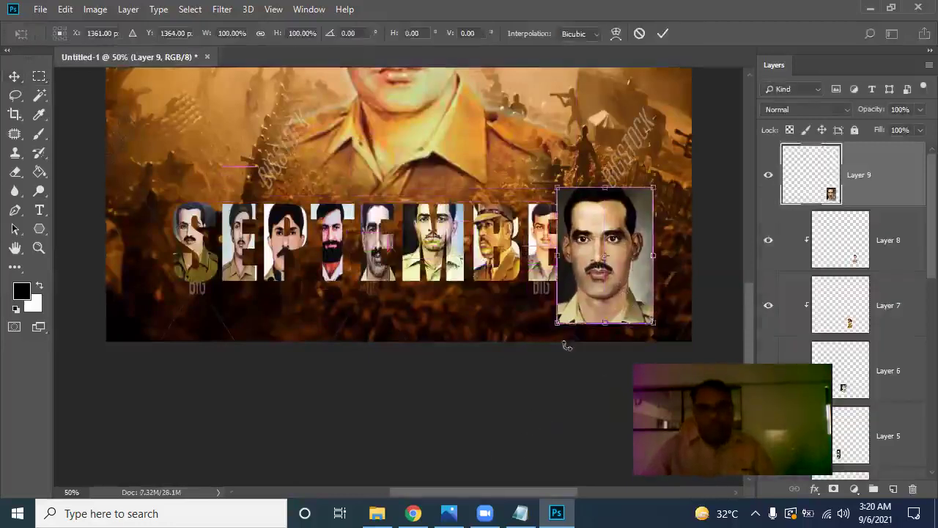
pyautogui.moveTo(557, 322); pyautogui.dragTo(584, 278)
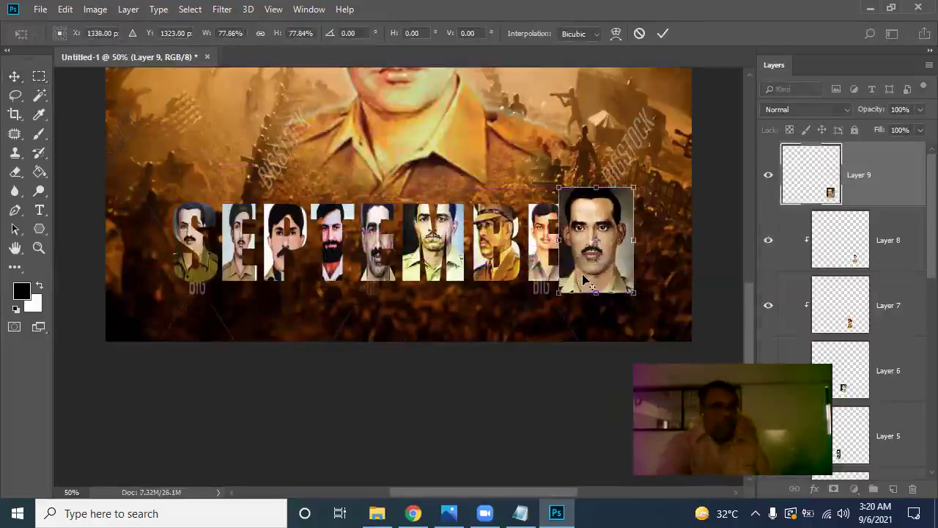
pyautogui.press('Return')
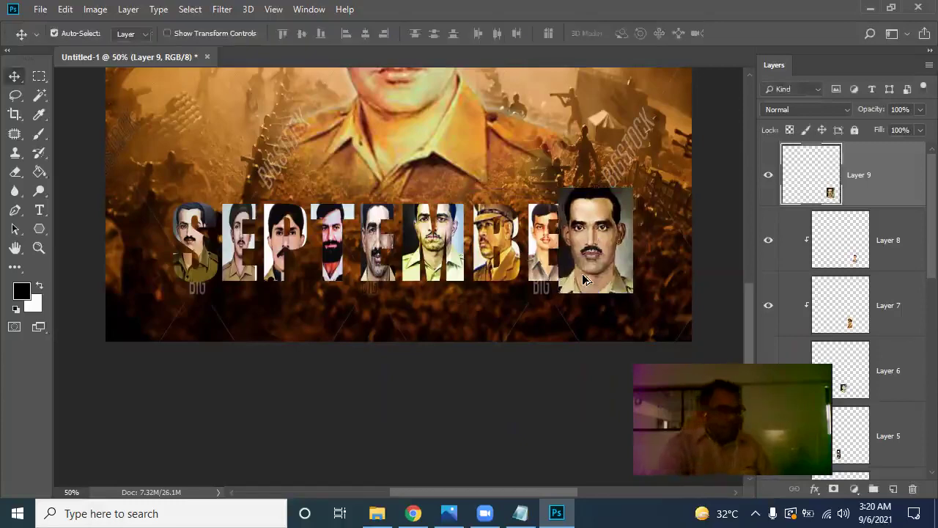
# Step: Clip the portrait into the R and scale it down slightly to fit
pyautogui.hotkey('ctrl', 'alt', 'g')
pyautogui.hotkey('ctrl', 't')
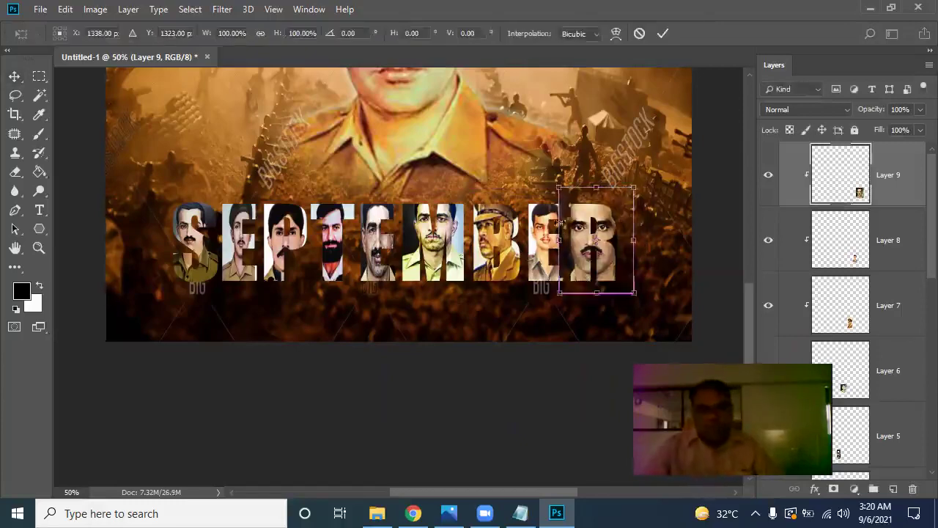
pyautogui.moveTo(562, 187); pyautogui.dragTo(573, 190)
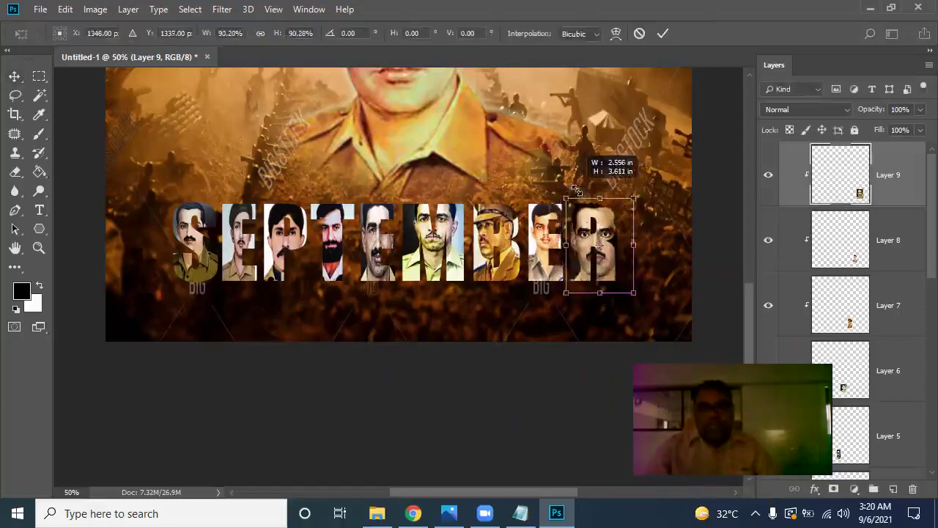
pyautogui.moveTo(633, 292); pyautogui.dragTo(625, 281)
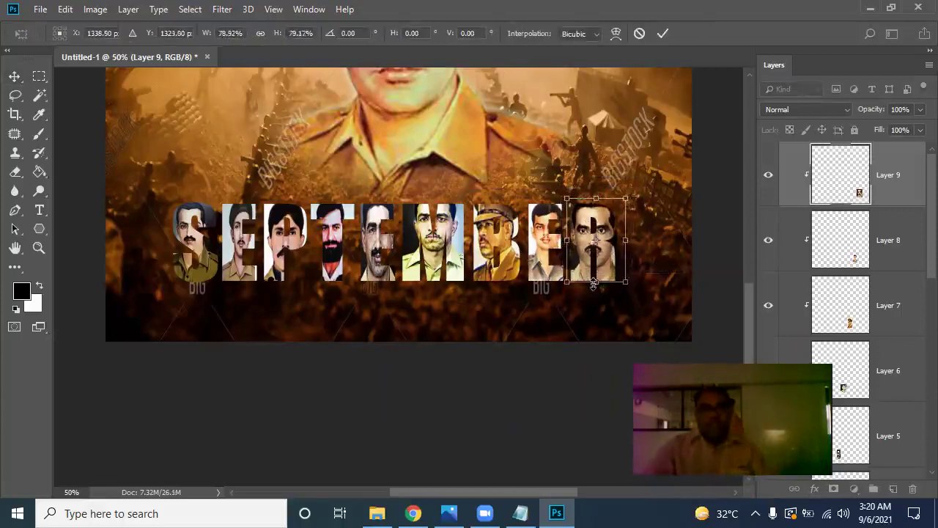
pyautogui.press('Return')
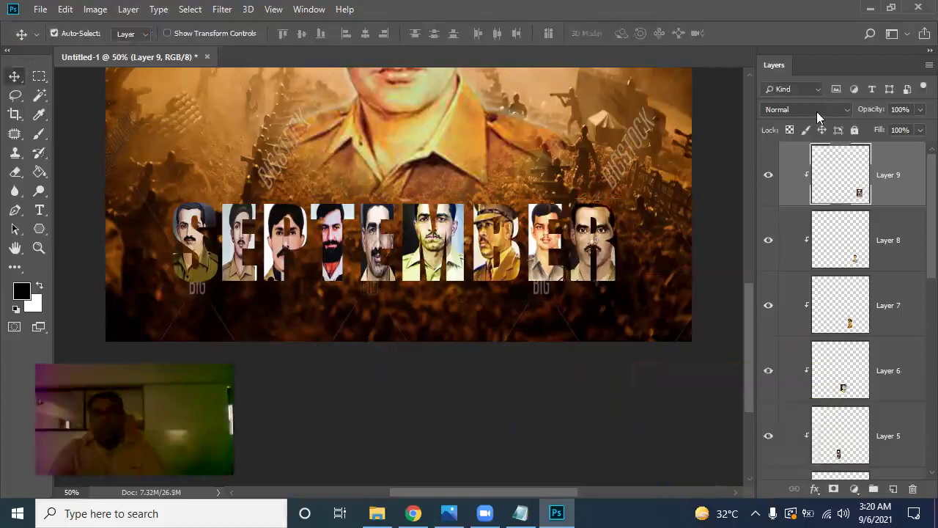
# Step: Convert the SEPTEMBER text and clipped portrait Layers 1–9 into a smart object renamed SEPTEMBER
pyautogui.scroll(-3, 831, 396)
pyautogui.scroll(-3, 832, 396)
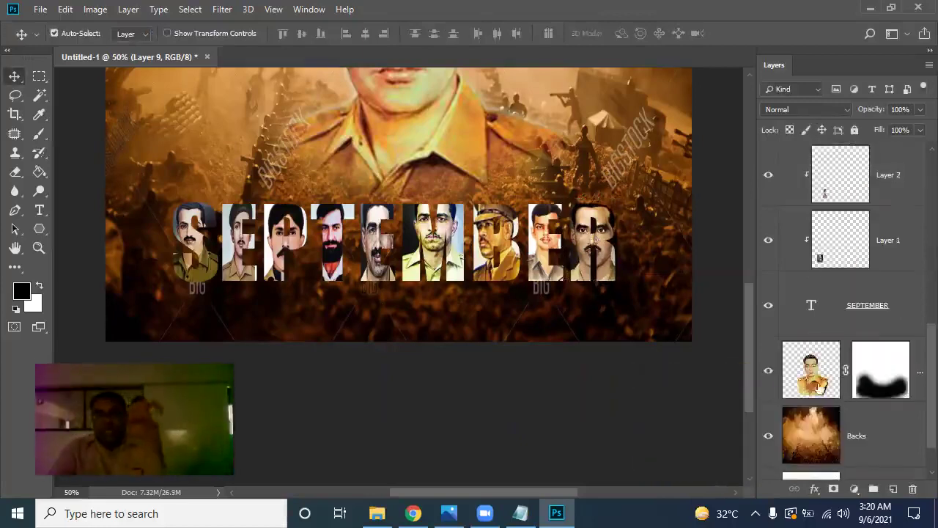
pyautogui.click(871, 313)
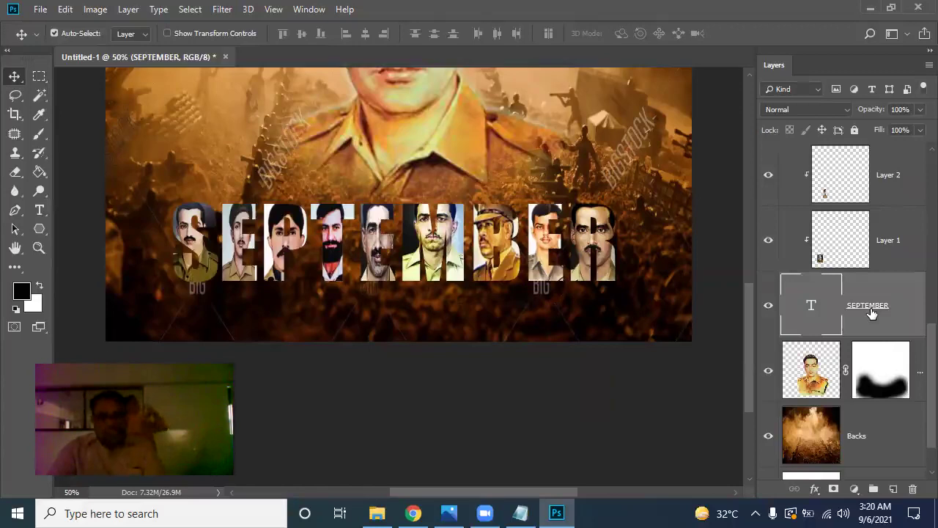
pyautogui.scroll(5, 844, 283)
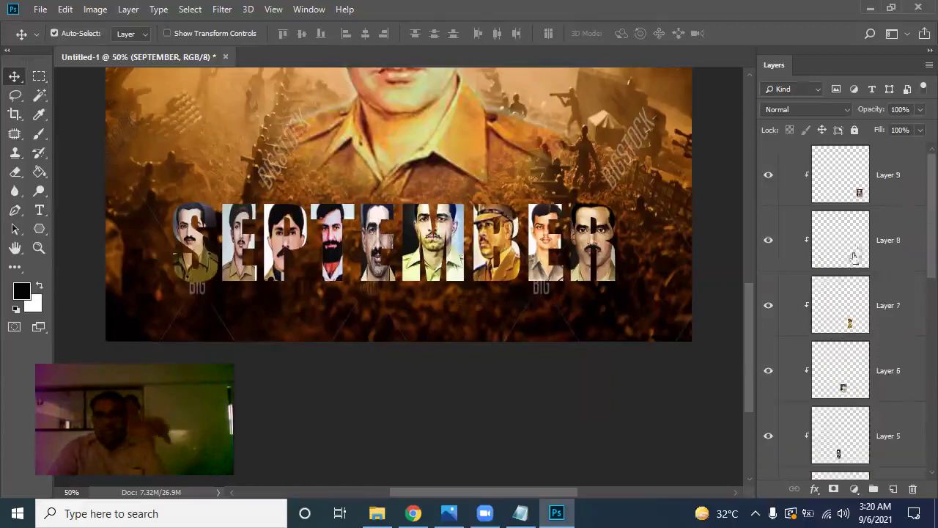
pyautogui.keyDown('shift'); pyautogui.click(860, 179); pyautogui.keyUp('shift')
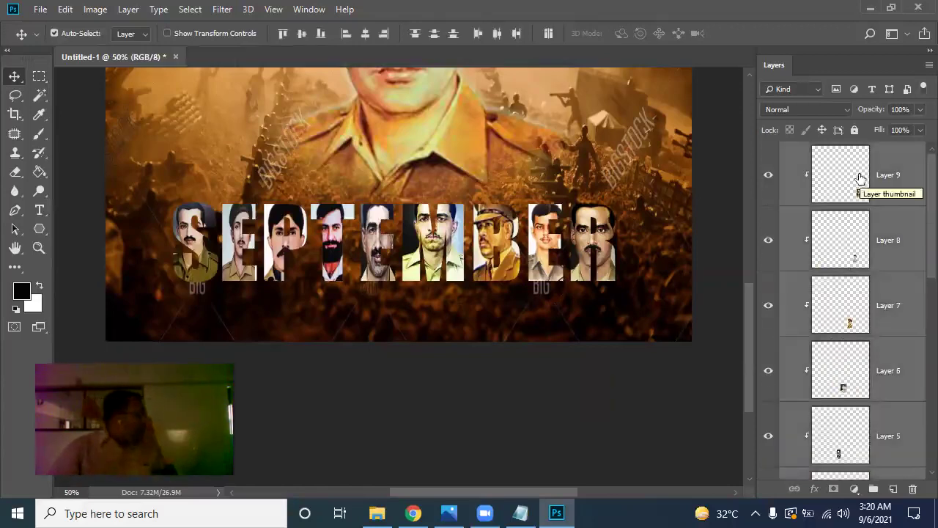
pyautogui.rightClick(859, 182)
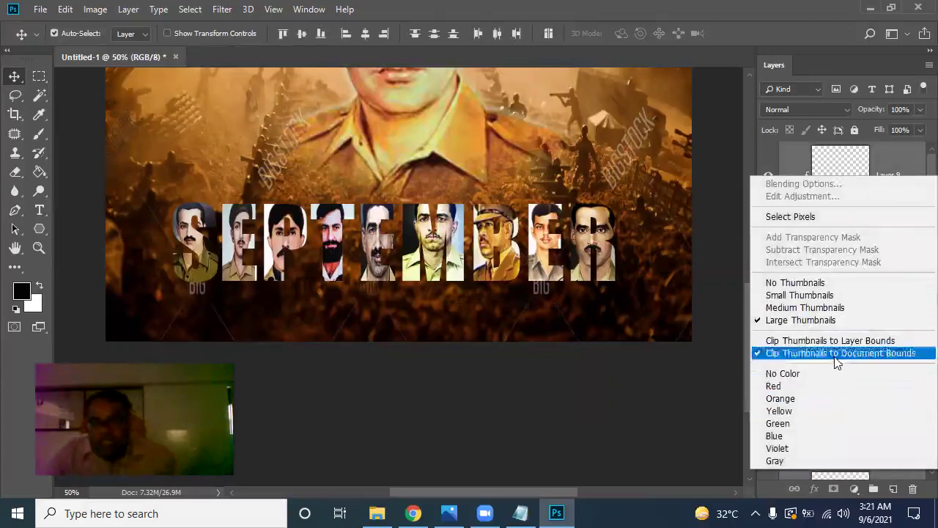
pyautogui.click(851, 170)
pyautogui.rightClick(902, 178)
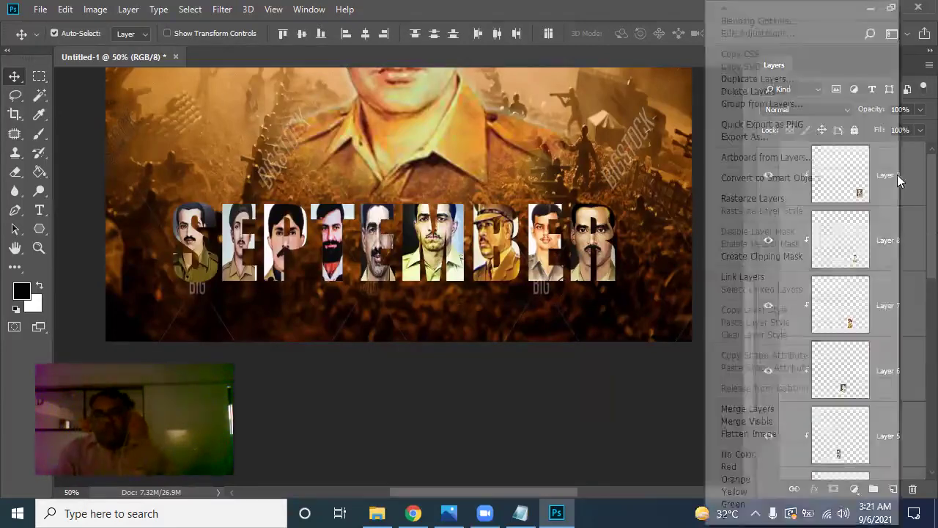
pyautogui.click(819, 179)
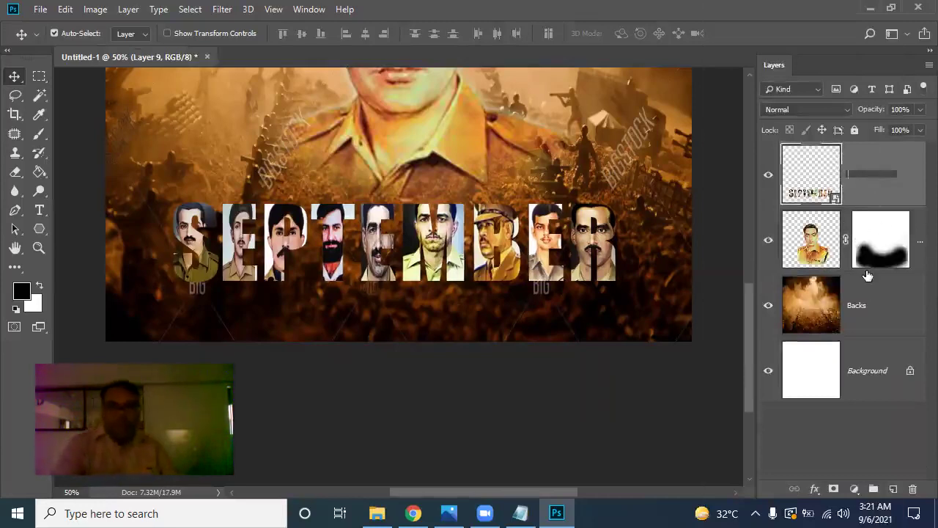
pyautogui.write('SEPTEMBER')
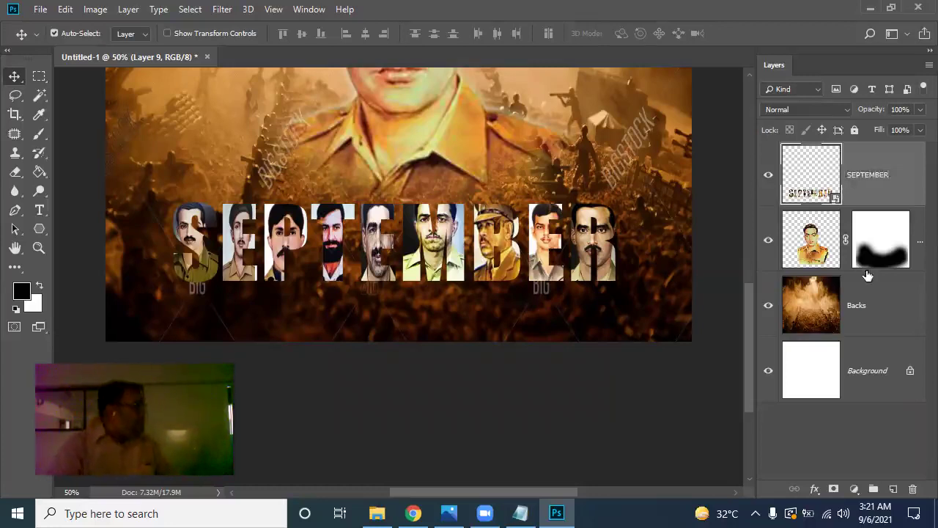
pyautogui.press('Return')
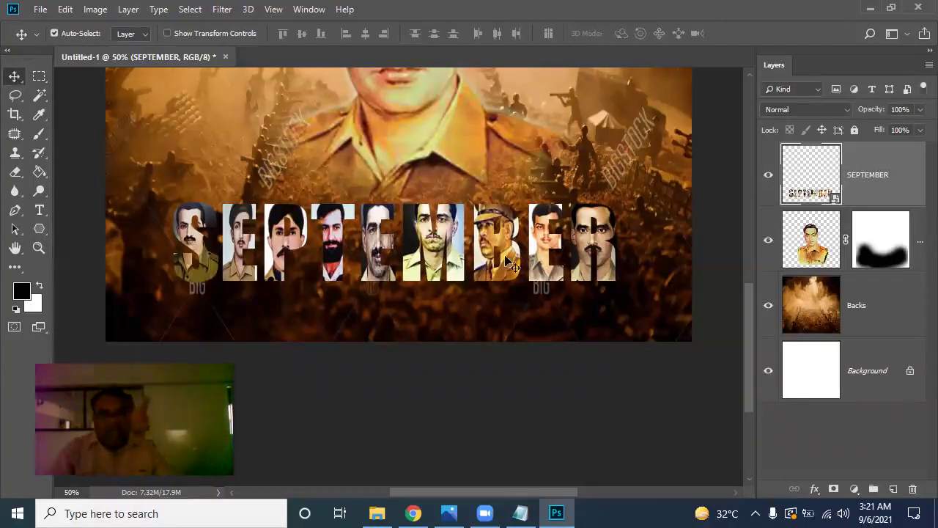
# Step: Nudge the SEPTEMBER smart object left and down, then enlarge it to about 105%
pyautogui.moveTo(511, 258); pyautogui.dragTo(482, 289)
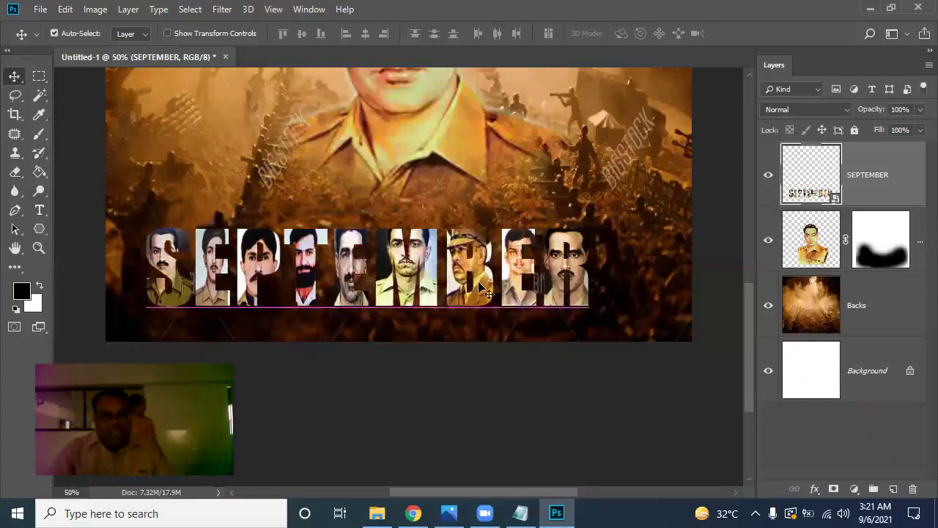
pyautogui.hotkey('ctrl', 't')
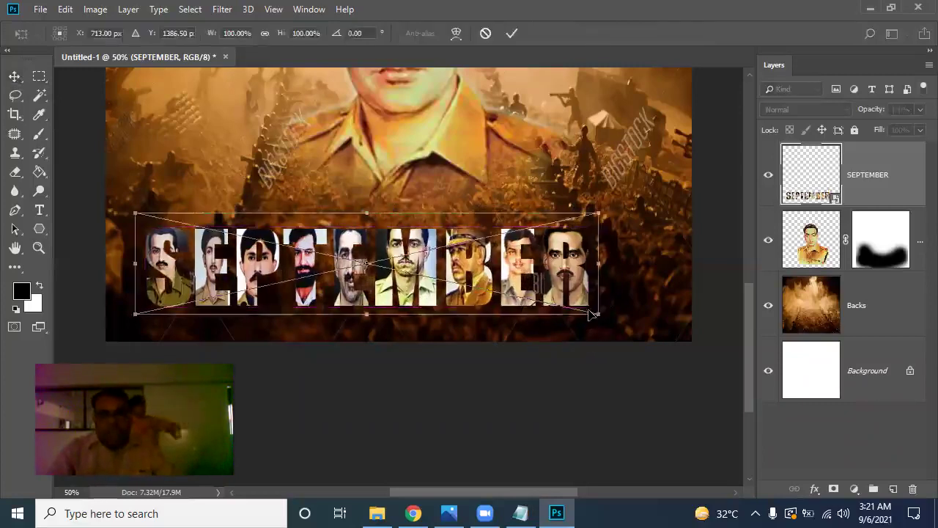
pyautogui.moveTo(605, 314)
pyautogui.mouseDown()
pyautogui.moveTo(621, 319)
pyautogui.moveTo(606, 275)
pyautogui.mouseUp()
pyautogui.press('Return')
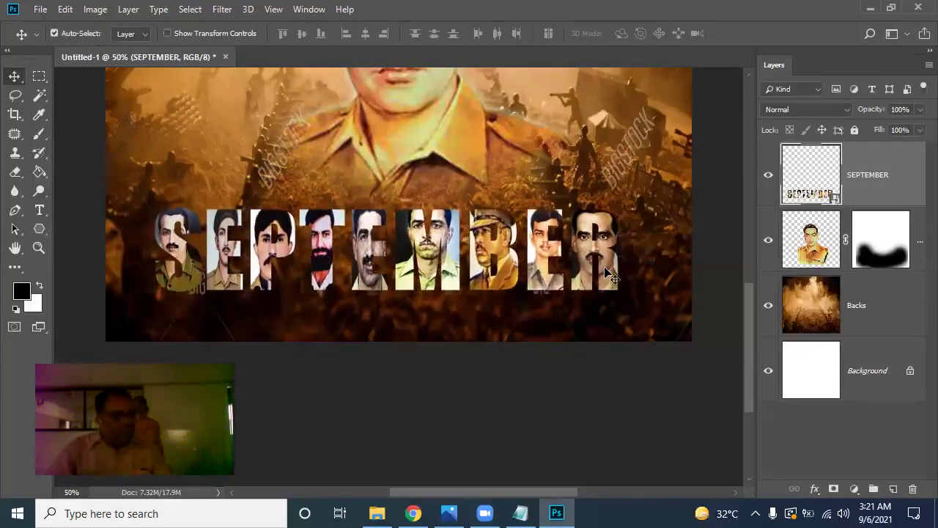
pyautogui.hotkey('ctrl', 't')
pyautogui.moveTo(618, 297); pyautogui.dragTo(632, 299)
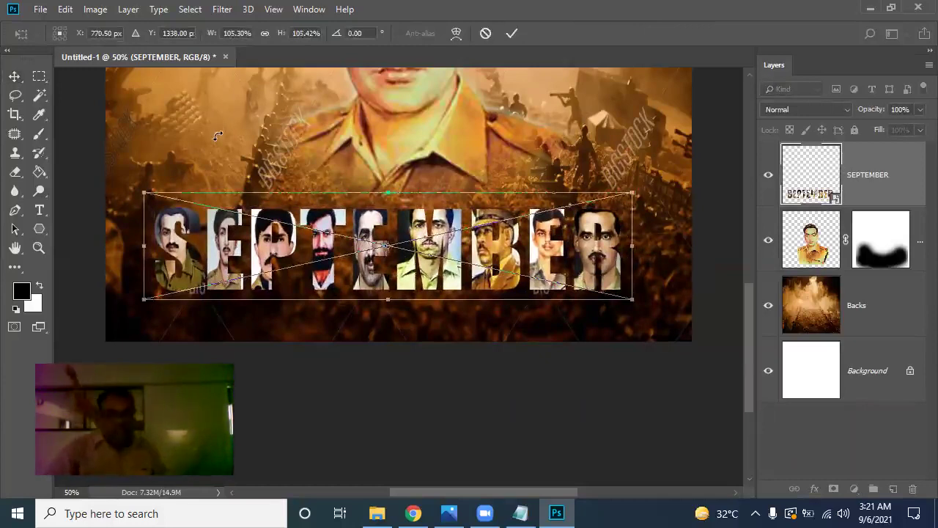
pyautogui.press('Return')
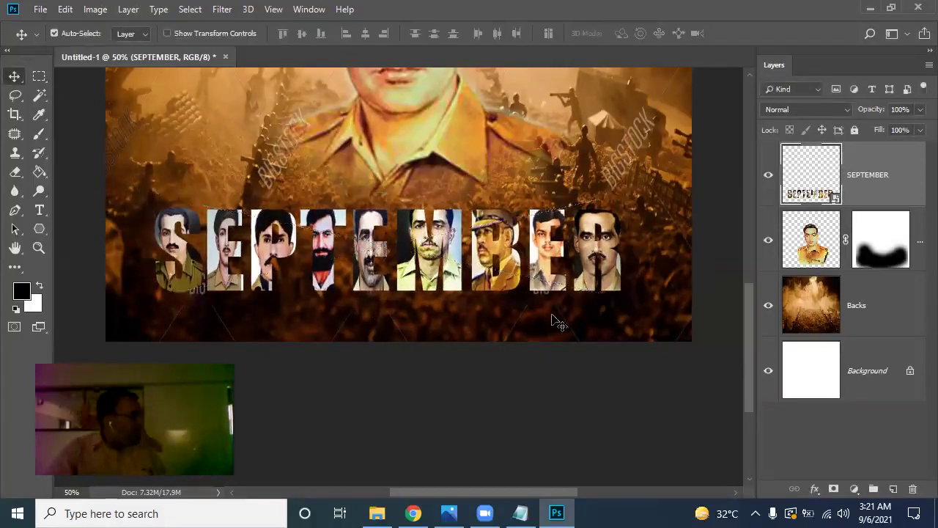
pyautogui.moveTo(511, 266); pyautogui.dragTo(513, 267)
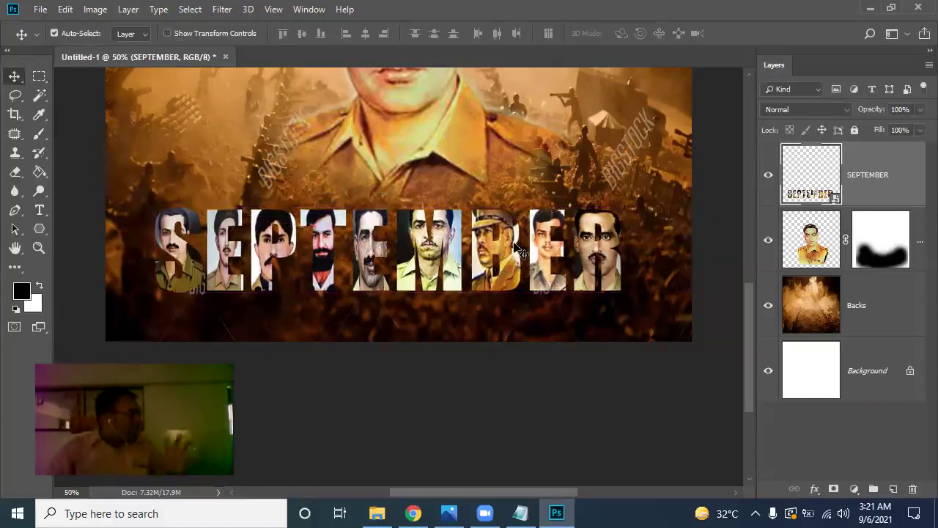
# Step: Open Blending Options for the SEPTEMBER layer and add a trial Bevel & Emboss effect
pyautogui.rightClick(862, 170)
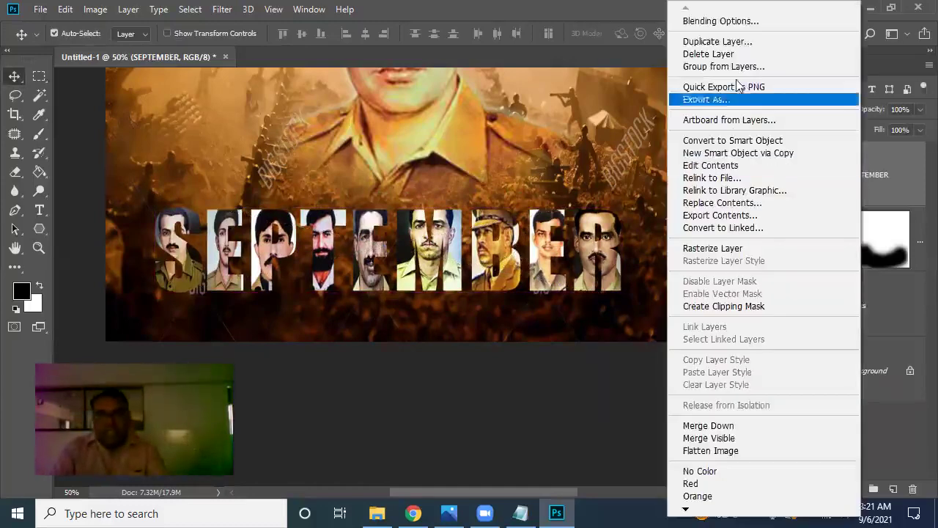
pyautogui.click(726, 22)
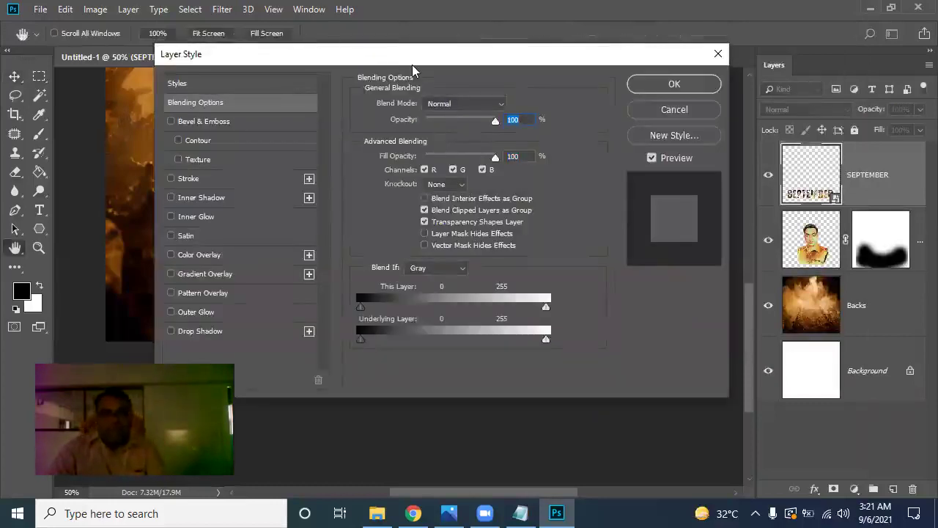
pyautogui.moveTo(412, 71); pyautogui.dragTo(622, 324)
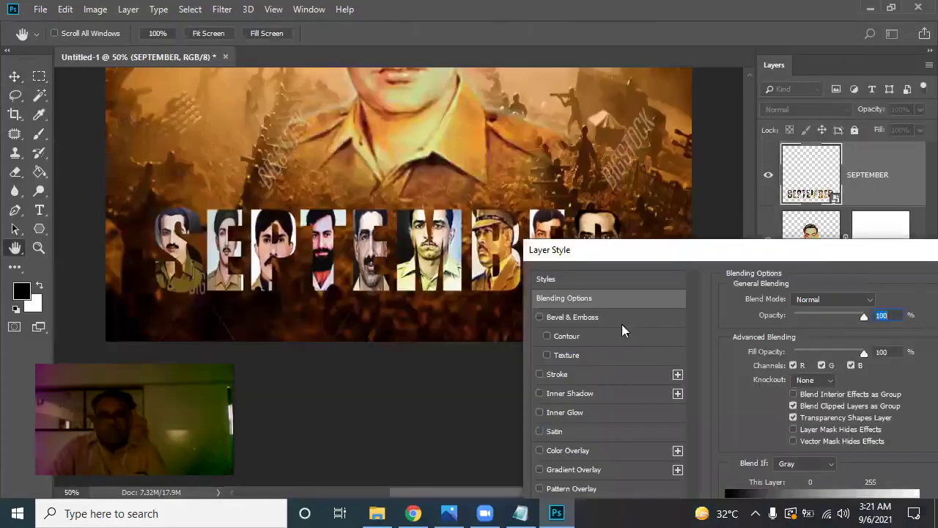
pyautogui.click(591, 316)
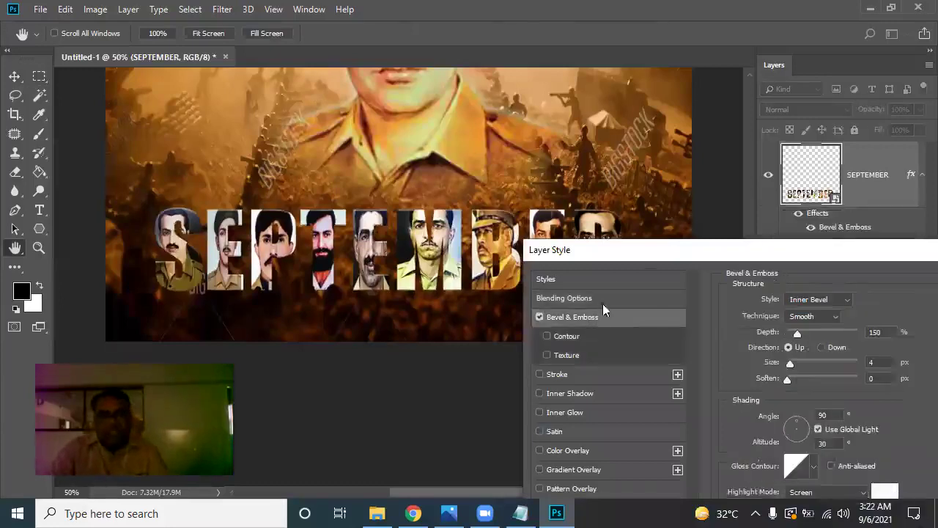
pyautogui.moveTo(631, 259); pyautogui.dragTo(533, 330)
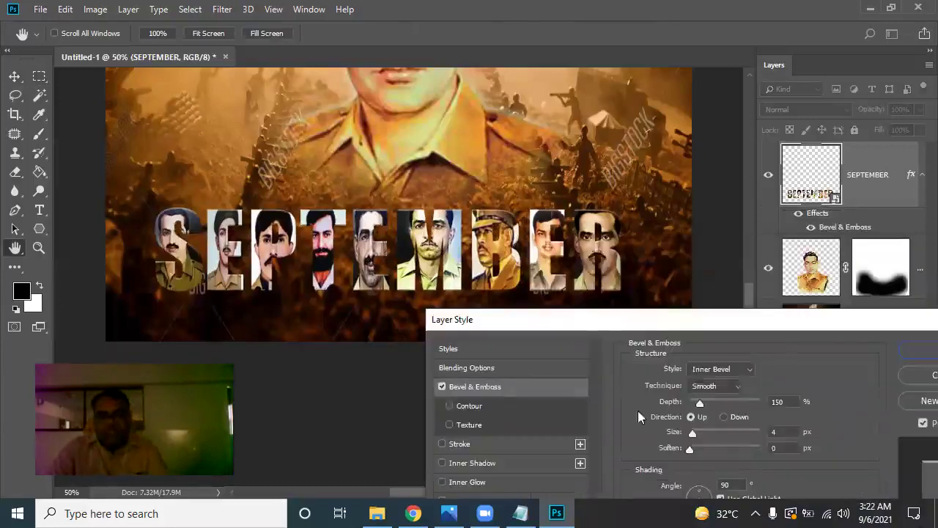
# Step: Try a bevel depth of 175%, then cancel the Layer Style dialog, discarding the bevel
pyautogui.moveTo(701, 403); pyautogui.dragTo(709, 404)
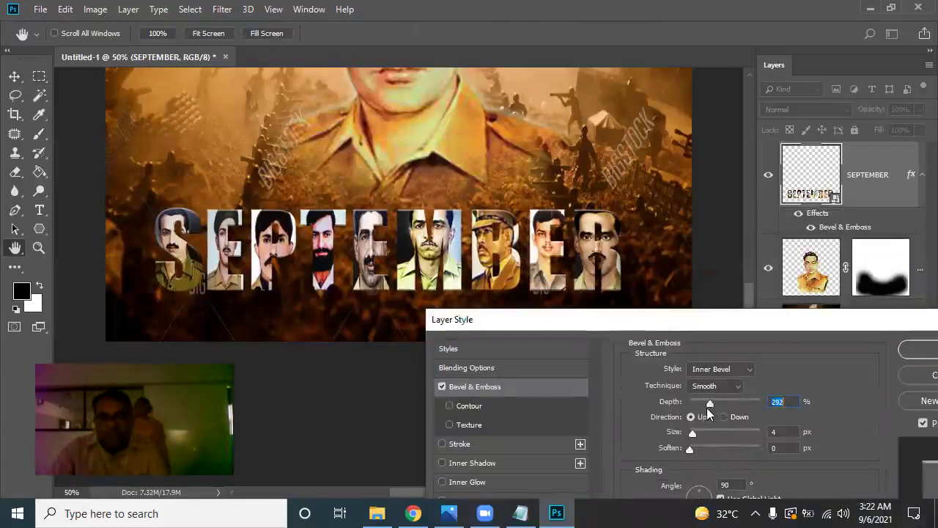
pyautogui.moveTo(717, 405)
pyautogui.mouseDown()
pyautogui.moveTo(689, 403)
pyautogui.moveTo(710, 403)
pyautogui.mouseUp()
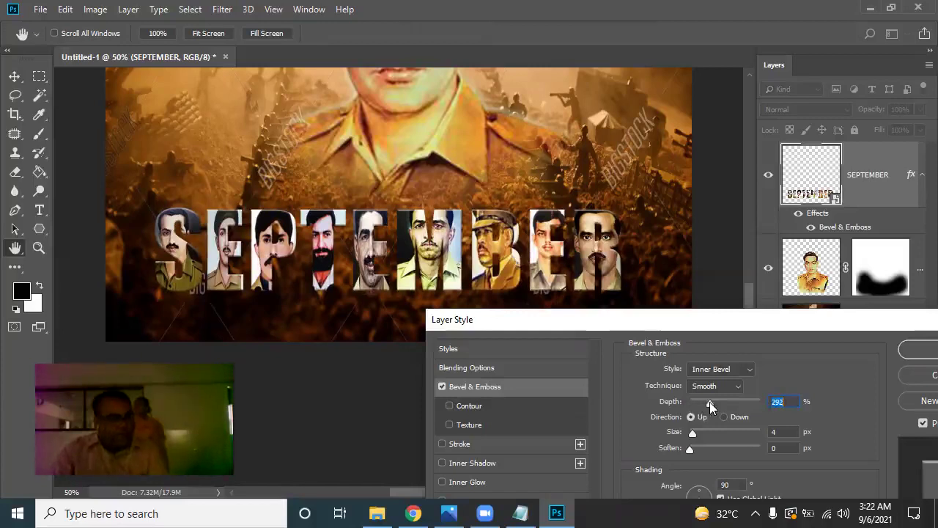
pyautogui.moveTo(695, 434); pyautogui.dragTo(694, 436)
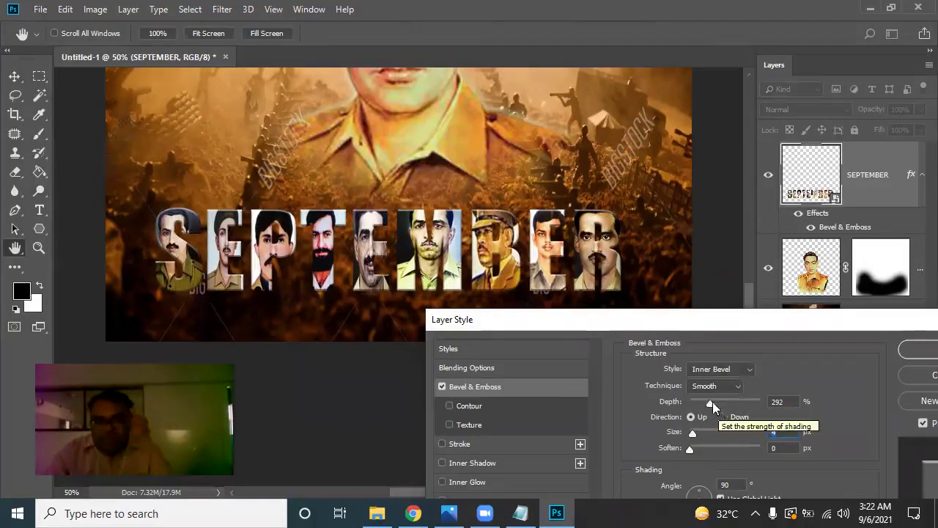
pyautogui.click(706, 404)
pyautogui.moveTo(706, 405)
pyautogui.mouseDown()
pyautogui.moveTo(692, 406)
pyautogui.moveTo(704, 404)
pyautogui.mouseUp()
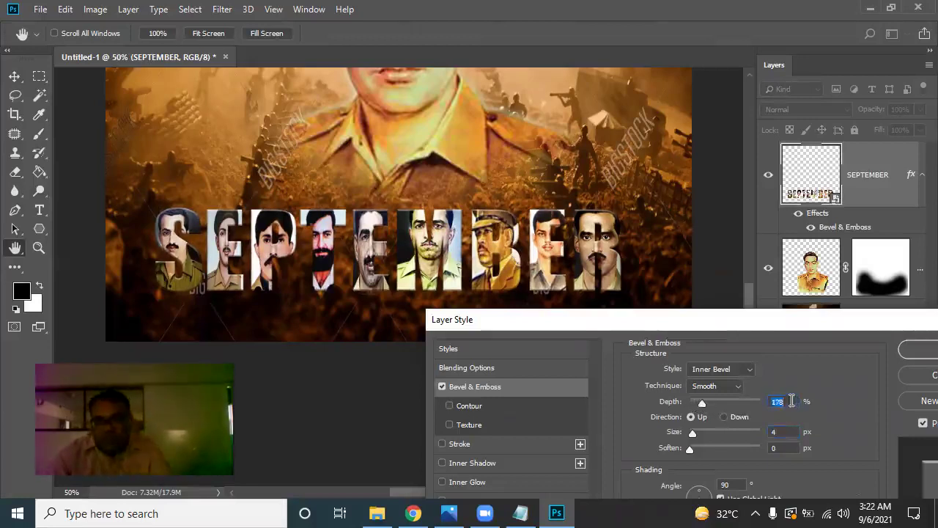
pyautogui.write('175')
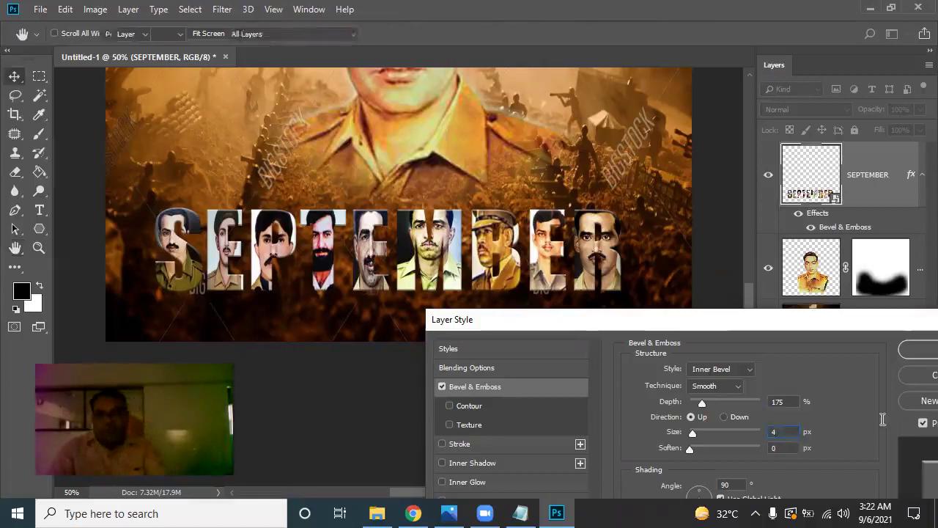
pyautogui.press('Escape')
# Step: Reopen the SEPTEMBER layer's Blending Options, still with no effects applied
pyautogui.rightClick(882, 176)
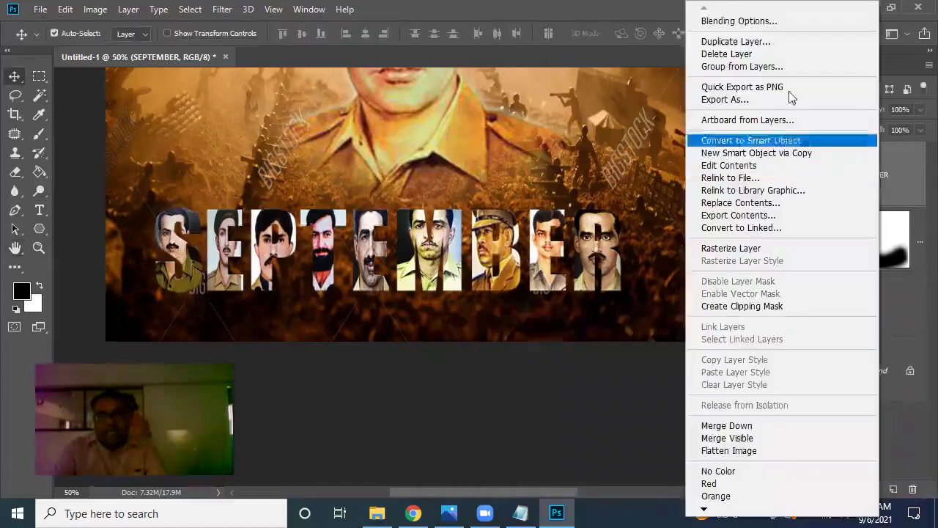
pyautogui.click(770, 22)
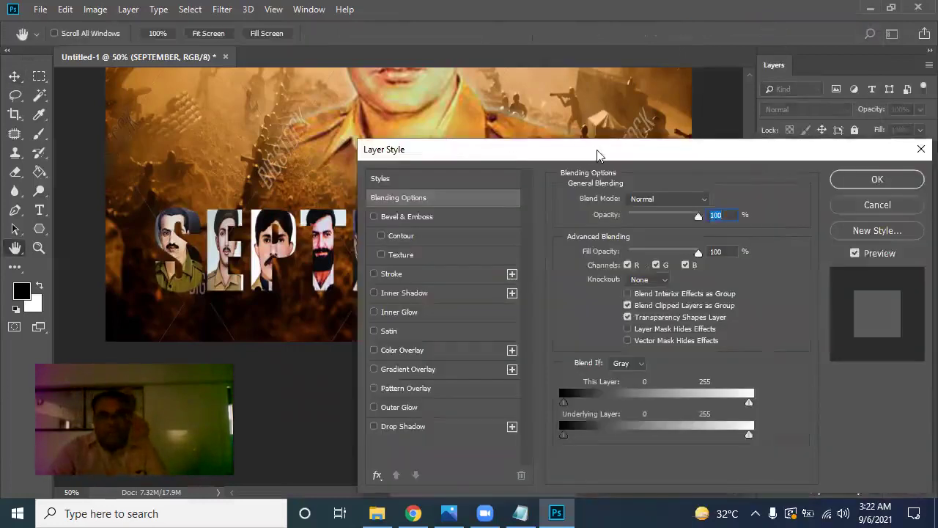
pyautogui.moveTo(598, 155); pyautogui.dragTo(690, 241)
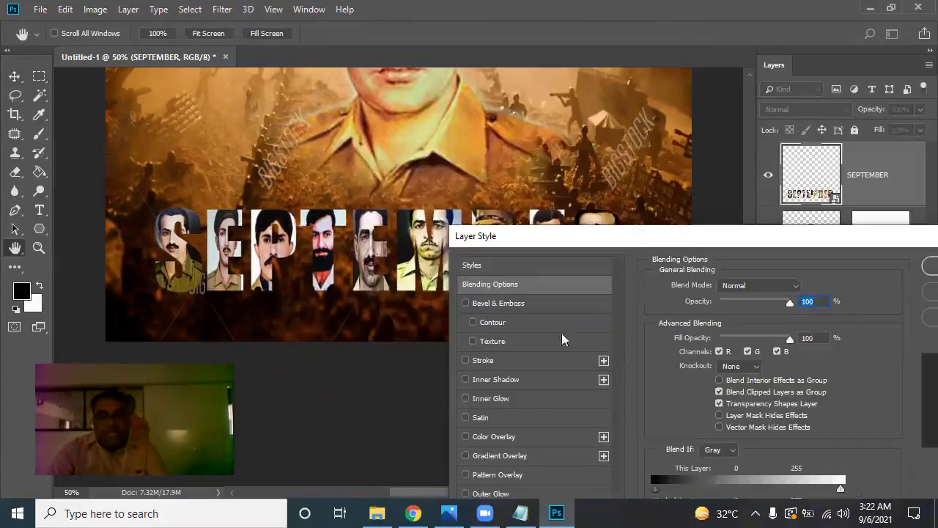
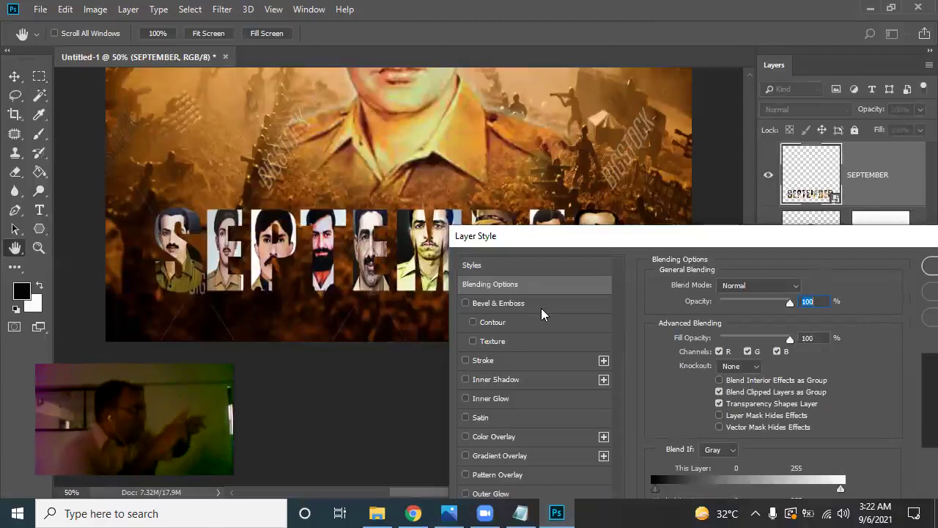
# Step: Add Bevel & Emboss to SEPTEMBER with 170% depth and 10 px size
pyautogui.click(925, 293)
pyautogui.rightClick(885, 174)
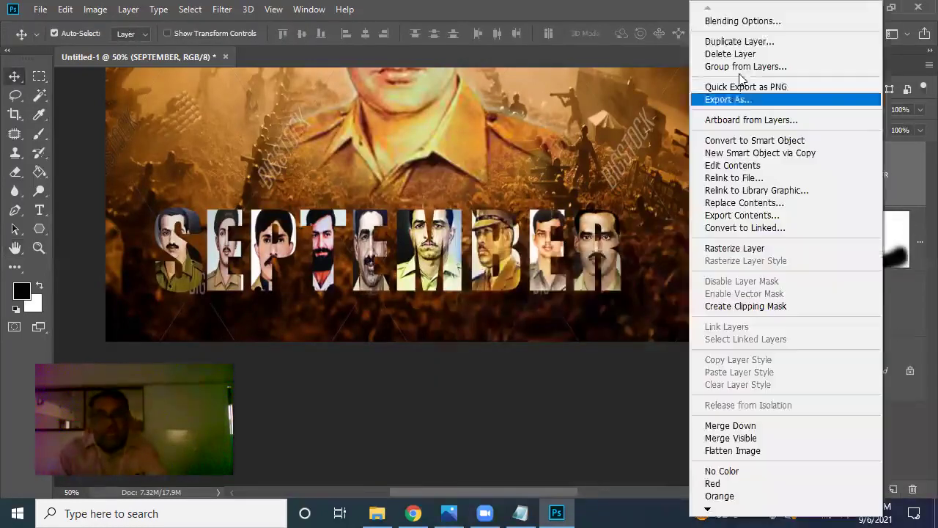
pyautogui.press('Escape')
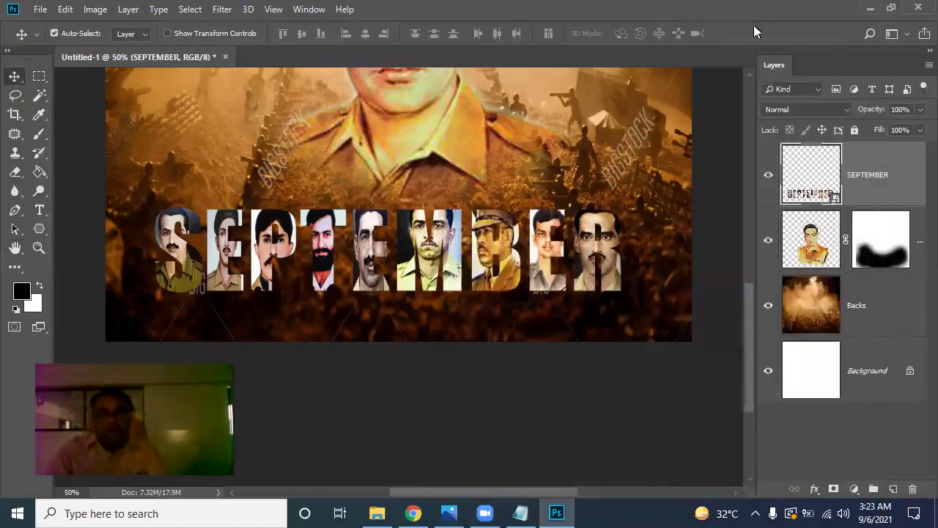
pyautogui.press('space')
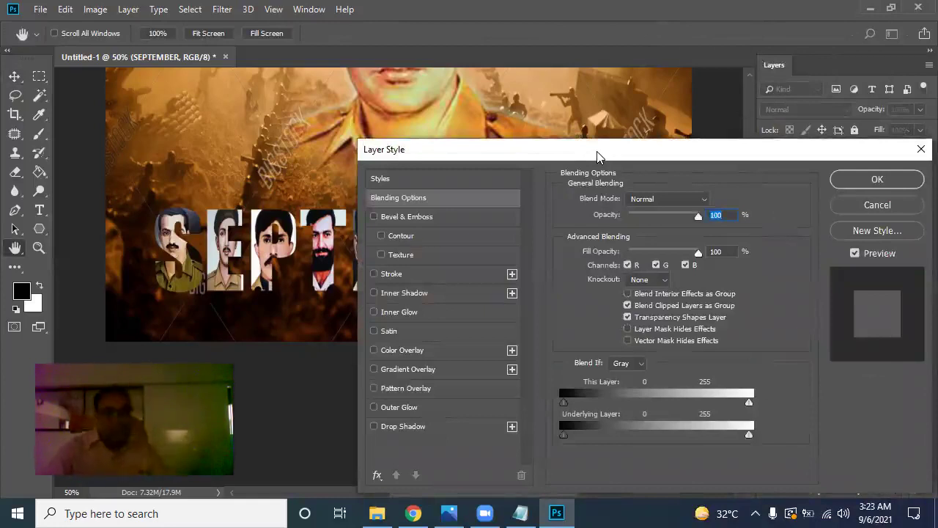
pyautogui.moveTo(596, 151); pyautogui.dragTo(695, 174)
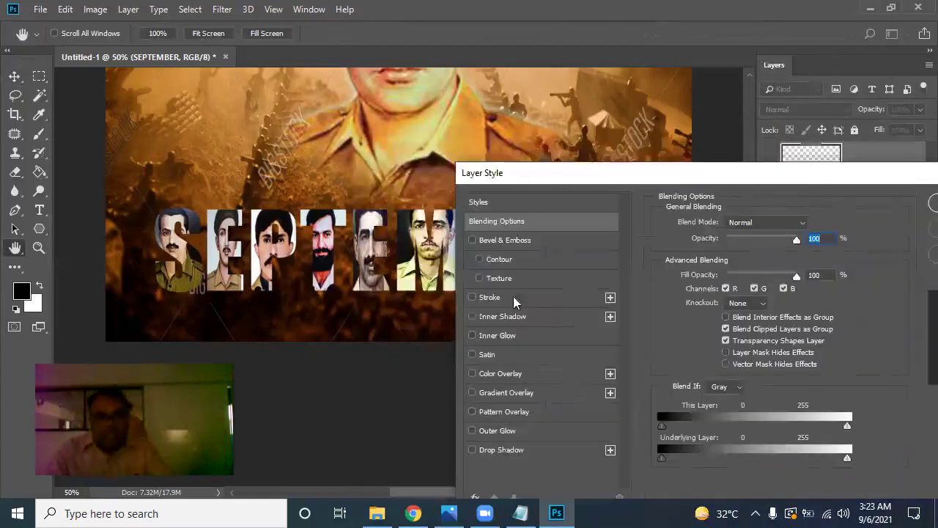
pyautogui.click(502, 242)
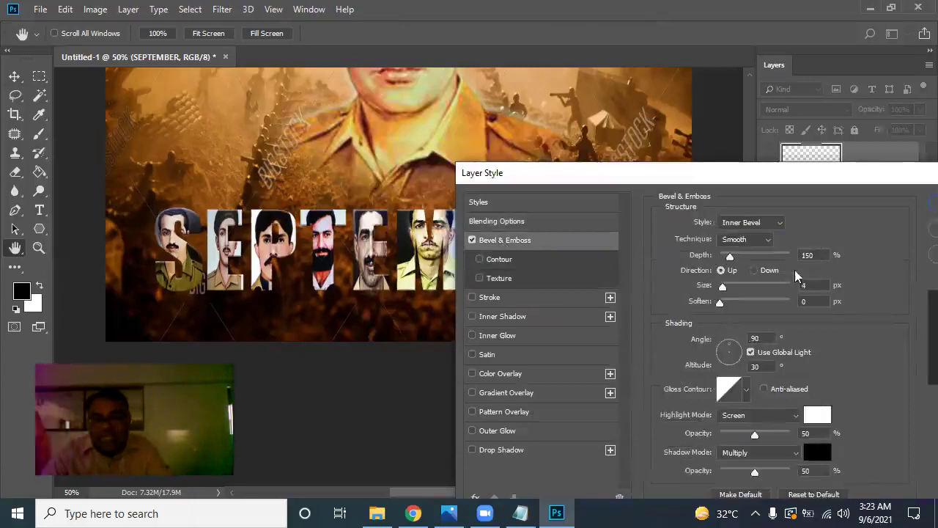
pyautogui.doubleClick(807, 255)
pyautogui.write('170')
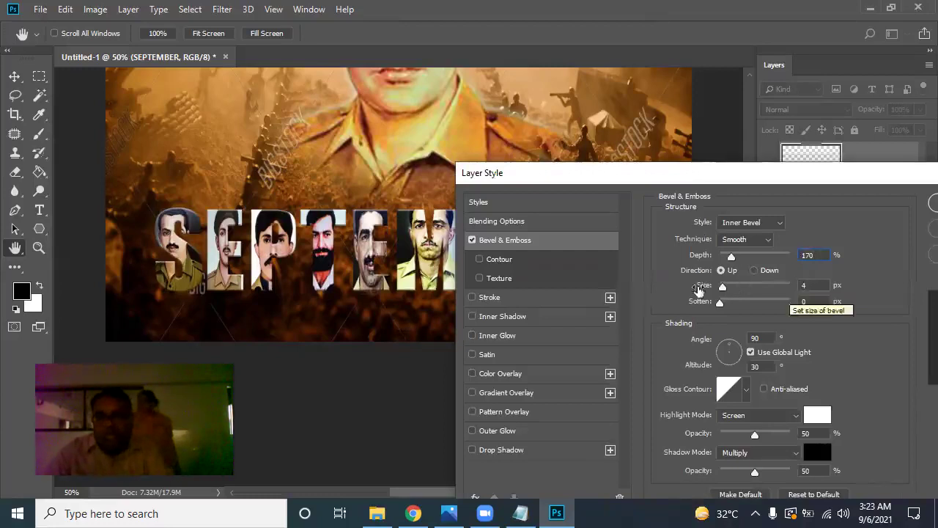
pyautogui.moveTo(723, 289); pyautogui.dragTo(725, 288)
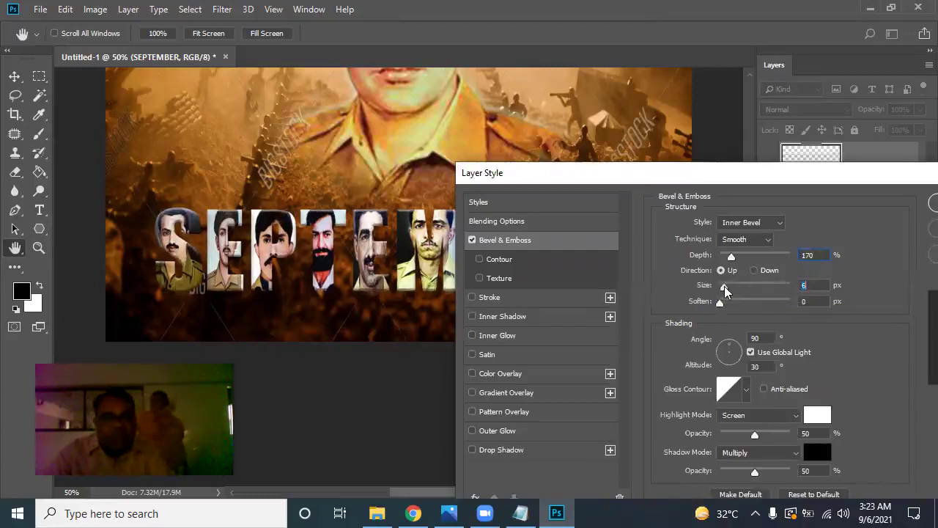
pyautogui.moveTo(726, 290); pyautogui.dragTo(728, 289)
pyautogui.click(807, 292)
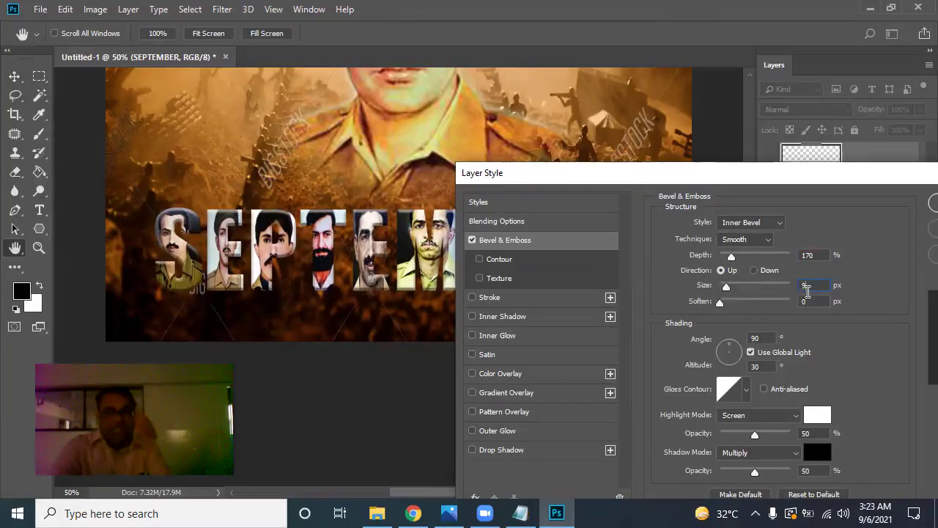
pyautogui.write('10')
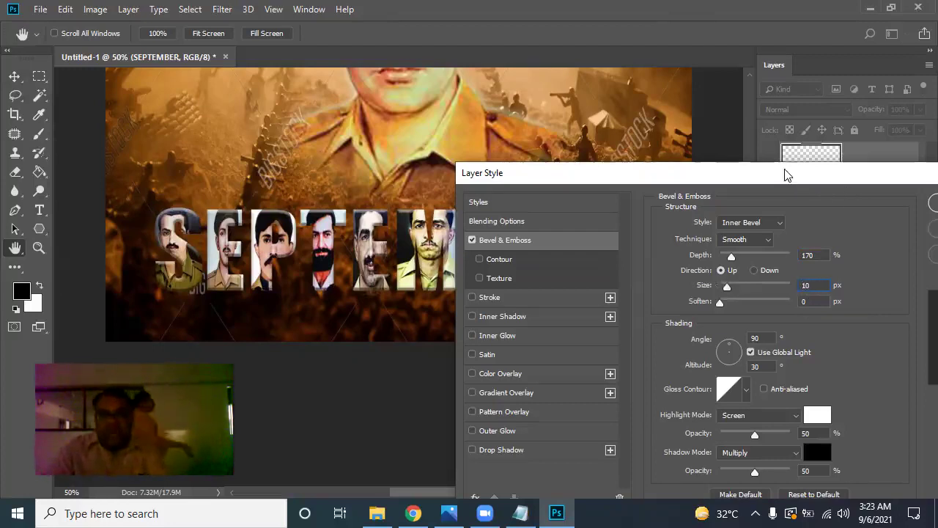
# Step: Set the bevel's highlight and shadow modes to Soft Light
pyautogui.moveTo(787, 176); pyautogui.dragTo(784, 88)
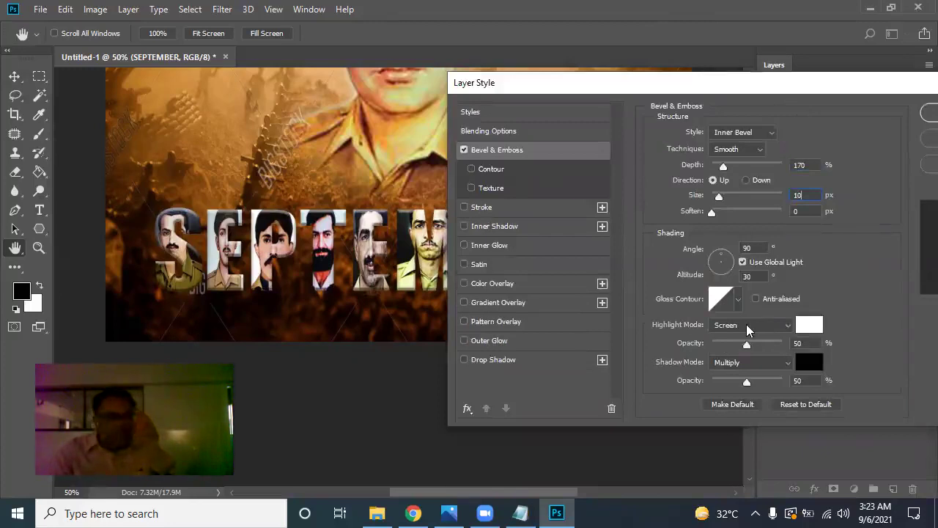
pyautogui.click(791, 328)
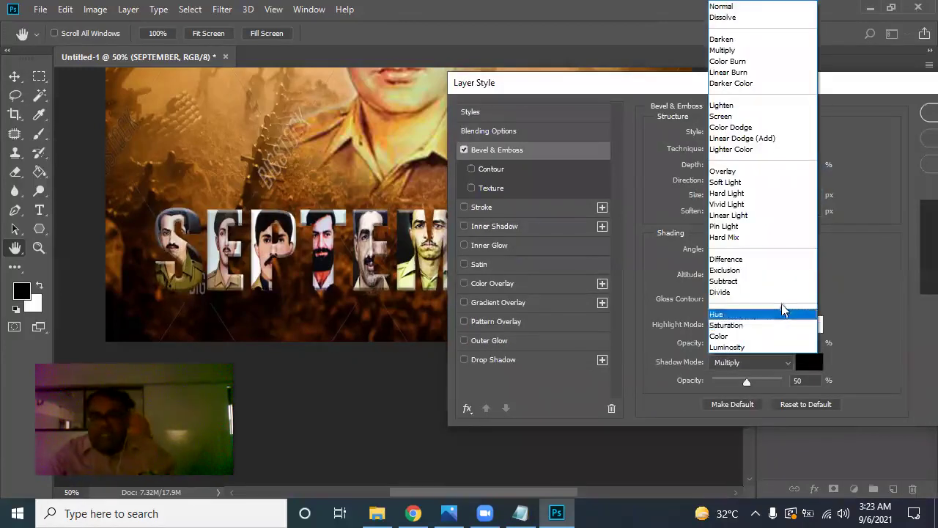
pyautogui.click(780, 183)
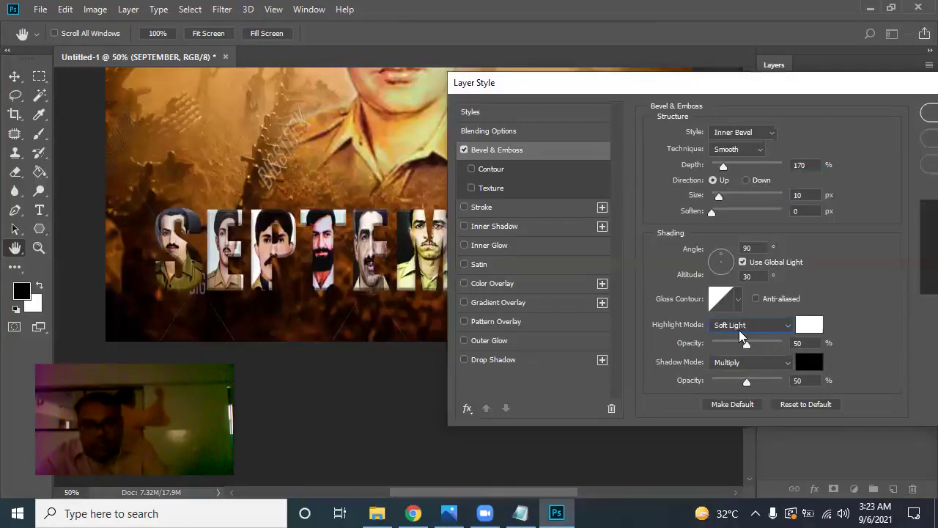
pyautogui.click(786, 330)
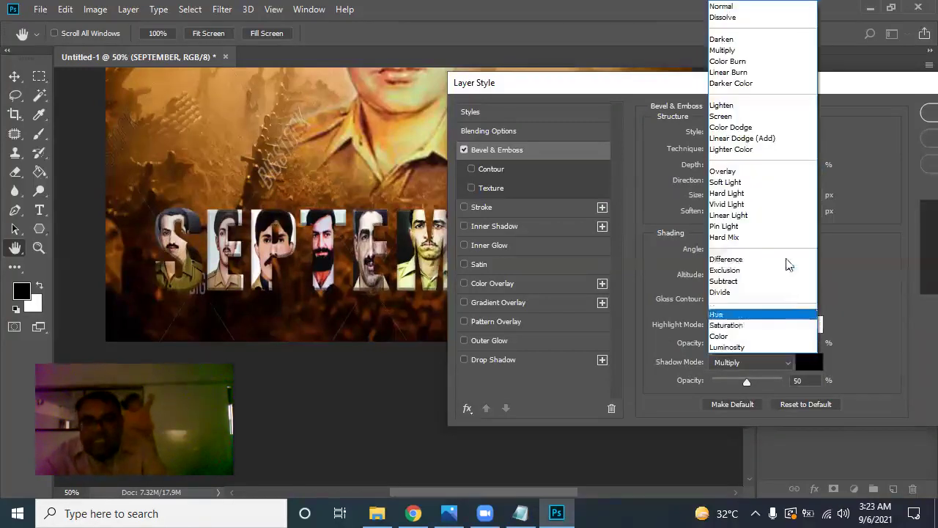
pyautogui.click(778, 189)
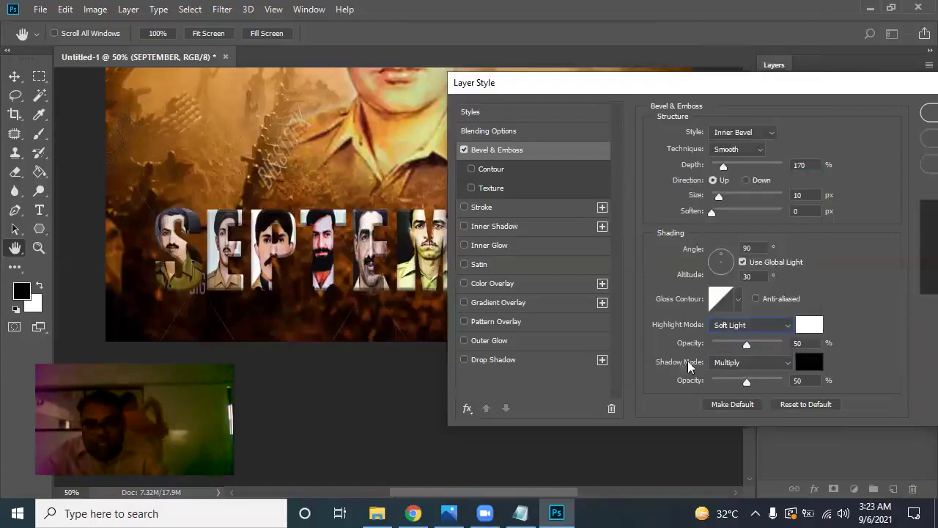
pyautogui.click(785, 362)
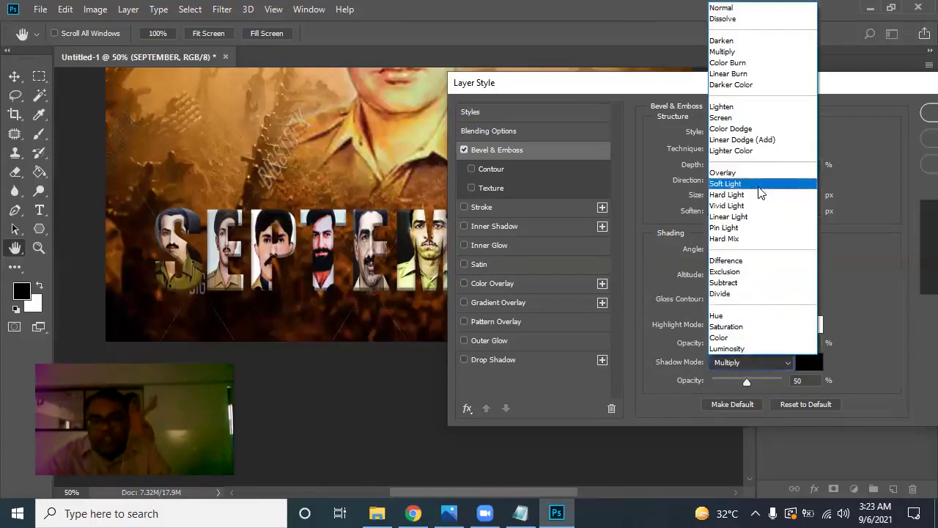
pyautogui.click(759, 186)
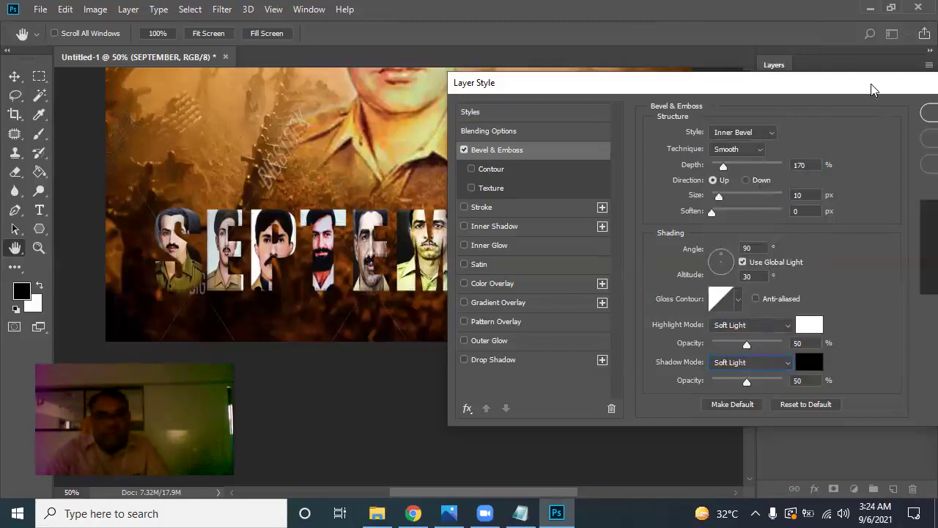
pyautogui.moveTo(872, 89); pyautogui.dragTo(930, 182)
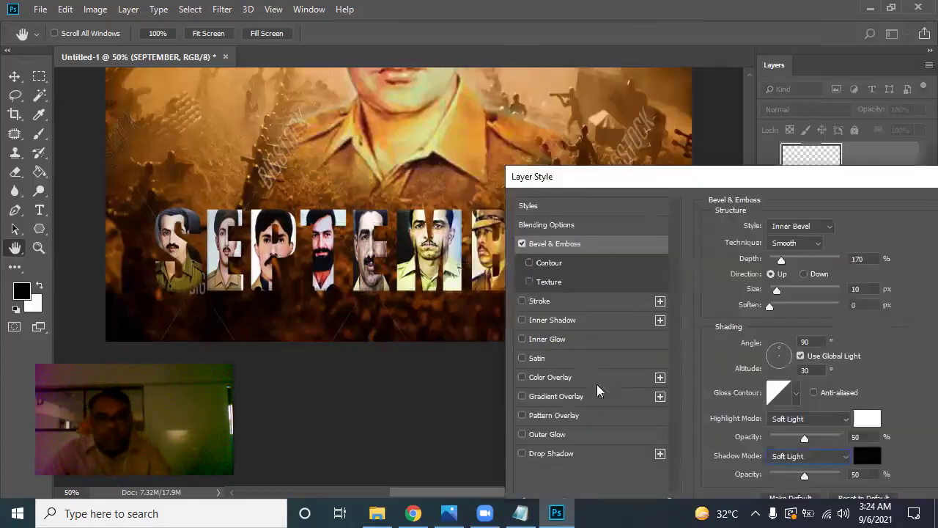
# Step: Enable a white Drop Shadow on SEPTEMBER: distance 0 px, spread 22%, size 15 px
pyautogui.click(571, 456)
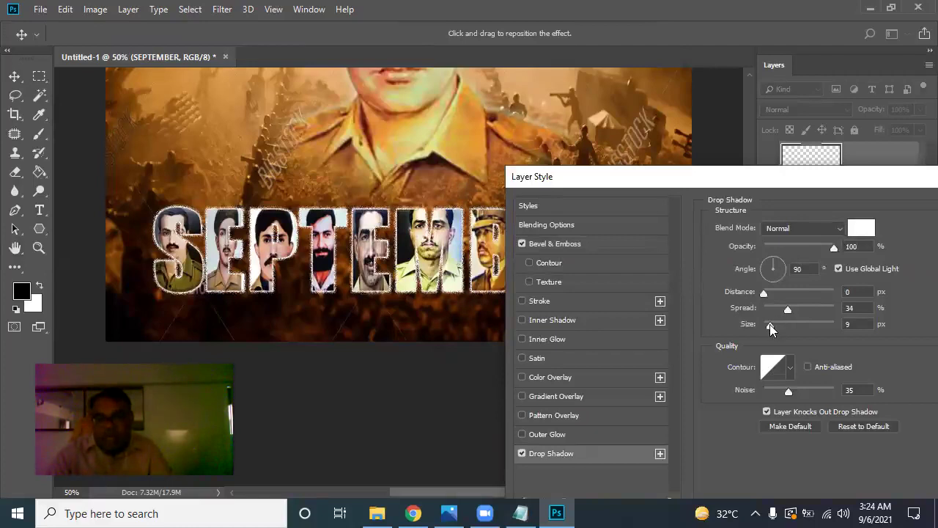
pyautogui.moveTo(774, 325); pyautogui.dragTo(769, 318)
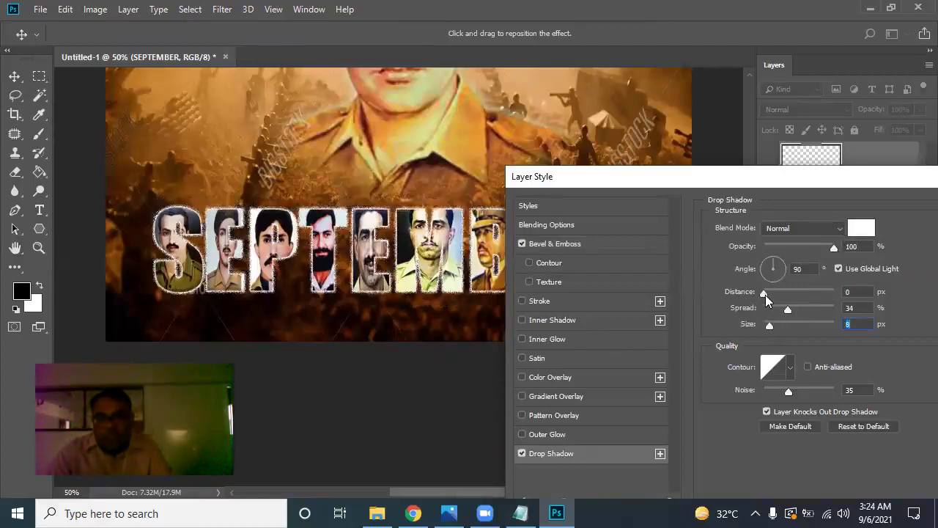
pyautogui.moveTo(765, 294); pyautogui.dragTo(764, 294)
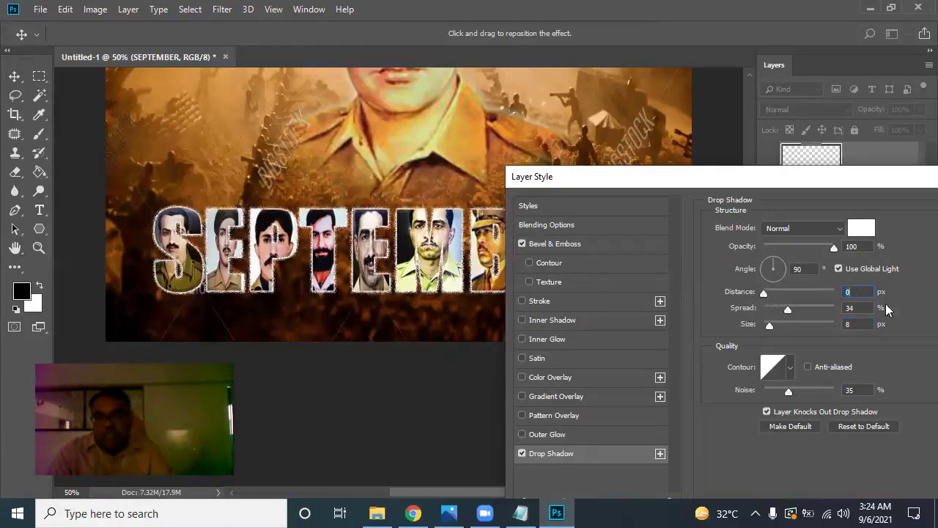
pyautogui.moveTo(789, 309); pyautogui.dragTo(775, 310)
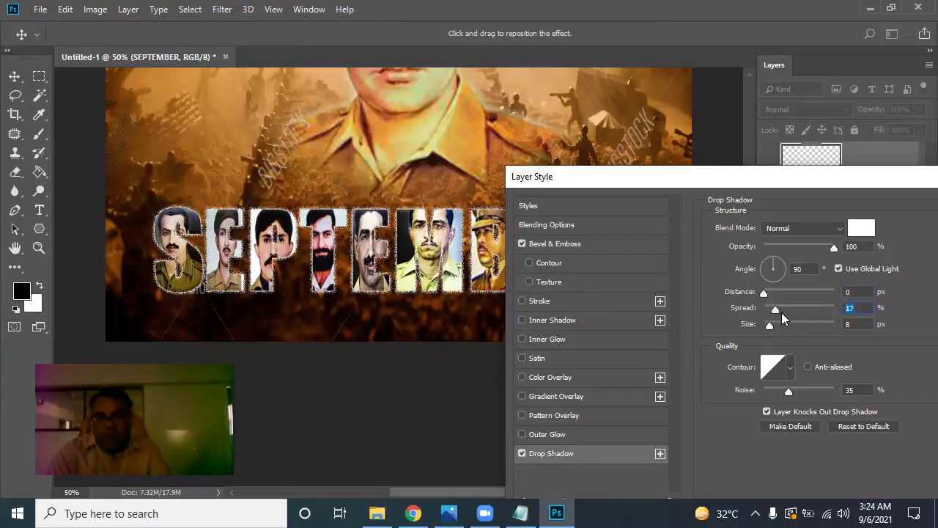
pyautogui.moveTo(776, 310); pyautogui.dragTo(777, 310)
pyautogui.write('22')
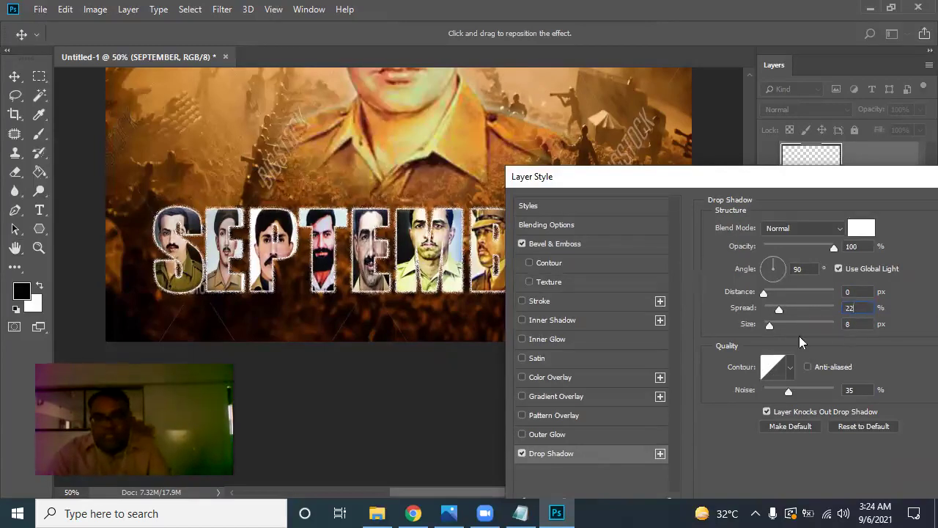
pyautogui.moveTo(770, 324); pyautogui.dragTo(772, 327)
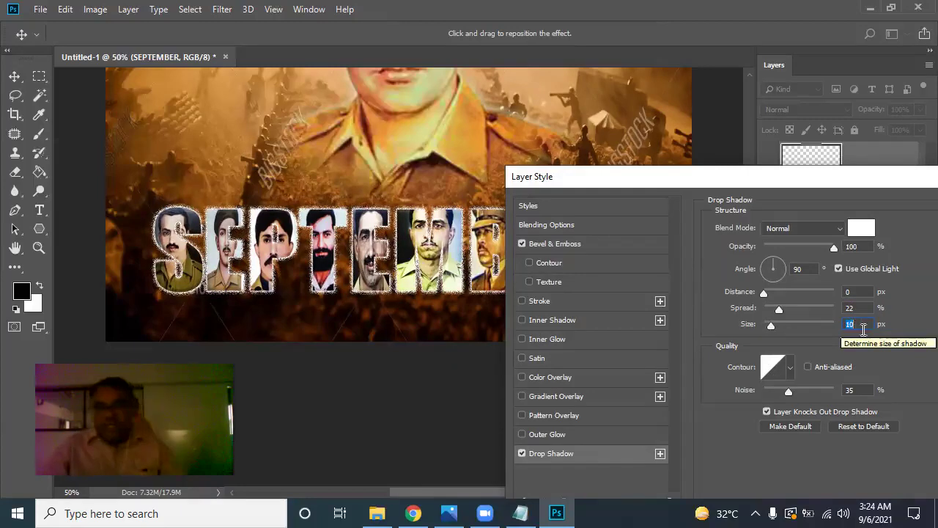
pyautogui.write('15')
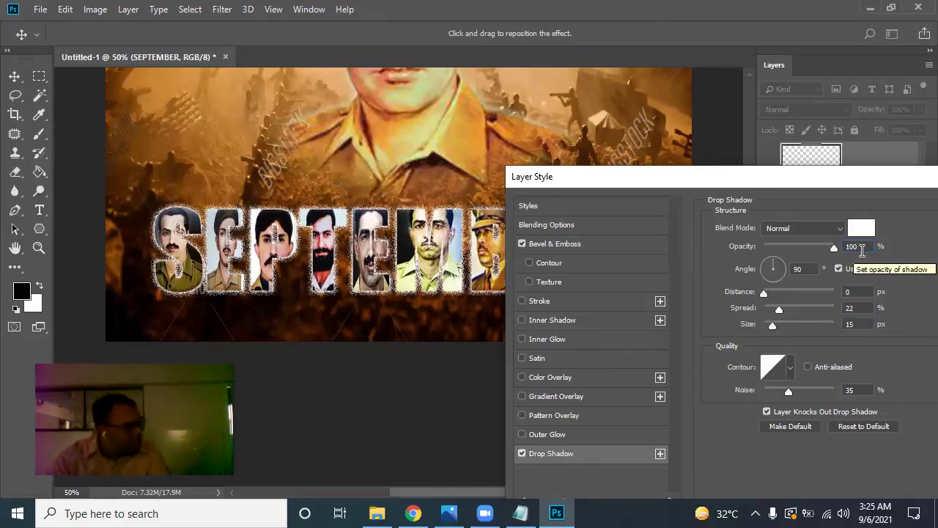
pyautogui.click(861, 293)
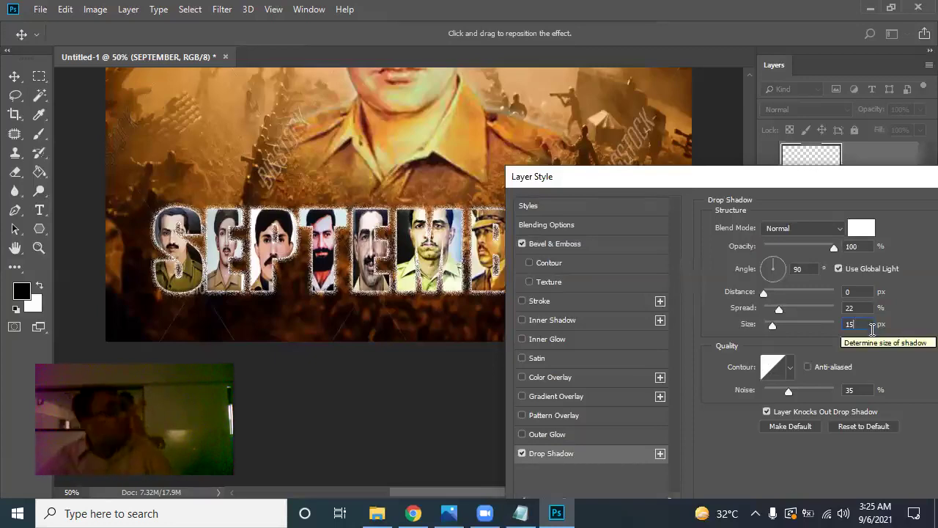
pyautogui.write('15')
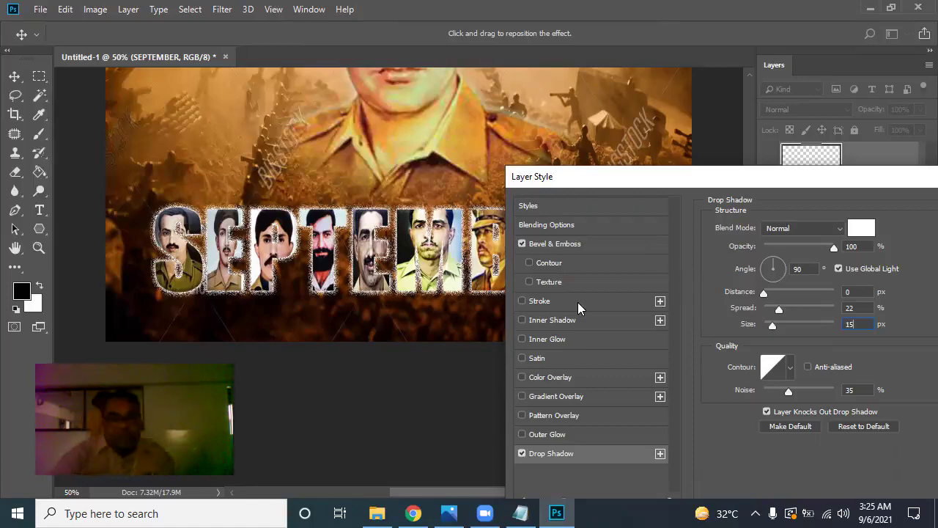
# Step: Add a 3 px black inside Stroke to SEPTEMBER and apply all the effects
pyautogui.click(580, 302)
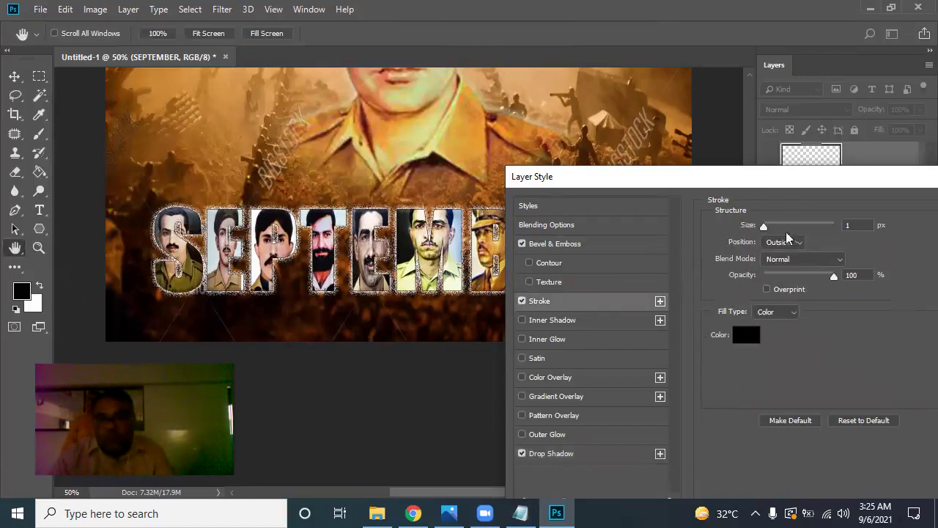
pyautogui.moveTo(764, 227); pyautogui.dragTo(764, 230)
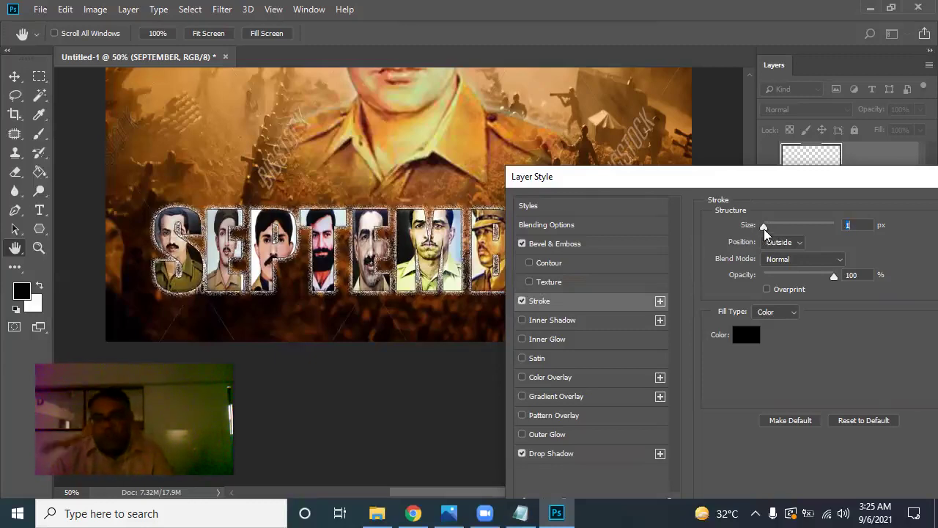
pyautogui.press('BackSpace')
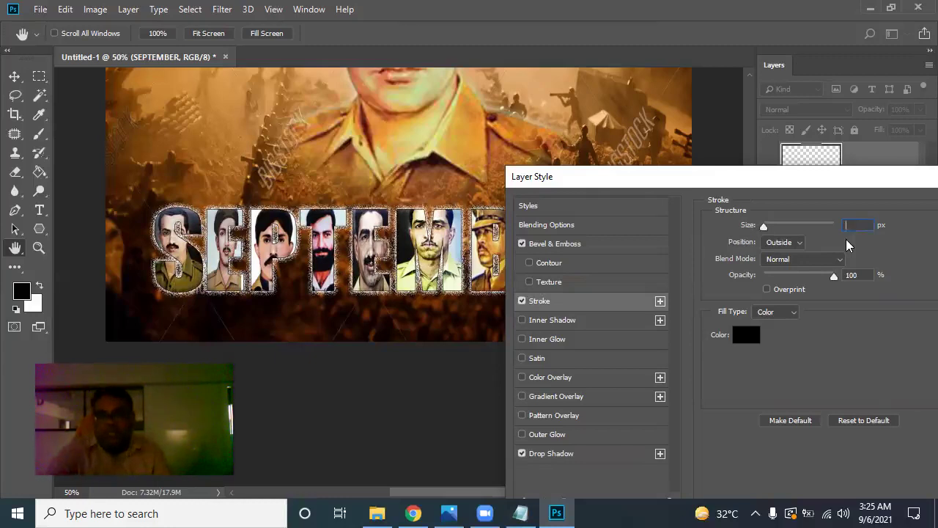
pyautogui.write('3')
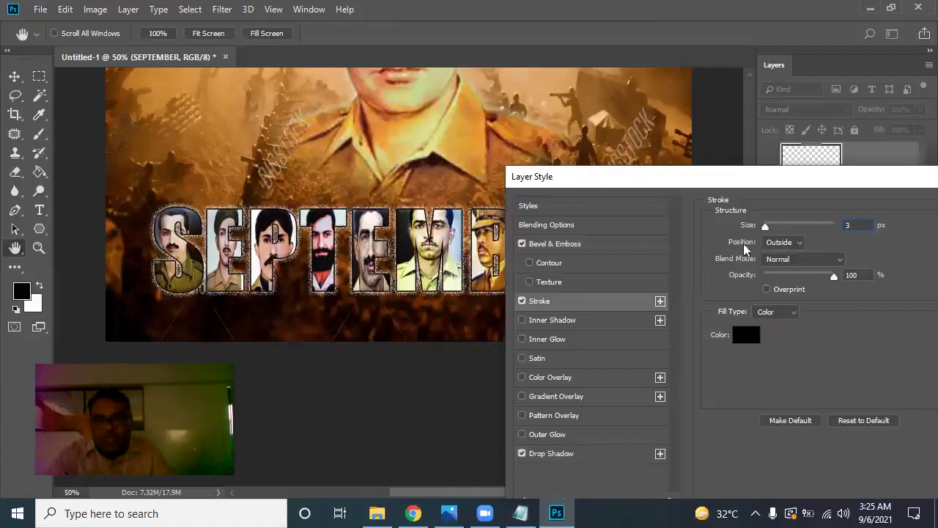
pyautogui.click(801, 246)
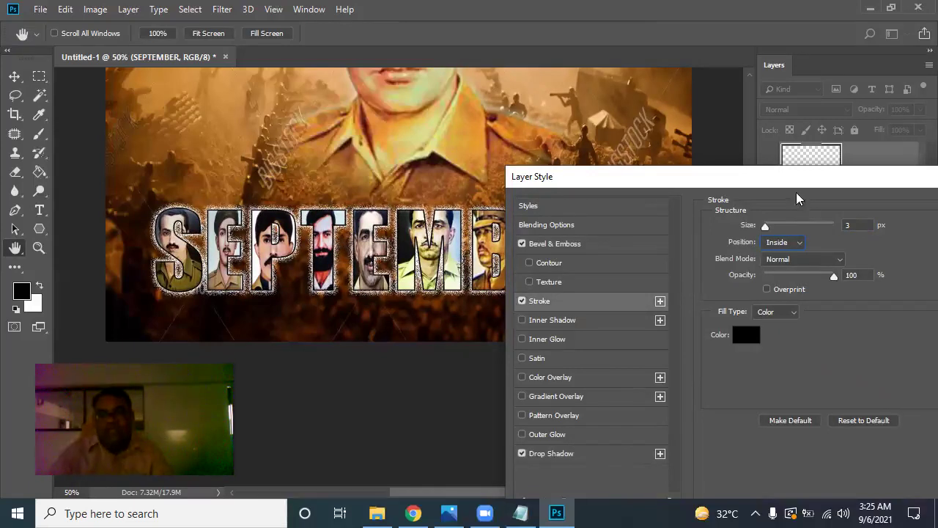
pyautogui.moveTo(660, 176); pyautogui.dragTo(467, 220)
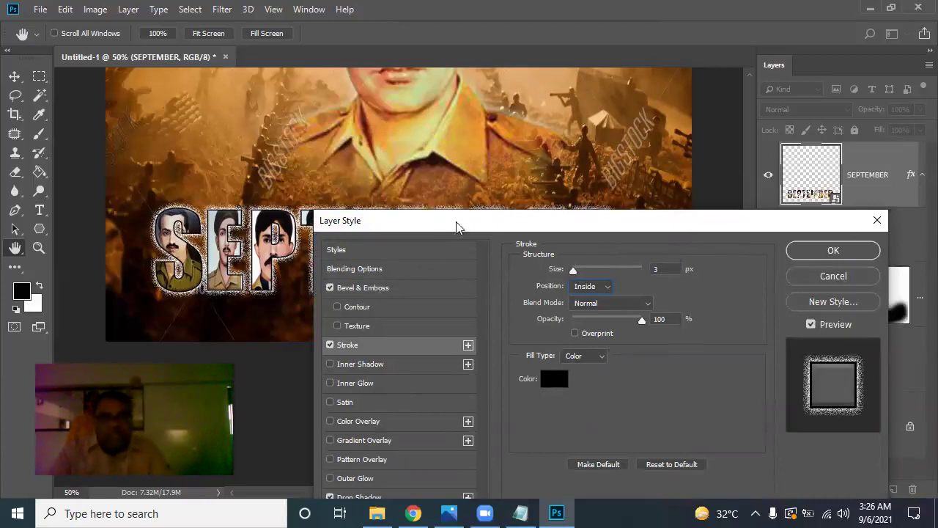
pyautogui.moveTo(456, 227); pyautogui.dragTo(526, 154)
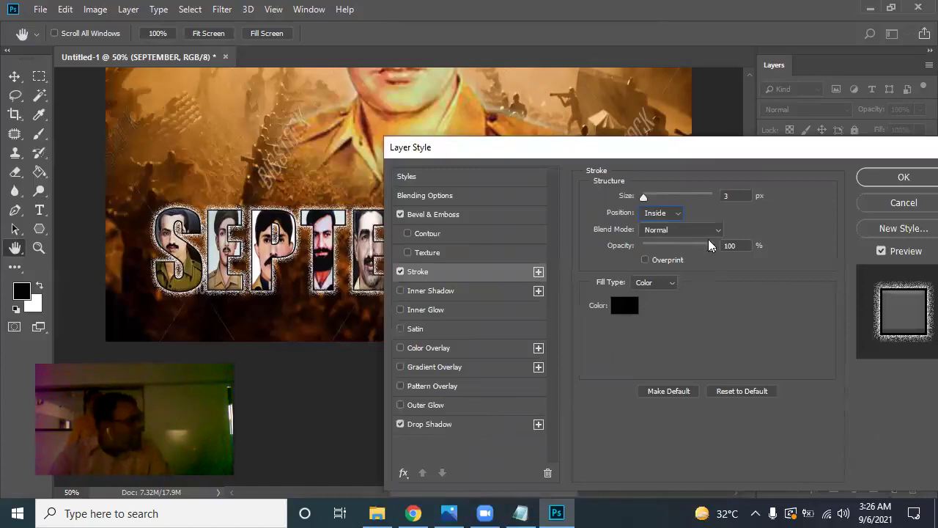
pyautogui.click(899, 177)
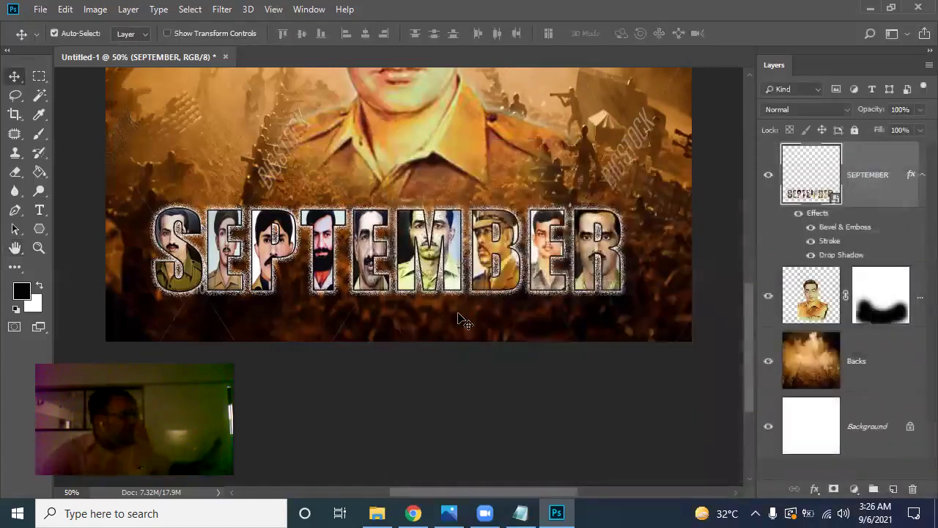
# Step: Collapse SEPTEMBER's effects list and pan the view up to the top of the poster
pyautogui.click(922, 177)
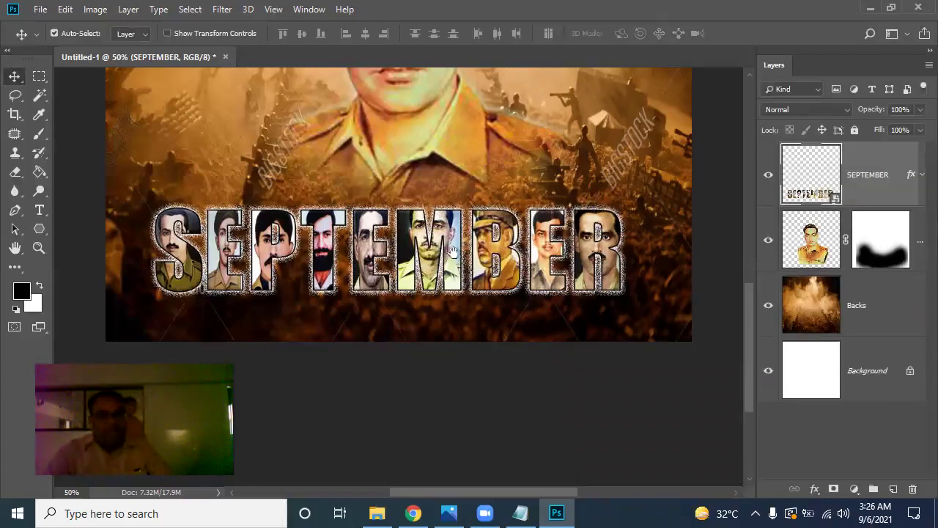
pyautogui.scroll(3, 484, 355)
pyautogui.moveTo(484, 356); pyautogui.dragTo(461, 334)
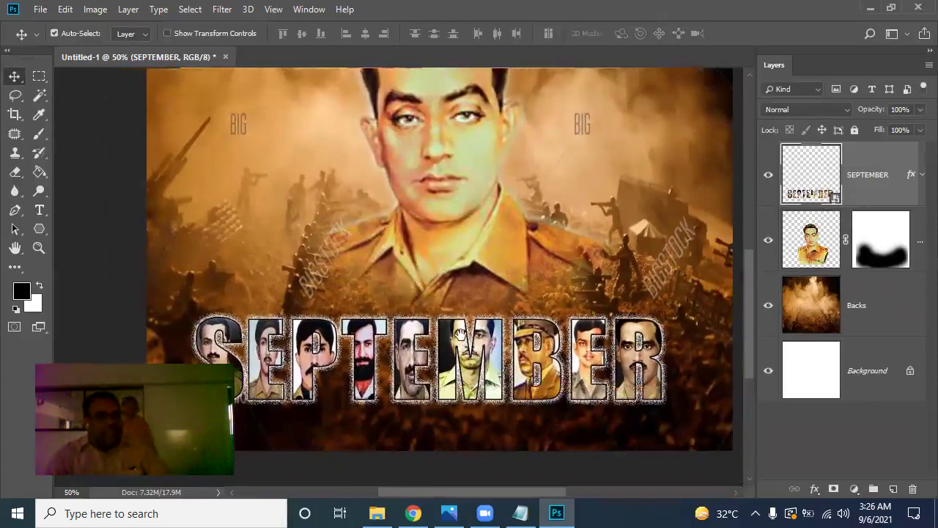
pyautogui.scroll(-2, 459, 334)
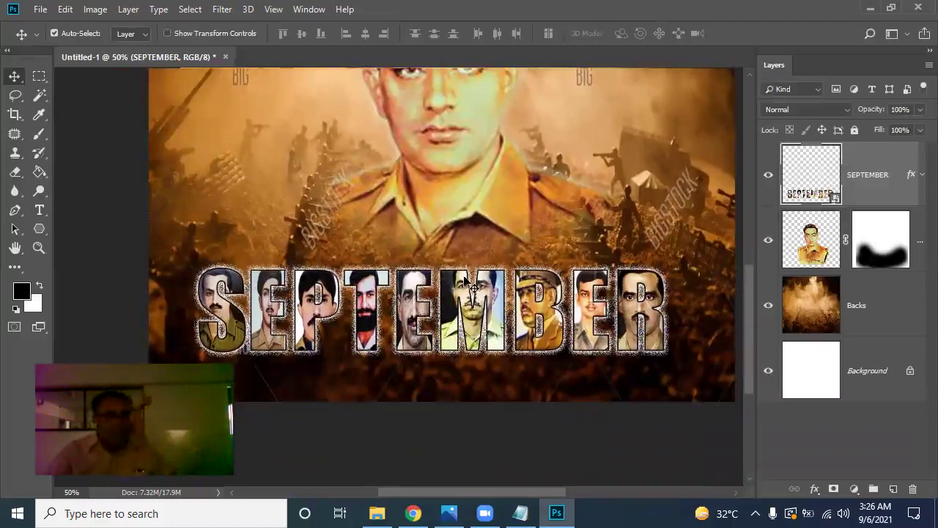
pyautogui.moveTo(451, 252); pyautogui.dragTo(462, 293)
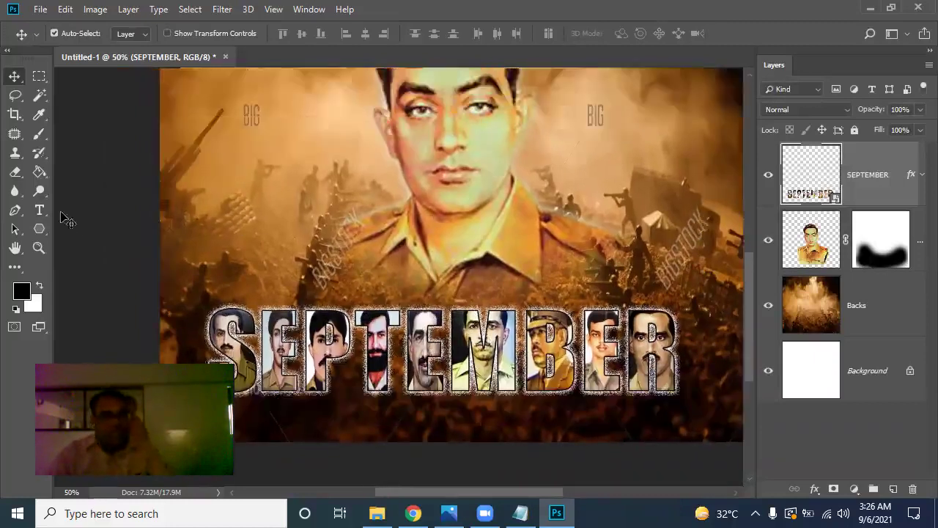
pyautogui.click(41, 212)
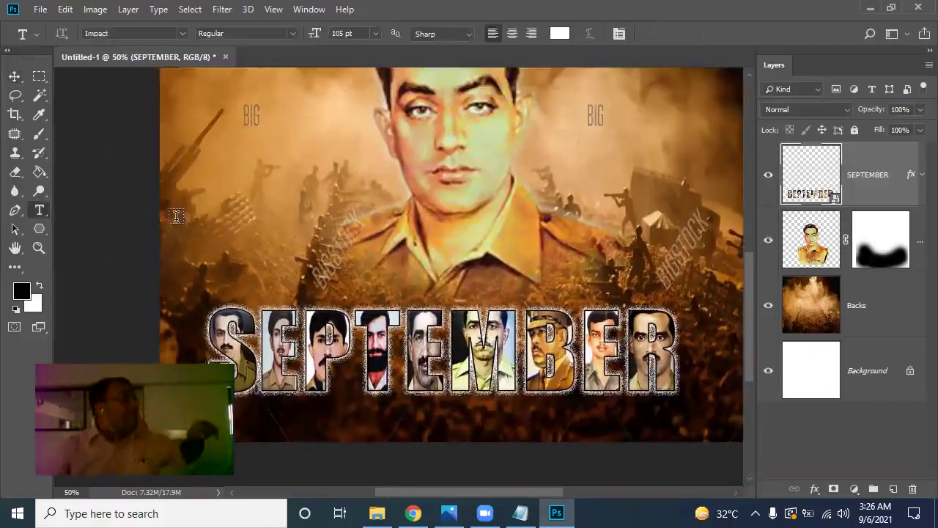
# Step: Type a white 6 near SEPTEMBER's left end and enlarge it about four times
pyautogui.click(234, 163)
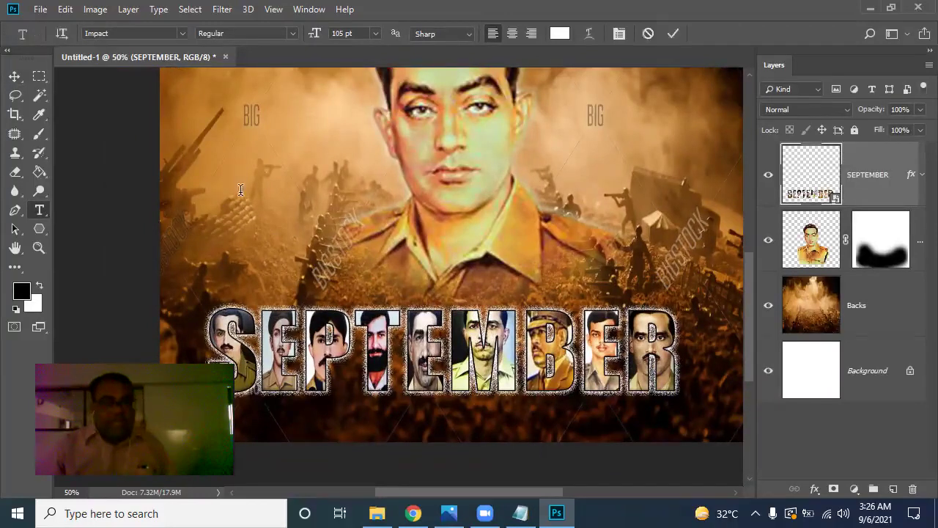
pyautogui.write('6')
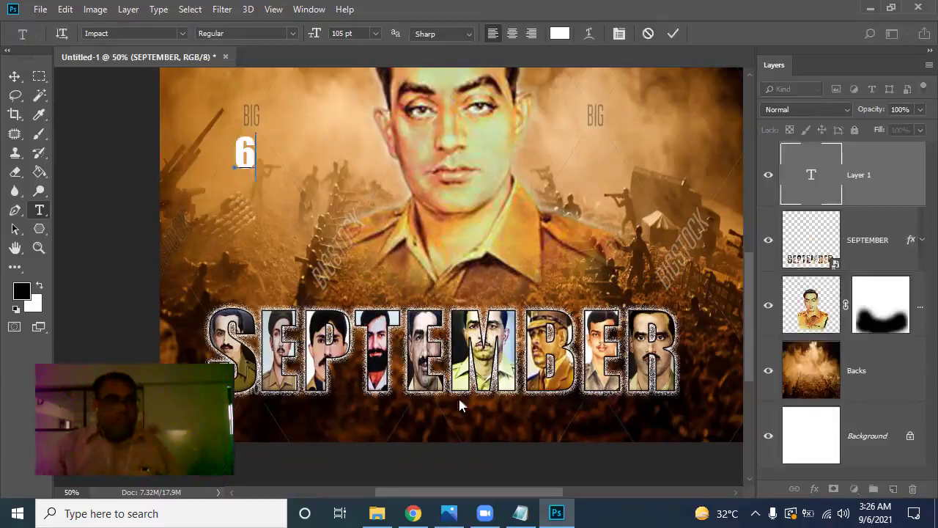
pyautogui.click(14, 77)
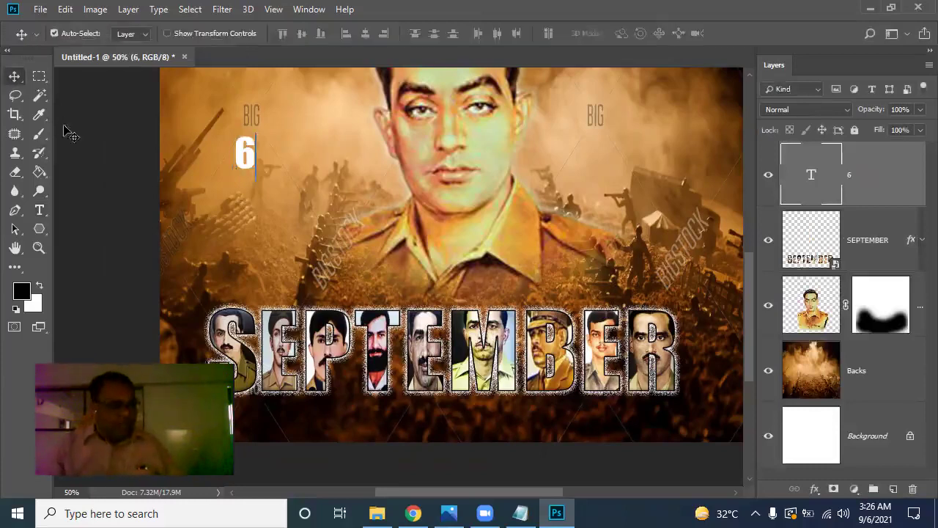
pyautogui.hotkey('ctrl', 't')
pyautogui.moveTo(266, 196)
pyautogui.mouseDown()
pyautogui.moveTo(370, 330)
pyautogui.moveTo(374, 323)
pyautogui.mouseUp()
pyautogui.press('Return')
# Step: Shrink the 6 slightly and place it above the S of SEPTEMBER
pyautogui.moveTo(324, 234); pyautogui.dragTo(287, 235)
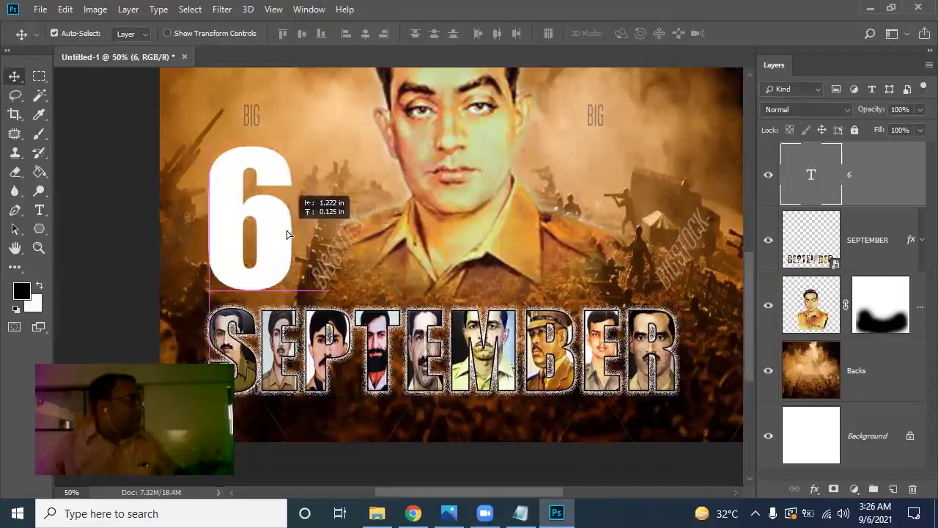
pyautogui.moveTo(287, 235)
pyautogui.mouseDown()
pyautogui.moveTo(337, 235)
pyautogui.moveTo(302, 242)
pyautogui.mouseUp()
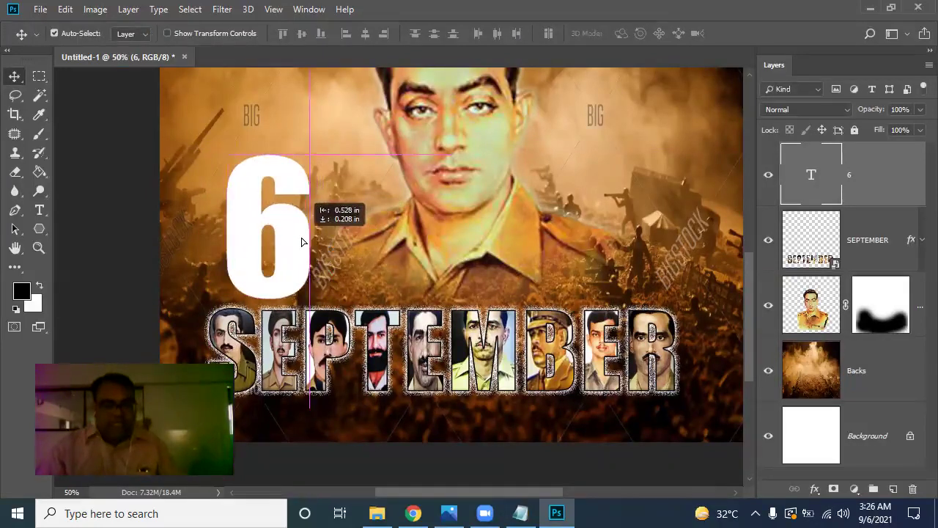
pyautogui.hotkey('ctrl', 't')
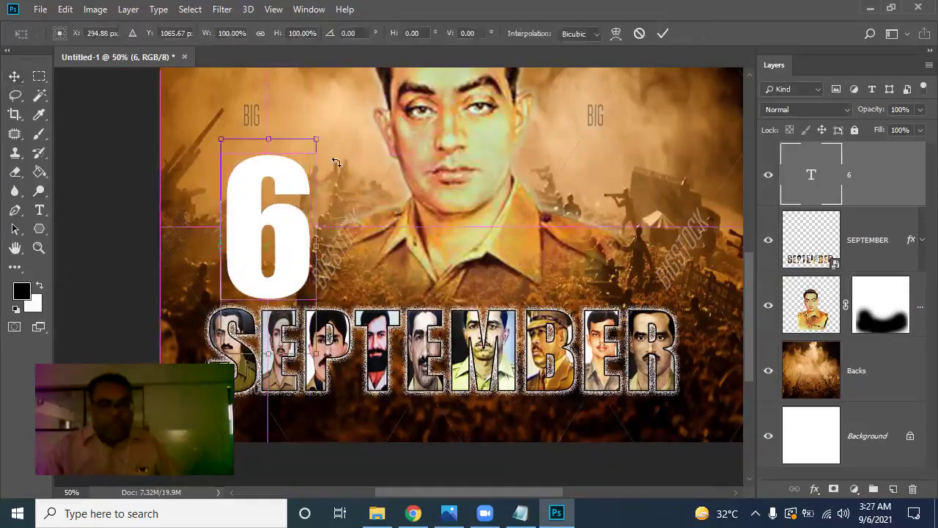
pyautogui.moveTo(316, 133); pyautogui.dragTo(302, 168)
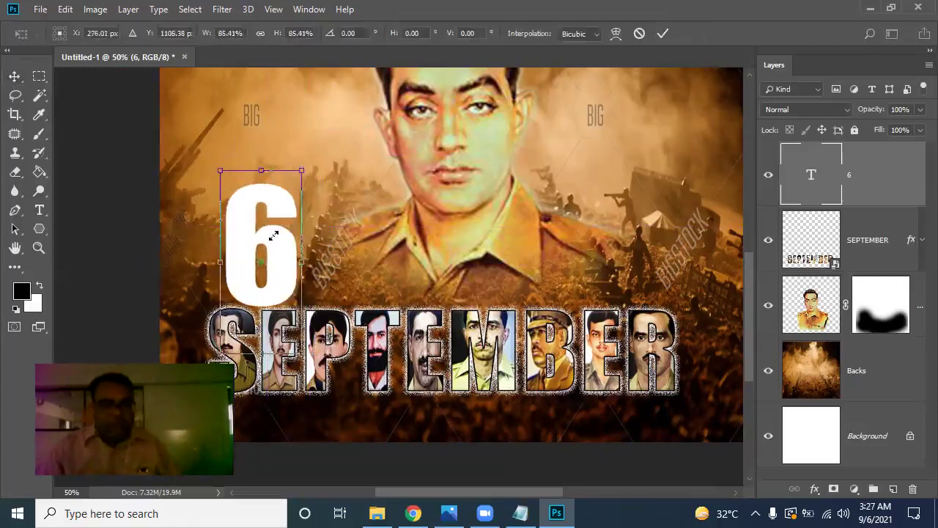
pyautogui.moveTo(350, 249)
pyautogui.mouseDown()
pyautogui.moveTo(455, 251)
pyautogui.moveTo(271, 244)
pyautogui.mouseUp()
pyautogui.press('Return')
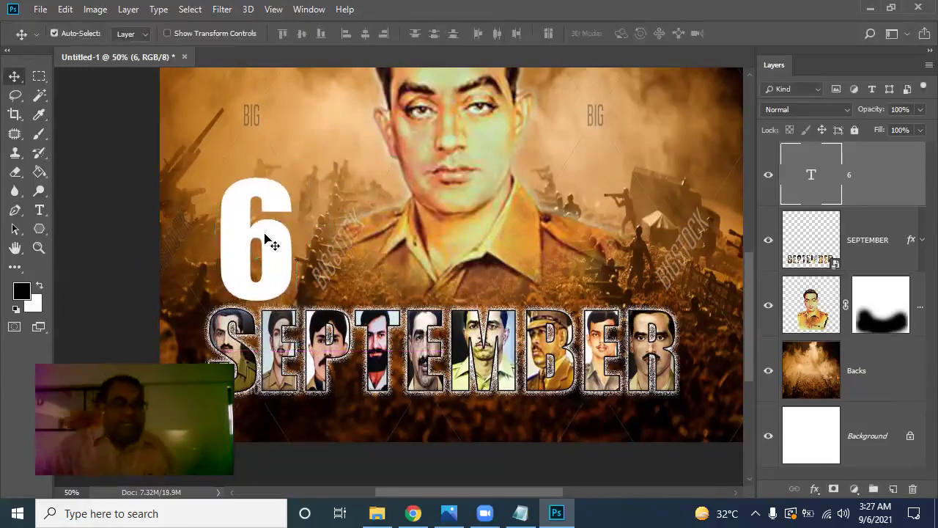
pyautogui.press('ctrl')
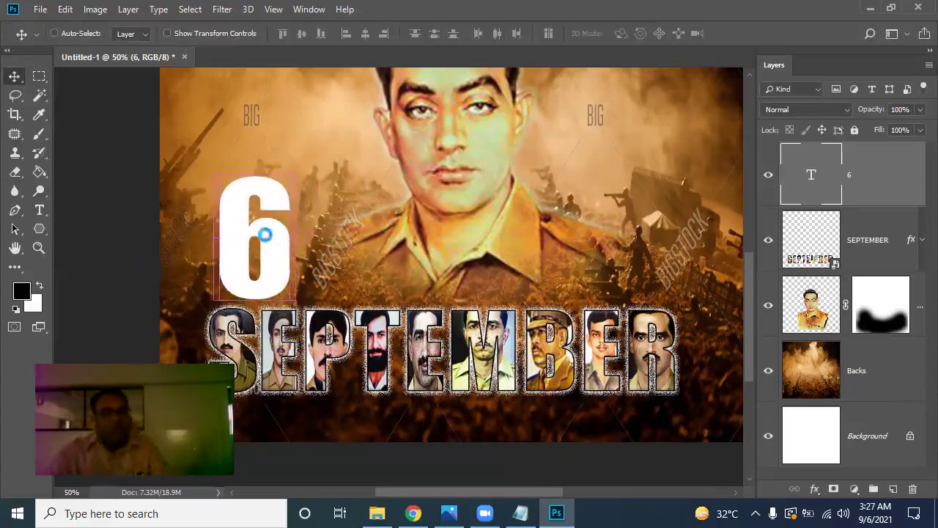
# Step: Open the pak-flag image and close it again
pyautogui.hotkey('ctrl', 'o')
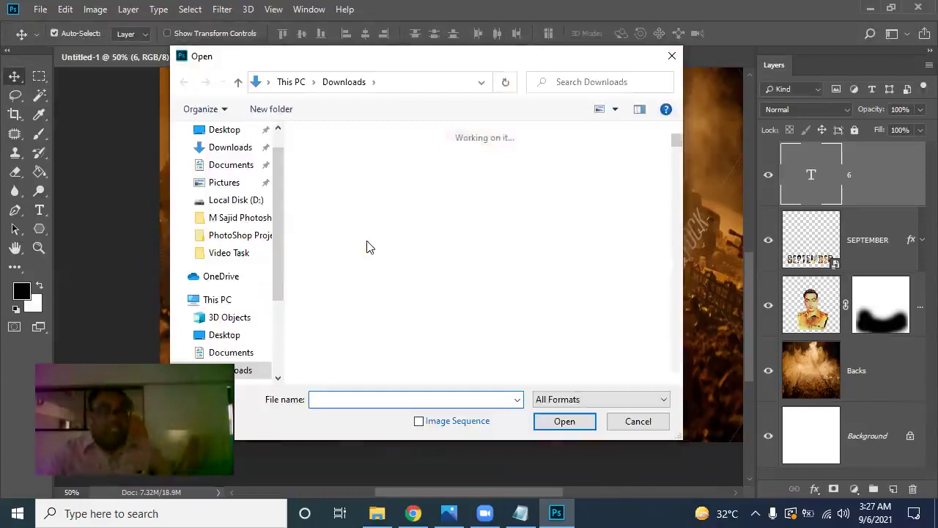
pyautogui.doubleClick(592, 207)
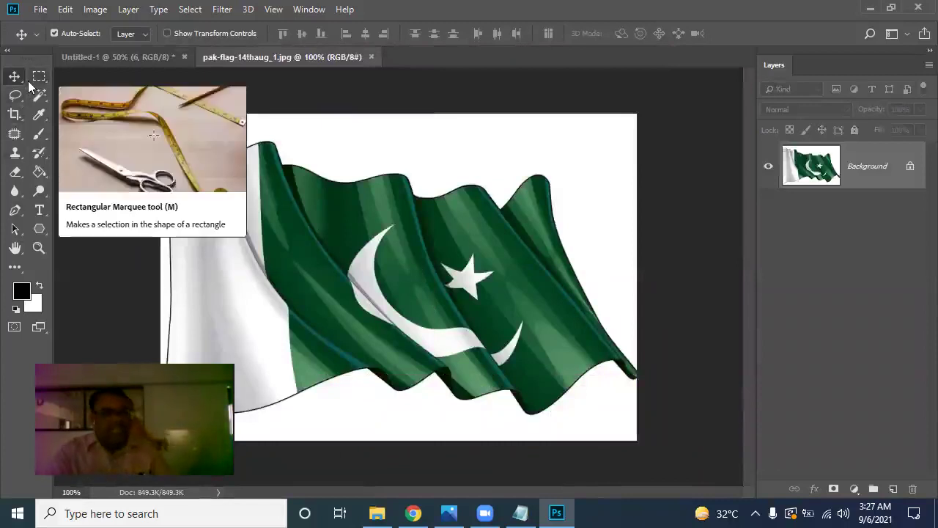
pyautogui.hotkey('ctrl', 'w')
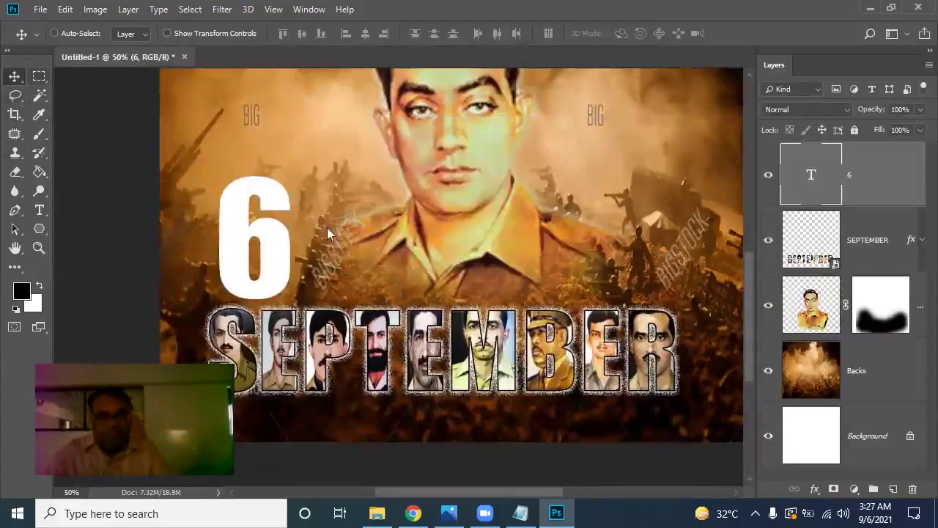
# Step: Open Flag.jpg from the Downloads folder
pyautogui.hotkey('ctrl', 'o')
pyautogui.click(444, 281)
pyautogui.scroll(-2, 446, 282)
pyautogui.scroll(-2, 447, 281)
pyautogui.scroll(-1, 449, 282)
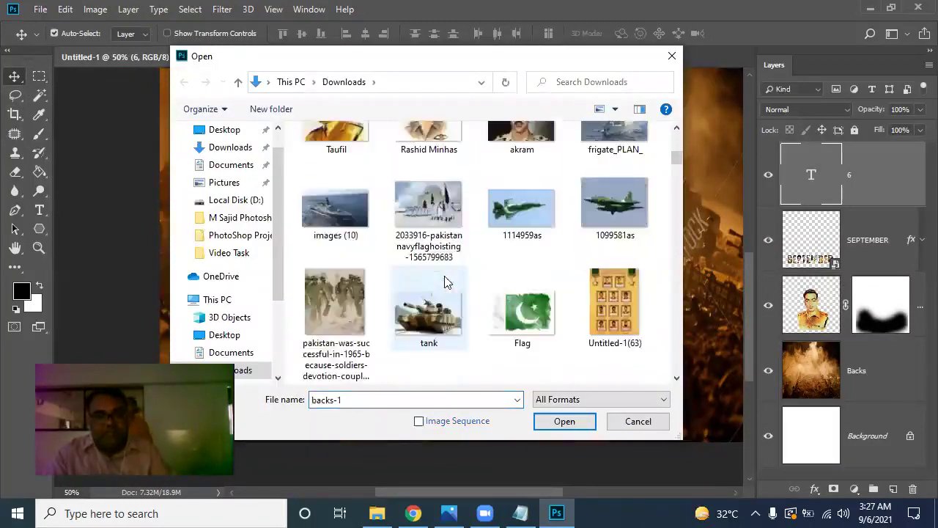
pyautogui.doubleClick(522, 310)
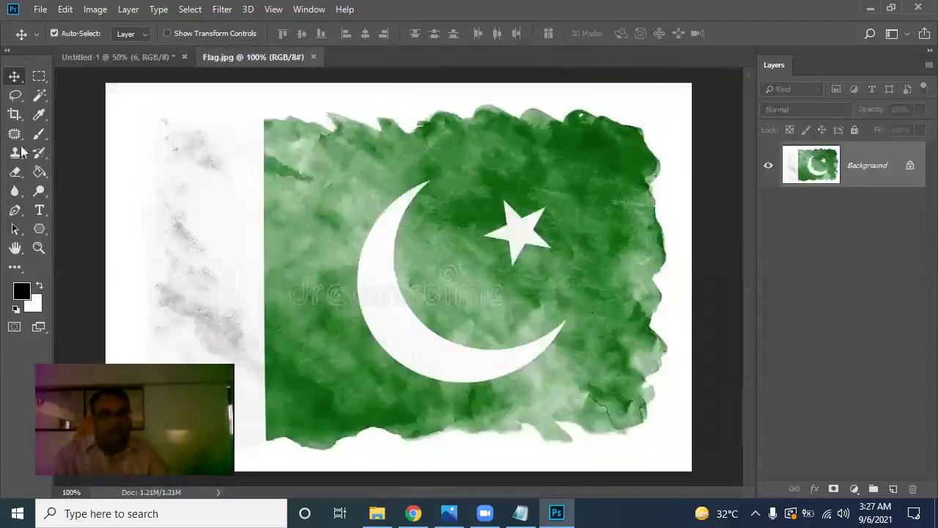
# Step: Copy the flag's crescent-and-star area onto the poster, scale it over the 6, and clip it
pyautogui.click(37, 78)
pyautogui.moveTo(240, 137); pyautogui.dragTo(597, 403)
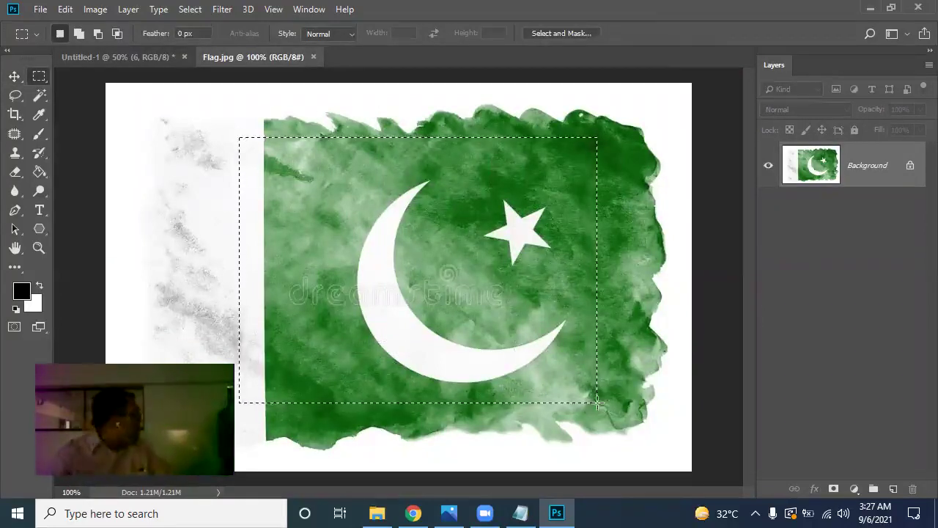
pyautogui.hotkey('ctrl', 'Tab')
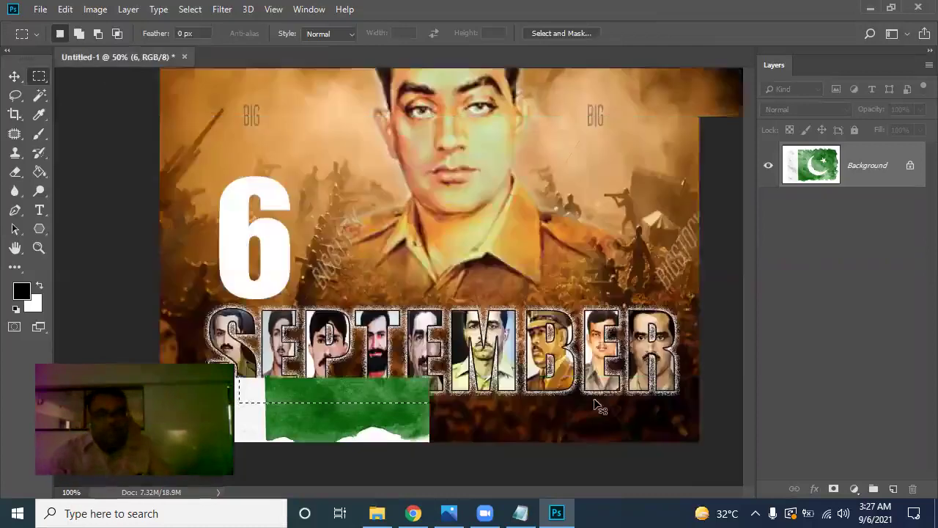
pyautogui.hotkey('ctrl', 'v')
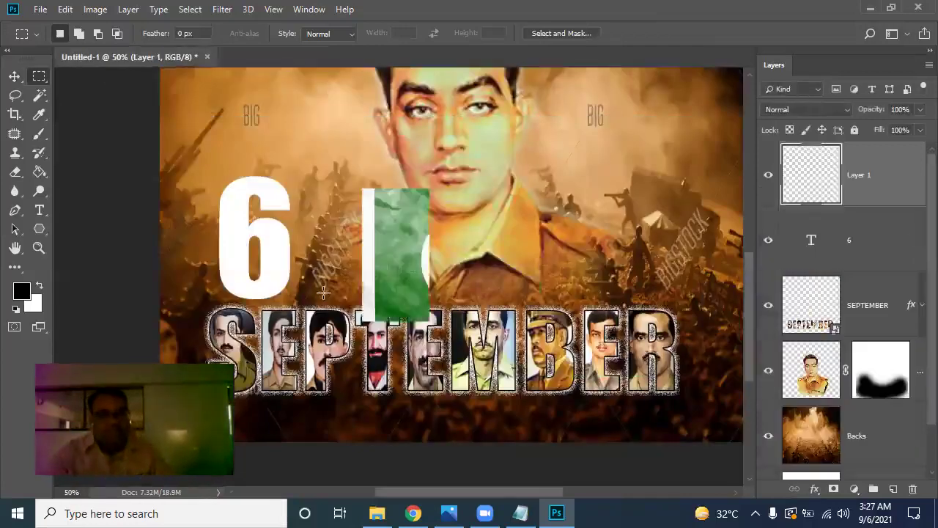
pyautogui.hotkey('ctrl', 't')
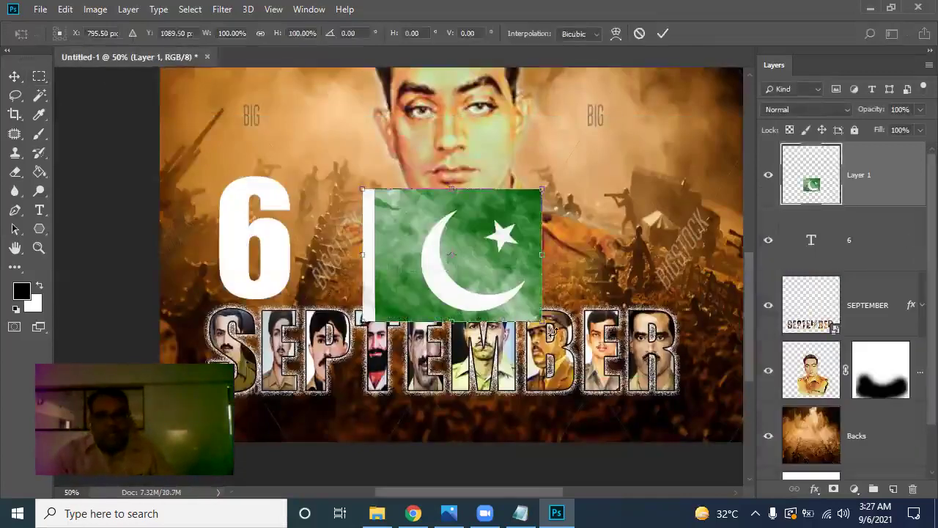
pyautogui.moveTo(519, 312)
pyautogui.mouseDown()
pyautogui.moveTo(492, 269)
pyautogui.moveTo(258, 233)
pyautogui.moveTo(269, 233)
pyautogui.moveTo(242, 307)
pyautogui.mouseUp()
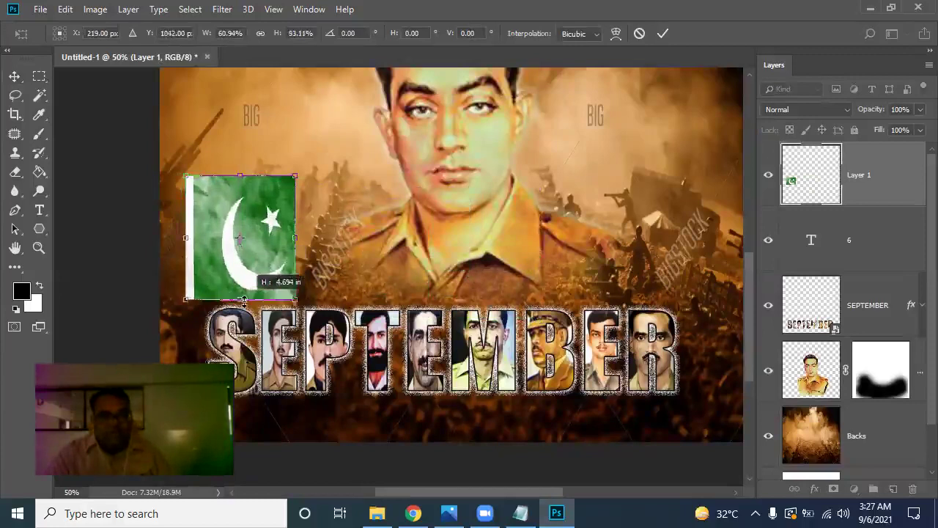
pyautogui.moveTo(296, 242); pyautogui.dragTo(299, 243)
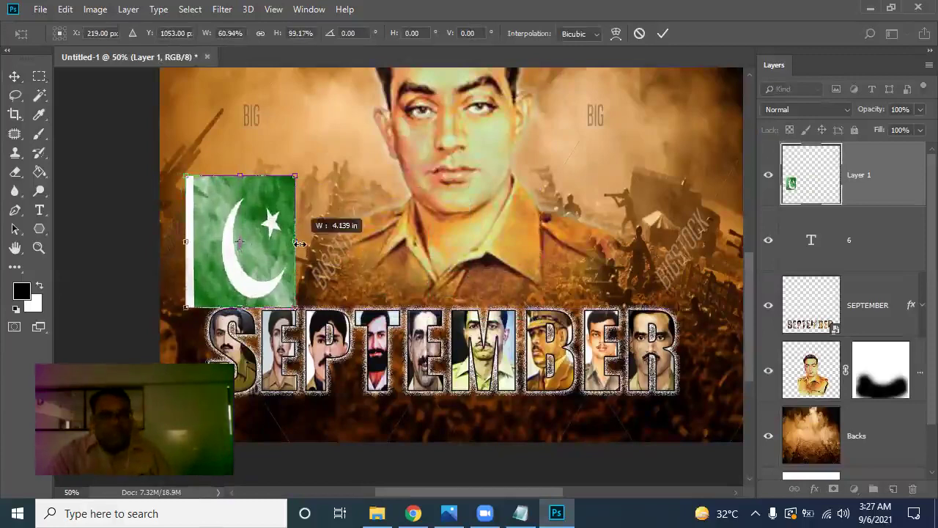
pyautogui.moveTo(185, 241); pyautogui.dragTo(196, 241)
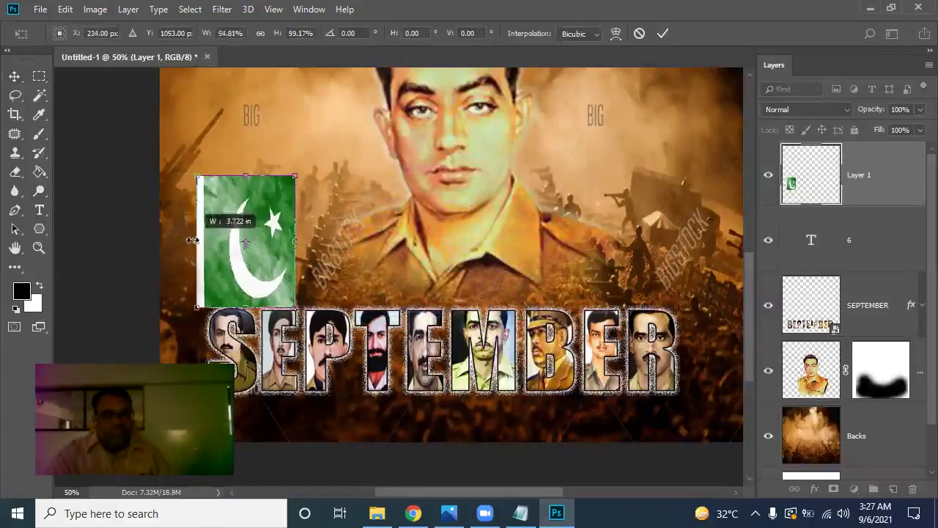
pyautogui.press('Return')
pyautogui.hotkey('ctrl', 'alt', 'g')
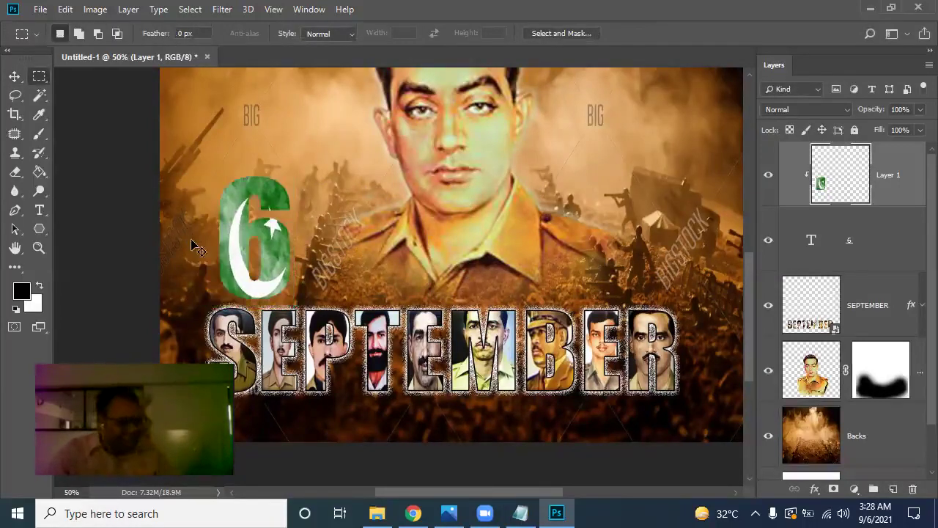
# Step: Narrow the clipped flag from its sides so it fits the 6
pyautogui.hotkey('ctrl', 't')
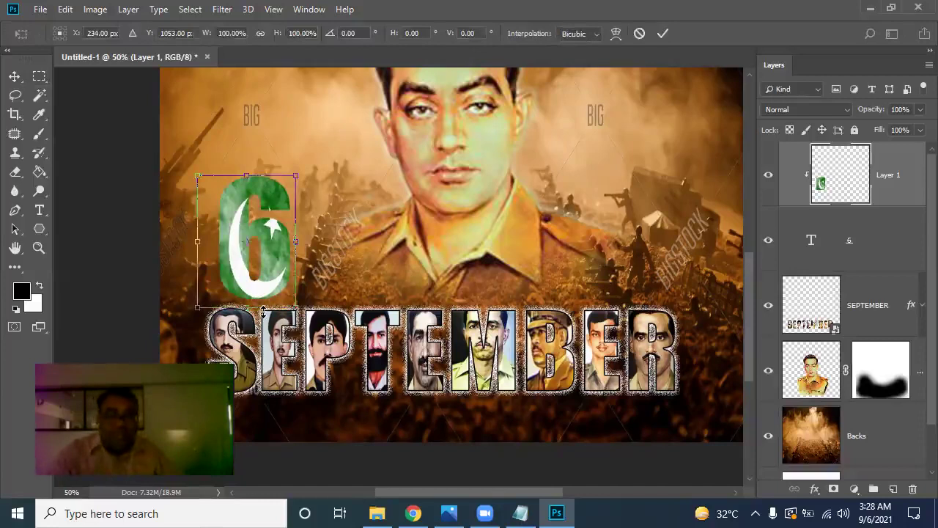
pyautogui.moveTo(268, 307); pyautogui.dragTo(270, 299)
pyautogui.moveTo(198, 241); pyautogui.dragTo(214, 246)
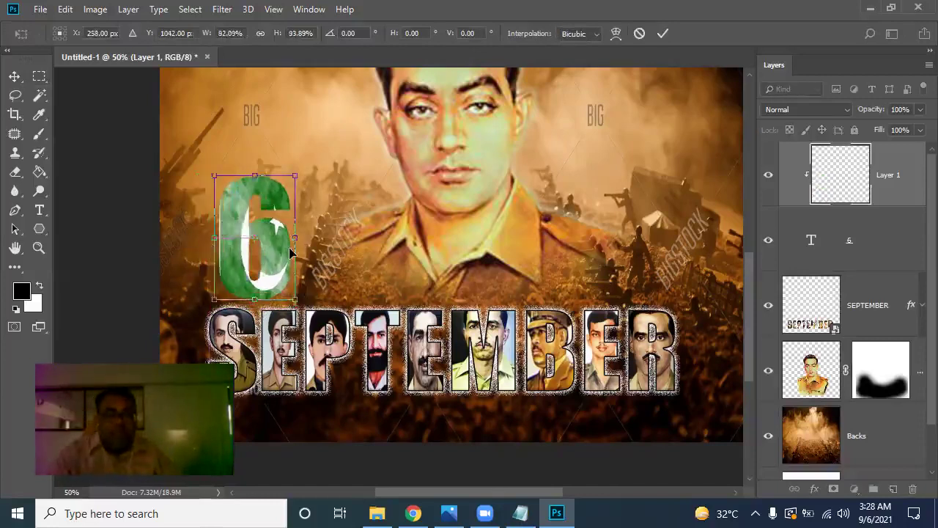
pyautogui.moveTo(296, 238); pyautogui.dragTo(293, 238)
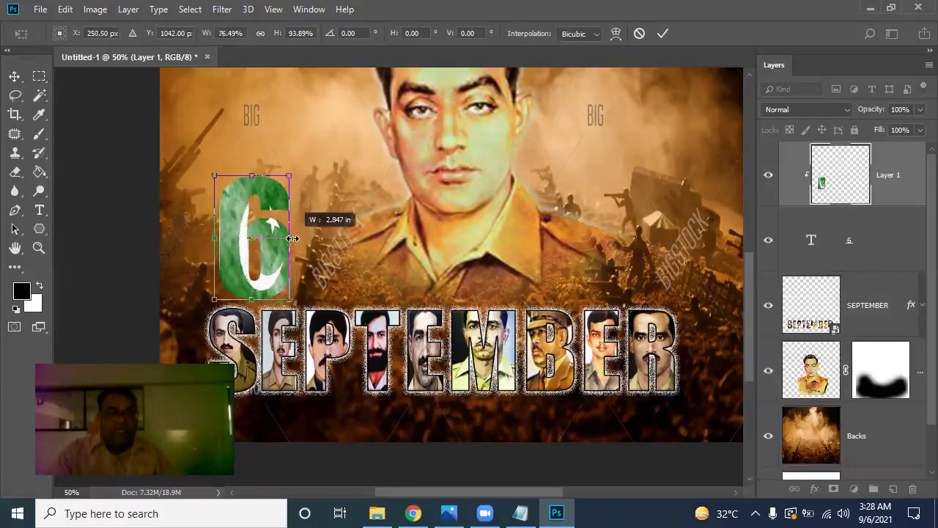
pyautogui.press('Return')
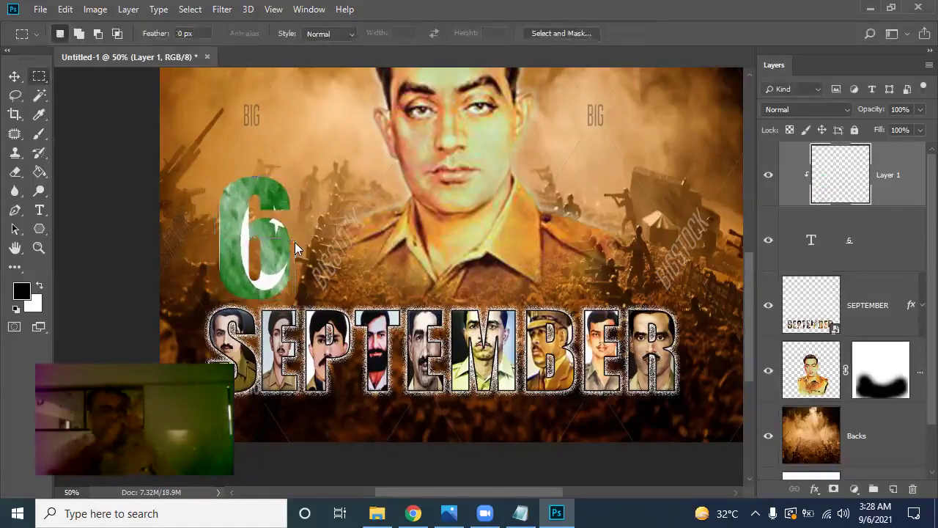
pyautogui.hotkey('ctrl', 't')
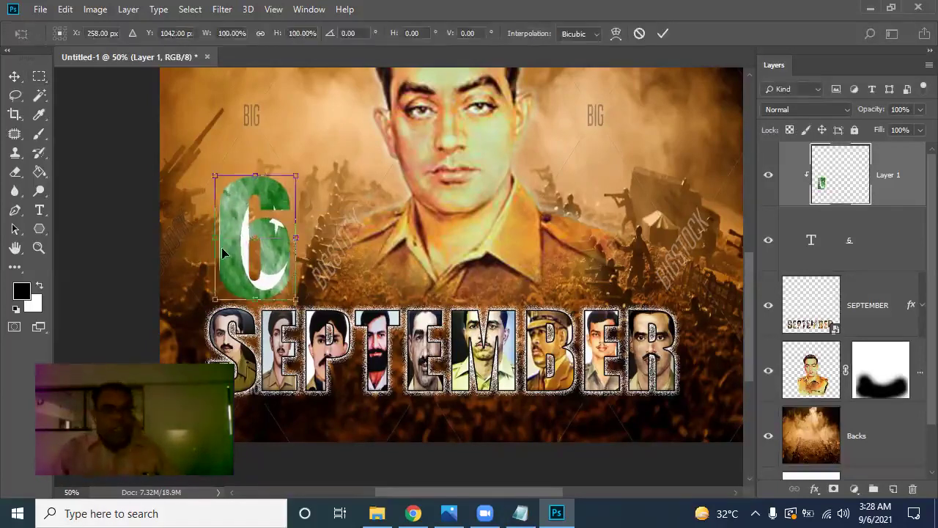
pyautogui.moveTo(209, 246); pyautogui.dragTo(211, 246)
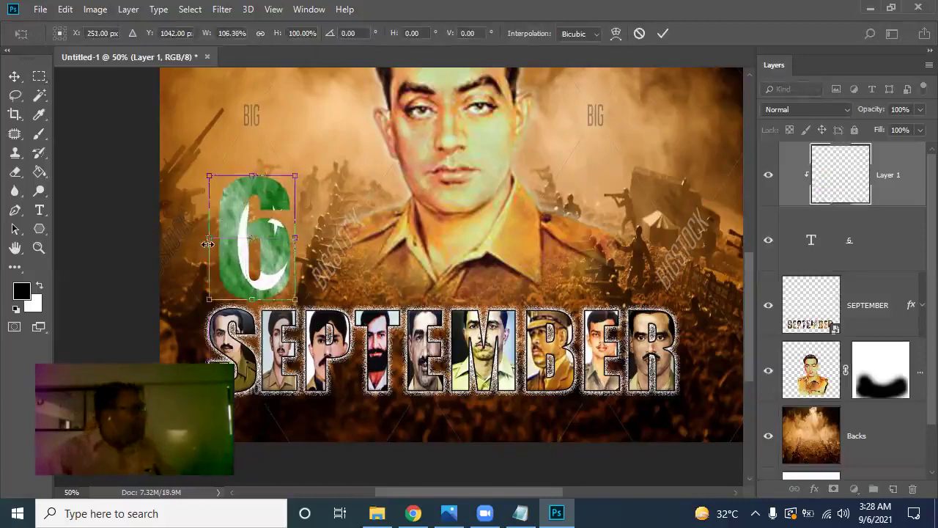
pyautogui.press('Return')
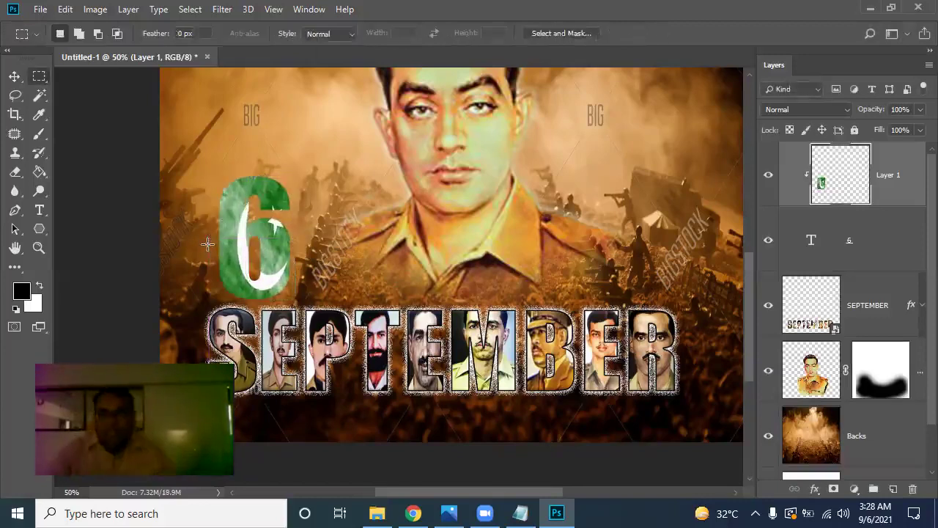
# Step: Convert the flag and 6 text layers into one smart object named 6
pyautogui.keyDown('ctrl'); pyautogui.click(881, 243); pyautogui.keyUp('ctrl')
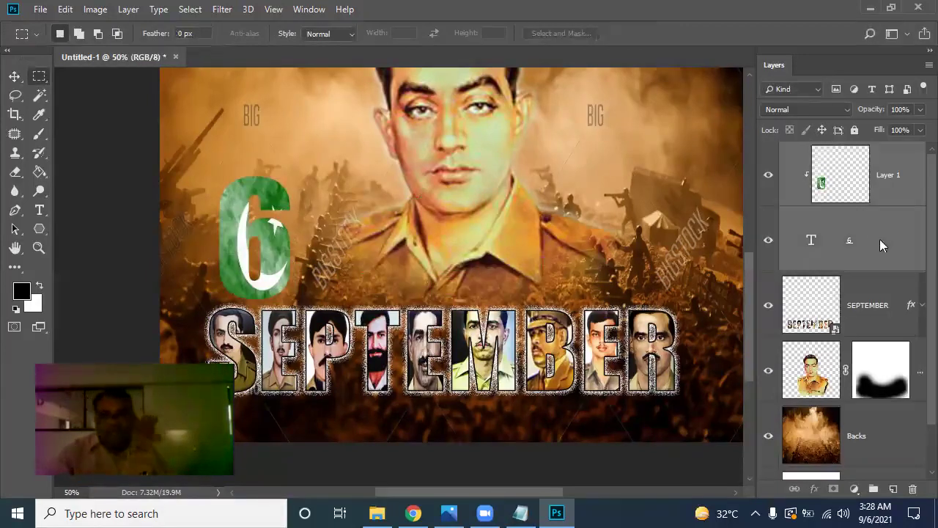
pyautogui.rightClick(880, 243)
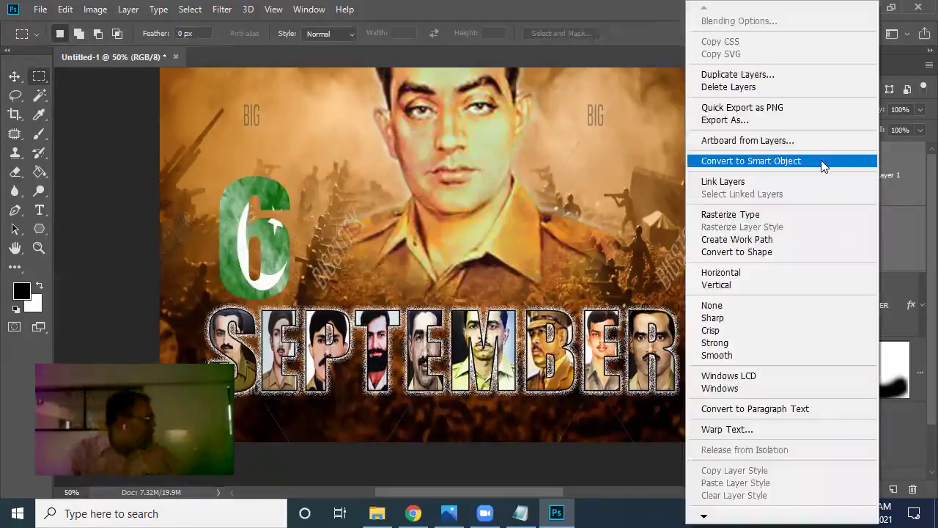
pyautogui.click(822, 163)
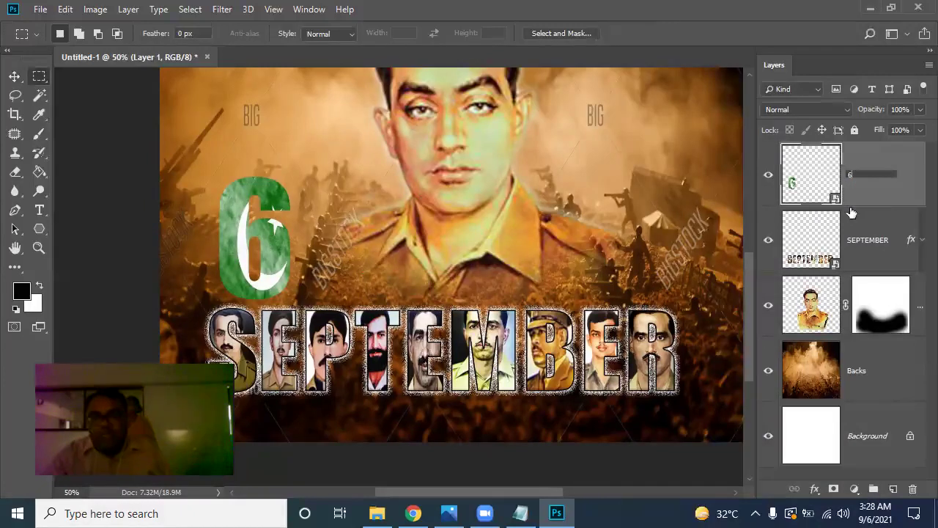
pyautogui.press('Return')
# Step: Open Blending Options for the 6 layer and close them unchanged
pyautogui.click(883, 247)
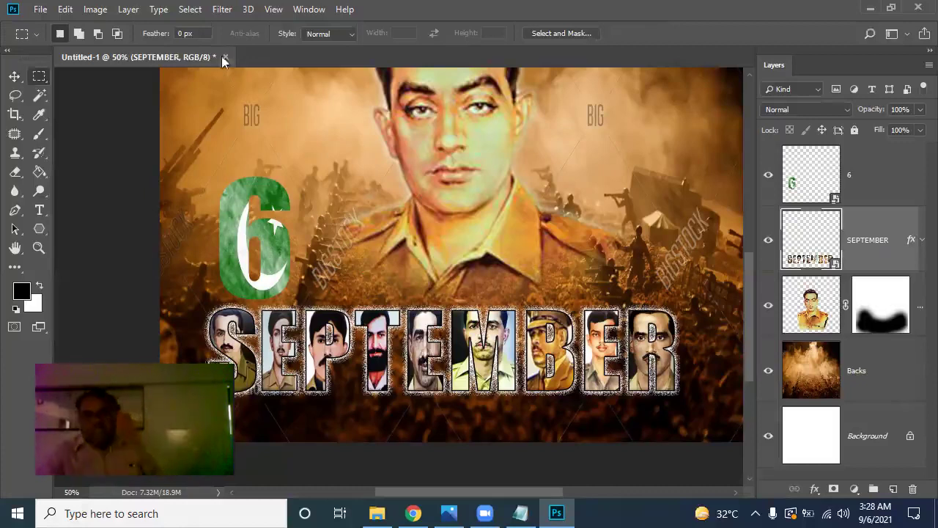
pyautogui.rightClick(880, 190)
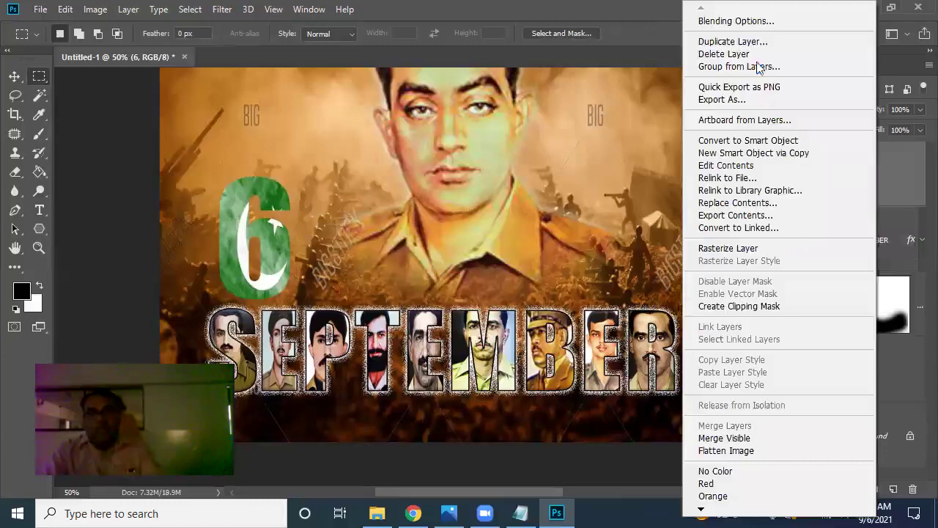
pyautogui.click(749, 26)
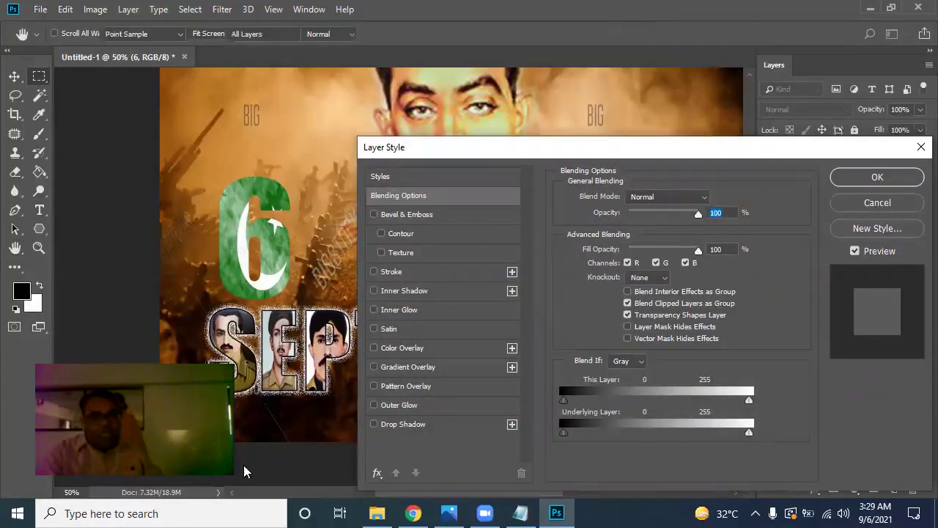
pyautogui.press('Return')
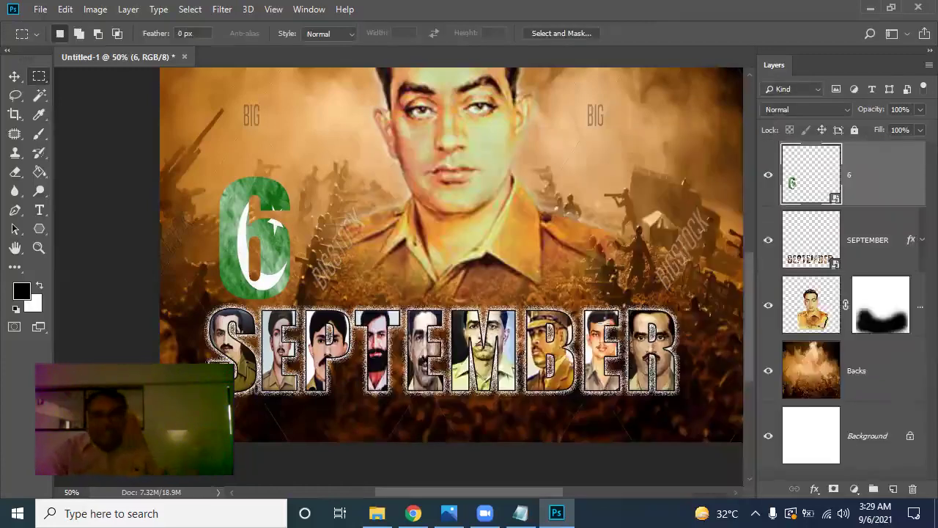
# Step: Copy the layer style from the SEPTEMBER layer
pyautogui.click(888, 249)
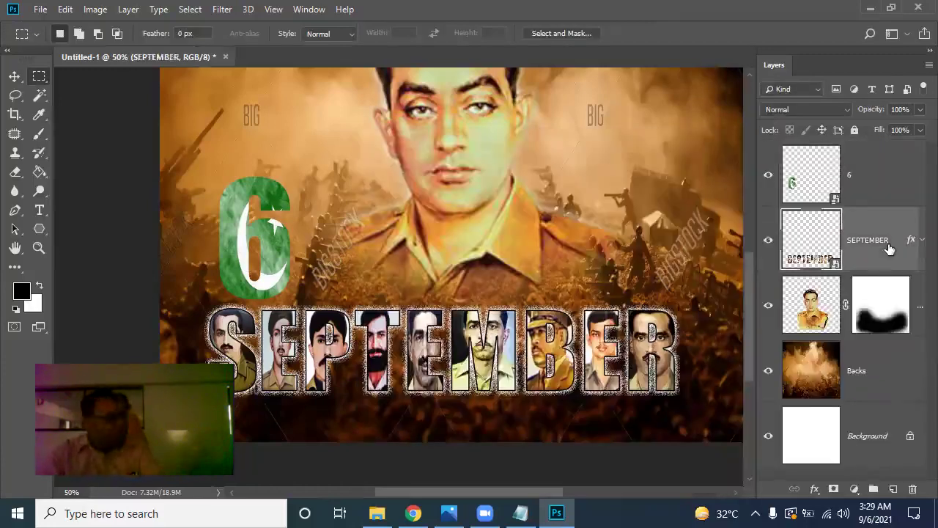
pyautogui.rightClick(889, 246)
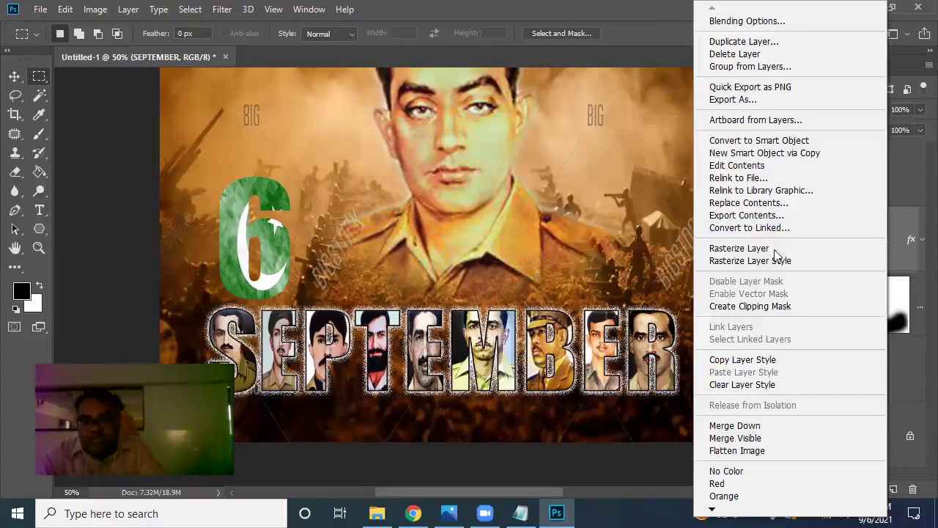
pyautogui.click(903, 261)
pyautogui.rightClick(916, 248)
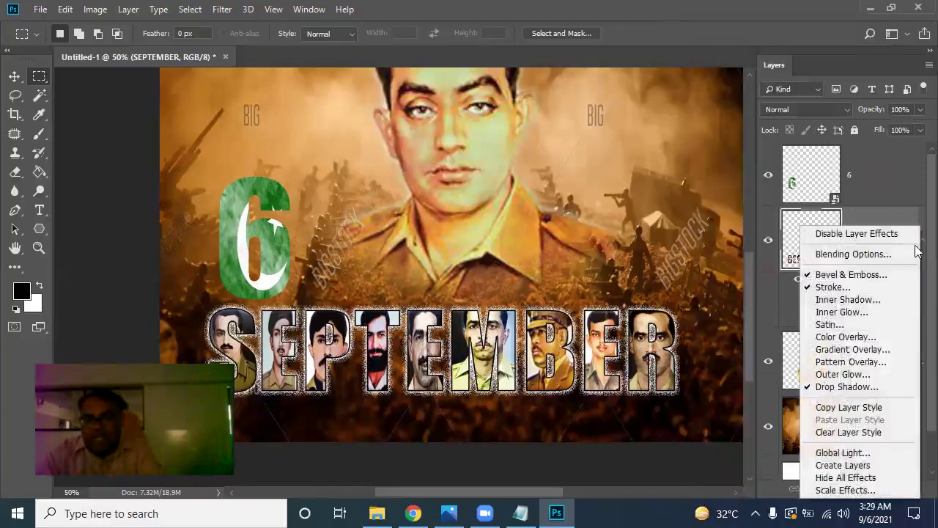
pyautogui.click(844, 218)
pyautogui.rightClick(818, 230)
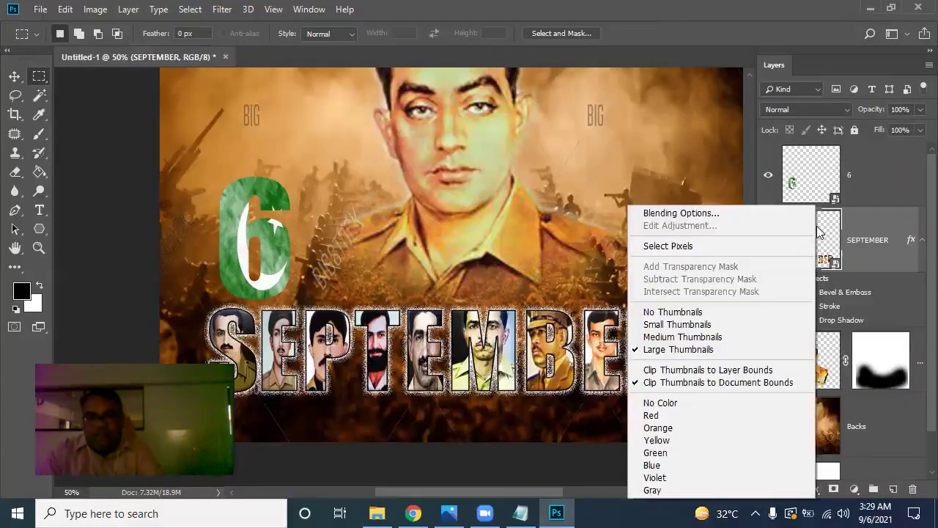
pyautogui.click(859, 219)
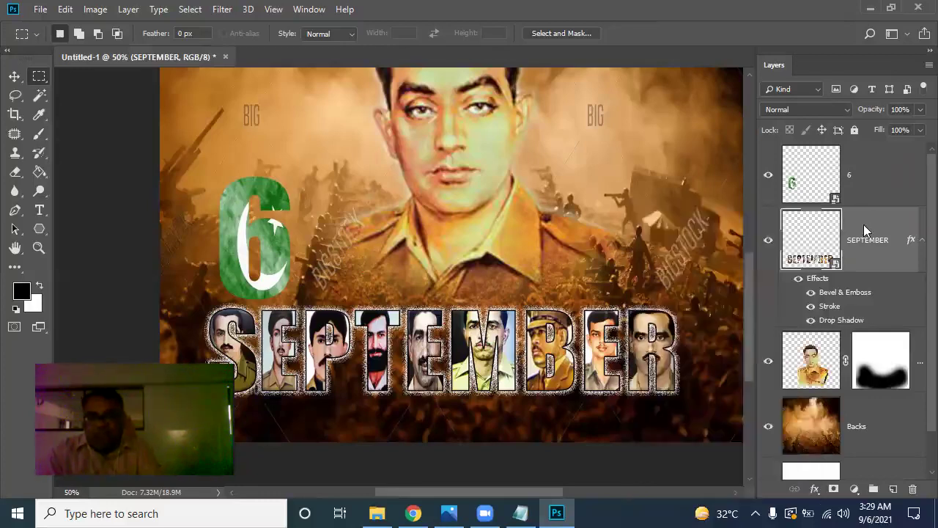
pyautogui.rightClick(864, 231)
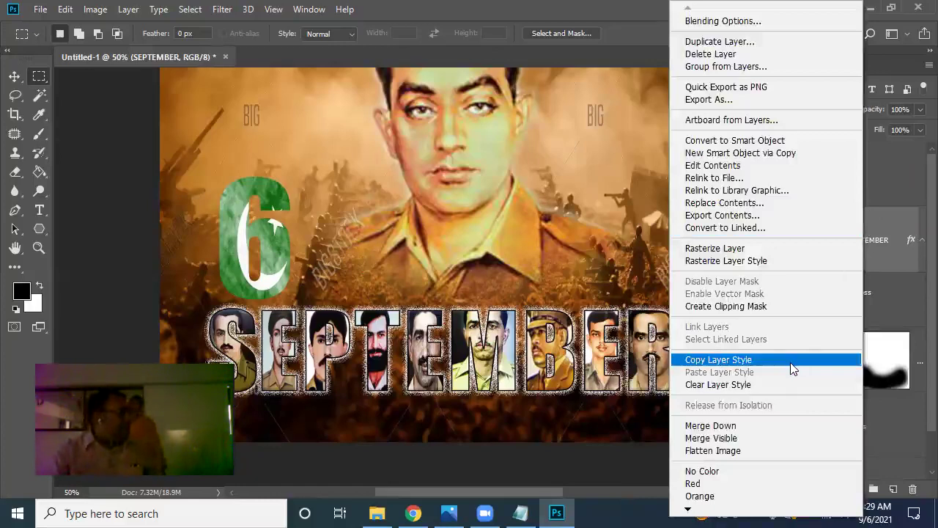
pyautogui.click(864, 220)
pyautogui.rightClick(862, 216)
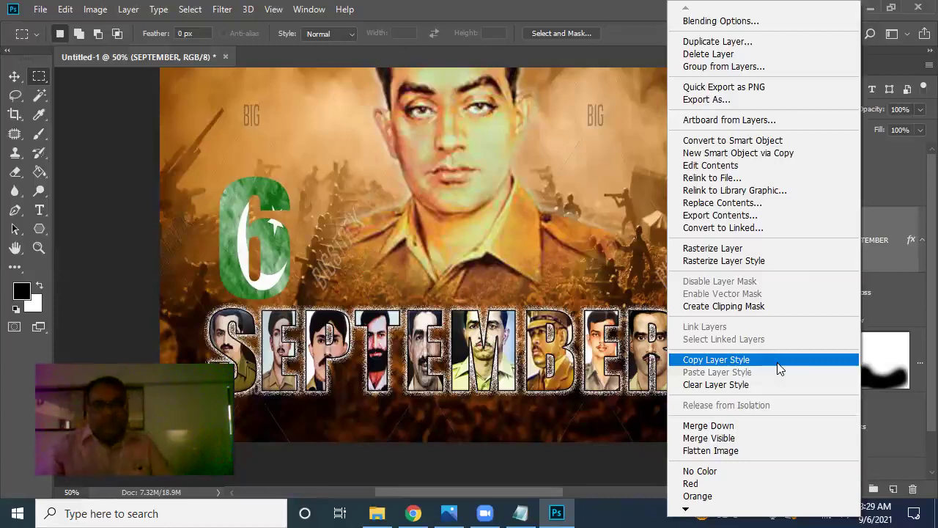
pyautogui.click(777, 362)
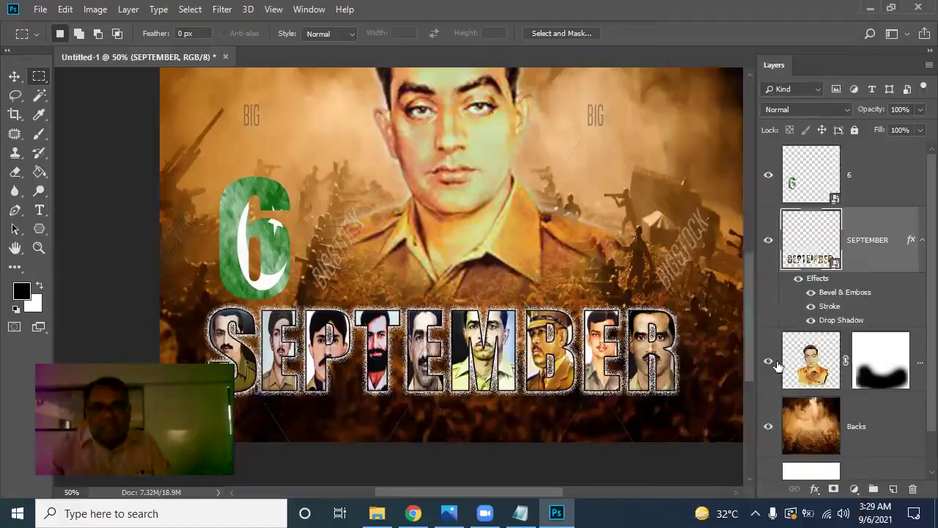
# Step: Paste SEPTEMBER's style onto the 6 layer, then undo it
pyautogui.click(922, 242)
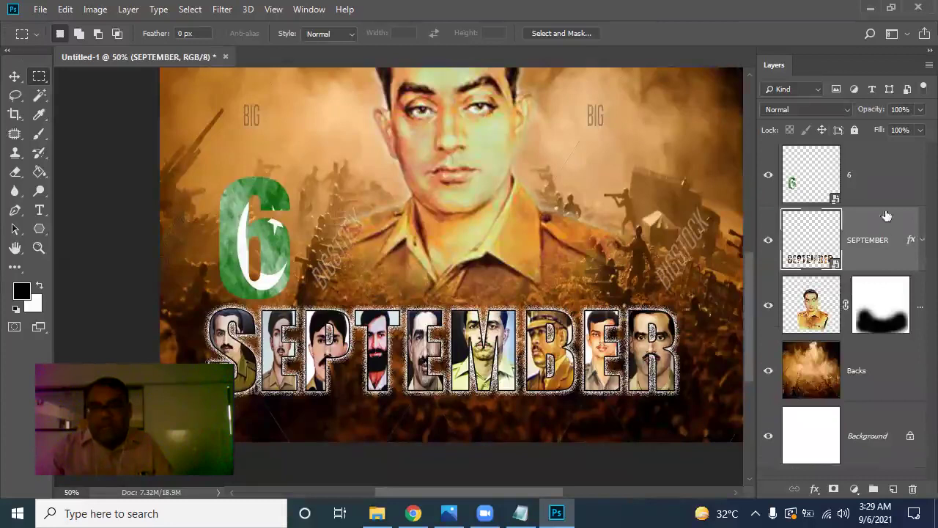
pyautogui.click(861, 178)
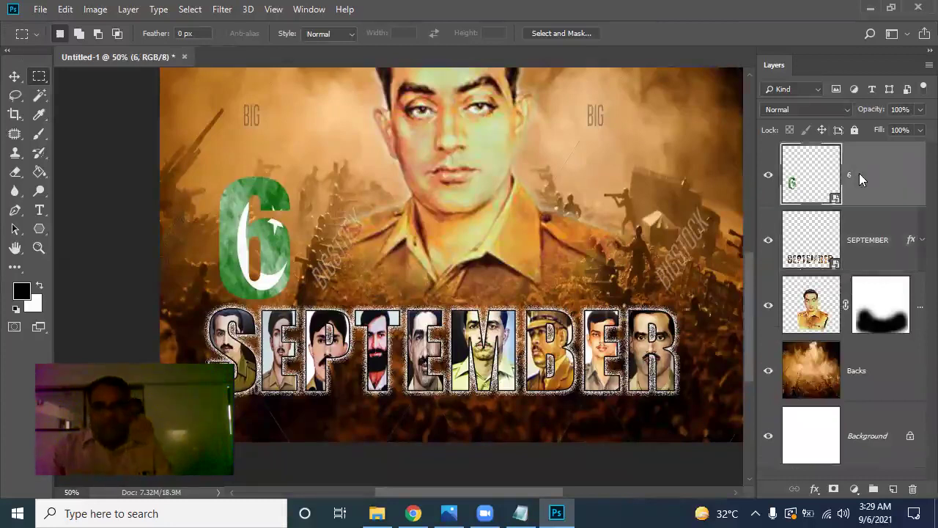
pyautogui.rightClick(860, 174)
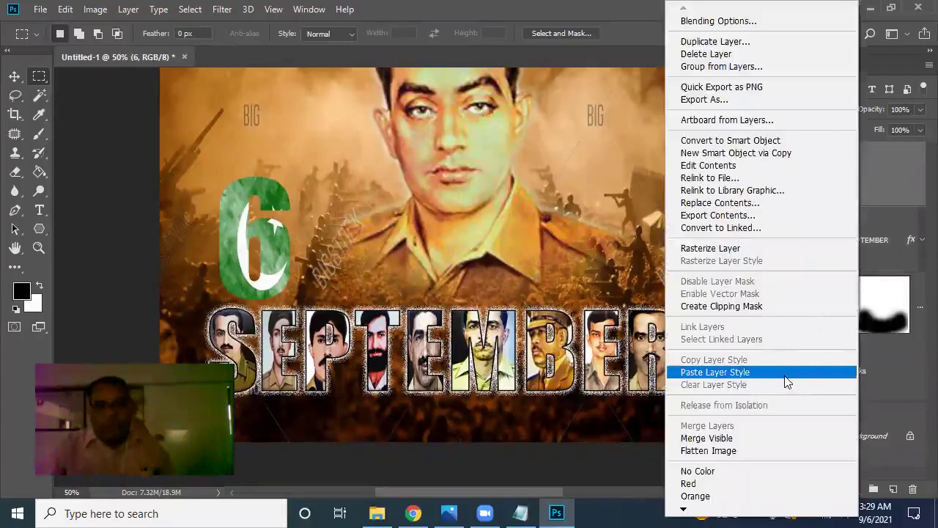
pyautogui.click(785, 380)
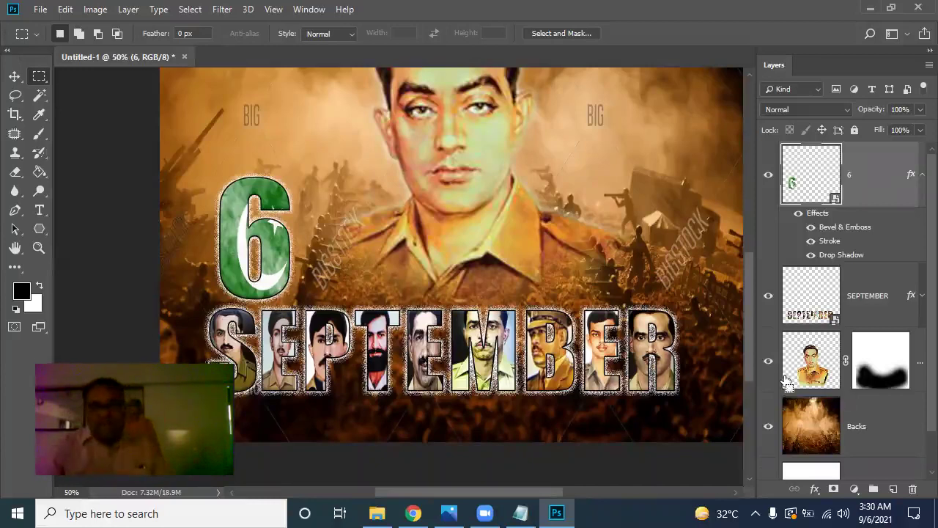
pyautogui.hotkey('ctrl', 'z')
# Step: Copy SEPTEMBER's layer style again and paste it onto the 6 layer
pyautogui.click(889, 249)
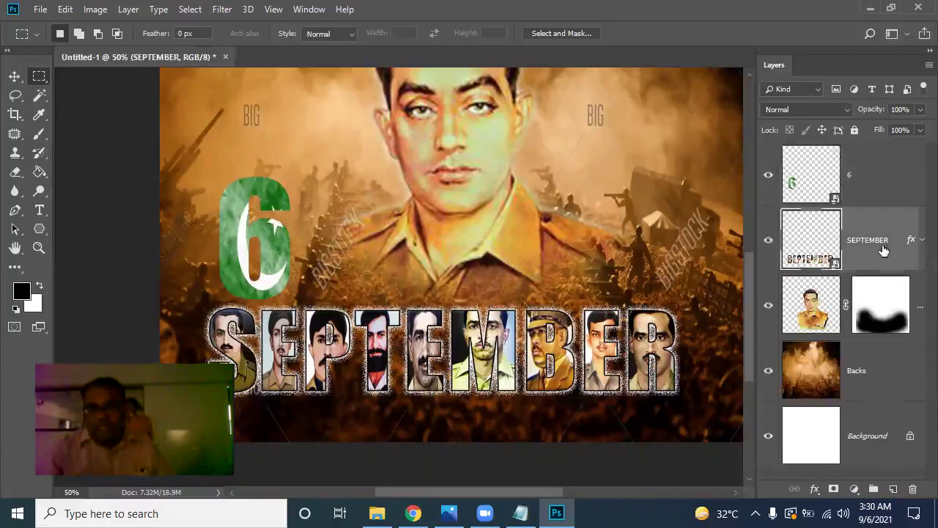
pyautogui.rightClick(881, 245)
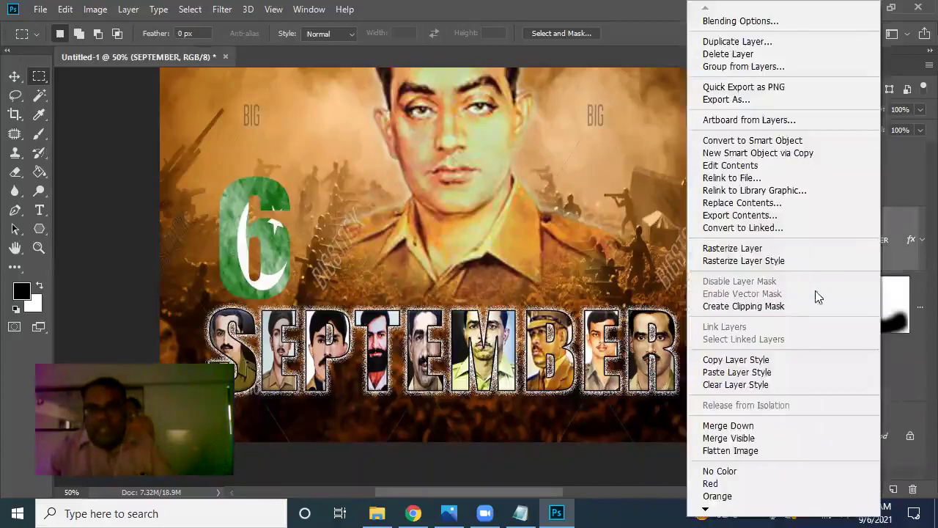
pyautogui.click(779, 367)
pyautogui.click(860, 177)
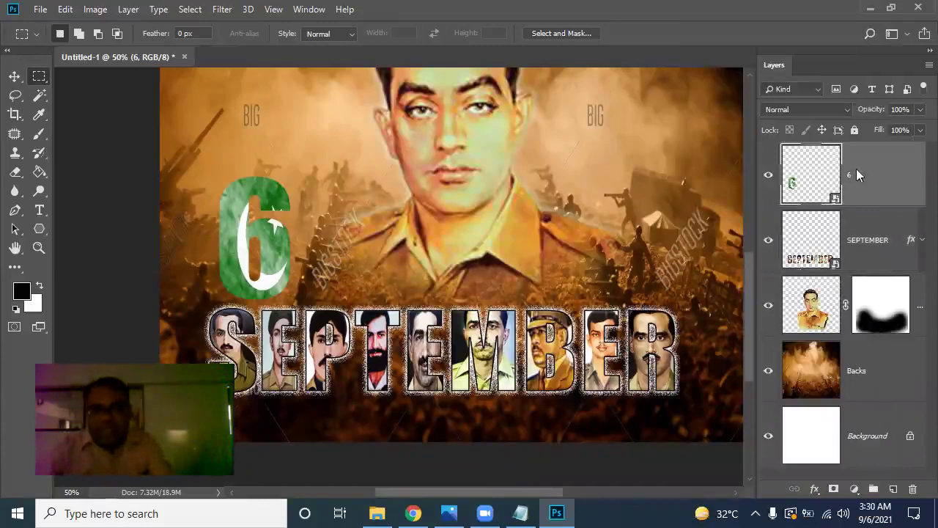
pyautogui.rightClick(857, 174)
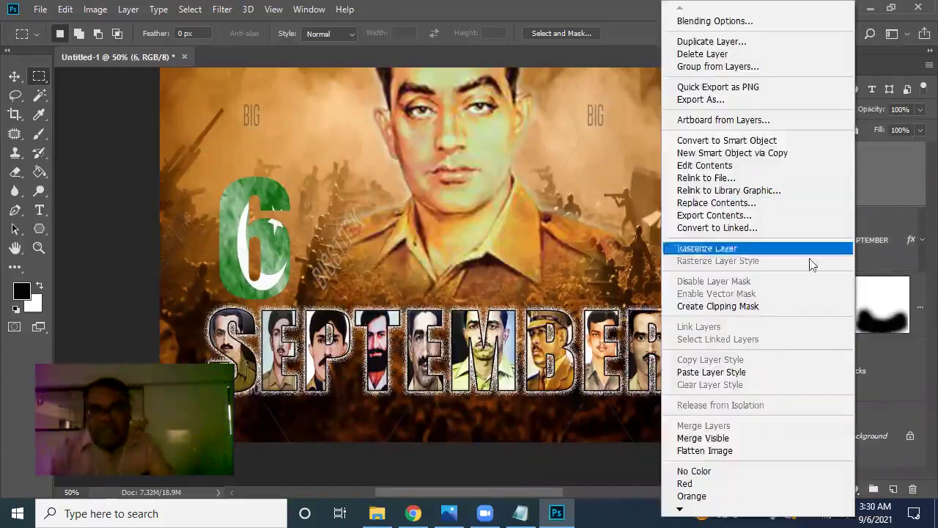
pyautogui.click(761, 371)
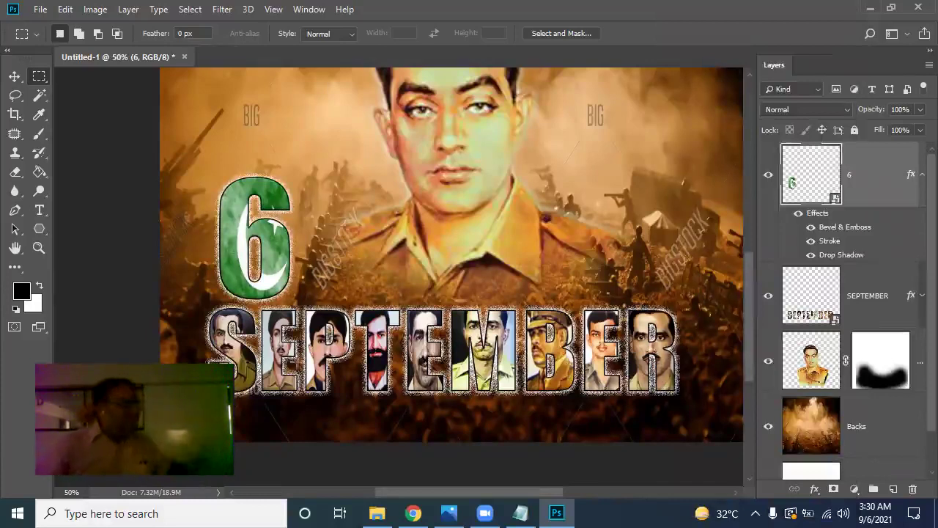
pyautogui.click(40, 210)
# Step: Type a lowercase 'th' text layer and move it beside the 6
pyautogui.click(191, 145)
pyautogui.write('TH')
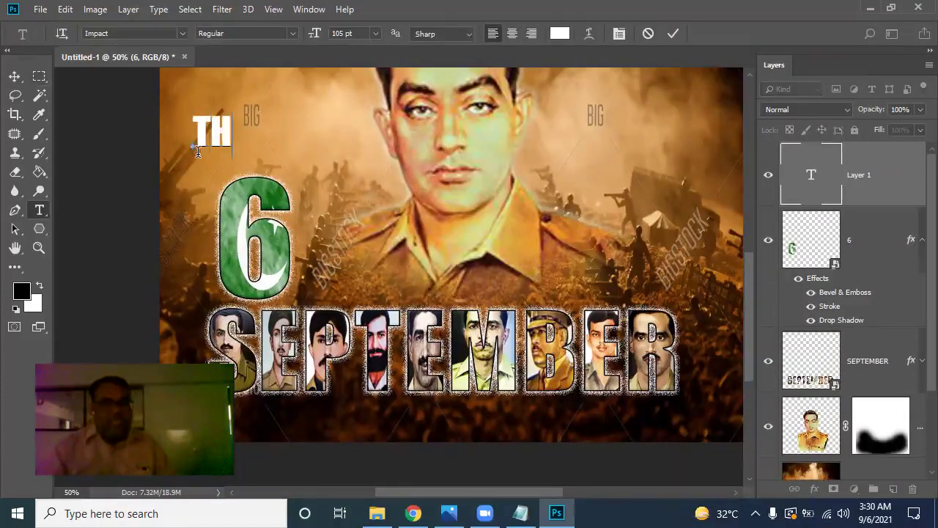
pyautogui.press('BackSpace')
pyautogui.press('BackSpace')
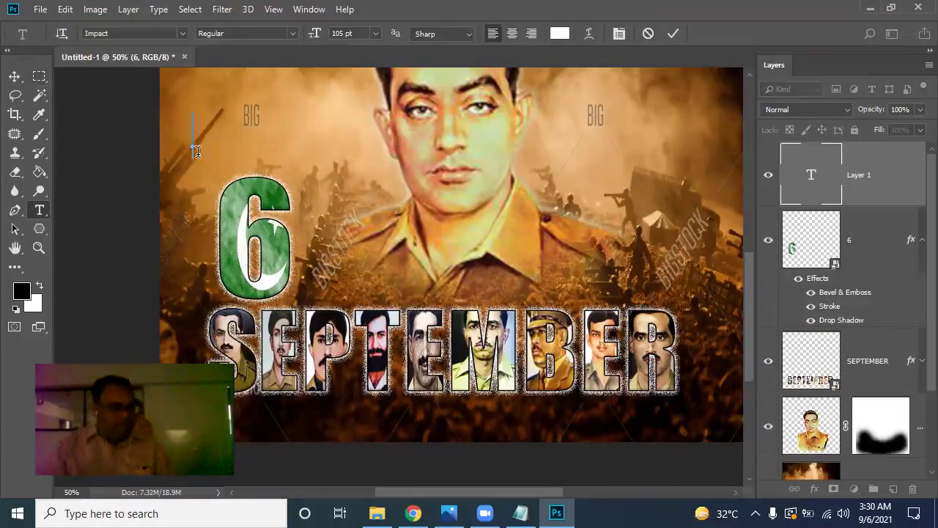
pyautogui.write('th')
pyautogui.click(15, 76)
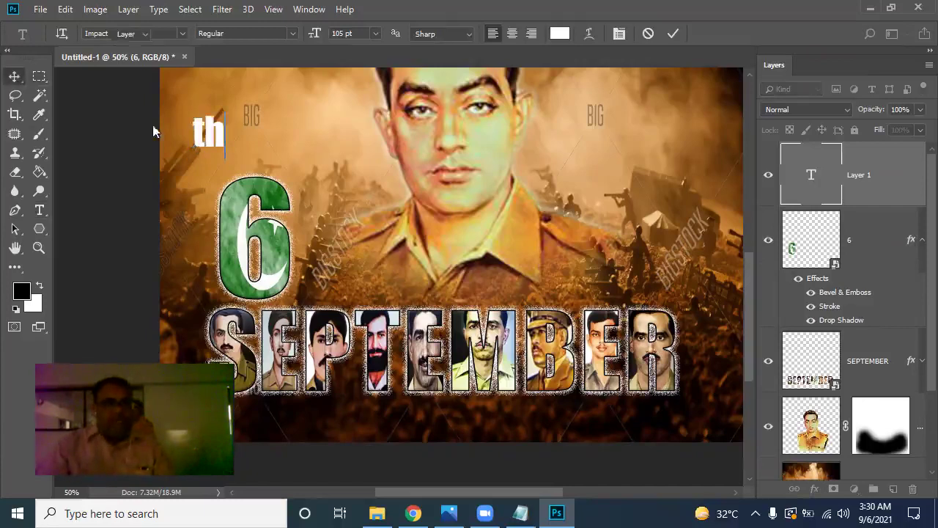
pyautogui.moveTo(213, 133)
pyautogui.mouseDown()
pyautogui.moveTo(346, 253)
pyautogui.moveTo(343, 240)
pyautogui.mouseUp()
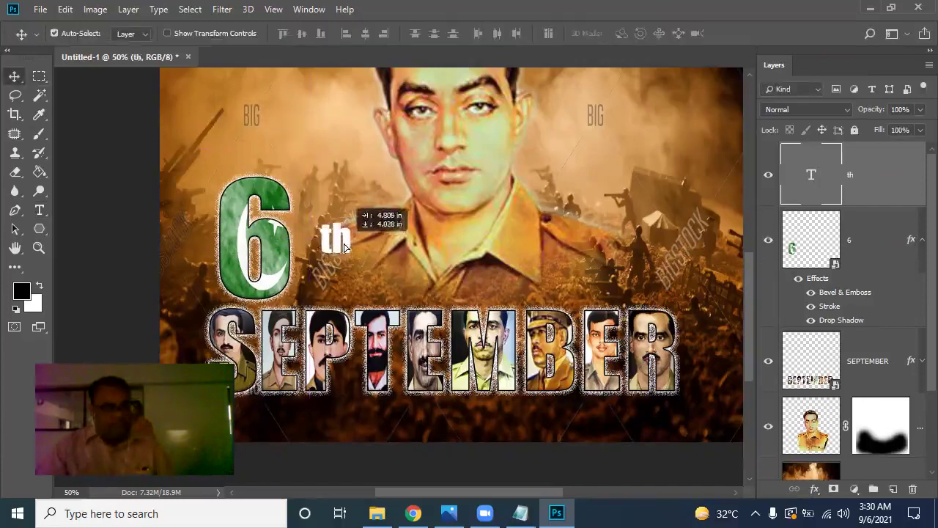
# Step: Resize 'th' and nudge it to the 6's upper right, forming 6th
pyautogui.hotkey('ctrl', 't')
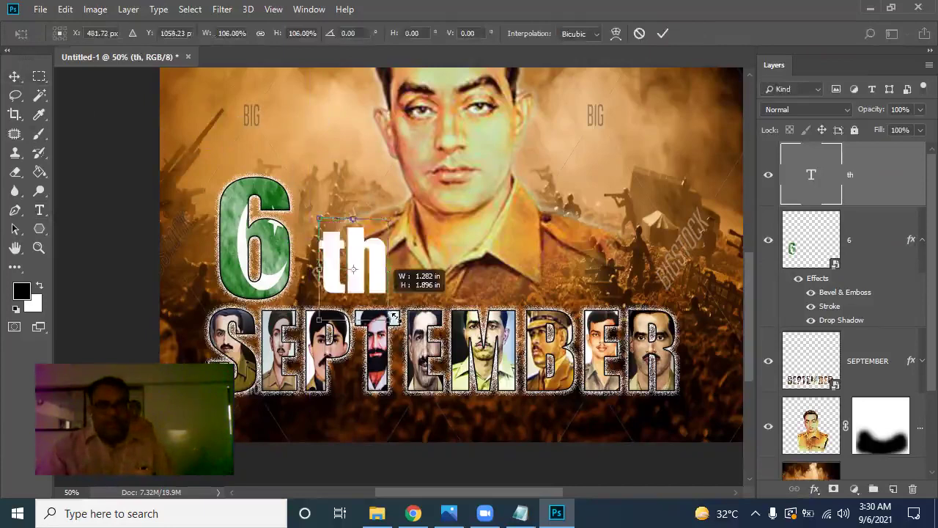
pyautogui.moveTo(353, 265); pyautogui.dragTo(399, 301)
pyautogui.press('Return')
pyautogui.moveTo(359, 273); pyautogui.dragTo(339, 214)
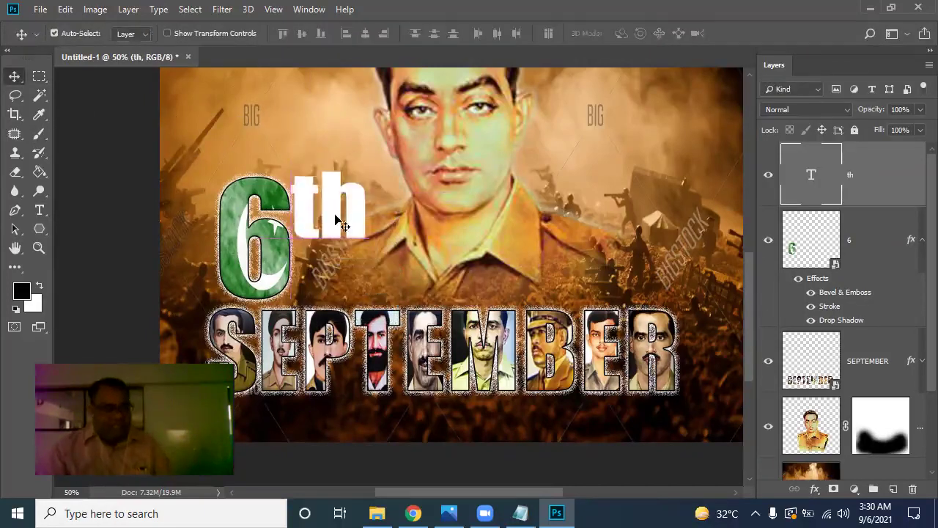
pyautogui.hotkey('ctrl', 't')
pyautogui.moveTo(367, 267); pyautogui.dragTo(377, 279)
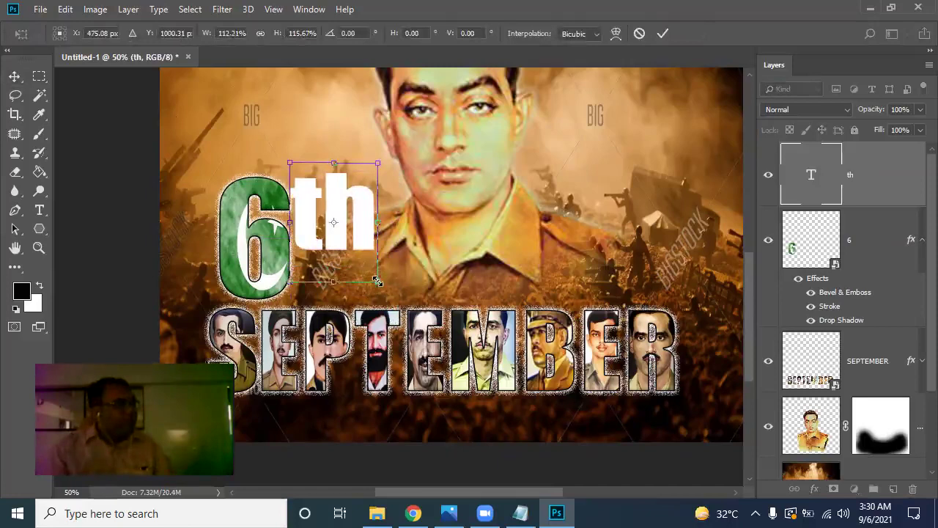
pyautogui.moveTo(369, 262); pyautogui.dragTo(354, 224)
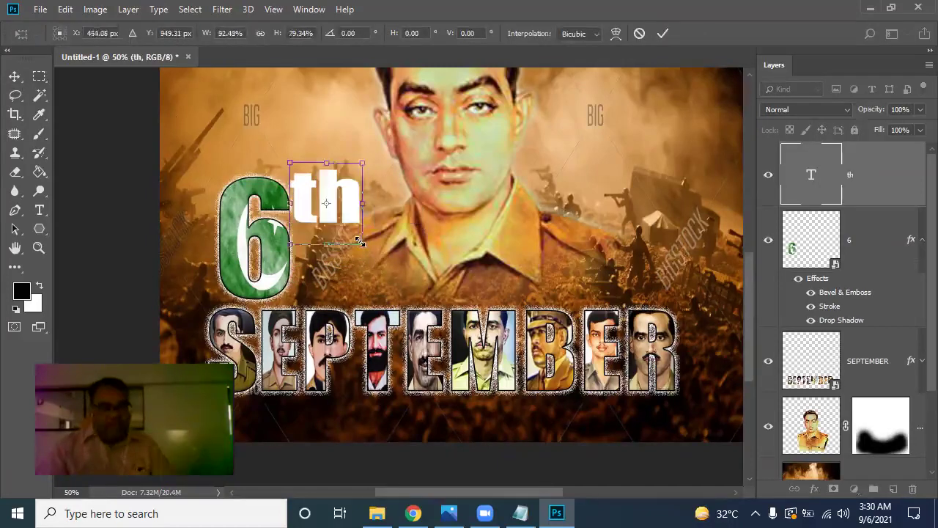
pyautogui.press('Return')
pyautogui.moveTo(354, 208); pyautogui.dragTo(357, 208)
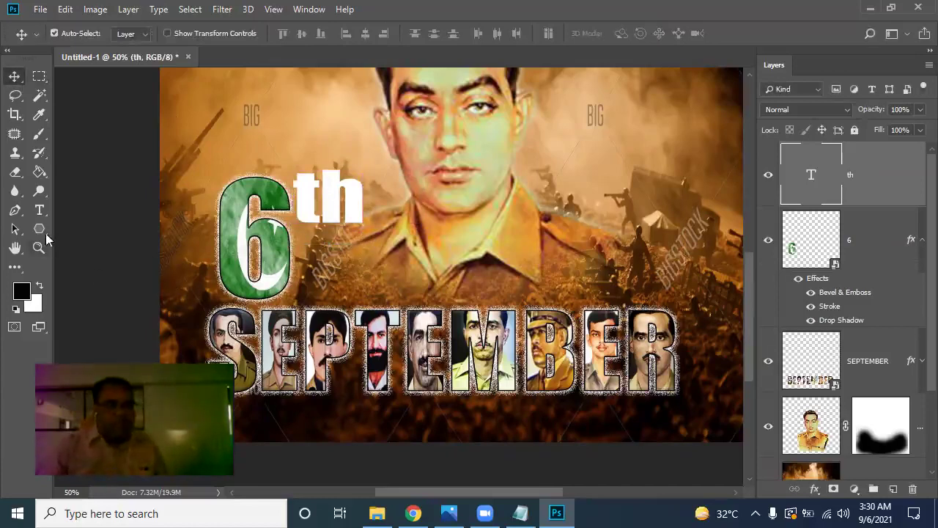
pyautogui.click(39, 213)
pyautogui.doubleClick(319, 213)
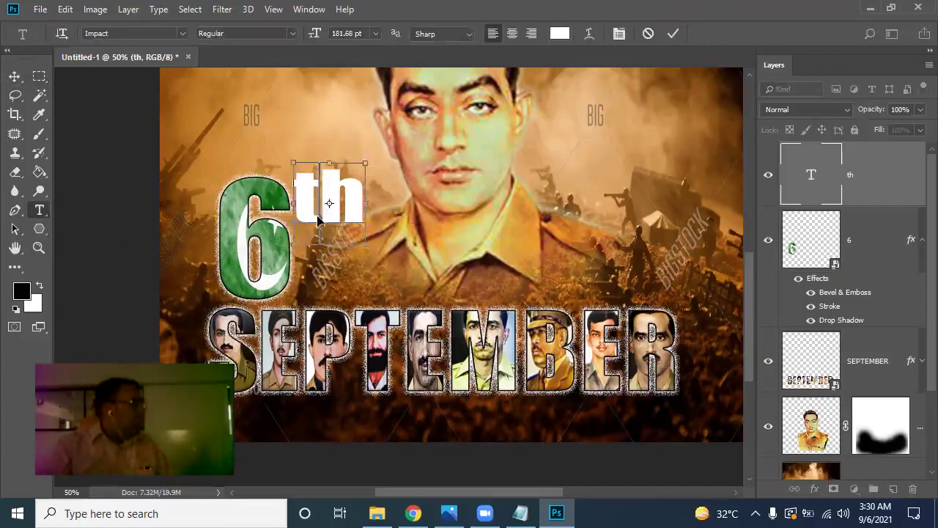
pyautogui.click(14, 77)
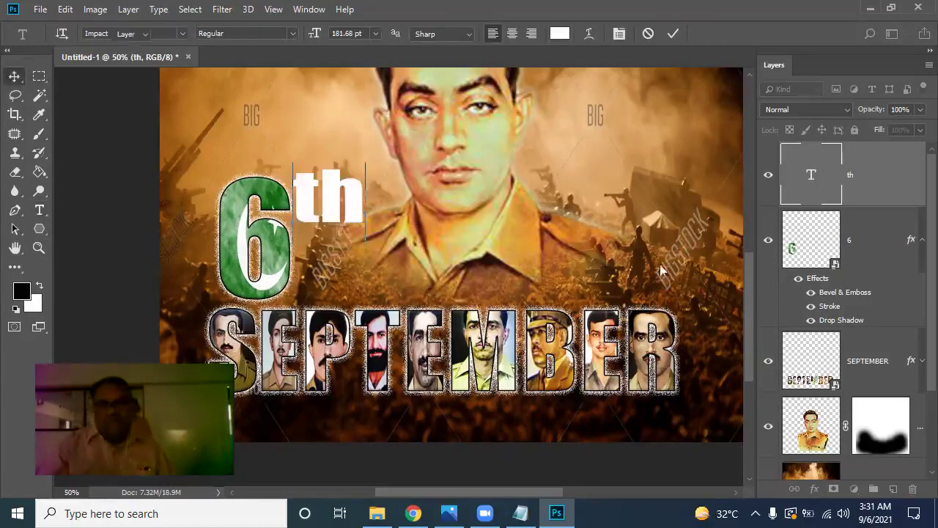
# Step: Copy the 6 layer's bevel, stroke and drop shadow style and paste it onto the th layer
pyautogui.rightClick(881, 173)
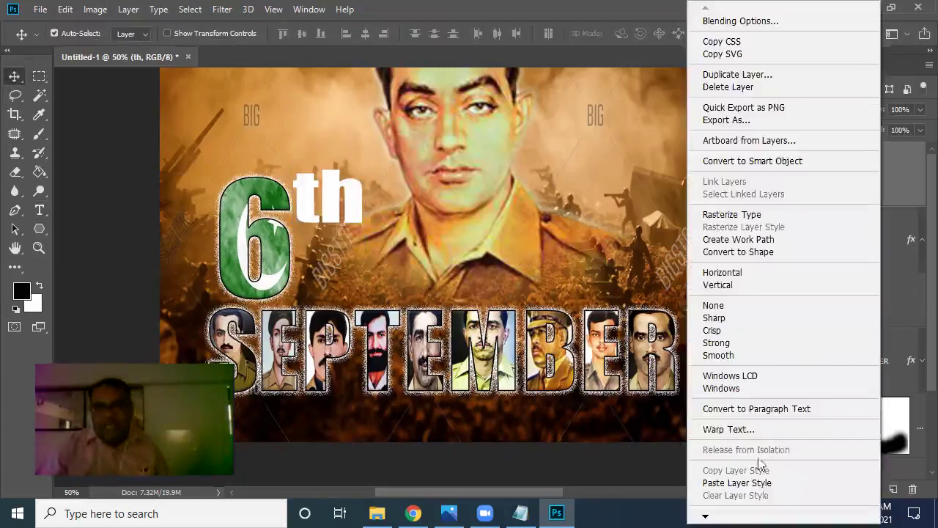
pyautogui.click(891, 173)
pyautogui.rightClick(880, 167)
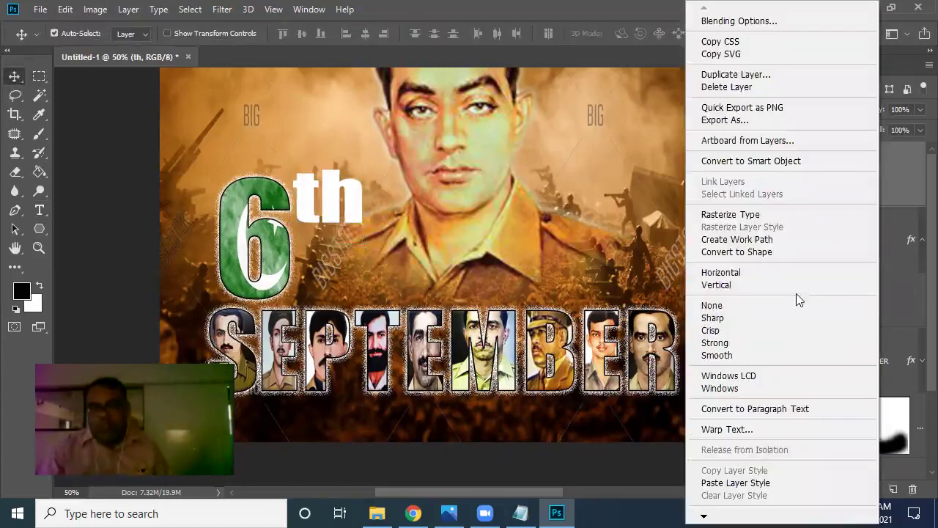
pyautogui.click(896, 183)
pyautogui.click(922, 241)
pyautogui.rightClick(869, 244)
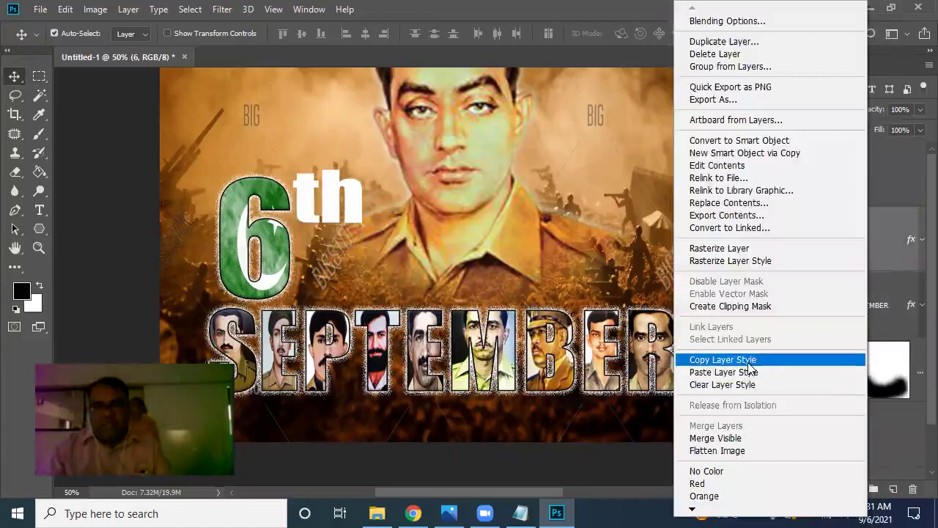
pyautogui.click(749, 363)
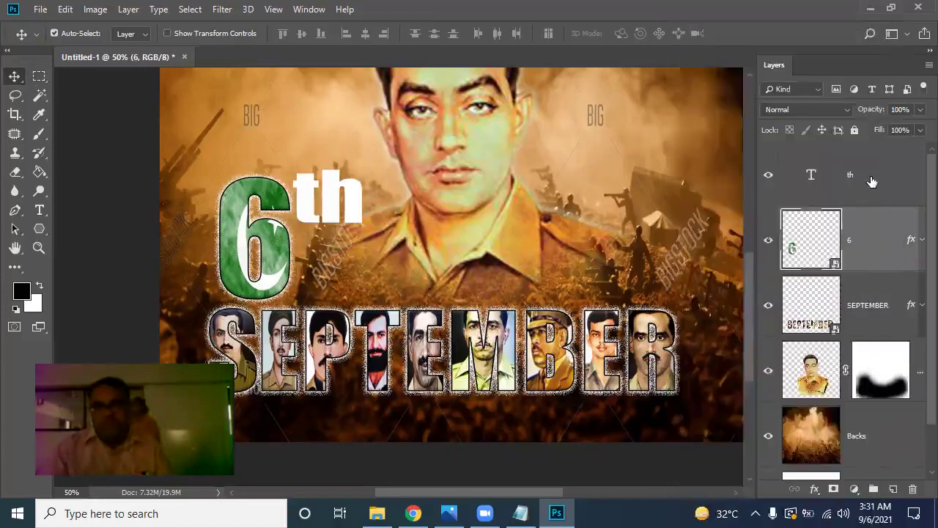
pyautogui.rightClick(871, 179)
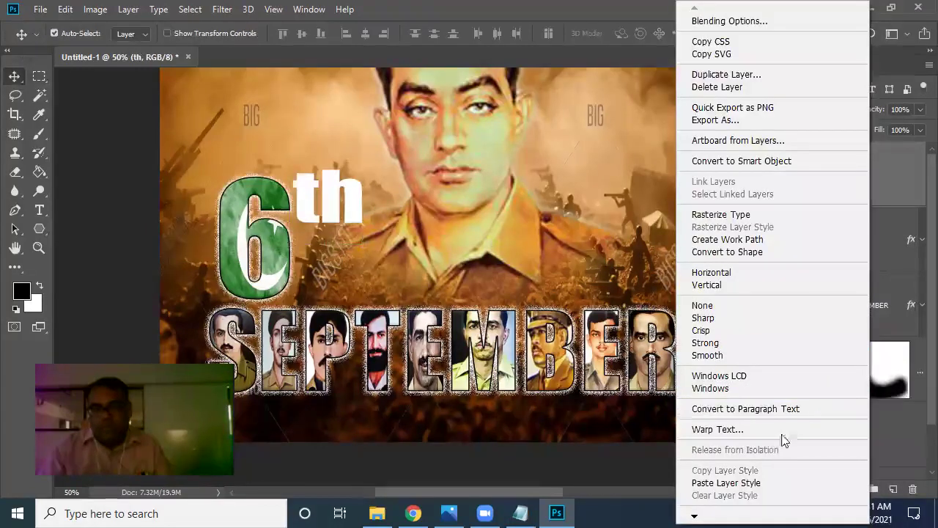
pyautogui.click(758, 483)
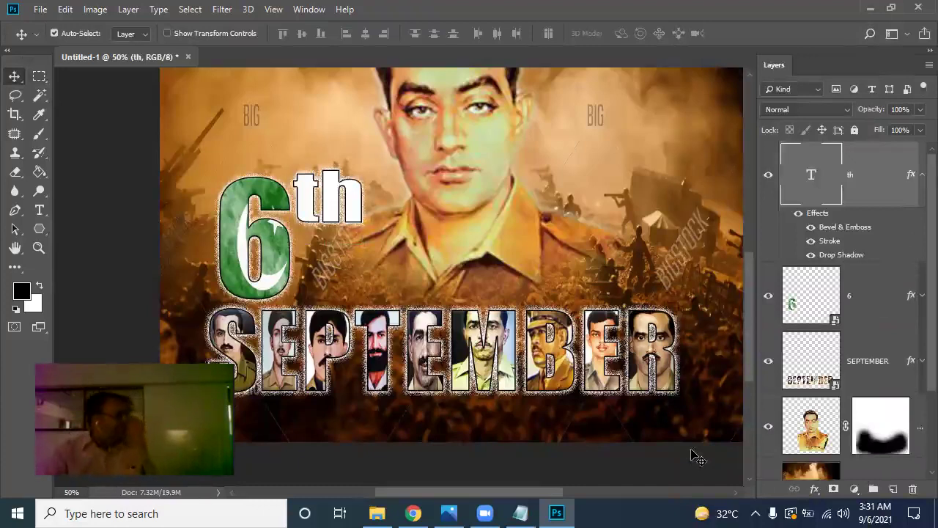
# Step: Move SEPTEMBER to the right and reposition the green 6
pyautogui.moveTo(564, 323); pyautogui.dragTo(575, 272)
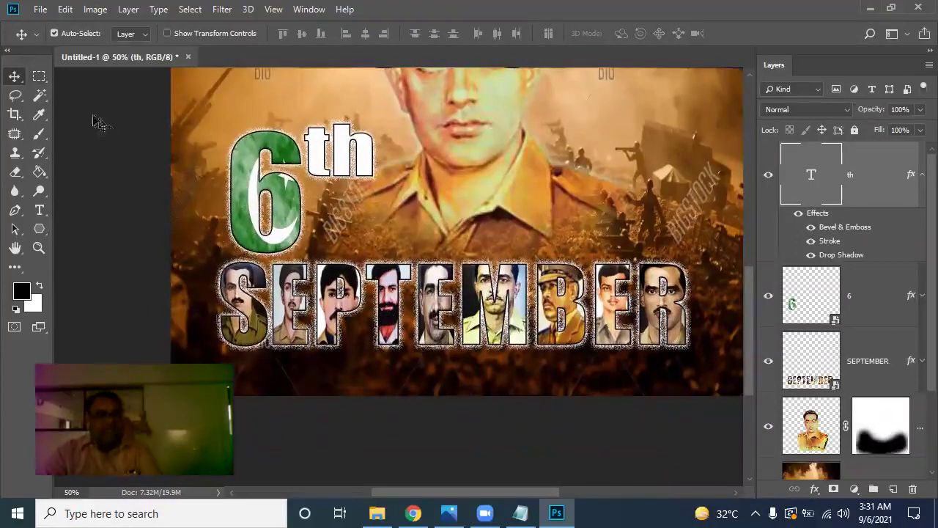
pyautogui.rightClick(391, 286)
pyautogui.click(411, 281)
pyautogui.moveTo(435, 252)
pyautogui.mouseDown()
pyautogui.moveTo(464, 252)
pyautogui.moveTo(476, 232)
pyautogui.mouseUp()
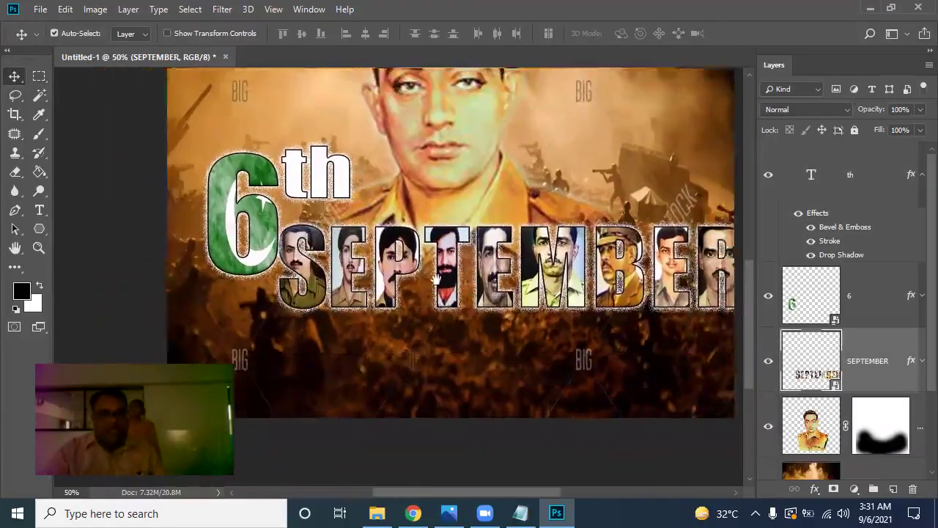
pyautogui.rightClick(293, 220)
pyautogui.click(322, 232)
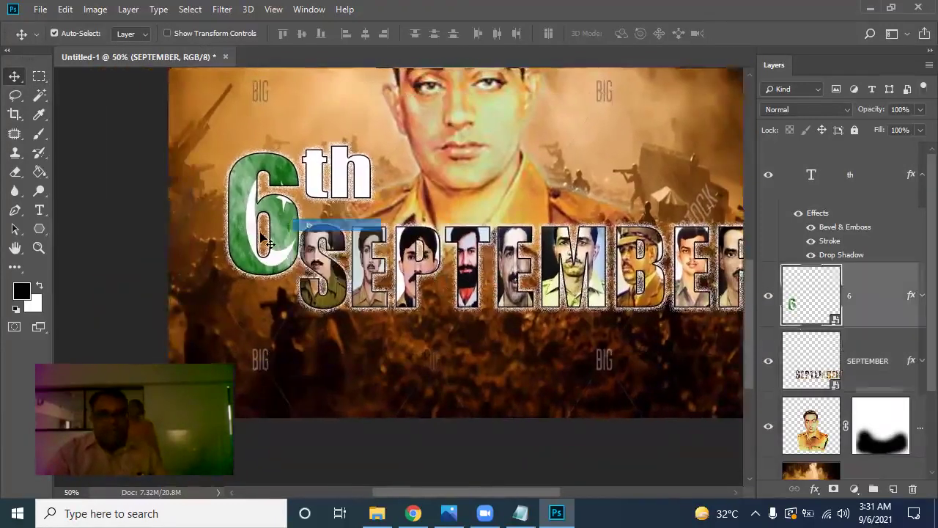
pyautogui.moveTo(323, 232)
pyautogui.mouseDown()
pyautogui.moveTo(242, 247)
pyautogui.moveTo(286, 227)
pyautogui.moveTo(266, 239)
pyautogui.mouseUp()
# Step: Enlarge the green 6 to about 127% and shift it further left
pyautogui.rightClick(293, 220)
pyautogui.click(297, 228)
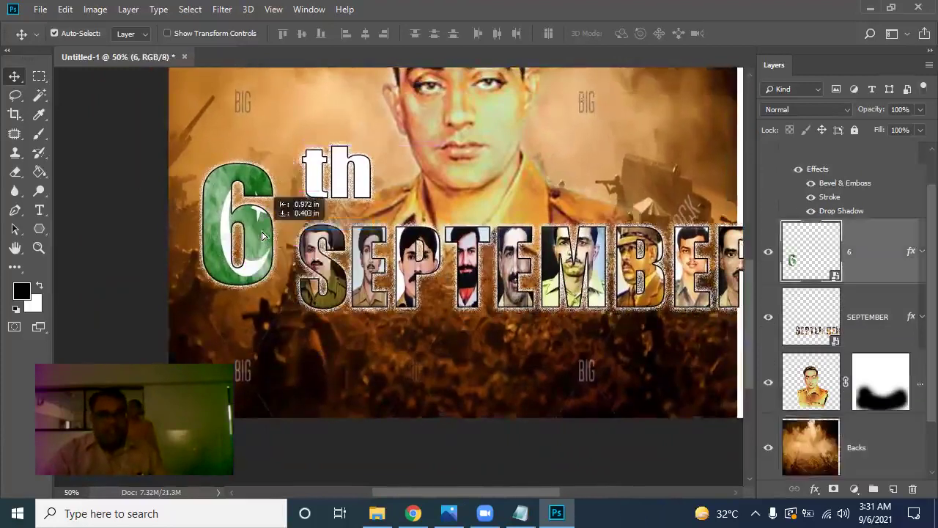
pyautogui.hotkey('ctrl', 't')
pyautogui.moveTo(279, 288); pyautogui.dragTo(300, 327)
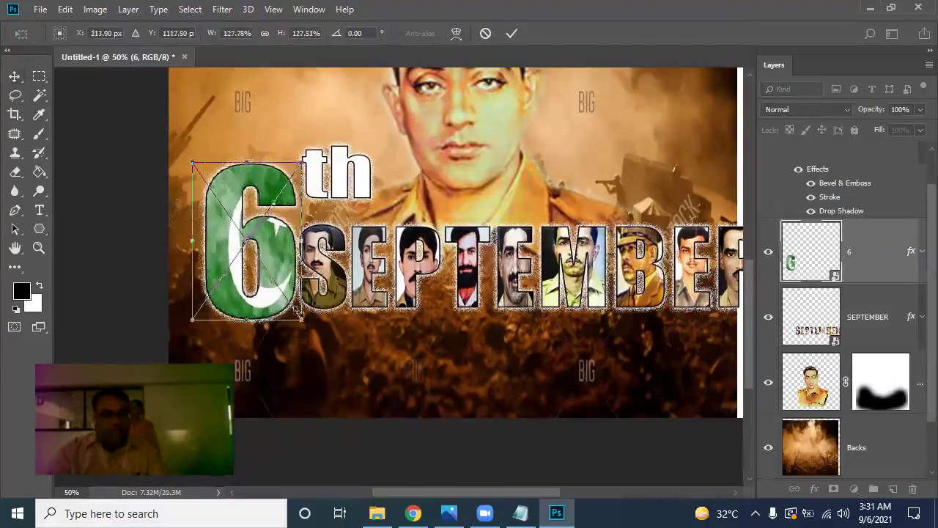
pyautogui.press('Return')
pyautogui.moveTo(279, 273); pyautogui.dragTo(261, 272)
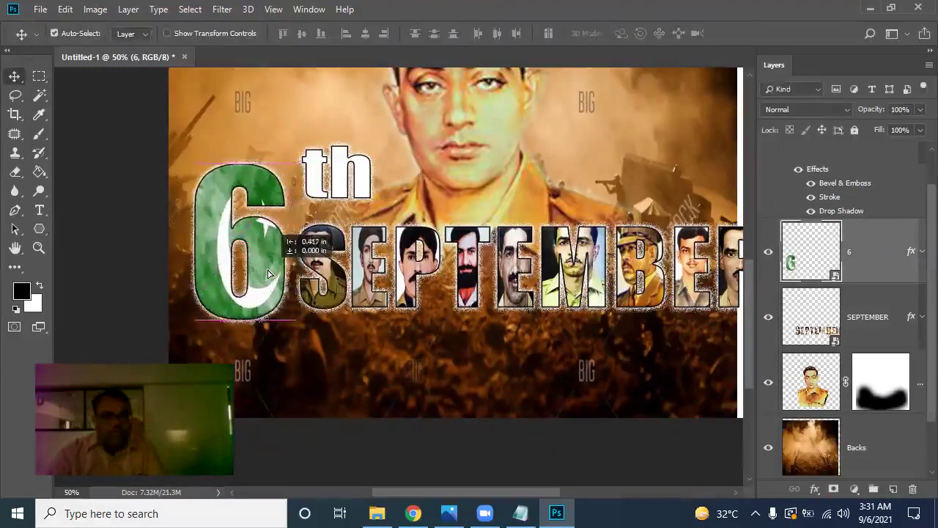
# Step: Nudge th left, tuck SEPTEMBER down-left beside the 6, and shift the Backs background right
pyautogui.moveTo(314, 195); pyautogui.dragTo(292, 207)
pyautogui.rightClick(413, 267)
pyautogui.click(457, 266)
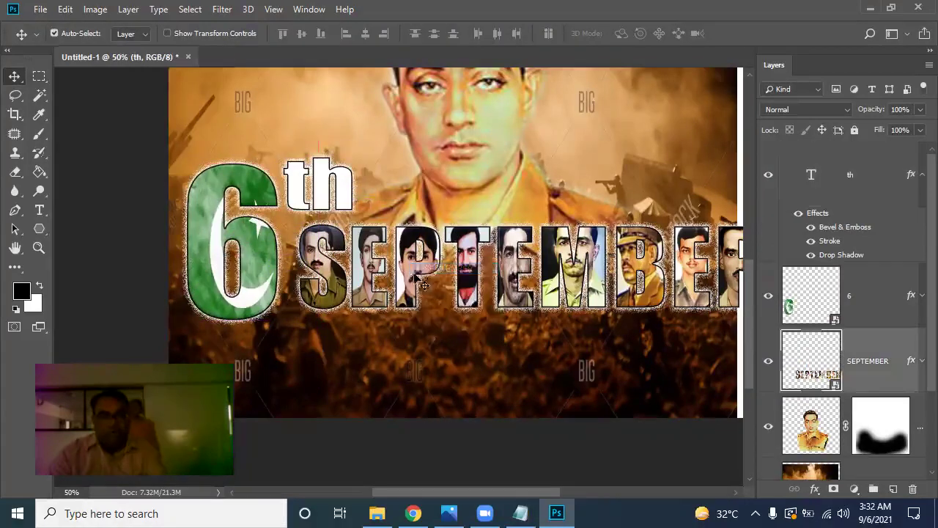
pyautogui.moveTo(412, 275); pyautogui.dragTo(403, 293)
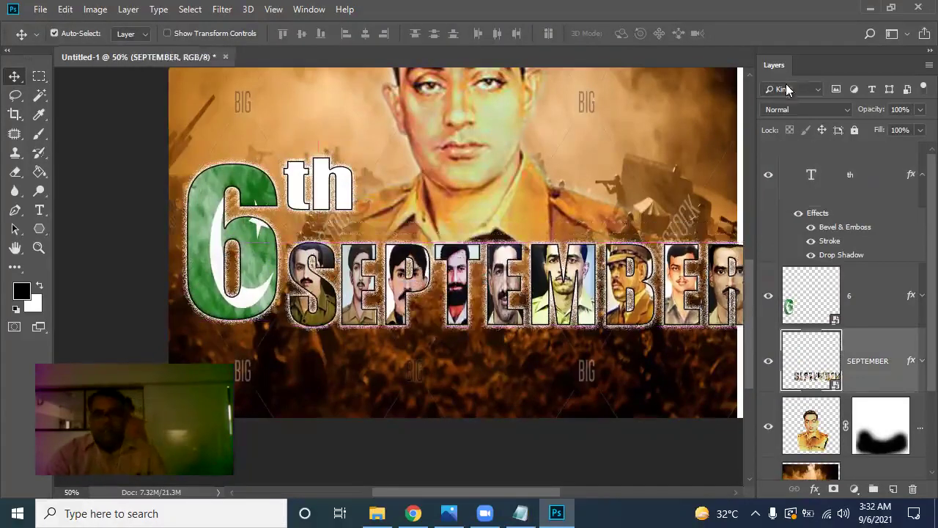
pyautogui.rightClick(563, 179)
pyautogui.click(580, 183)
pyautogui.moveTo(580, 184)
pyautogui.mouseDown()
pyautogui.moveTo(587, 192)
pyautogui.moveTo(560, 174)
pyautogui.mouseUp()
pyautogui.hotkey('ctrl', '0')
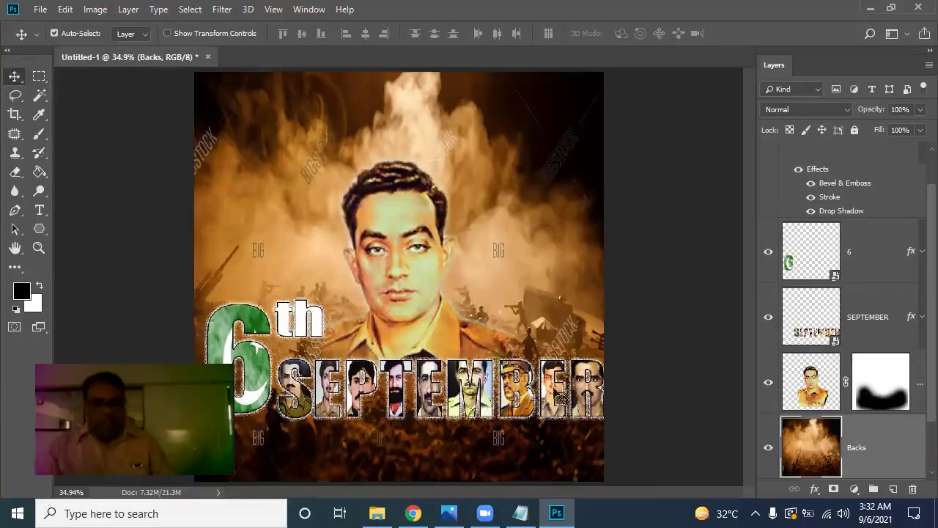
# Step: Scale SEPTEMBER to about 105%, then stretch it to roughly 107% height
pyautogui.rightClick(524, 385)
pyautogui.click(551, 396)
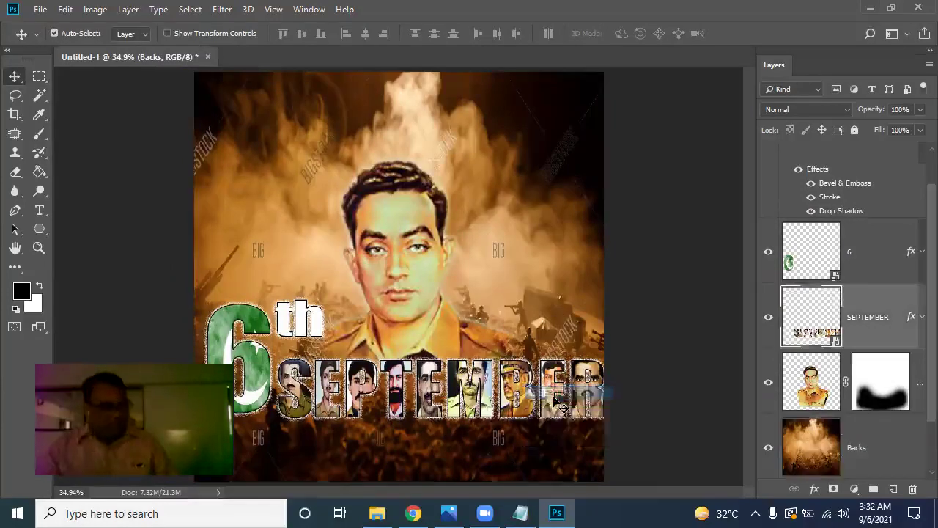
pyautogui.hotkey('ctrl', 't')
pyautogui.moveTo(603, 420)
pyautogui.mouseDown()
pyautogui.moveTo(611, 424)
pyautogui.moveTo(537, 393)
pyautogui.mouseUp()
pyautogui.press('Return')
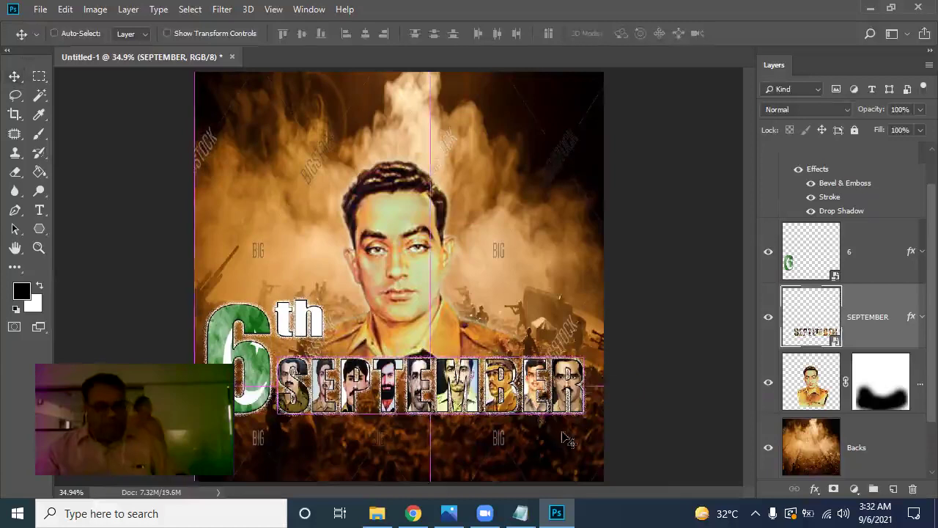
pyautogui.hotkey('ctrl', 't')
pyautogui.moveTo(544, 419); pyautogui.dragTo(544, 424)
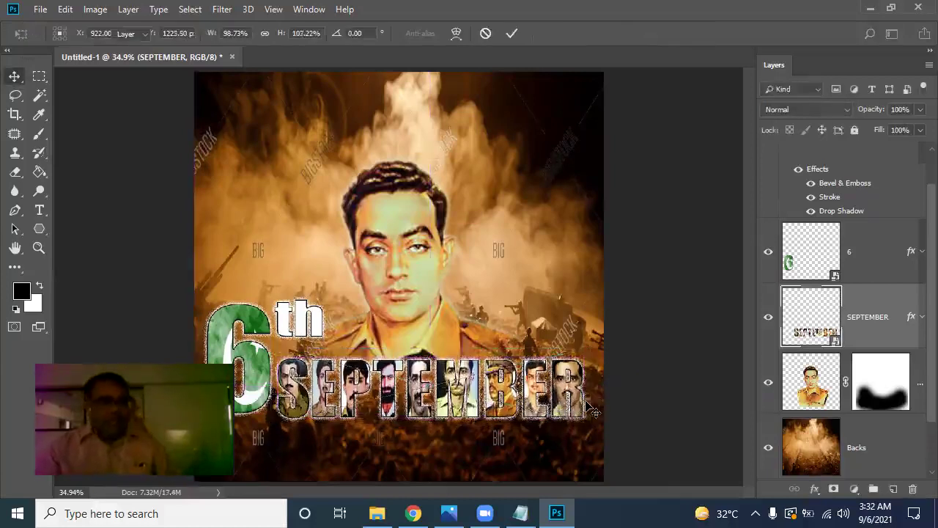
pyautogui.press('Return')
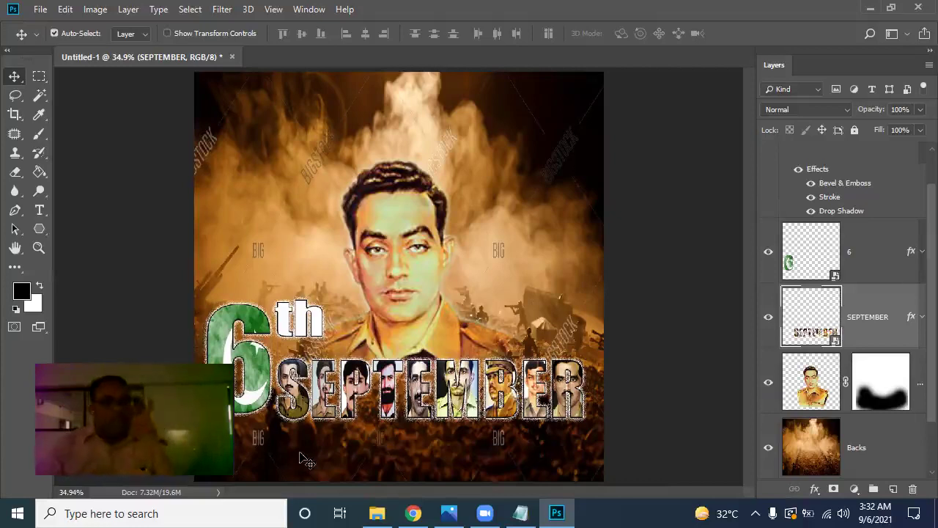
# Step: Add a text layer reading 'Defence Day' to the left of the face
pyautogui.click(40, 211)
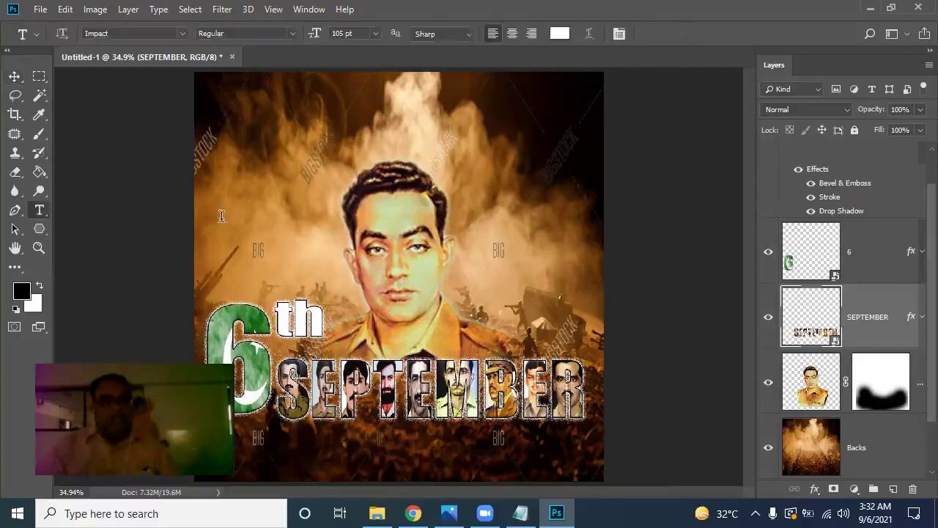
pyautogui.click(221, 216)
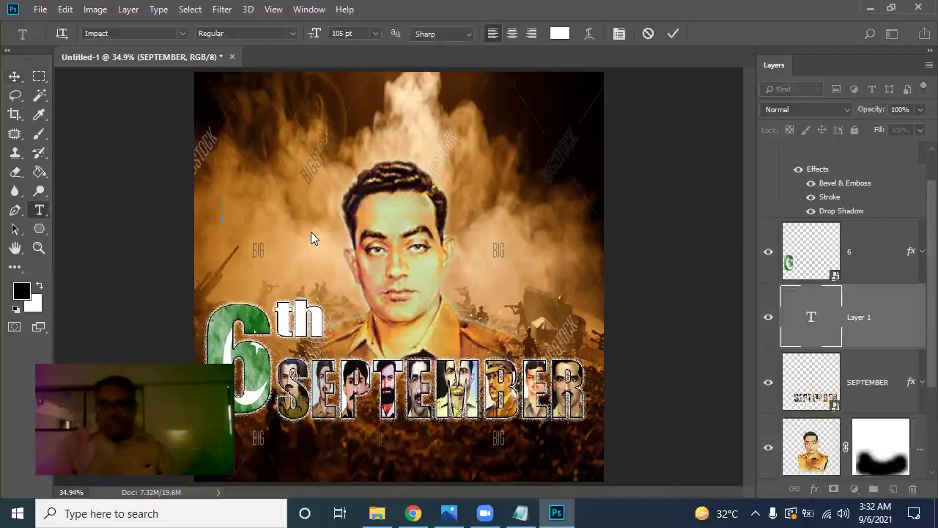
pyautogui.write('defe')
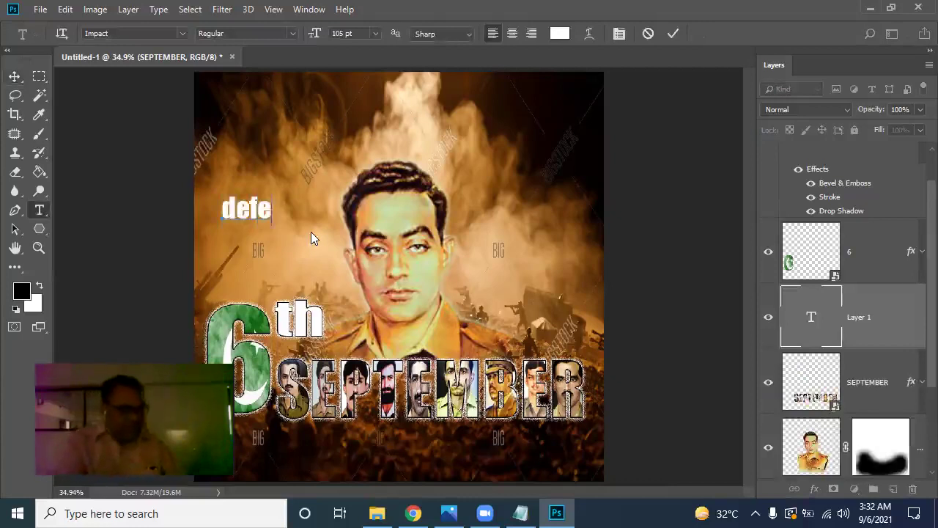
pyautogui.write('nce')
pyautogui.press('Home')
pyautogui.press('Delete')
pyautogui.write('D')
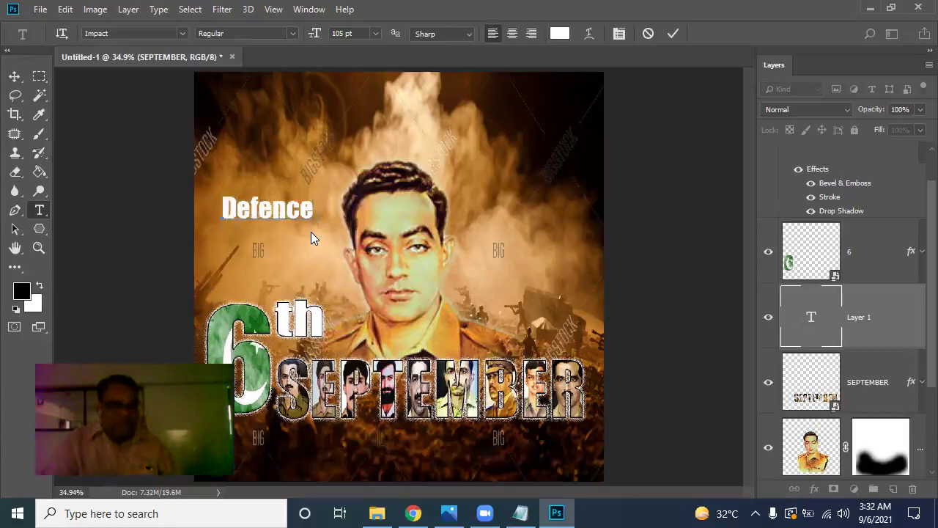
pyautogui.write(' Day')
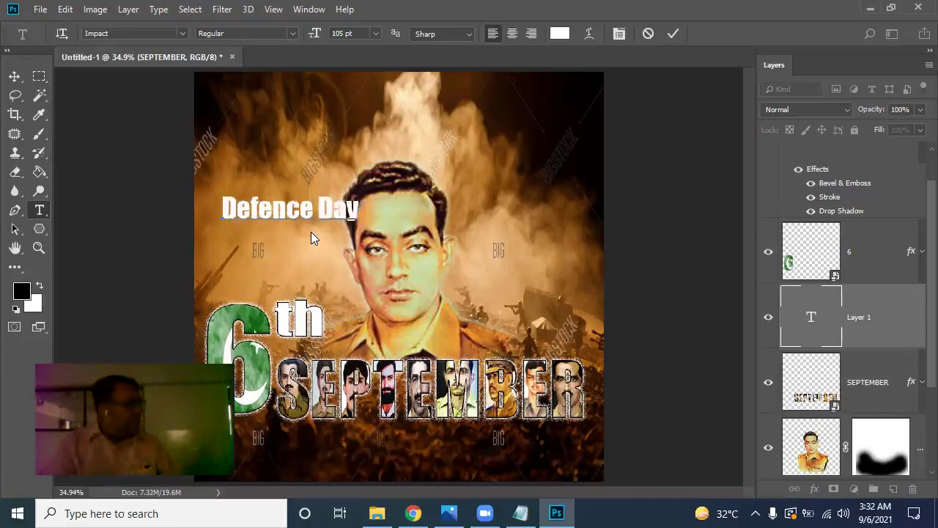
# Step: Set the tracking of the whole Defence Day text to 200
pyautogui.hotkey('ctrl', 'a')
pyautogui.hotkey('ctrl', 't')
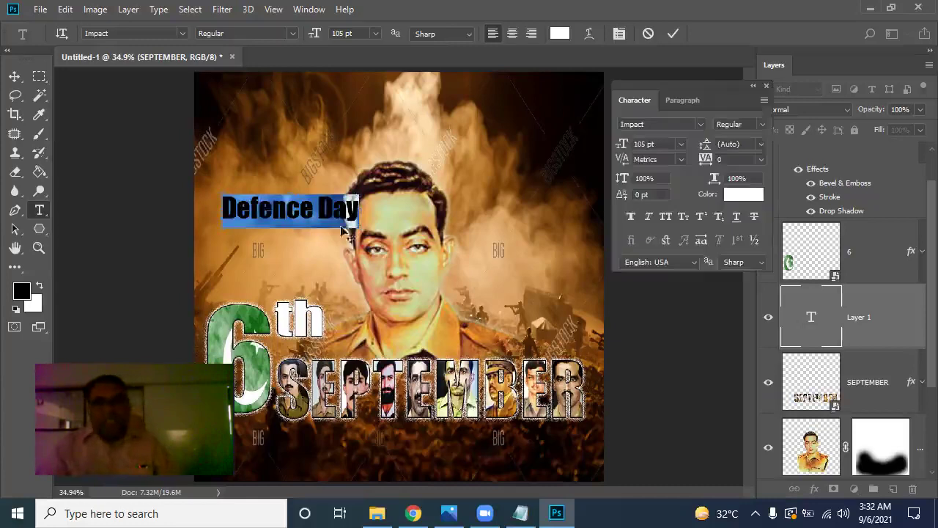
pyautogui.click(761, 159)
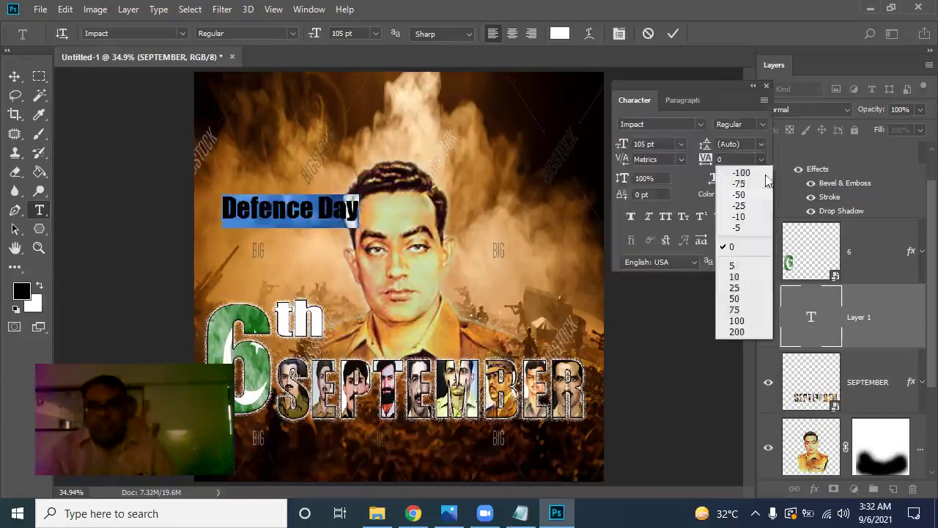
pyautogui.click(761, 337)
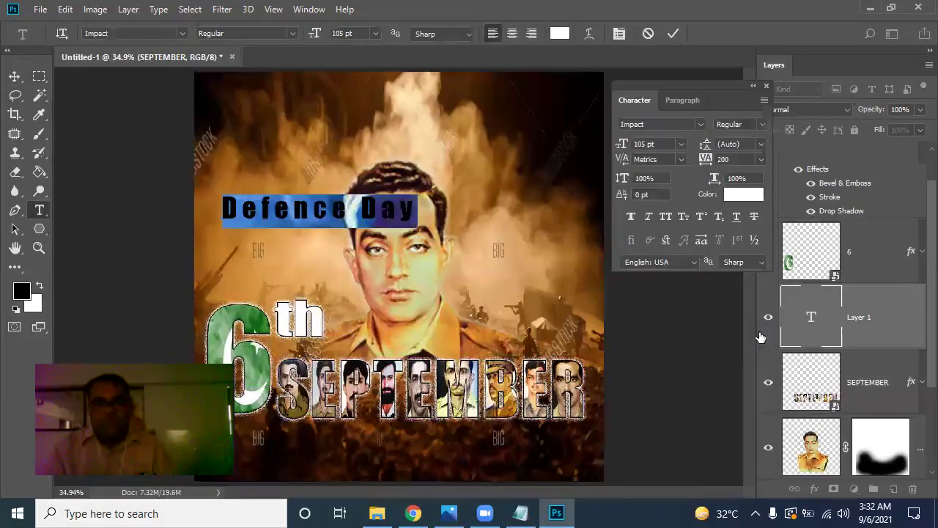
pyautogui.click(15, 77)
# Step: Move Defence Day below SEPTEMBER and enlarge it to about 160%
pyautogui.moveTo(400, 297); pyautogui.dragTo(435, 454)
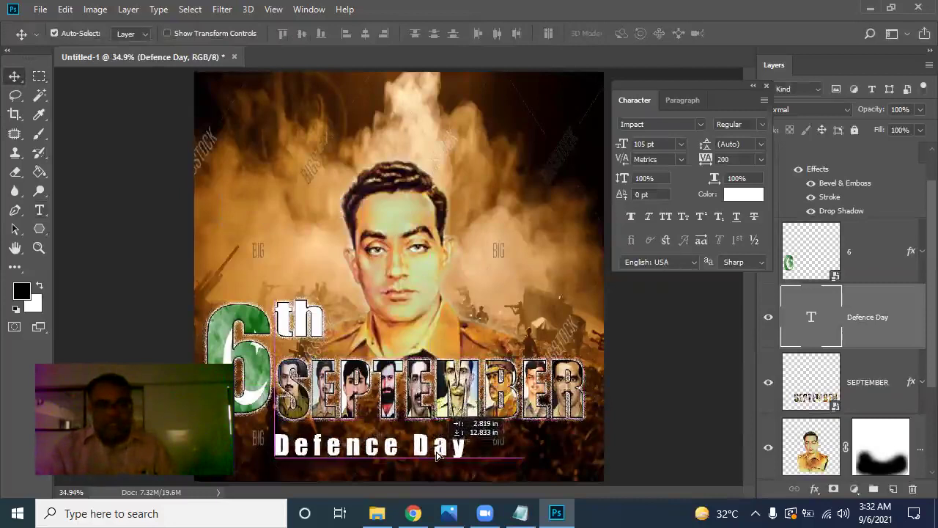
pyautogui.hotkey('ctrl', 't')
pyautogui.moveTo(468, 460)
pyautogui.mouseDown()
pyautogui.moveTo(579, 460)
pyautogui.moveTo(572, 459)
pyautogui.mouseUp()
pyautogui.press('Return')
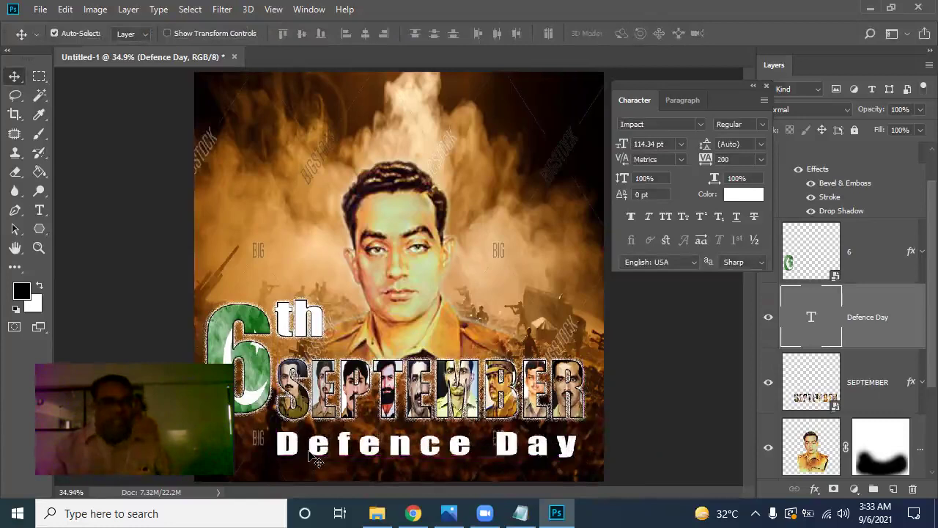
# Step: Recolour all the Defence Day letters black
pyautogui.click(40, 211)
pyautogui.click(360, 443)
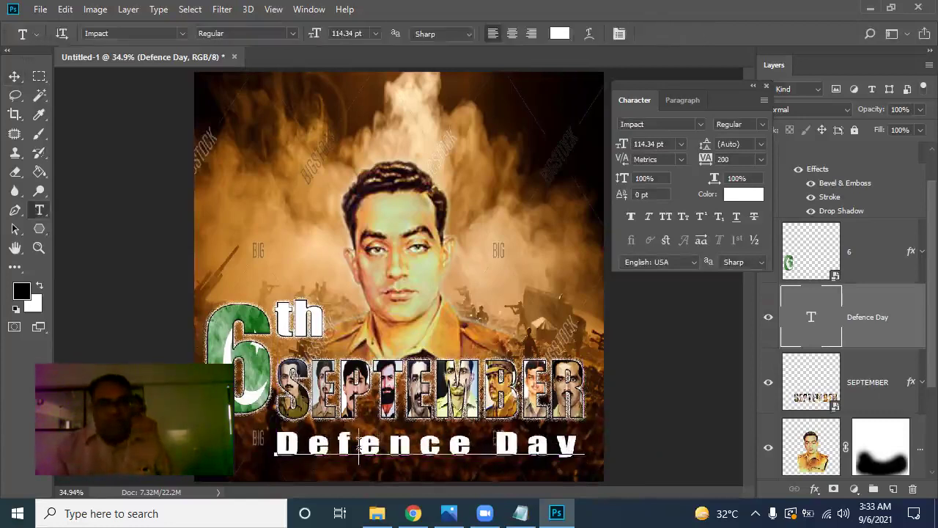
pyautogui.hotkey('ctrl', 'a')
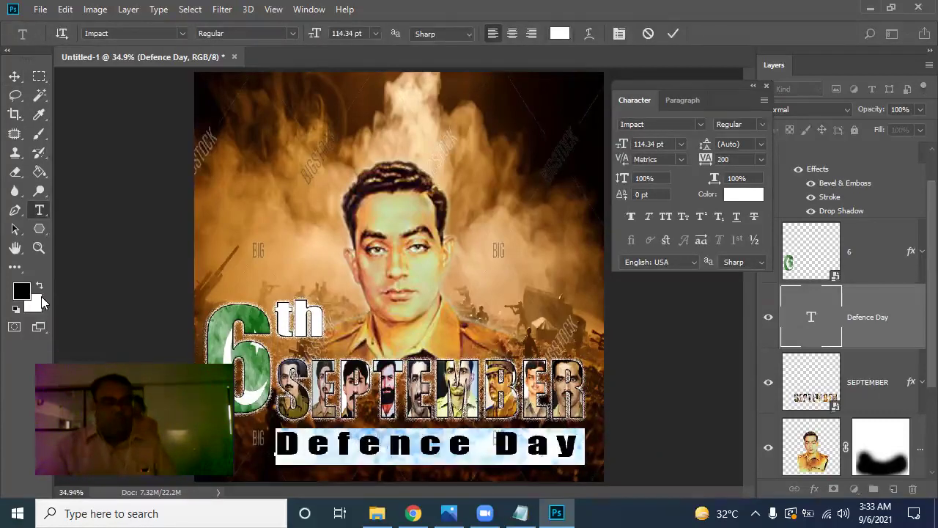
pyautogui.click(22, 291)
pyautogui.click(712, 82)
pyautogui.click(15, 78)
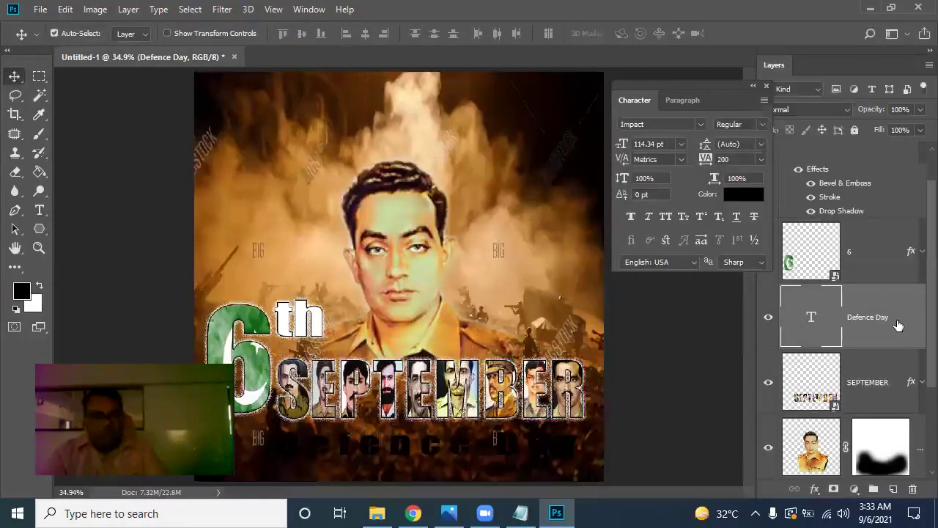
# Step: Bring Defence Day to the top and paste the th layer's bevel, stroke and drop shadow onto it
pyautogui.hotkey('ctrl', ']')
pyautogui.hotkey('ctrl', ']')
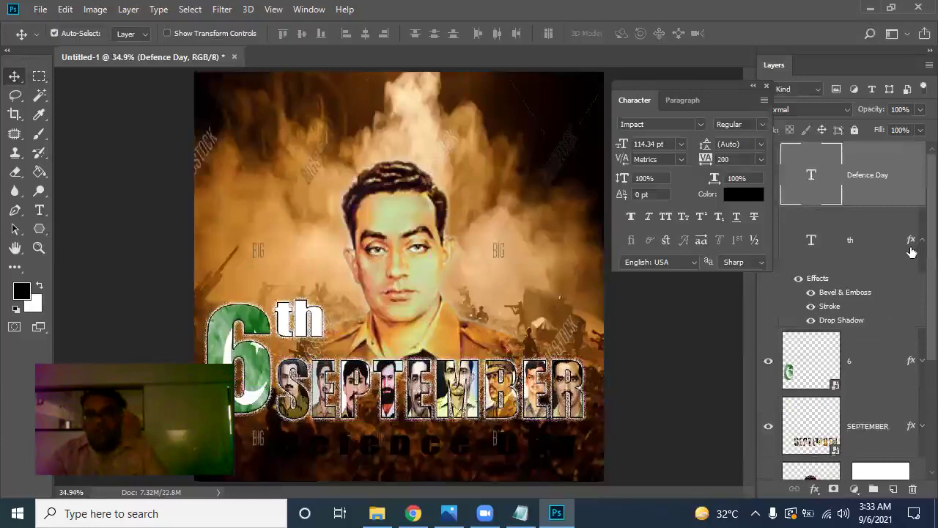
pyautogui.rightClick(890, 237)
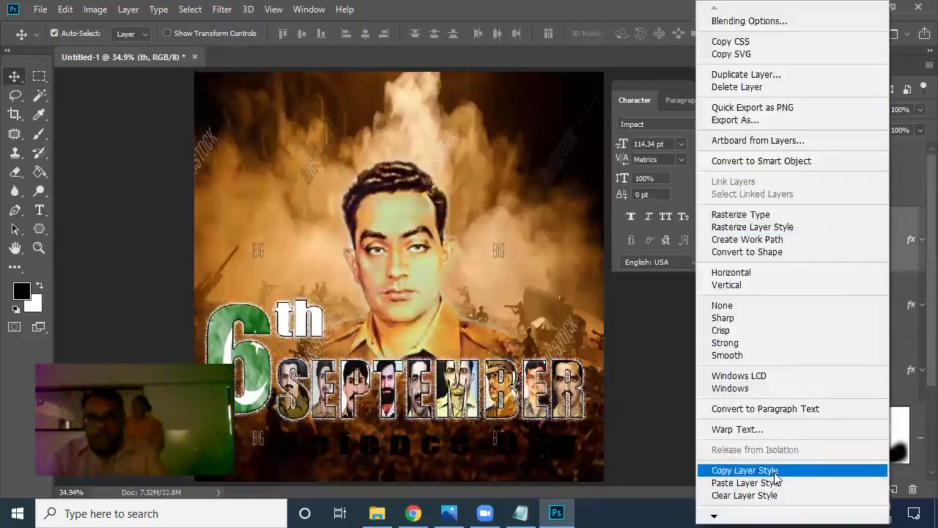
pyautogui.click(776, 473)
pyautogui.click(872, 175)
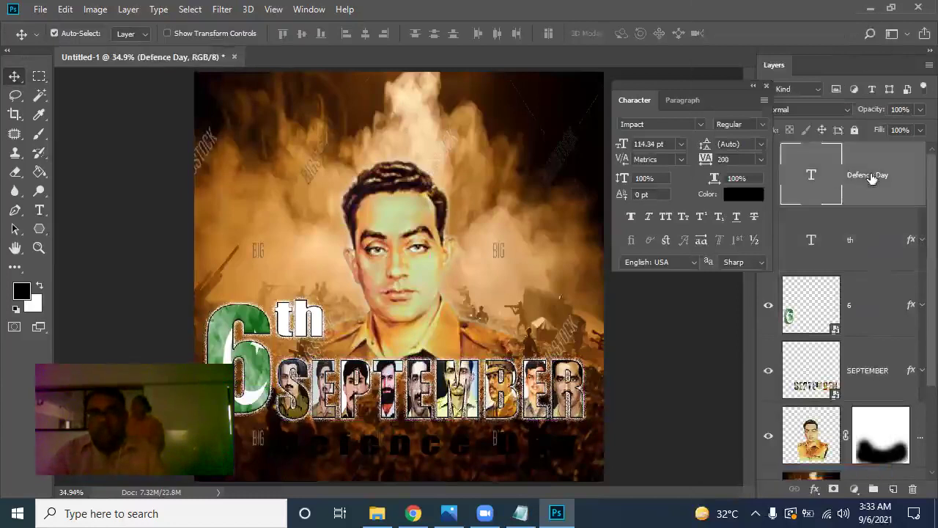
pyautogui.rightClick(870, 175)
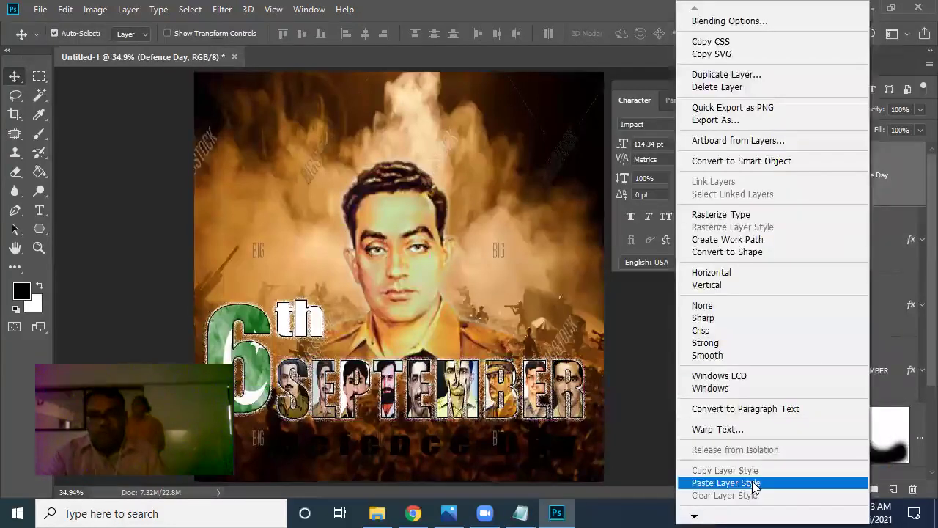
pyautogui.click(757, 479)
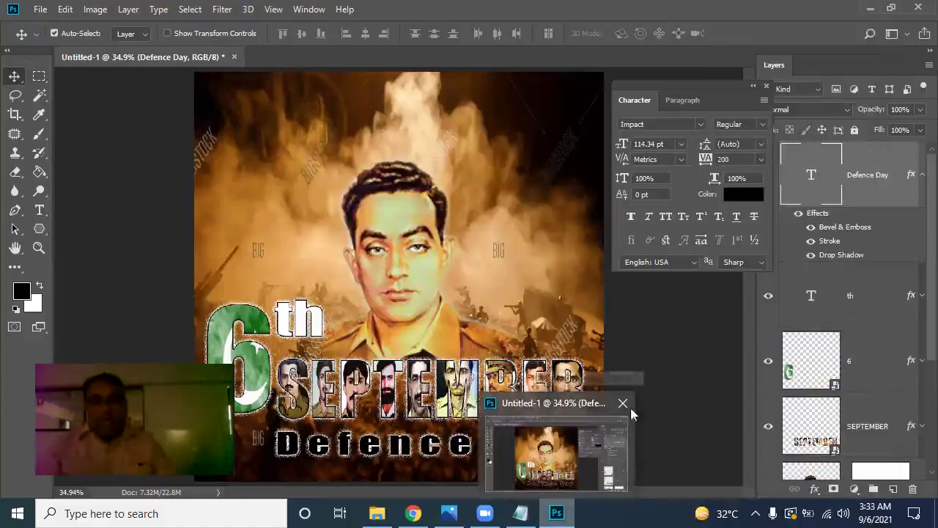
pyautogui.click(540, 303)
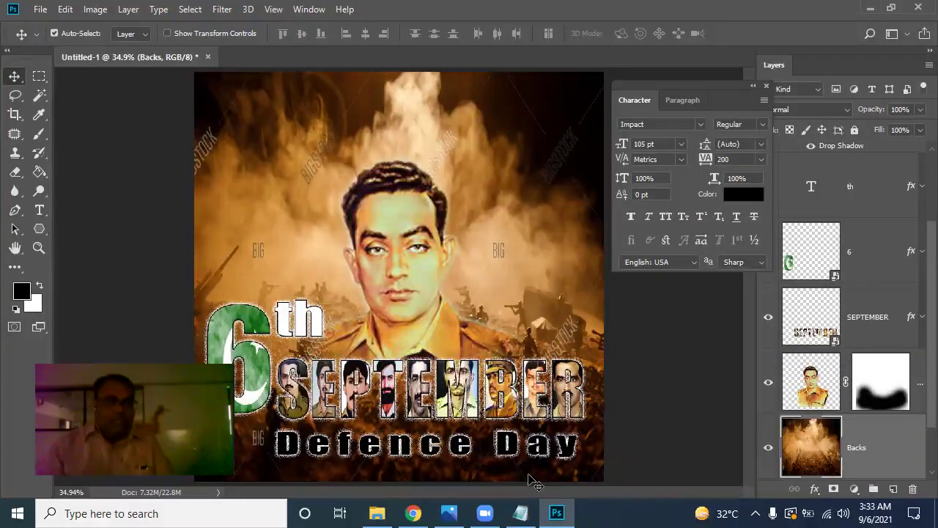
pyautogui.press('Tab')
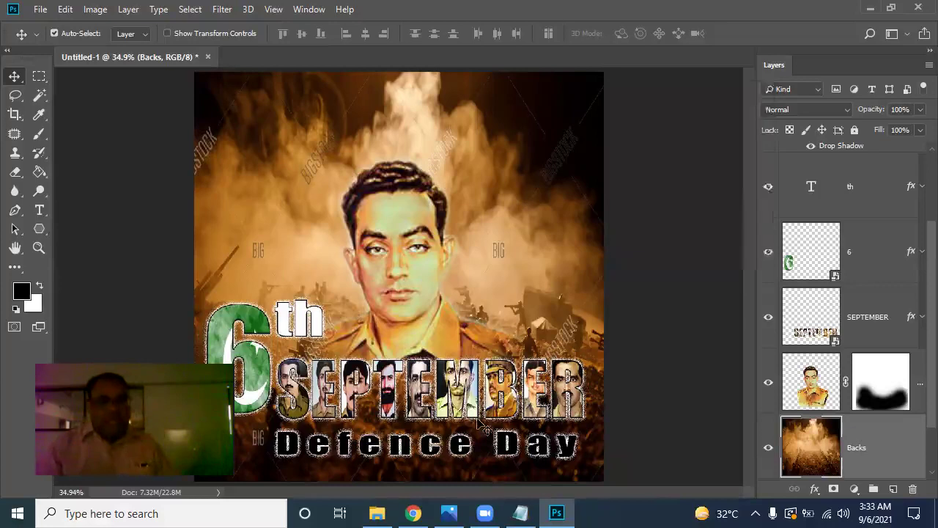
pyautogui.press('f')
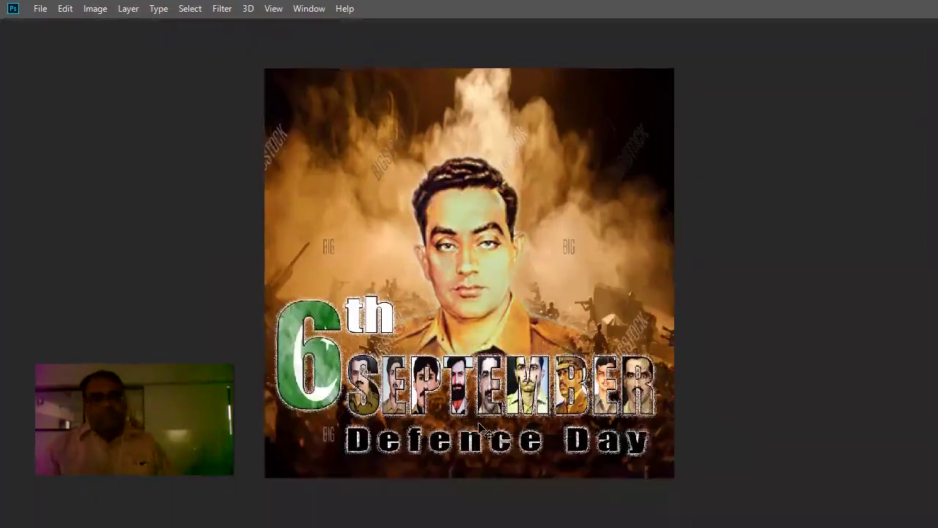
pyautogui.press('f')
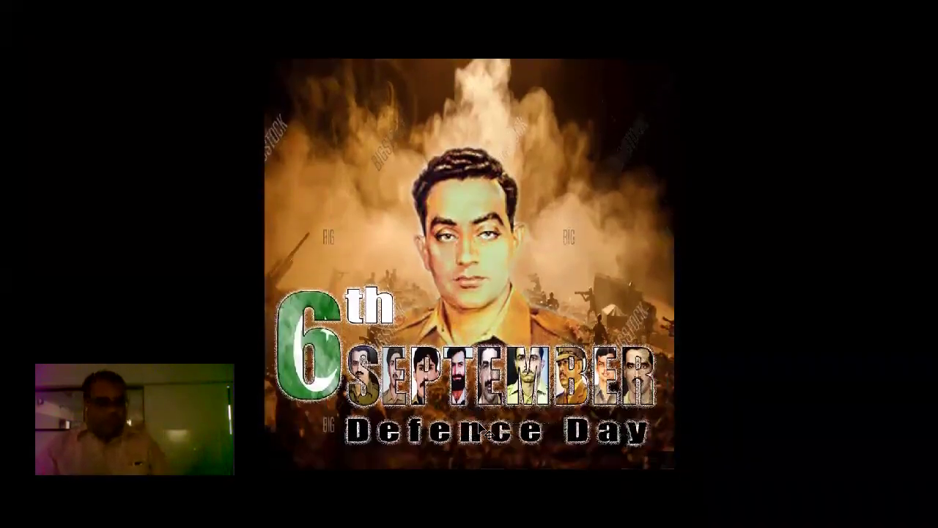
pyautogui.hotkey('ctrl', '0')
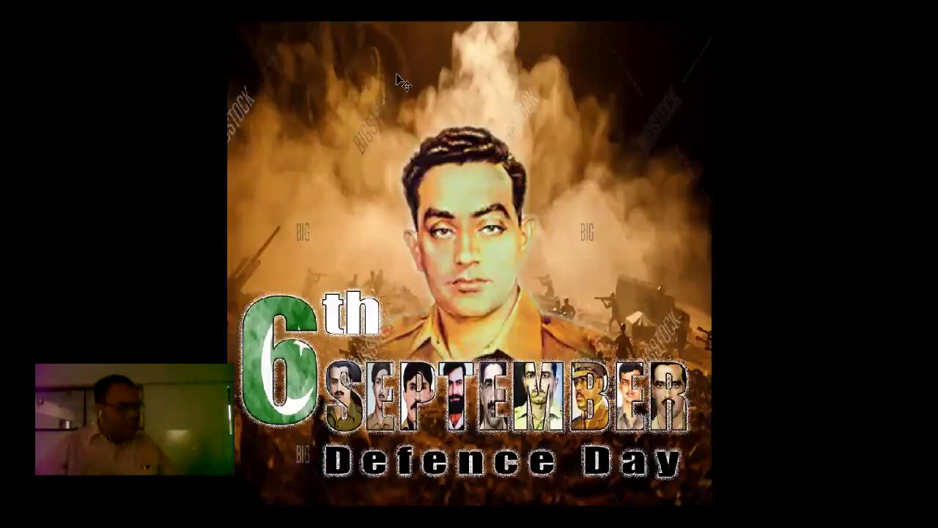
pyautogui.press('f')
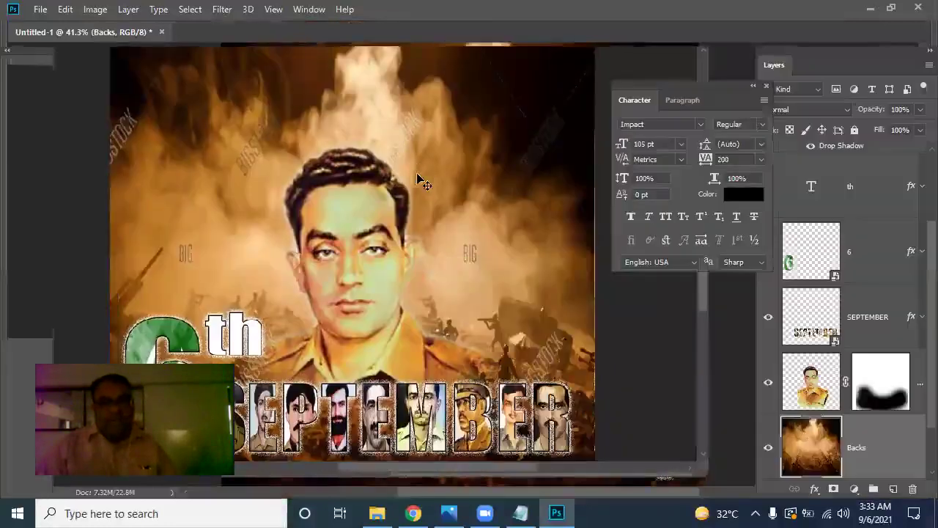
pyautogui.hotkey('ctrl', '0')
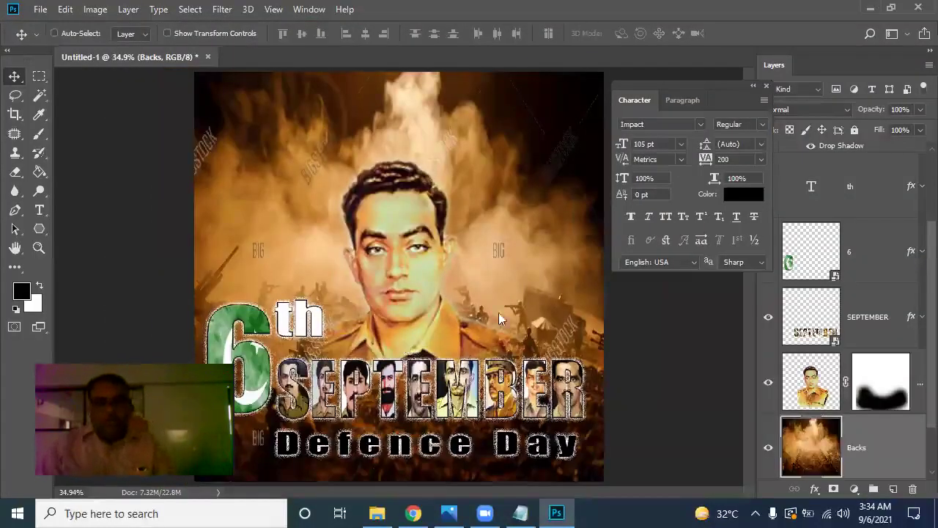
# Step: Open 1099581as.jpg from the Downloads folder as a new document tab
pyautogui.hotkey('ctrl', 'o')
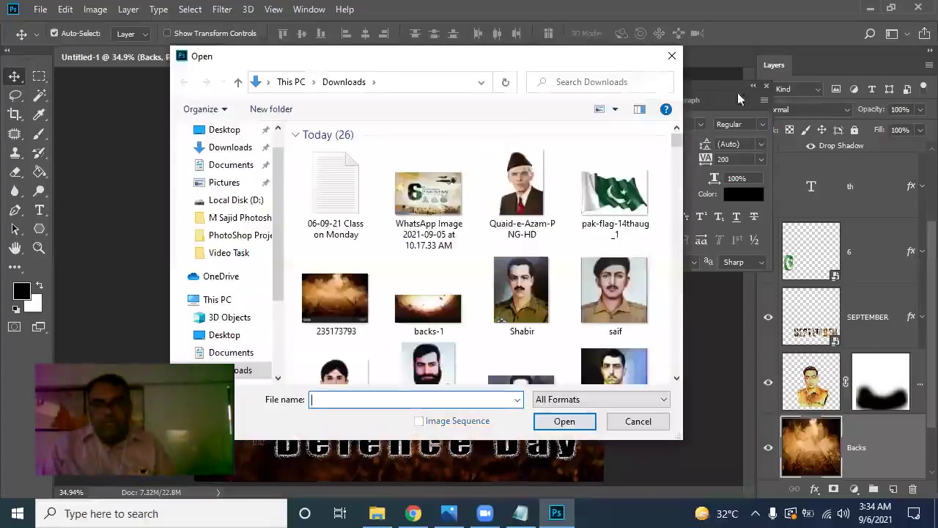
pyautogui.click(671, 55)
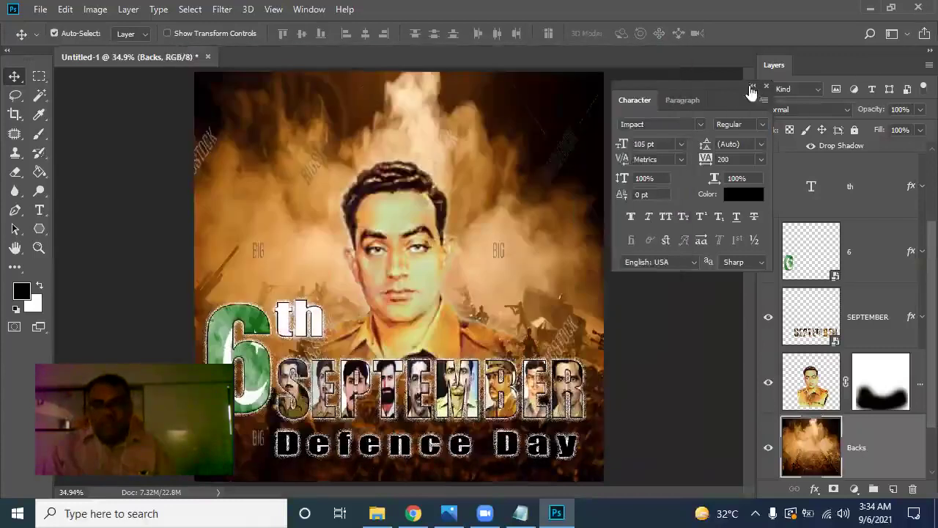
pyautogui.click(751, 88)
pyautogui.press('ctrl')
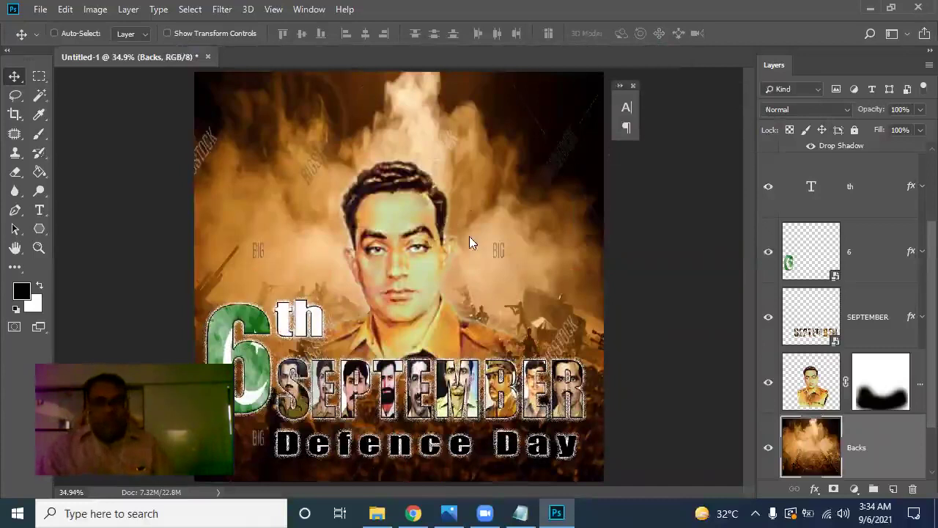
pyautogui.hotkey('ctrl', 'o')
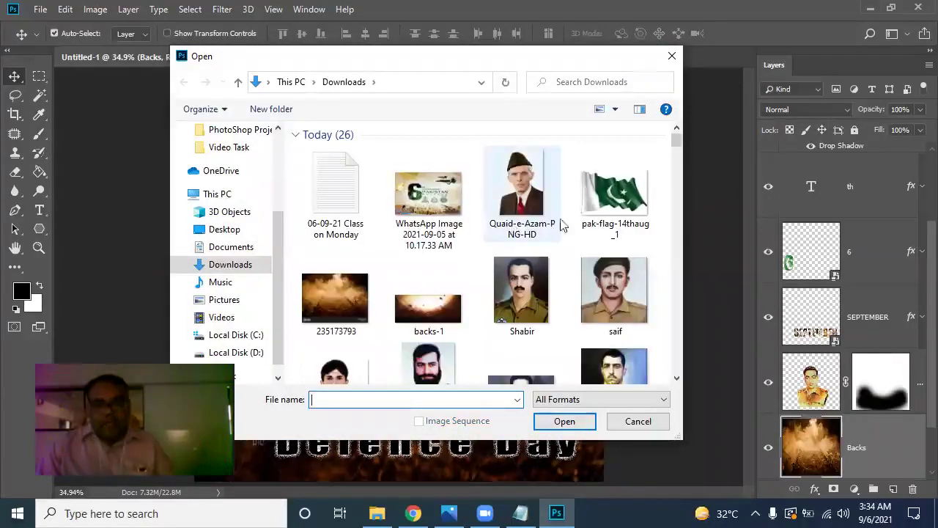
pyautogui.click(536, 303)
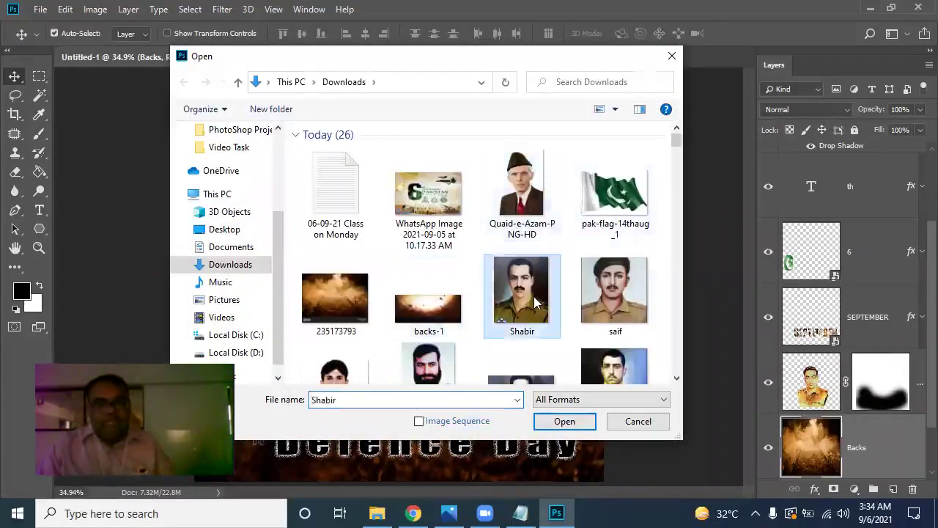
pyautogui.scroll(-5, 535, 303)
pyautogui.scroll(-1, 535, 303)
pyautogui.click(601, 223)
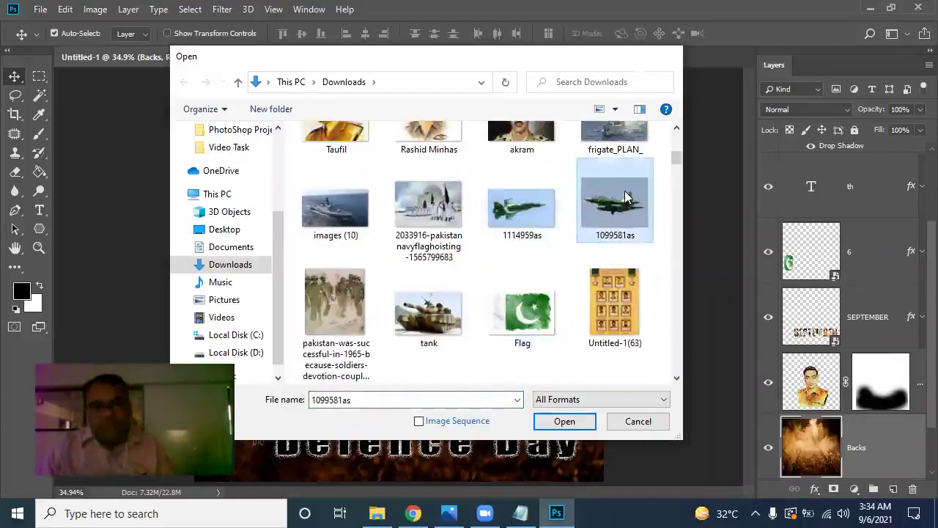
pyautogui.doubleClick(625, 196)
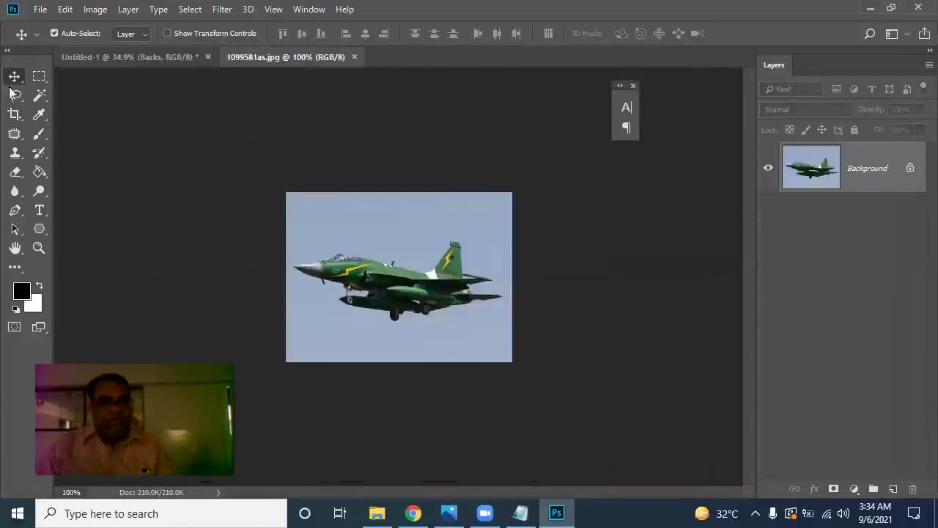
# Step: Select the jet by magic-wanding the sky, inverting, and feathering 2 pixels
pyautogui.click(38, 96)
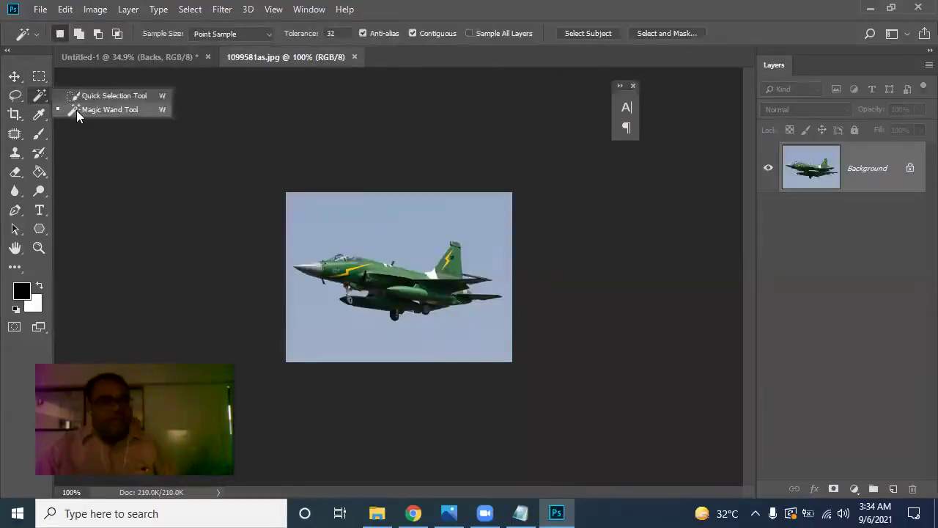
pyautogui.click(77, 110)
pyautogui.click(371, 214)
pyautogui.hotkey('ctrl', 'shift', 'i')
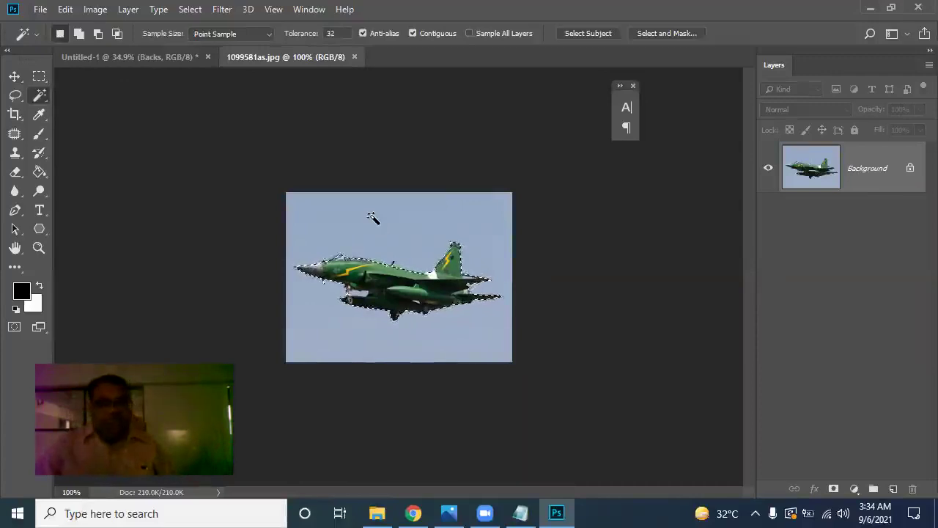
pyautogui.hotkey('ctrl', '0')
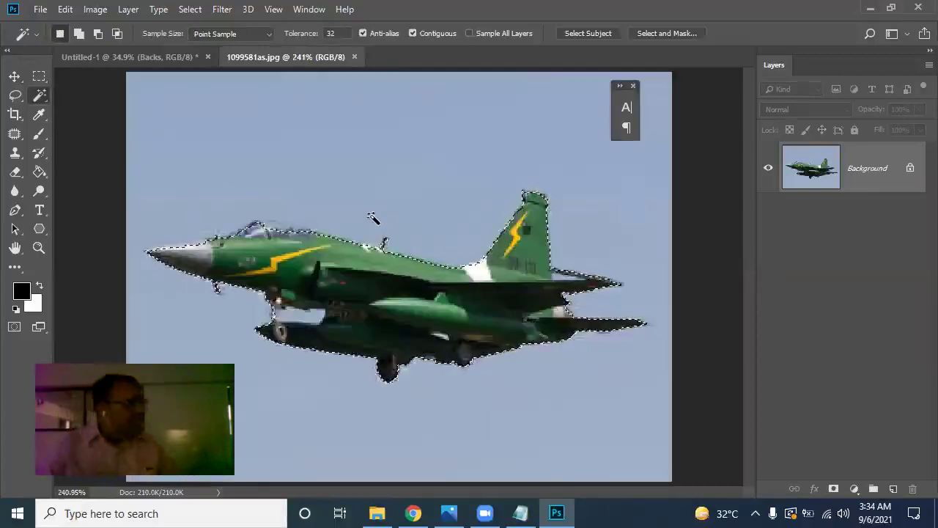
pyautogui.press('shift')
pyautogui.hotkey('shift', 'F6')
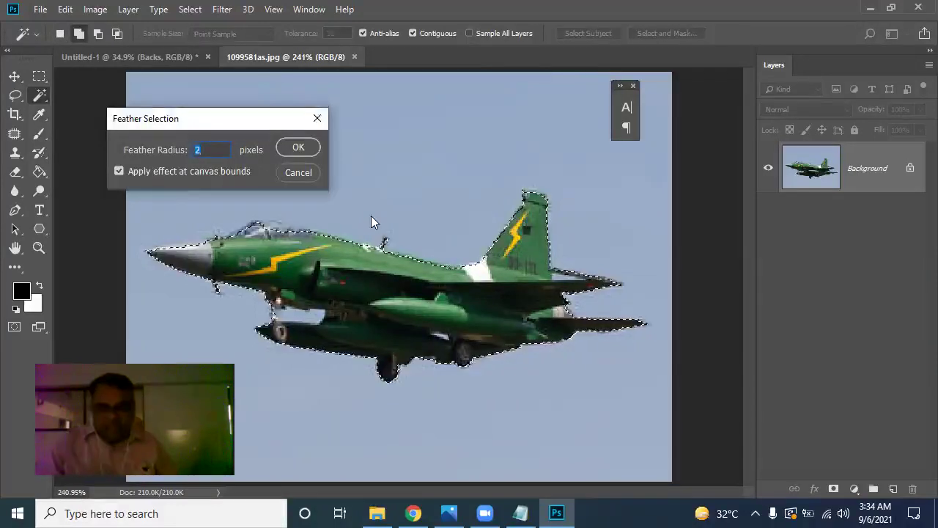
pyautogui.press('Return')
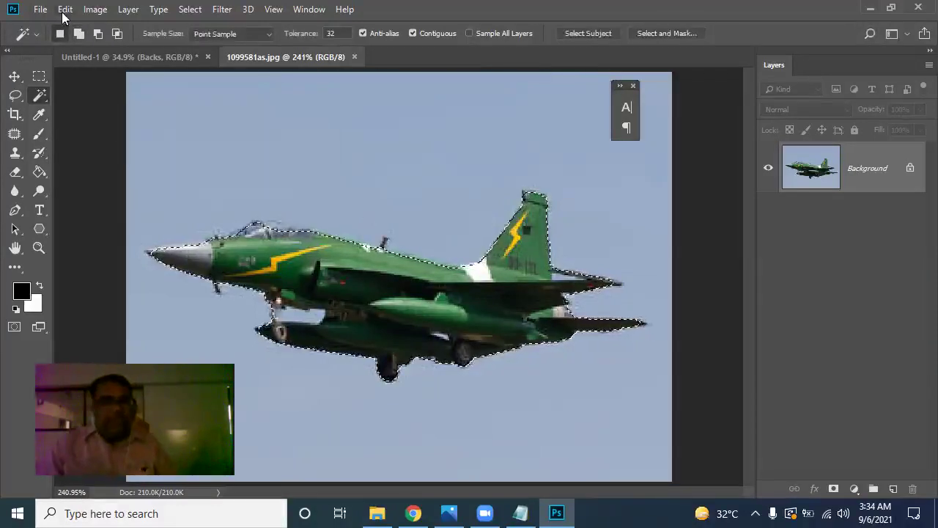
# Step: Copy the jet and paste it into the Untitled-1 poster as Layer 1
pyautogui.click(65, 9)
pyautogui.click(132, 108)
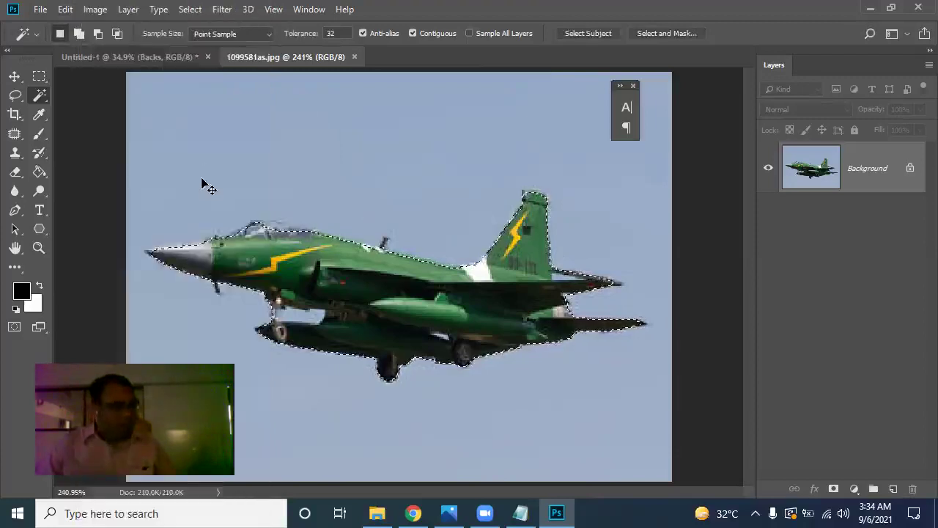
pyautogui.hotkey('ctrl', 'Tab')
pyautogui.hotkey('ctrl', 'v')
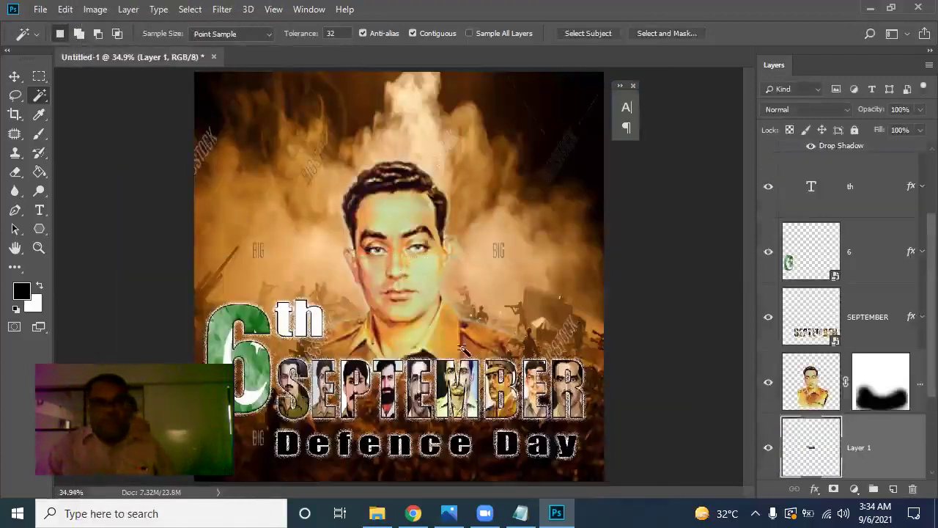
# Step: Create a new layer, collapse Defence Day's effects list and select the Defence Day layer
pyautogui.hotkey('ctrl', 'shift', 'alt', 'n')
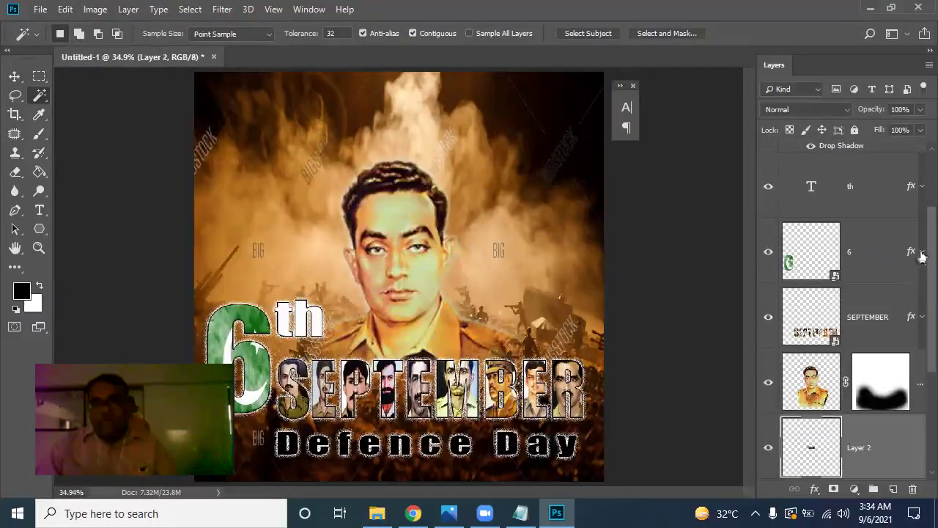
pyautogui.scroll(3, 916, 244)
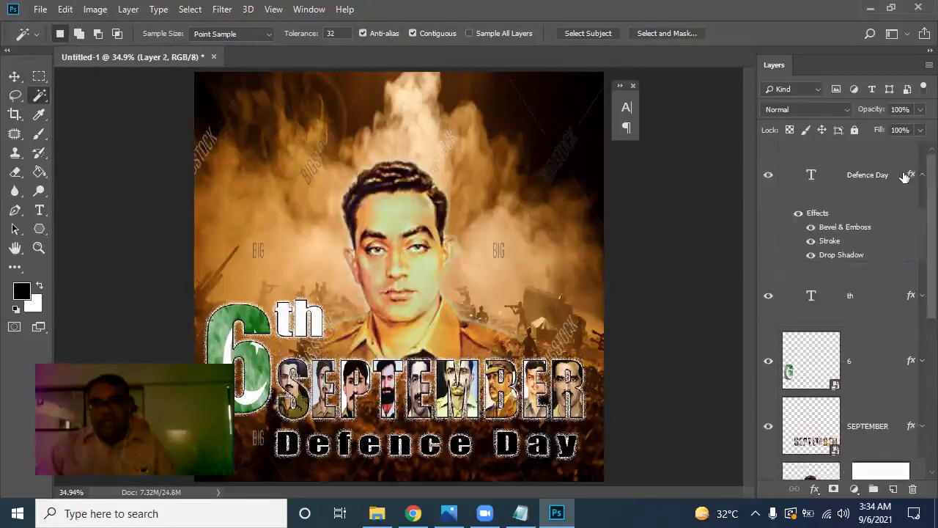
pyautogui.click(916, 173)
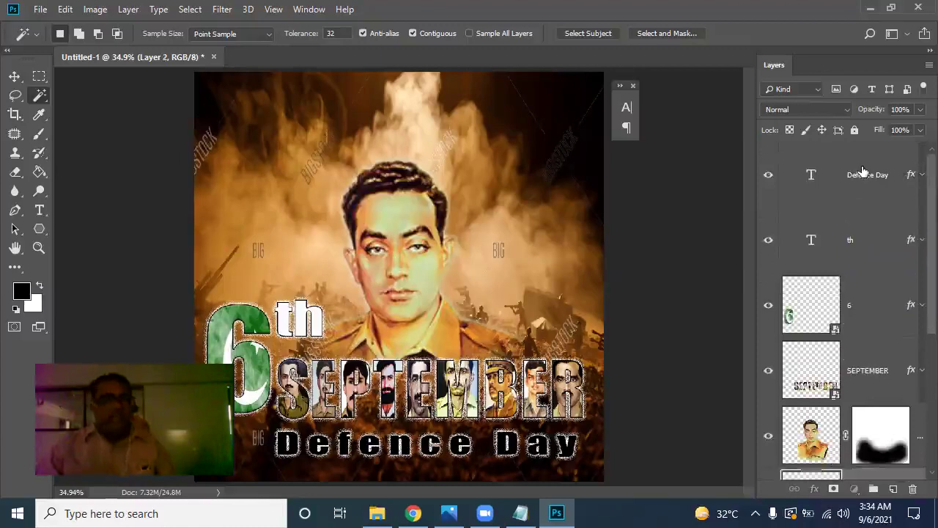
pyautogui.click(863, 171)
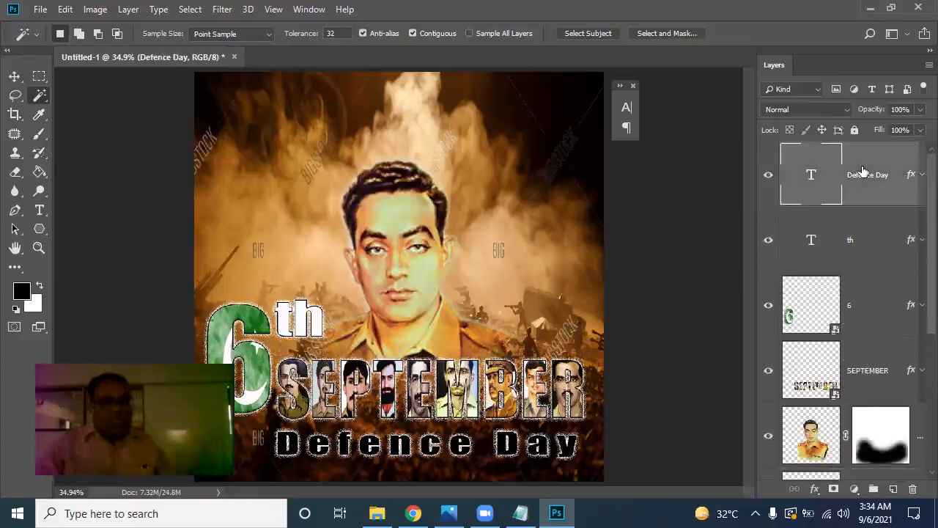
# Step: Select the green jet with the Magic Wand and feather the selection by 2 pixels
pyautogui.hotkey('ctrl', 'o')
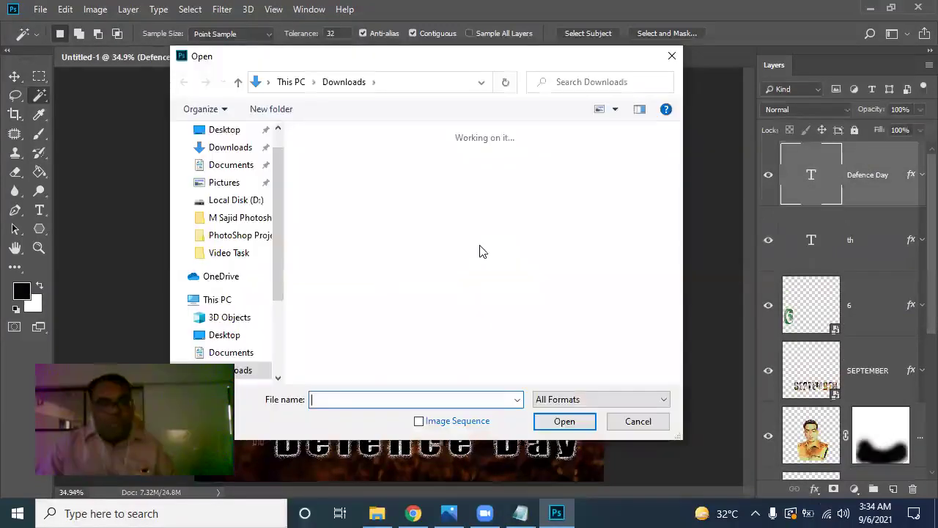
pyautogui.scroll(-2, 570, 286)
pyautogui.scroll(-3, 566, 286)
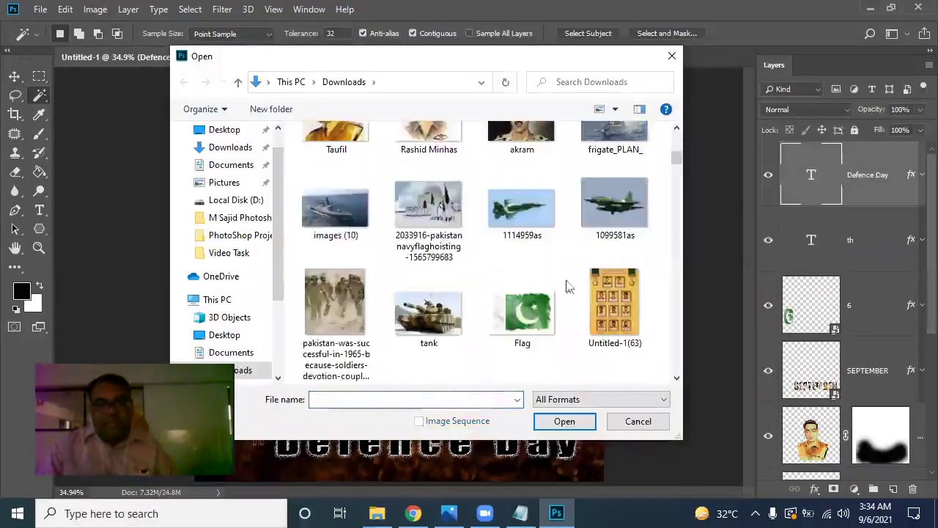
pyautogui.press('Escape')
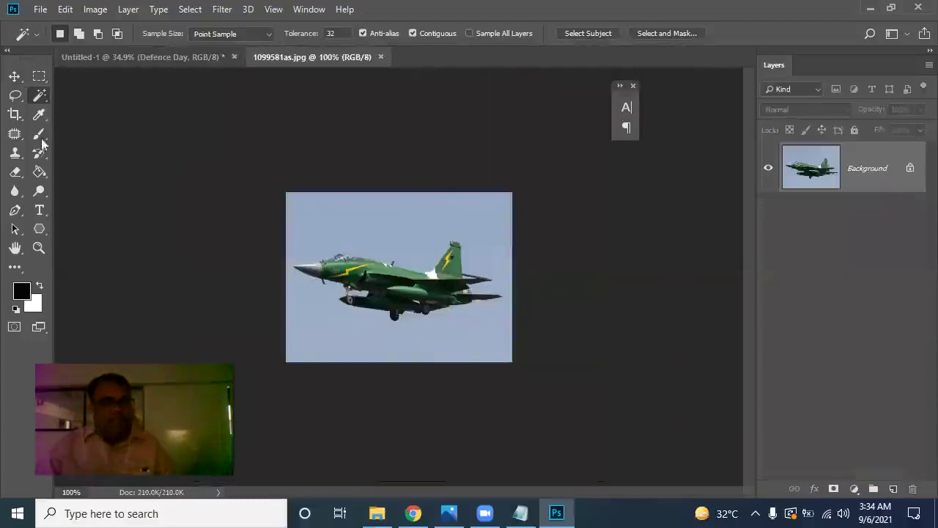
pyautogui.rightClick(38, 96)
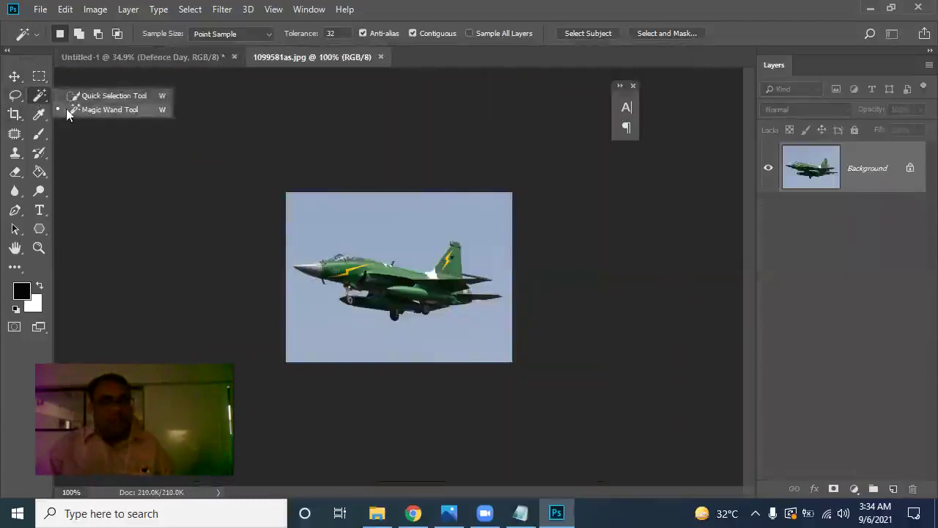
pyautogui.click(66, 109)
pyautogui.click(396, 225)
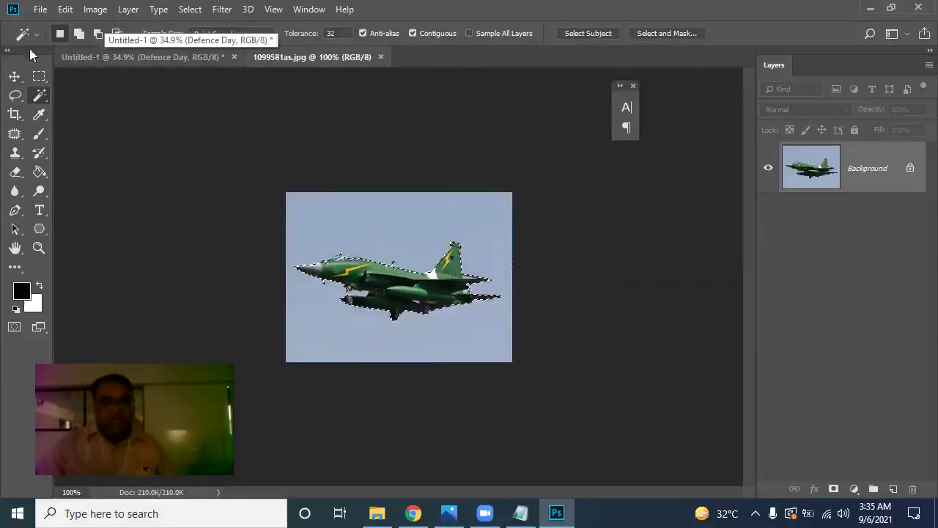
pyautogui.hotkey('shift', 'F6')
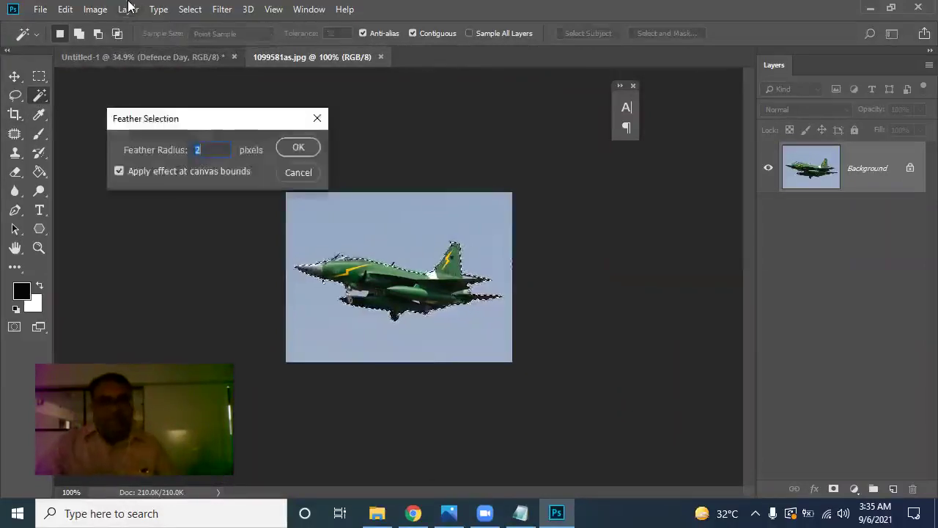
pyautogui.click(294, 147)
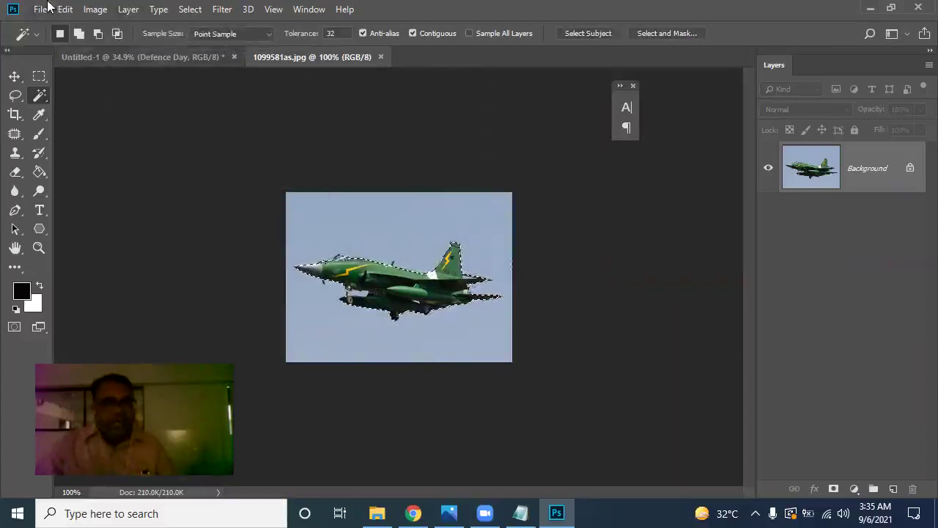
# Step: Copy the feathered jet and paste it onto the Untitled-1 poster as a new layer
pyautogui.click(64, 9)
pyautogui.click(89, 108)
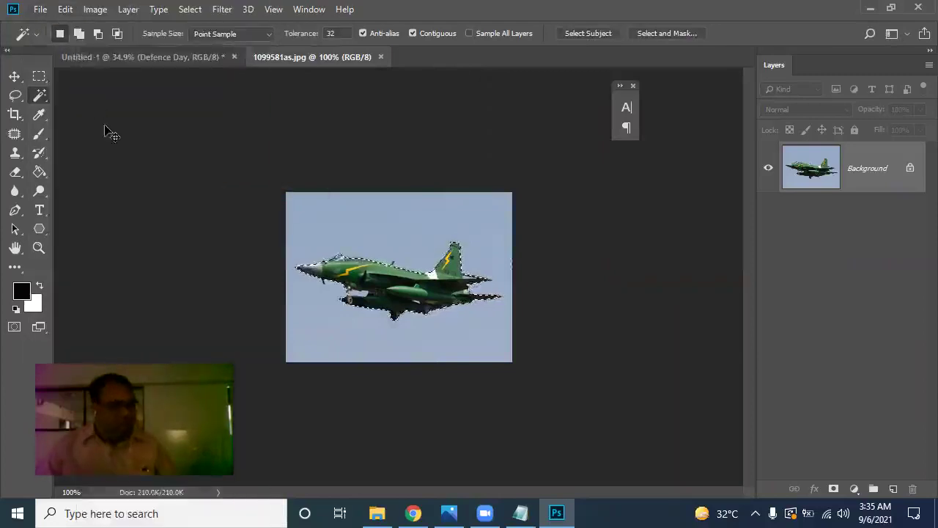
pyautogui.click(80, 57)
pyautogui.hotkey('ctrl', 'v')
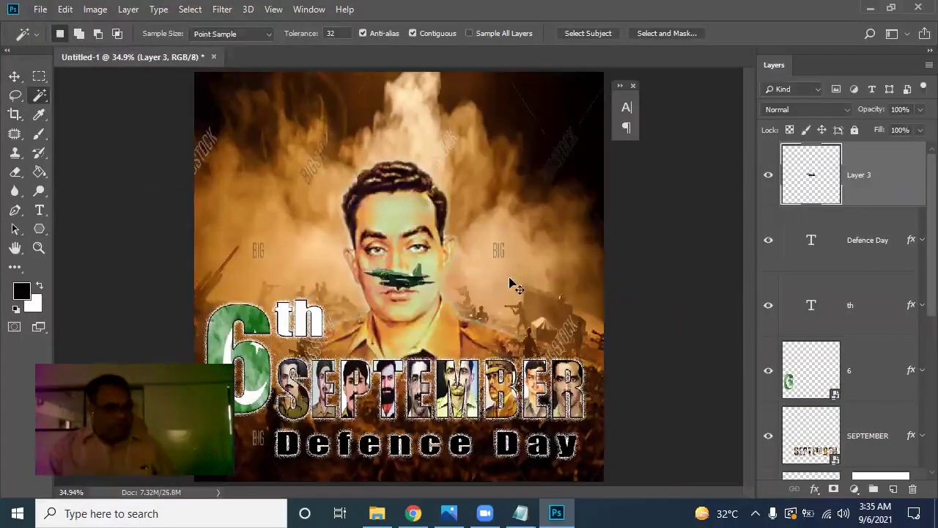
# Step: Enlarge the pasted jet to roughly three times its size, then trim it back slightly
pyautogui.hotkey('ctrl', 't')
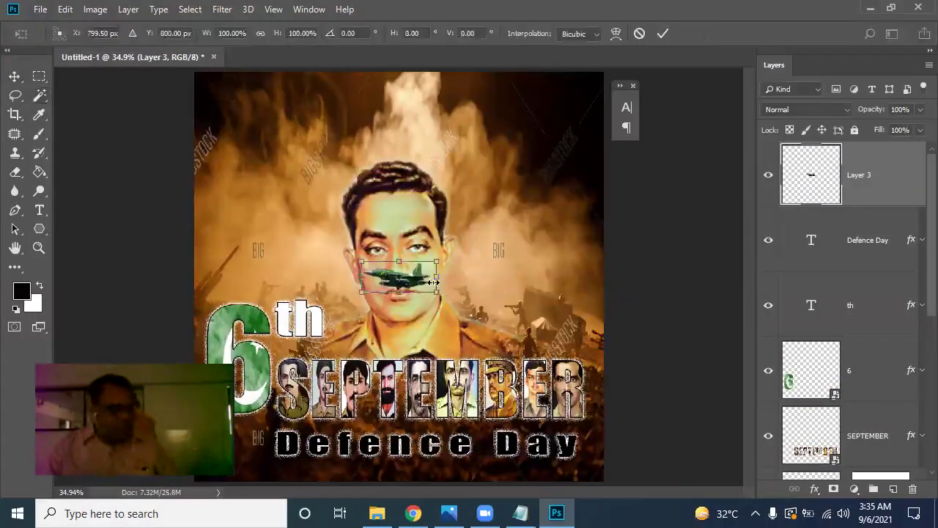
pyautogui.moveTo(433, 287); pyautogui.dragTo(529, 329)
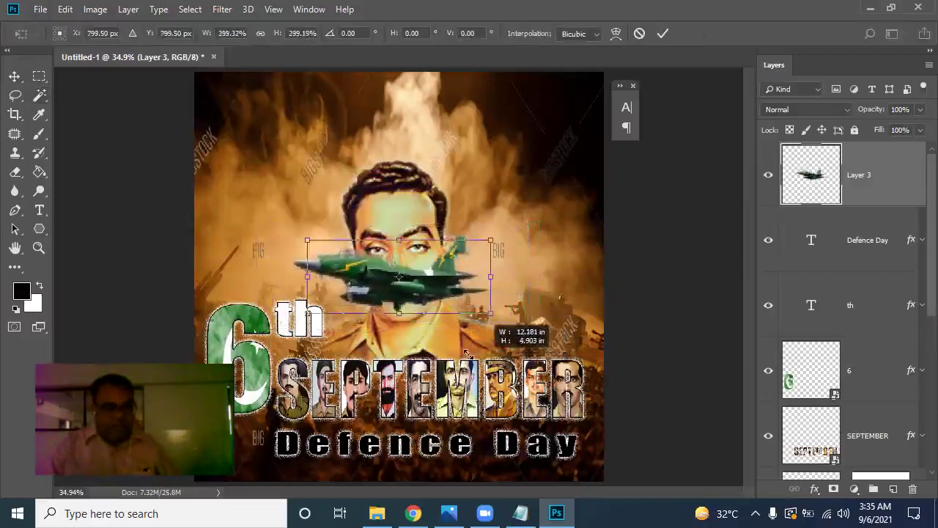
pyautogui.moveTo(528, 329); pyautogui.dragTo(491, 313)
pyautogui.press('Return')
# Step: Move the jet to the upper-left sky above the portrait's head
pyautogui.press('w')
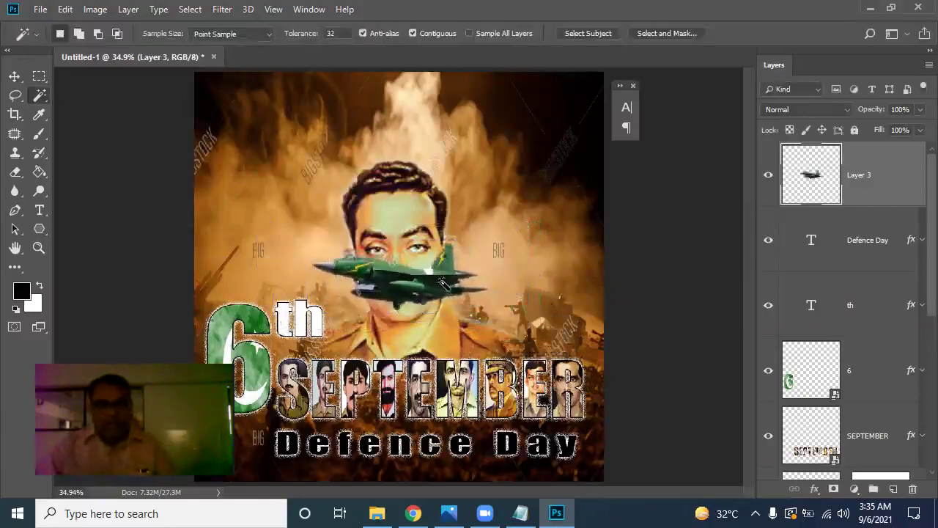
pyautogui.press('v')
pyautogui.moveTo(436, 275)
pyautogui.mouseDown()
pyautogui.moveTo(558, 120)
pyautogui.moveTo(364, 114)
pyautogui.mouseUp()
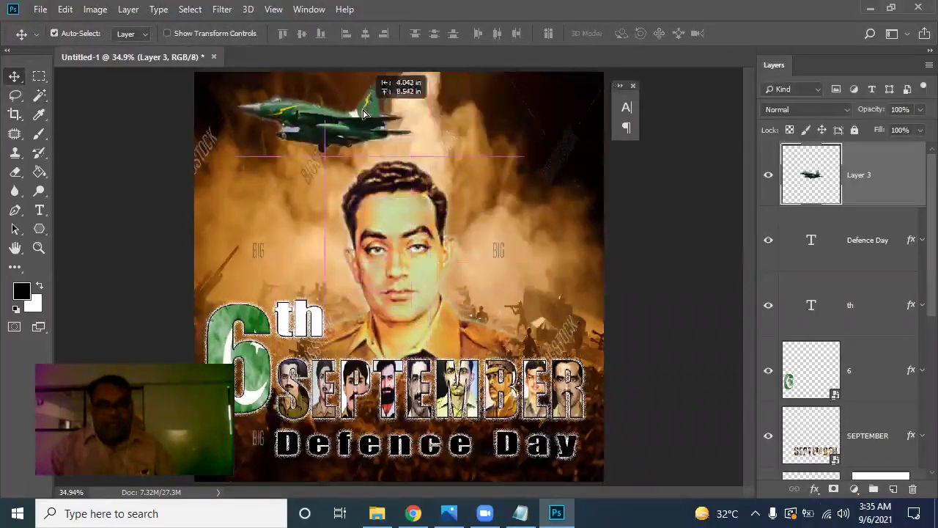
pyautogui.moveTo(365, 113); pyautogui.dragTo(348, 116)
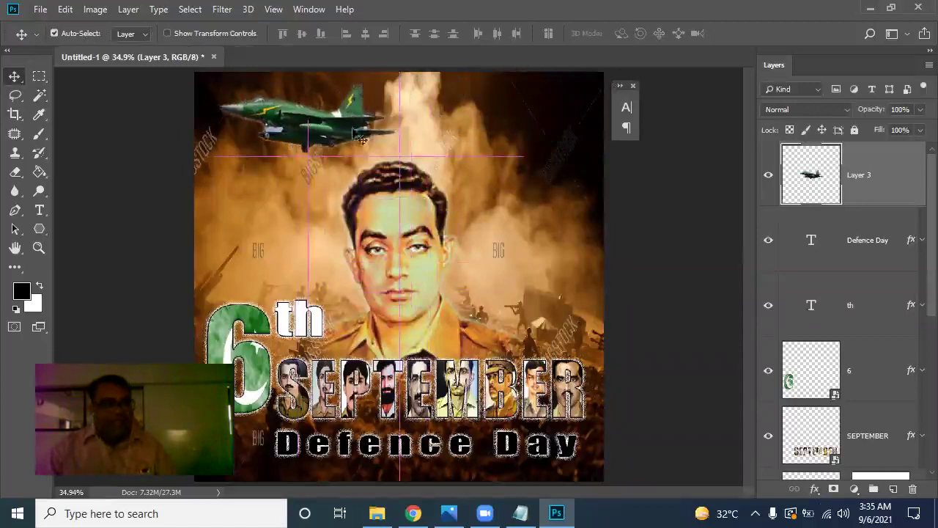
pyautogui.hotkey('shift', 'Up')
pyautogui.hotkey('shift', 'Up')
pyautogui.hotkey('shift', 'Up')
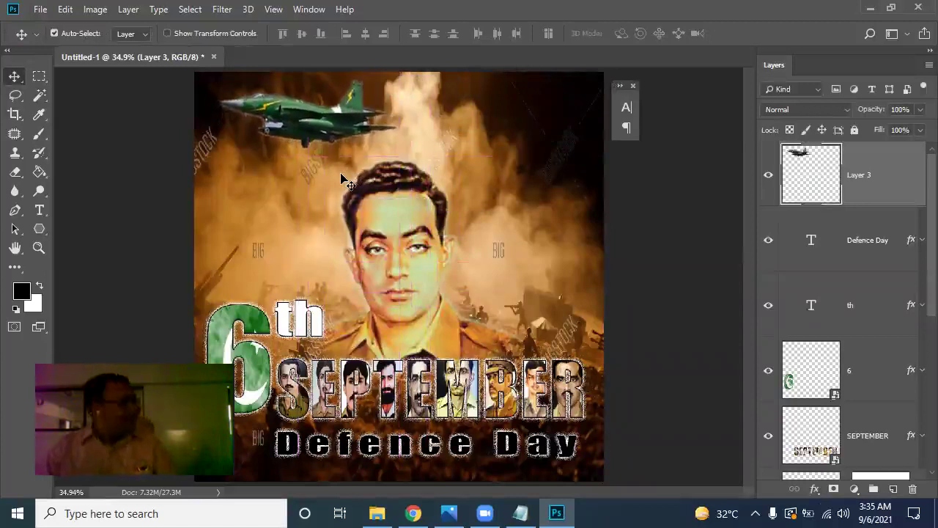
pyautogui.press('Up')
pyautogui.press('Up')
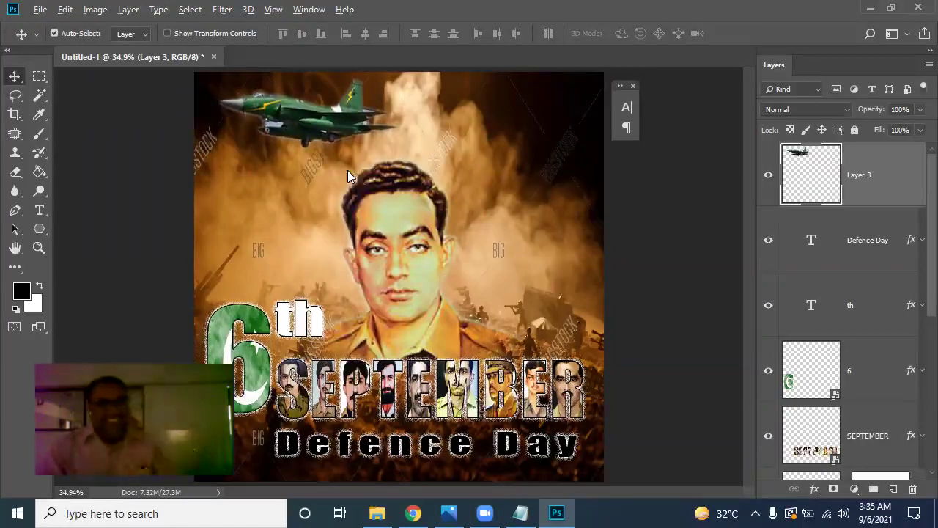
# Step: Cancel the save window without saving and bring up the Open dialog
pyautogui.hotkey('ctrl', 's')
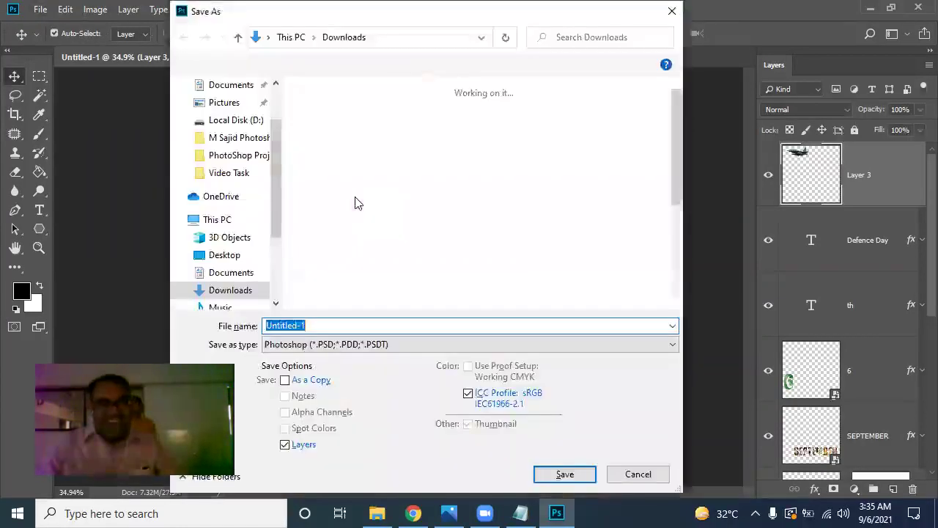
pyautogui.press('Escape')
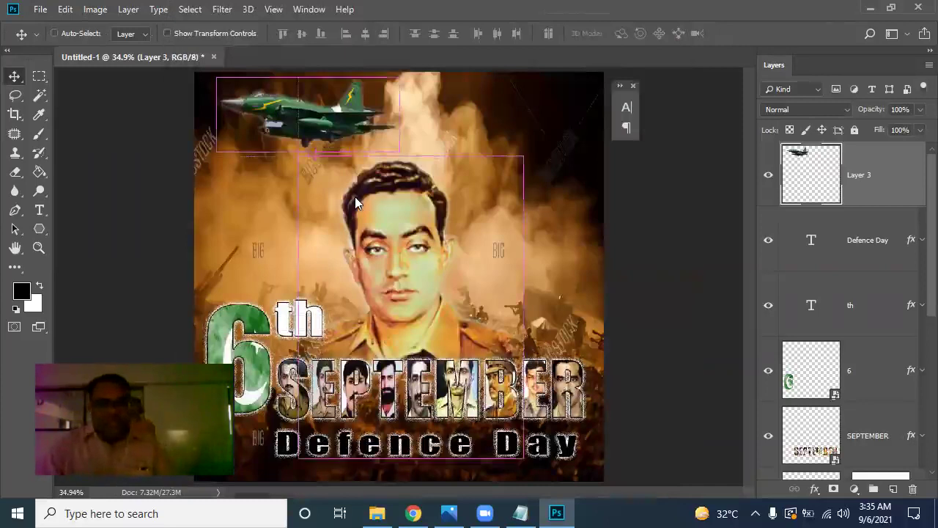
pyautogui.hotkey('ctrl', 'o')
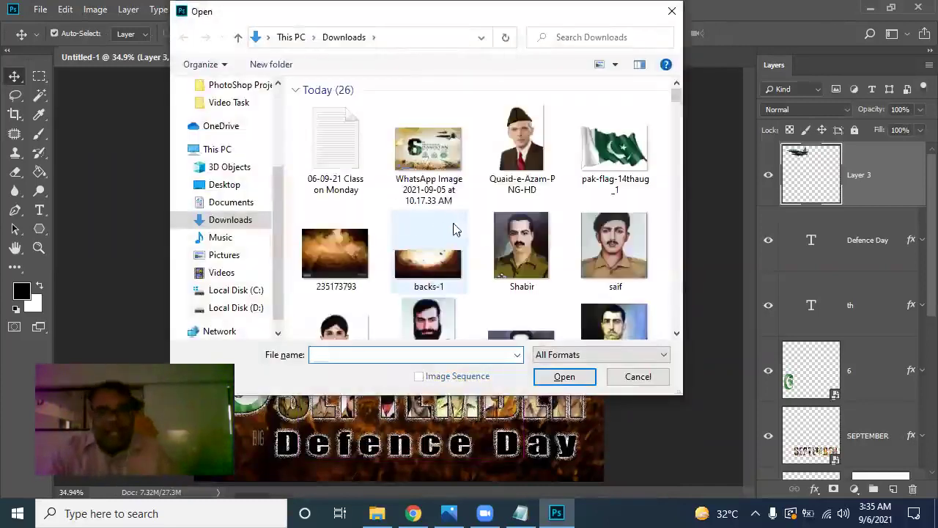
# Step: Open the tank photo from the file list
pyautogui.scroll(-3, 448, 235)
pyautogui.scroll(-2, 453, 240)
pyautogui.doubleClick(440, 267)
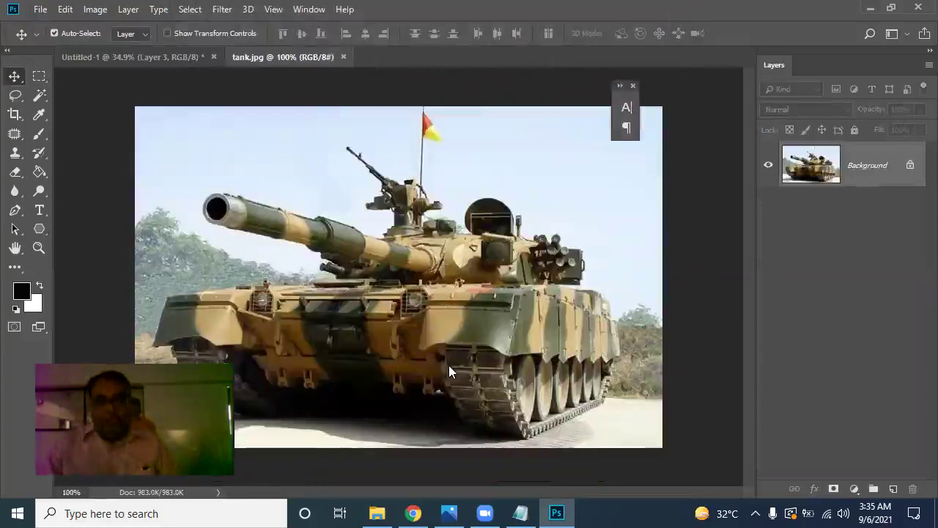
# Step: Trace the tank with the Pen Tool and convert the path to a selection
pyautogui.click(14, 211)
pyautogui.click(70, 214)
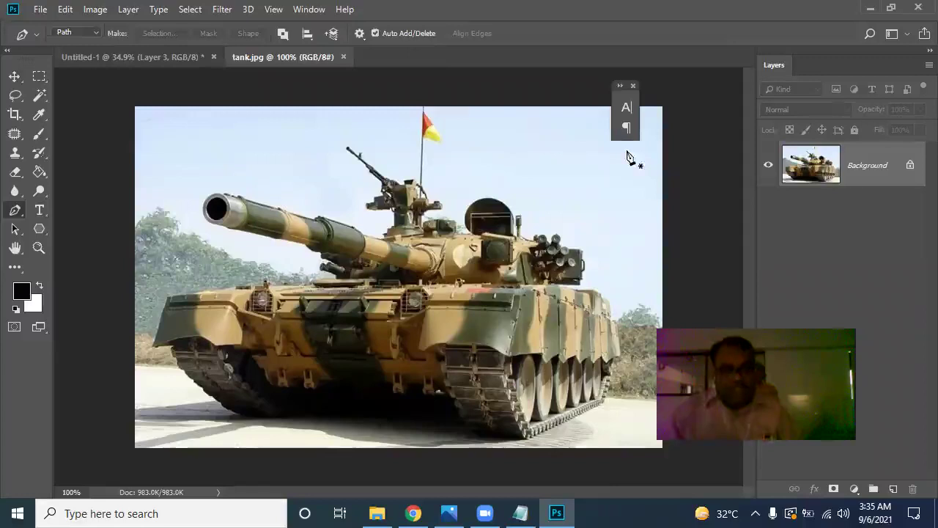
pyautogui.click(525, 443)
pyautogui.click(350, 439)
pyautogui.click(331, 434)
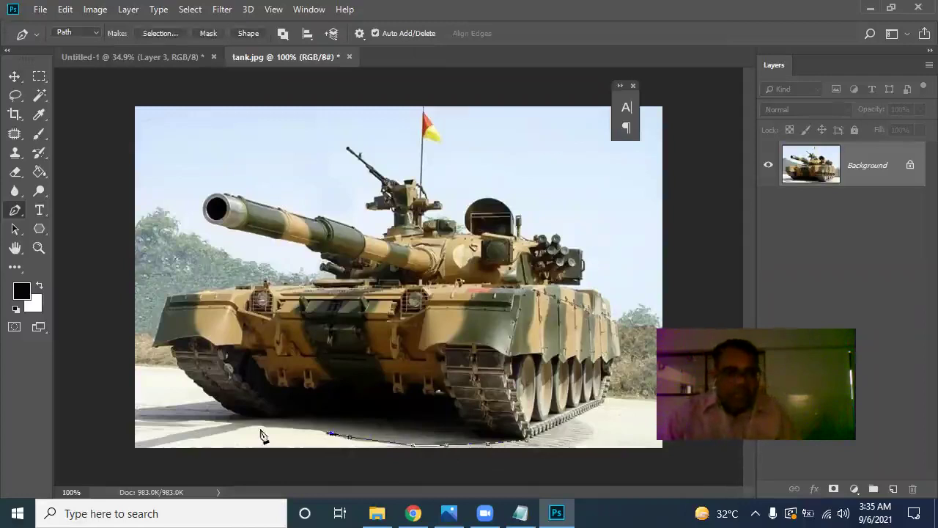
pyautogui.click(202, 422)
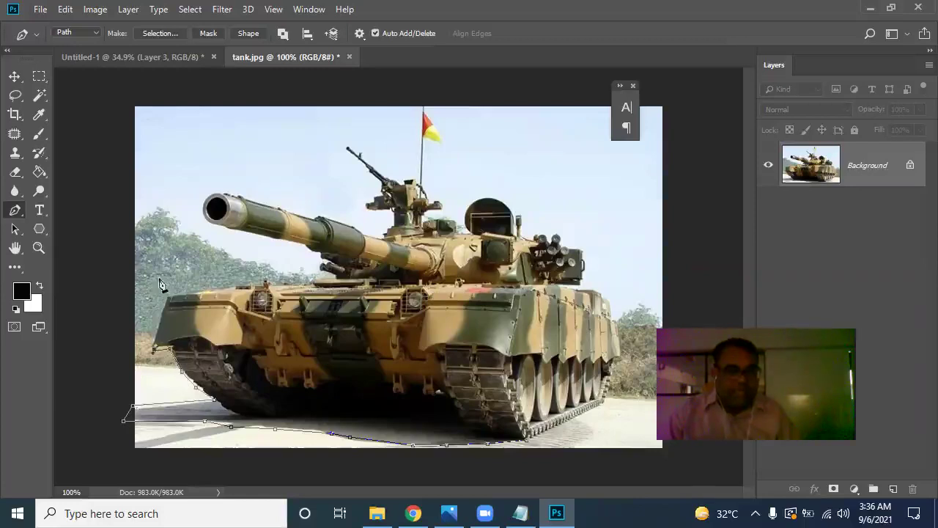
pyautogui.click(209, 287)
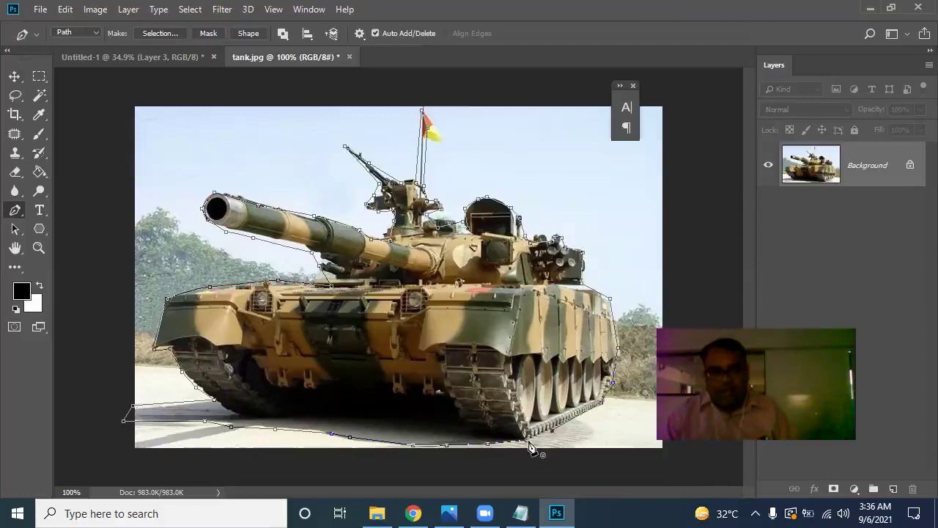
pyautogui.hotkey('ctrl', 'Return')
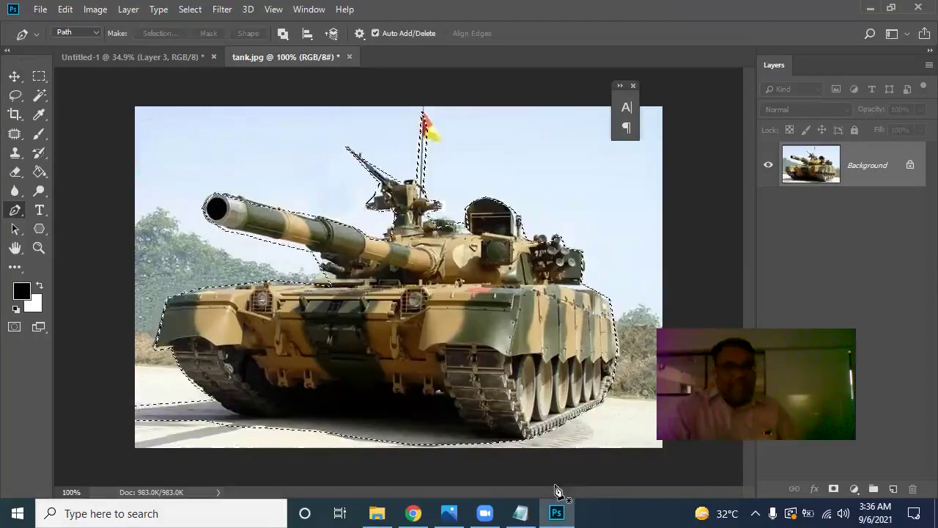
# Step: Feather the tank selection by 3 pixels and copy it
pyautogui.hotkey('shift', 'F6')
pyautogui.press('Return')
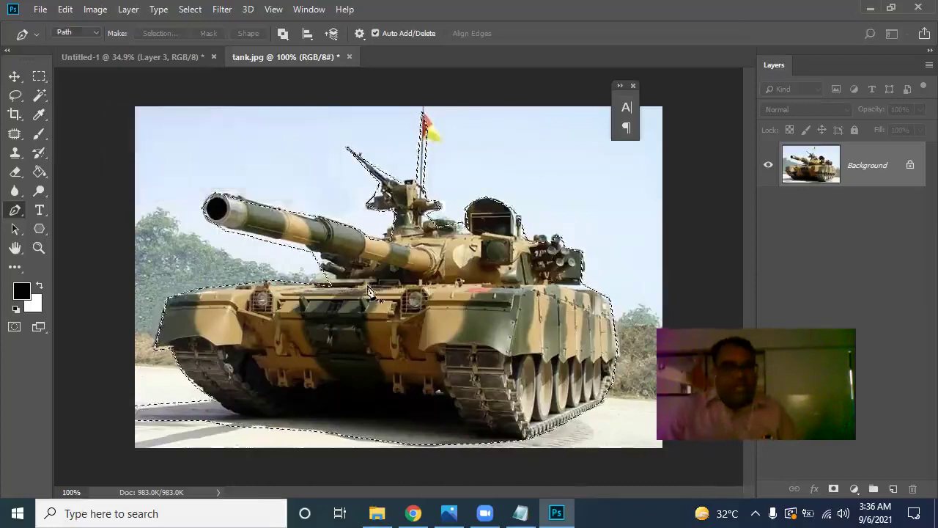
pyautogui.click(65, 8)
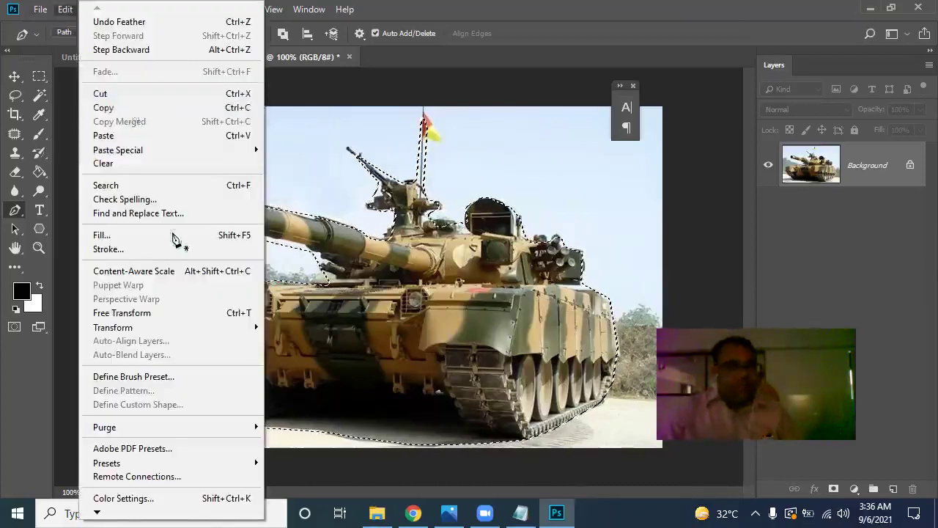
pyautogui.click(133, 112)
# Step: Close tank.jpg without saving and paste the tank into the poster
pyautogui.hotkey('ctrl', 'w')
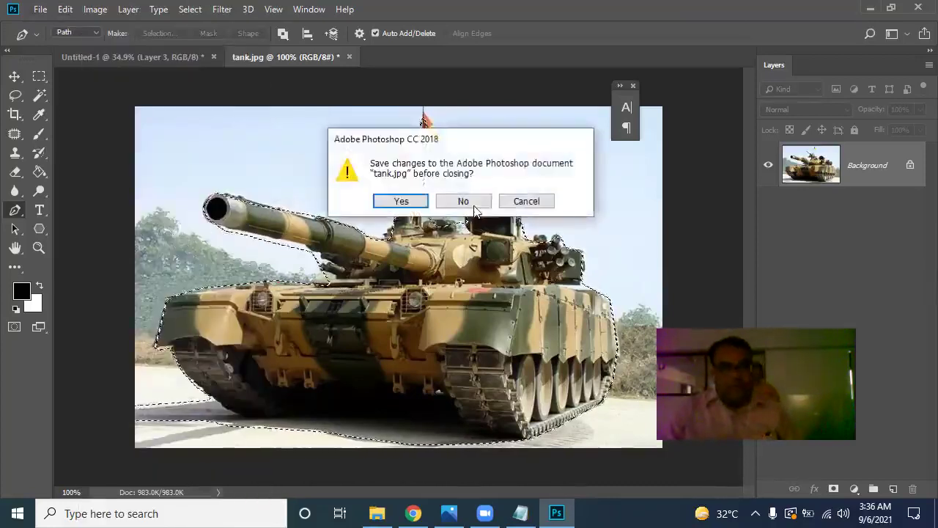
pyautogui.press('Escape')
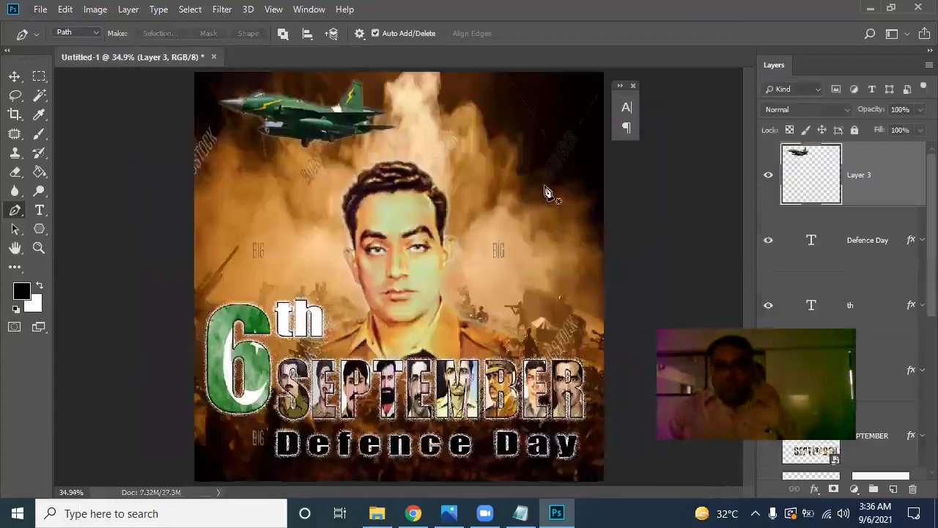
pyautogui.hotkey('ctrl', 'v')
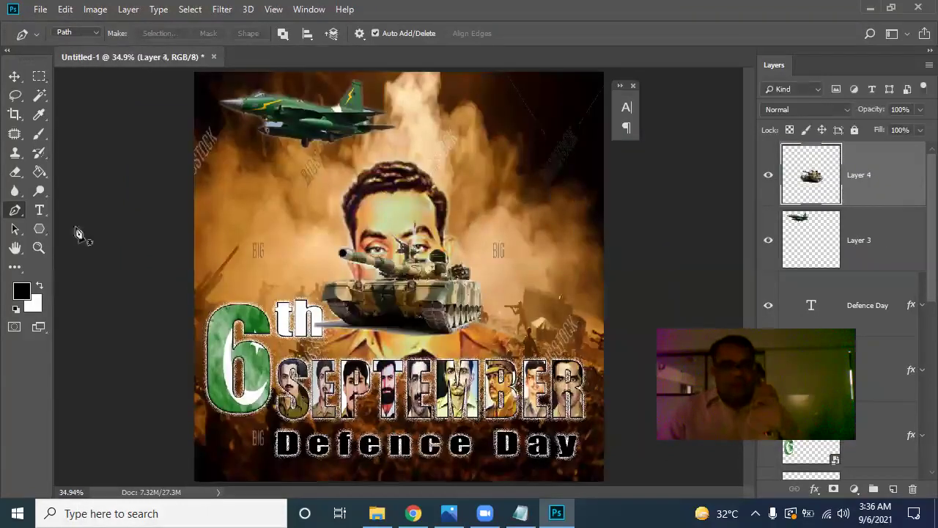
# Step: Select the tank layer and move the tank toward the poster's top-right
pyautogui.click(16, 76)
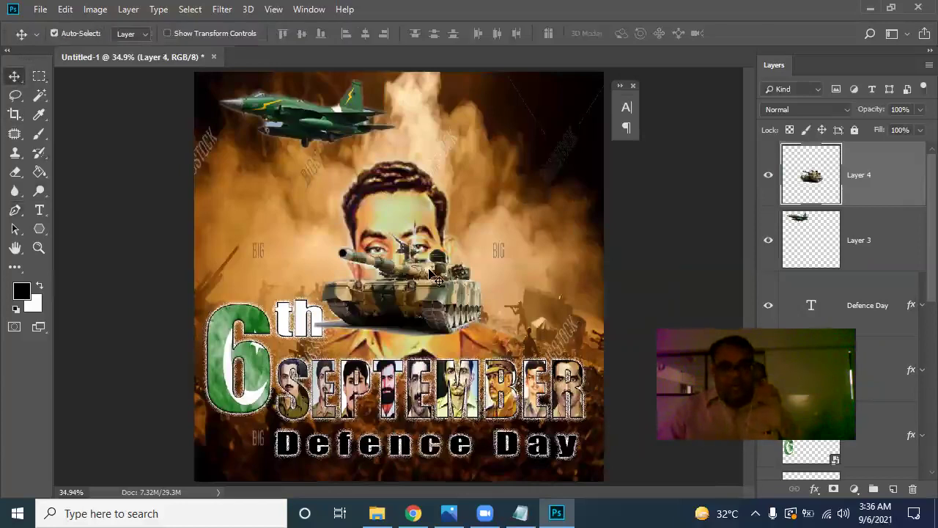
pyautogui.rightClick(432, 273)
pyautogui.click(451, 277)
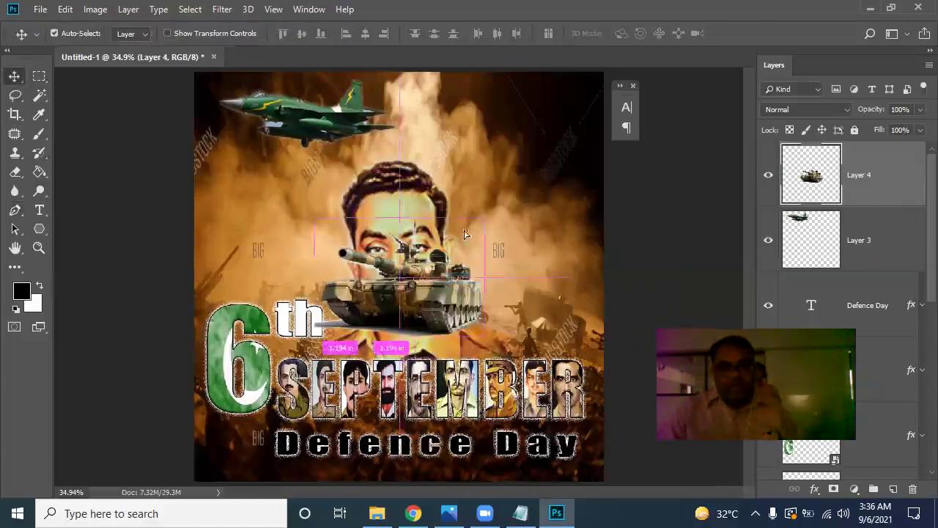
pyautogui.moveTo(464, 234); pyautogui.dragTo(555, 169)
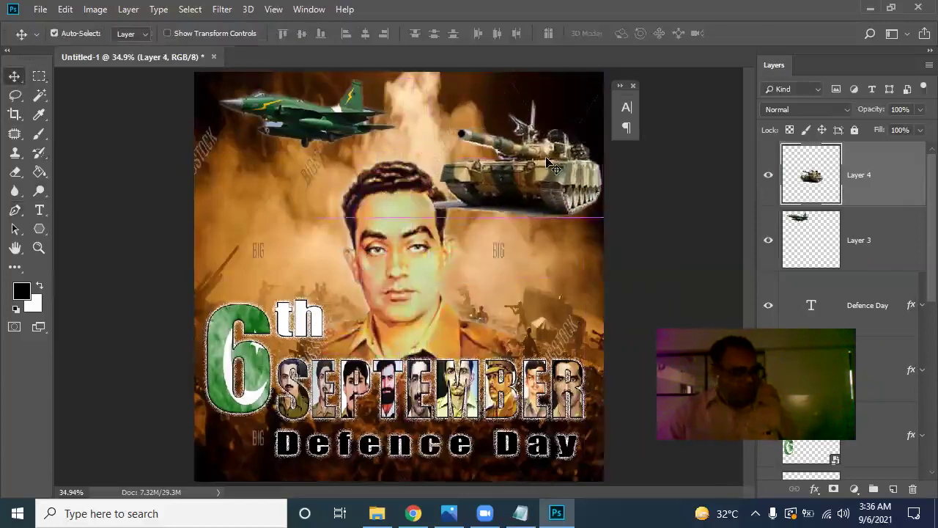
# Step: Scale the tank up slightly and place it beside the portrait's face
pyautogui.hotkey('ctrl', 't')
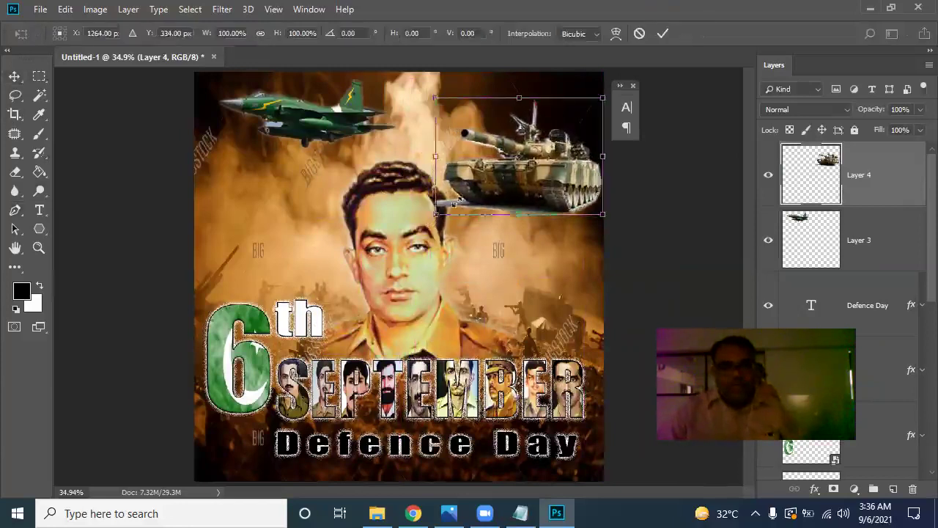
pyautogui.moveTo(432, 217); pyautogui.dragTo(472, 191)
pyautogui.moveTo(528, 154); pyautogui.dragTo(529, 161)
pyautogui.moveTo(528, 226); pyautogui.dragTo(527, 331)
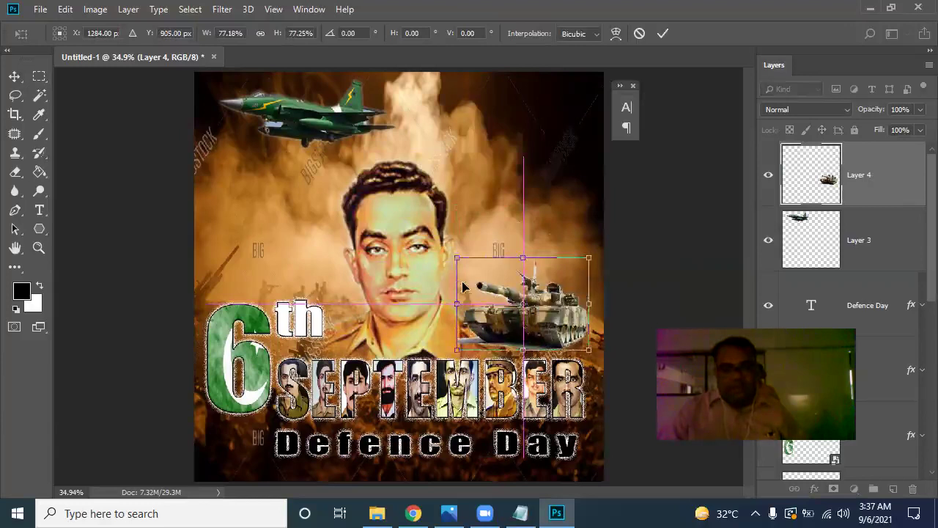
pyautogui.moveTo(457, 255)
pyautogui.mouseDown()
pyautogui.moveTo(444, 253)
pyautogui.moveTo(461, 265)
pyautogui.mouseUp()
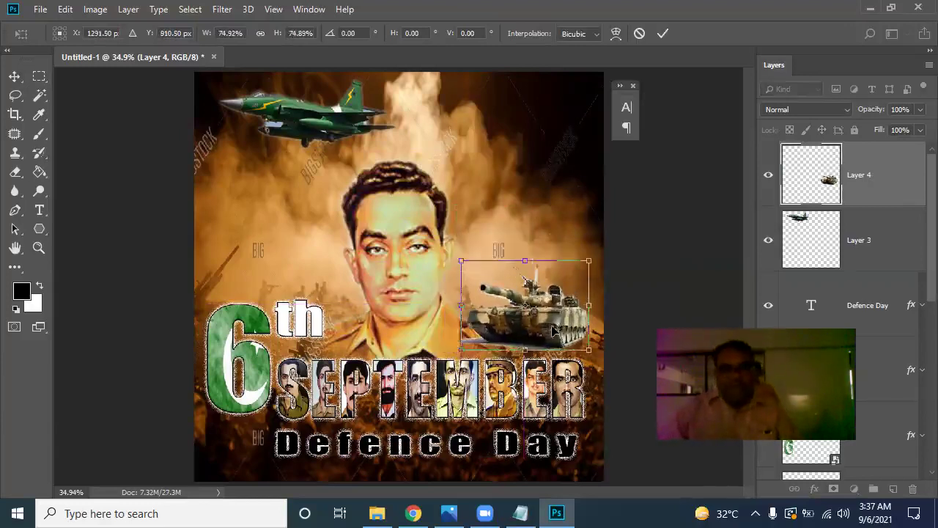
pyautogui.moveTo(552, 329); pyautogui.dragTo(551, 331)
pyautogui.moveTo(453, 267); pyautogui.dragTo(442, 259)
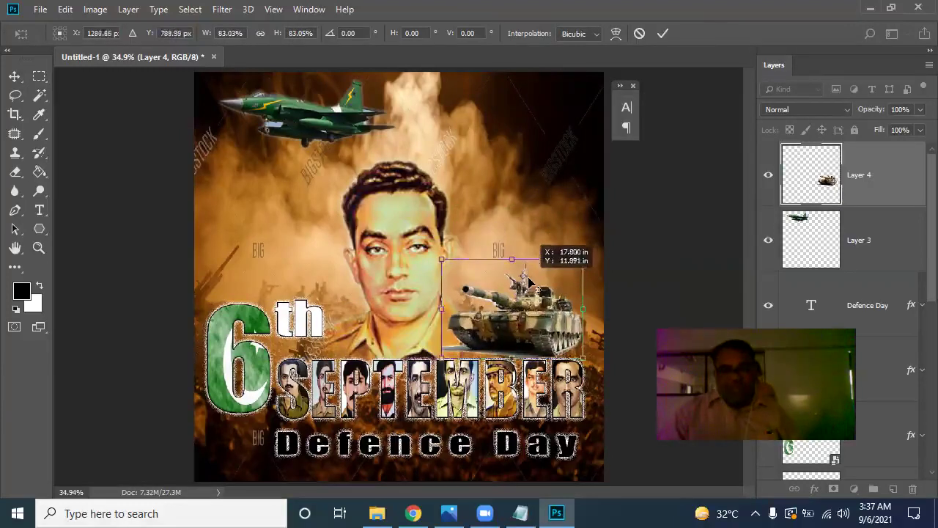
pyautogui.moveTo(529, 281); pyautogui.dragTo(535, 288)
pyautogui.moveTo(448, 215); pyautogui.dragTo(444, 212)
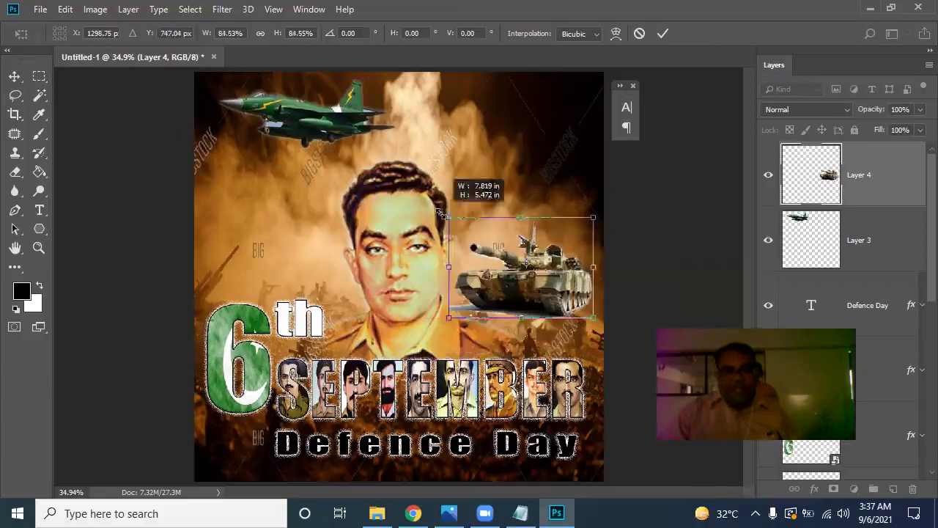
pyautogui.moveTo(534, 303); pyautogui.dragTo(544, 277)
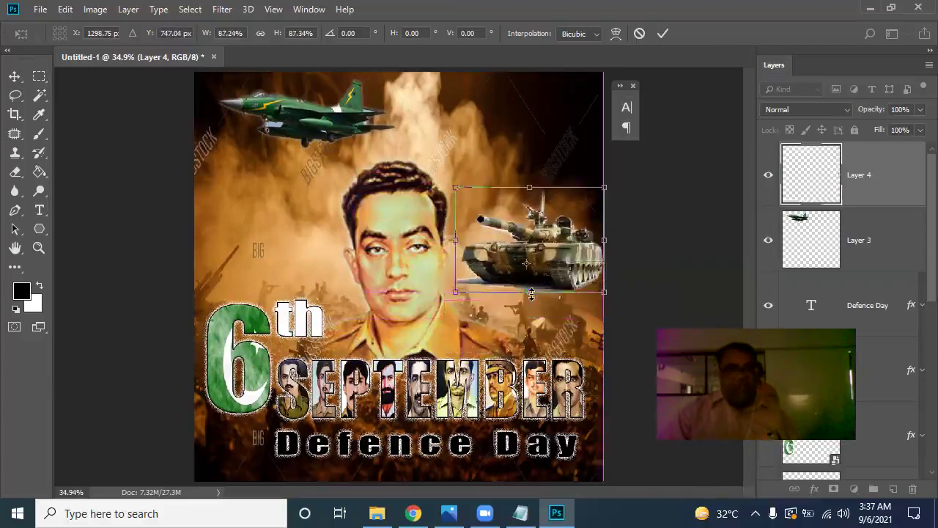
pyautogui.press('Return')
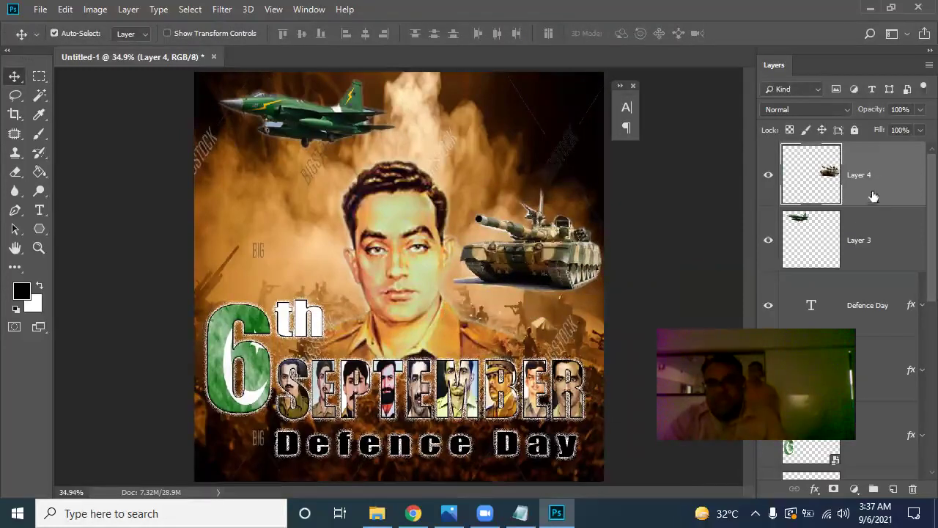
pyautogui.click(919, 110)
# Step: Lower Layer 4's opacity to 41%, then bring up the Open dialog
pyautogui.moveTo(904, 129)
pyautogui.mouseDown()
pyautogui.moveTo(867, 127)
pyautogui.moveTo(882, 129)
pyautogui.mouseUp()
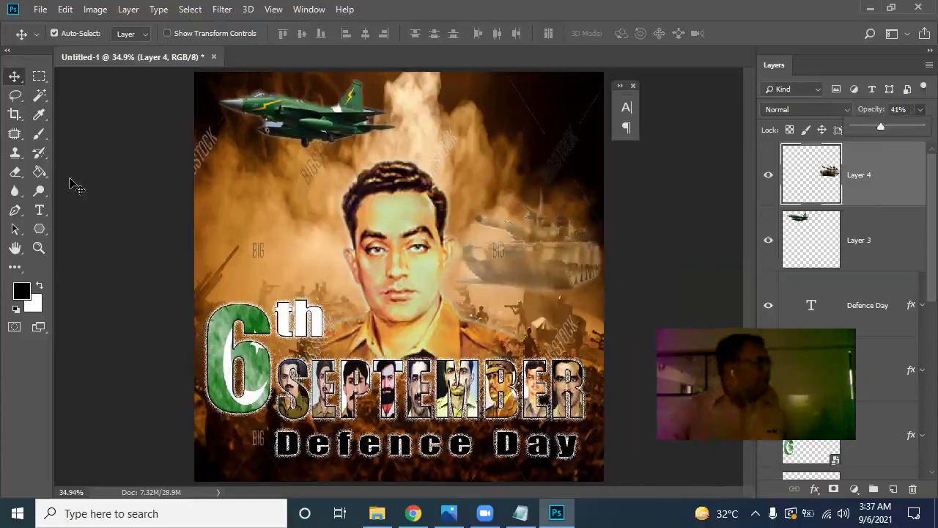
pyautogui.click(20, 290)
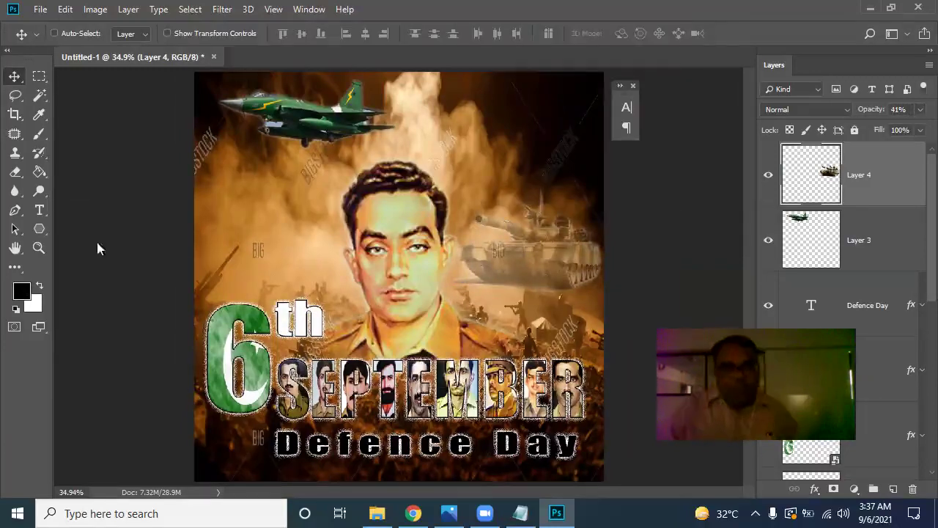
pyautogui.hotkey('ctrl', 'o')
# Step: Try opening the images (10) file and dismiss the resulting error
pyautogui.click(424, 257)
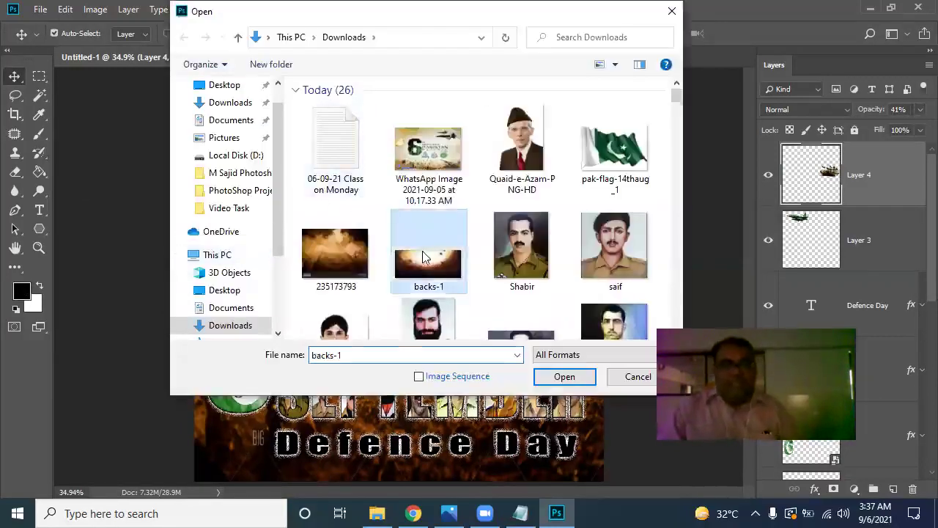
pyautogui.scroll(-3, 424, 257)
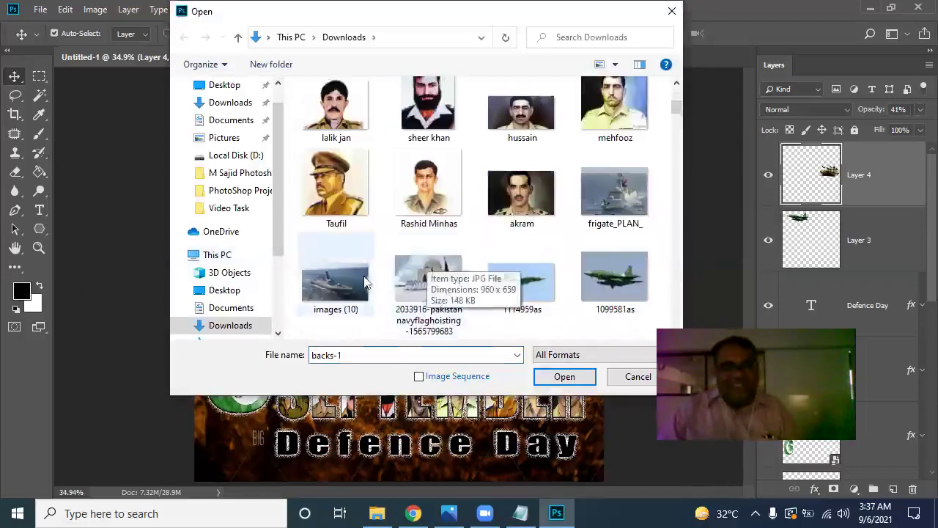
pyautogui.click(345, 285)
pyautogui.click(546, 377)
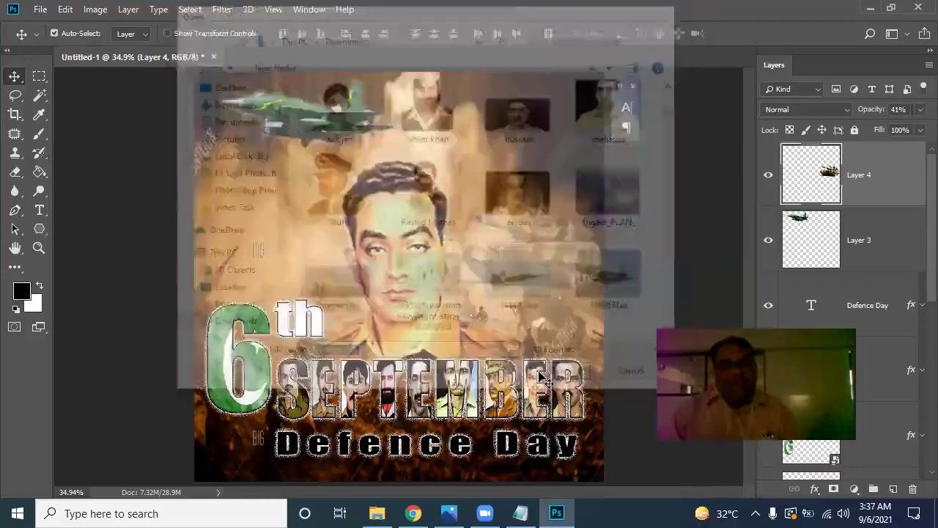
pyautogui.click(470, 203)
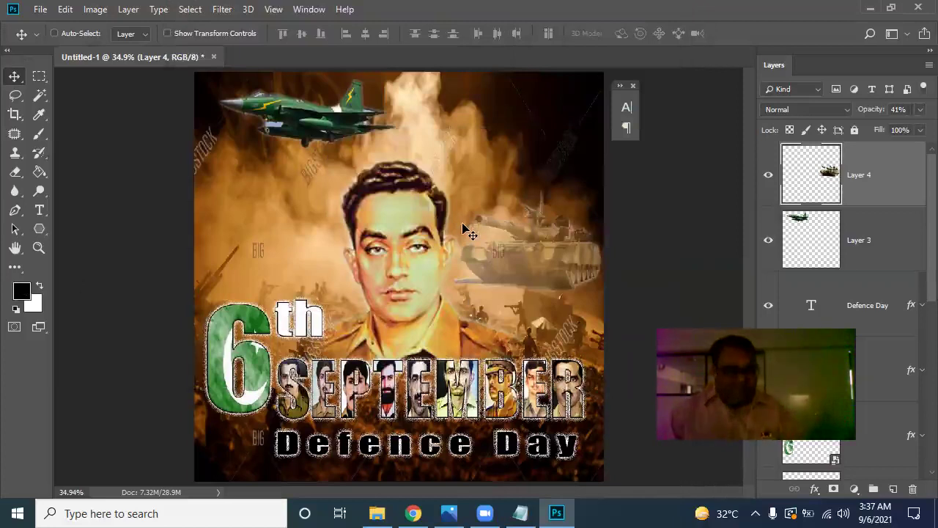
# Step: Reopen the Open dialog and open the pakistan-was-successful marching soldiers photo
pyautogui.hotkey('ctrl', 'o')
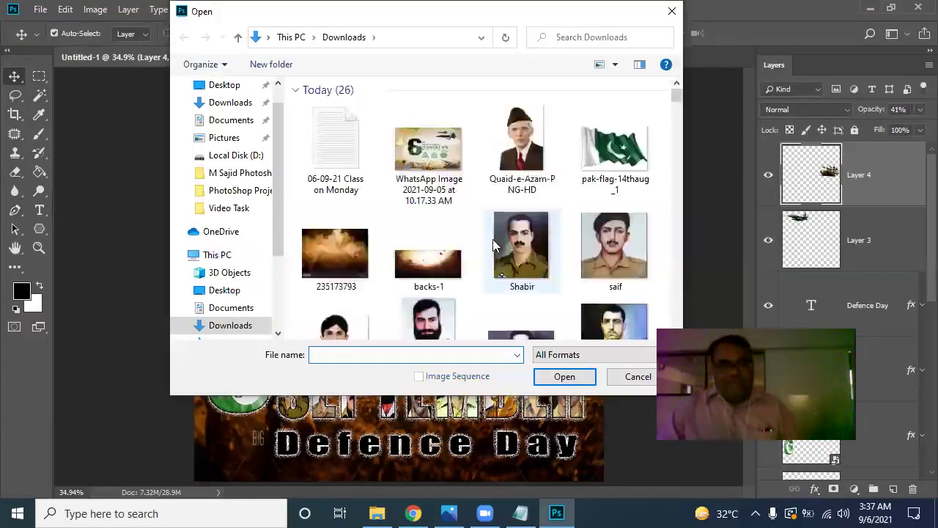
pyautogui.scroll(-3, 494, 246)
pyautogui.scroll(-3, 494, 250)
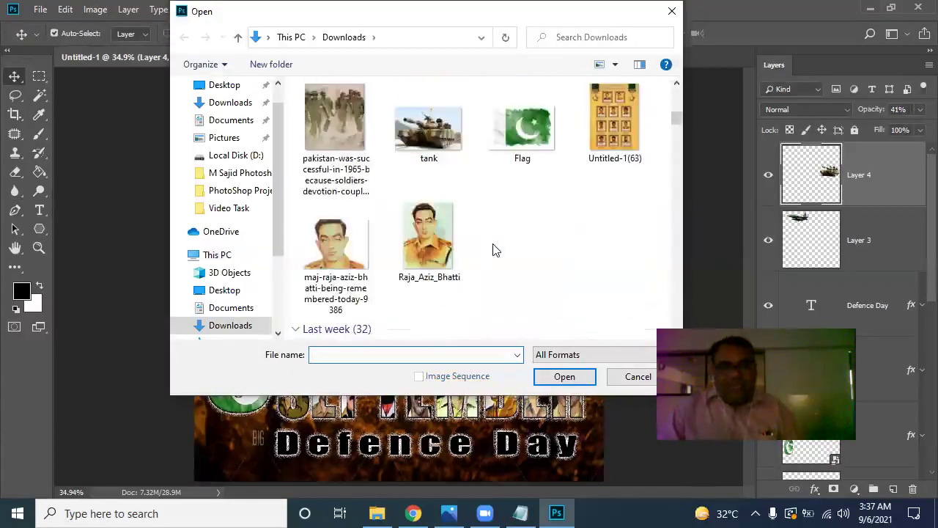
pyautogui.scroll(2, 494, 250)
pyautogui.doubleClick(336, 220)
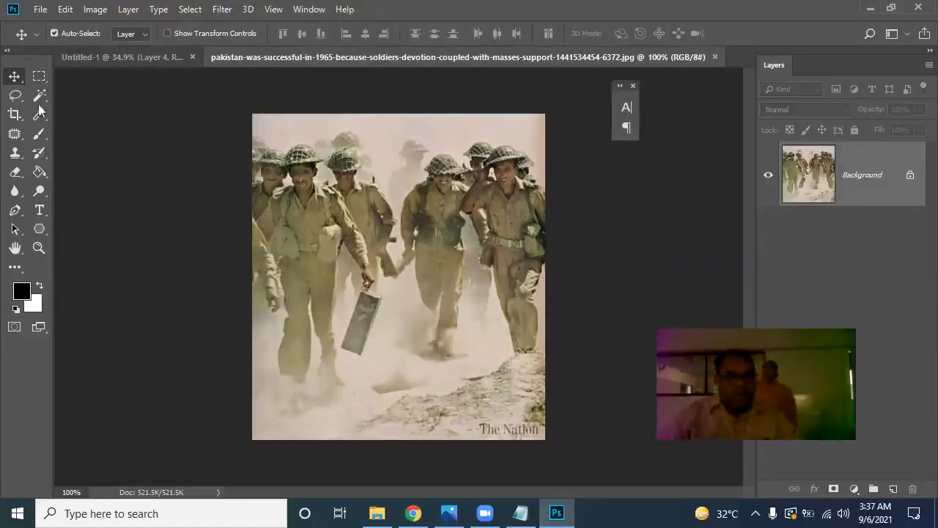
# Step: Marquee-select the soldiers without the bottom caption, then close the photo
pyautogui.click(36, 78)
pyautogui.moveTo(254, 124); pyautogui.dragTo(590, 401)
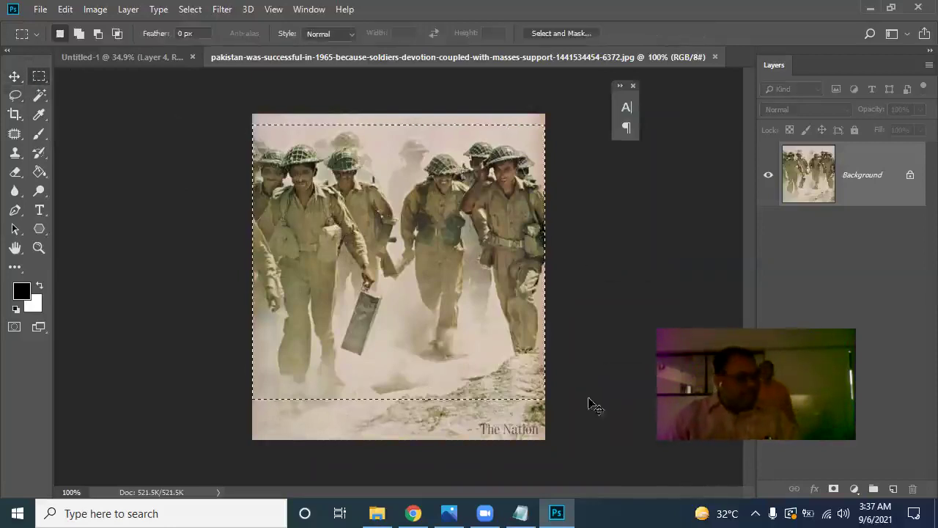
pyautogui.hotkey('ctrl', 'w')
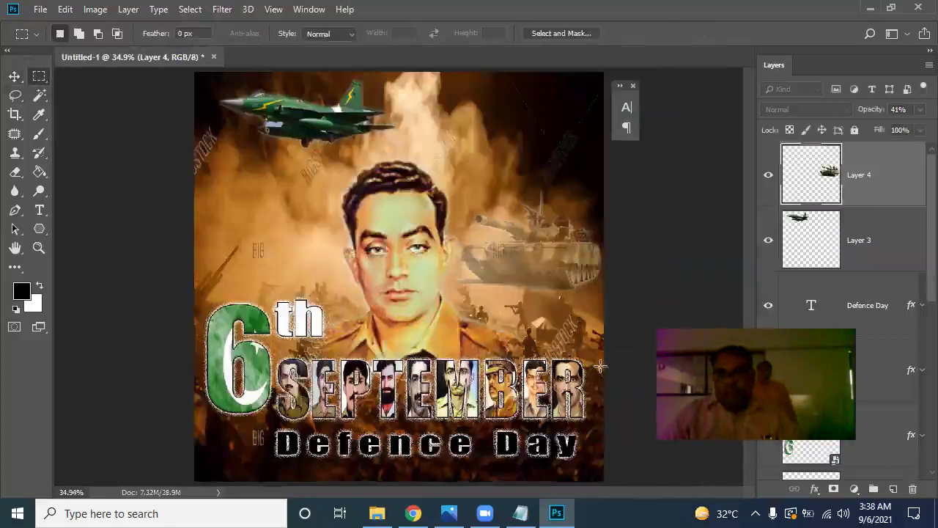
# Step: Add a new layer above Backs and paste the soldiers onto it
pyautogui.scroll(-2, 910, 264)
pyautogui.scroll(-3, 915, 352)
pyautogui.scroll(-2, 917, 440)
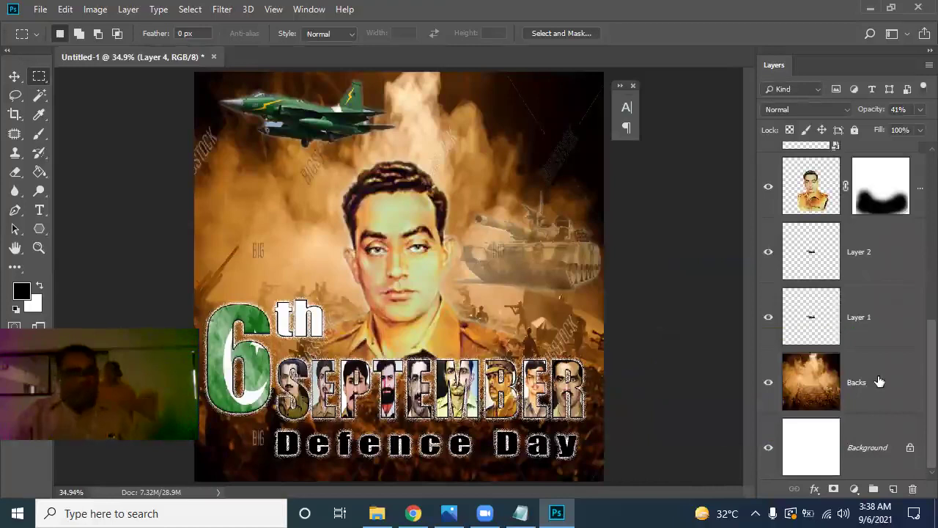
pyautogui.click(880, 381)
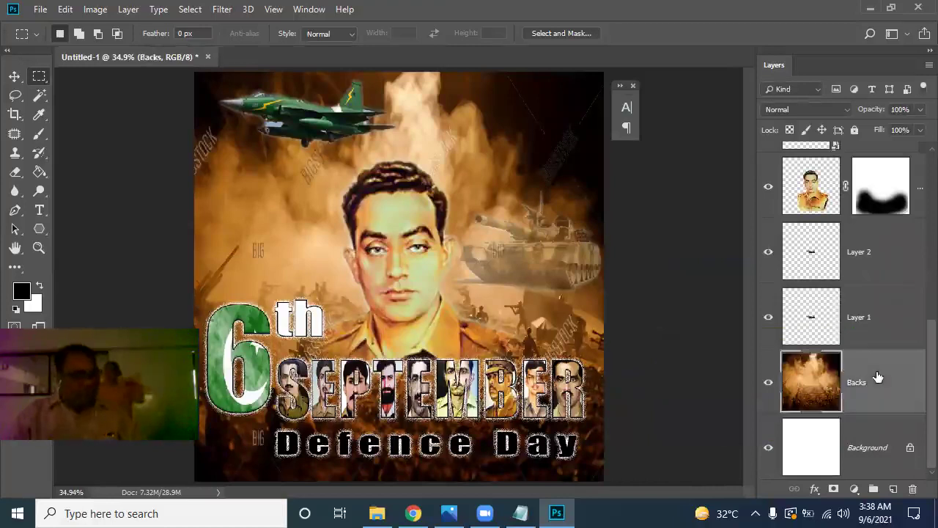
pyautogui.hotkey('ctrl', 'shift', 'alt', 'n')
pyautogui.hotkey('ctrl', 'v')
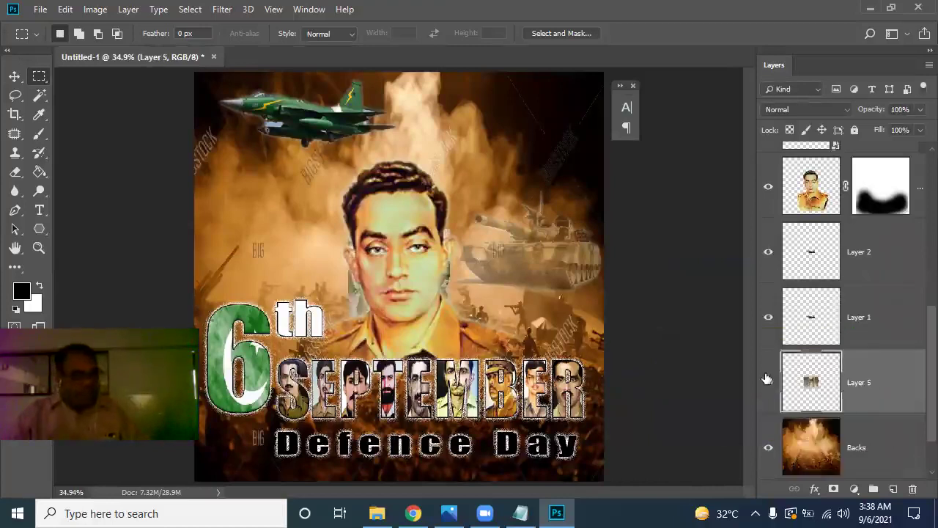
# Step: Scale the soldiers to about 226% across the poster's upper two-thirds
pyautogui.hotkey('ctrl', 't')
pyautogui.moveTo(451, 323); pyautogui.dragTo(608, 421)
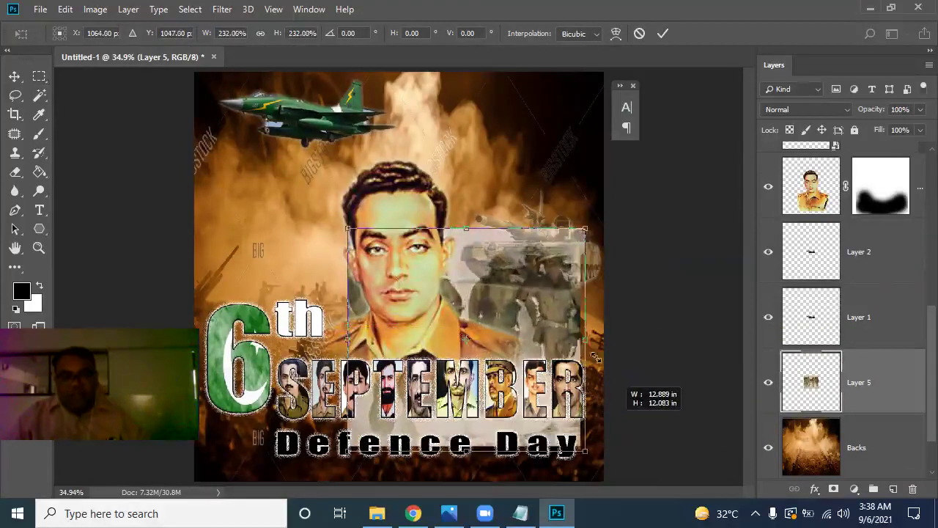
pyautogui.moveTo(607, 420); pyautogui.dragTo(613, 426)
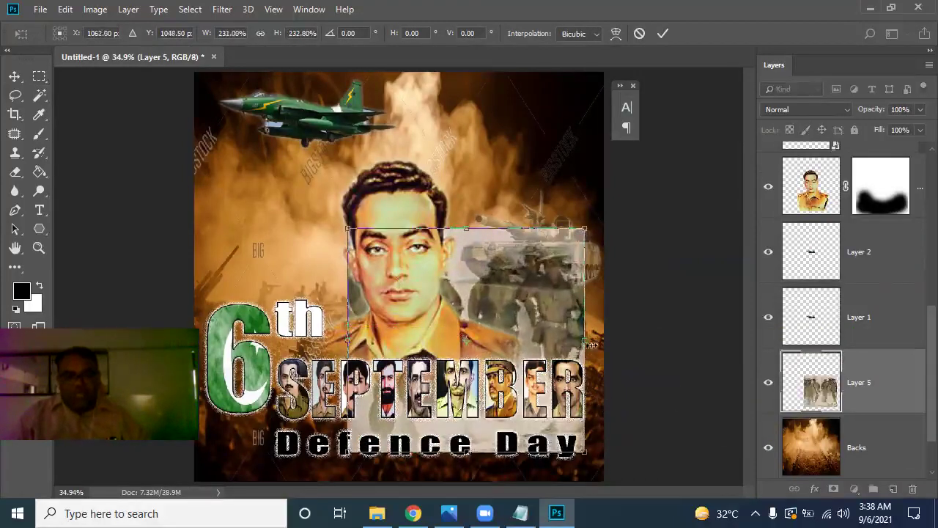
pyautogui.moveTo(592, 344); pyautogui.dragTo(605, 340)
pyautogui.moveTo(346, 228)
pyautogui.mouseDown()
pyautogui.moveTo(288, 239)
pyautogui.moveTo(180, 222)
pyautogui.moveTo(194, 167)
pyautogui.mouseUp()
pyautogui.moveTo(562, 185); pyautogui.dragTo(563, 69)
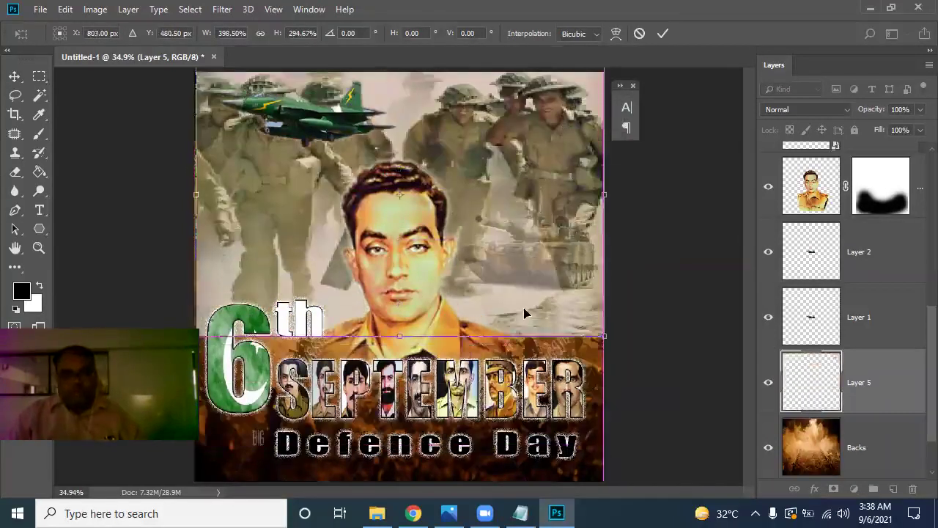
pyautogui.moveTo(506, 340); pyautogui.dragTo(507, 360)
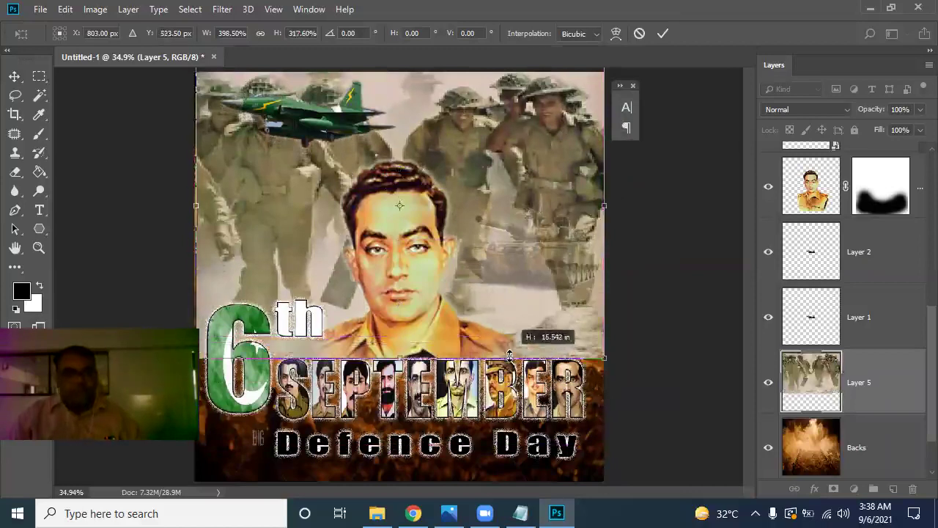
pyautogui.press('Return')
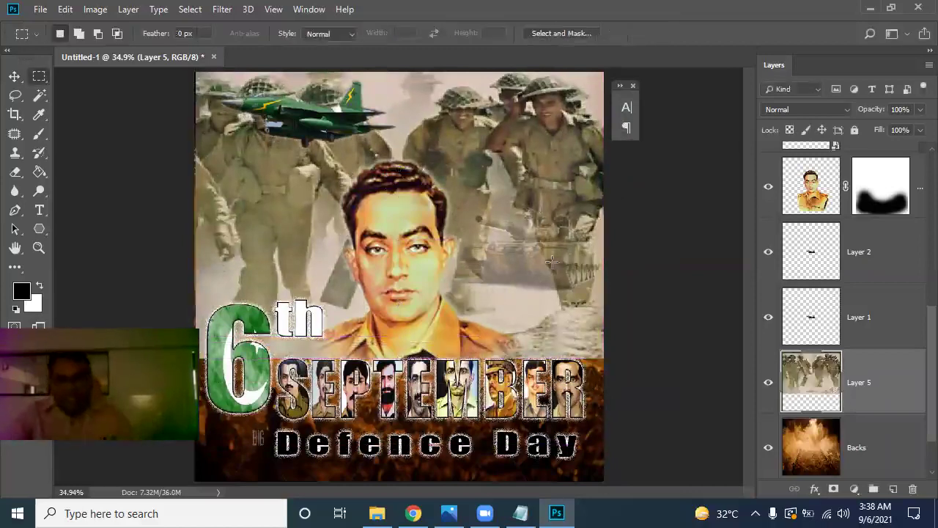
# Step: Mask Layer 5 and paint black over the pale patches under the tank and at top centre
pyautogui.click(836, 489)
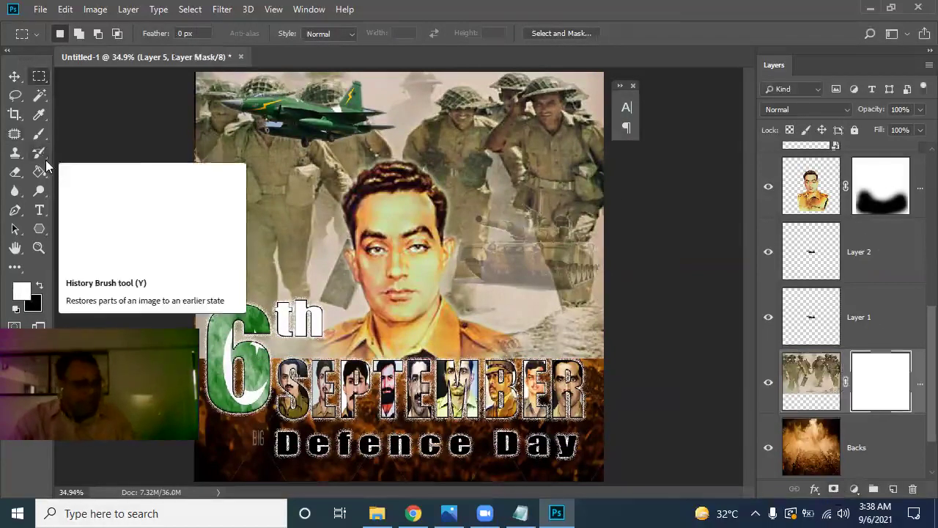
pyautogui.click(36, 135)
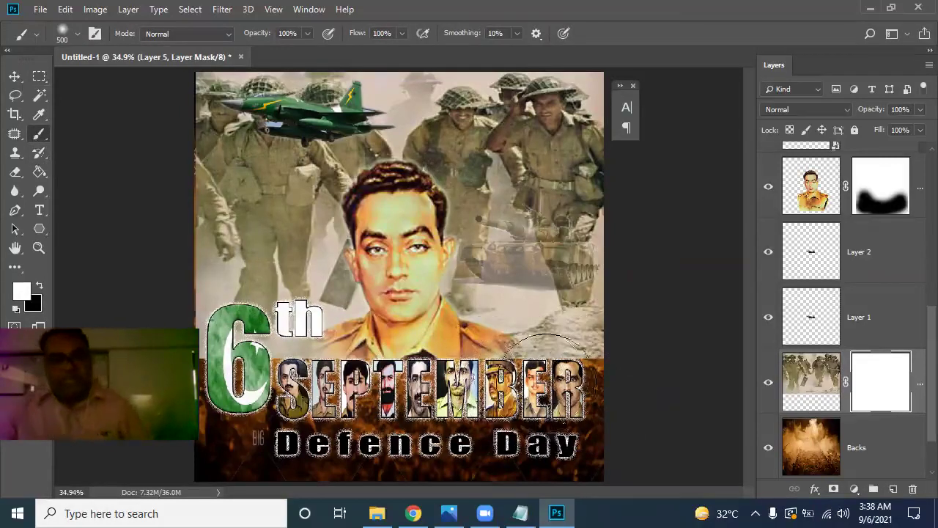
pyautogui.scroll(-1, 888, 417)
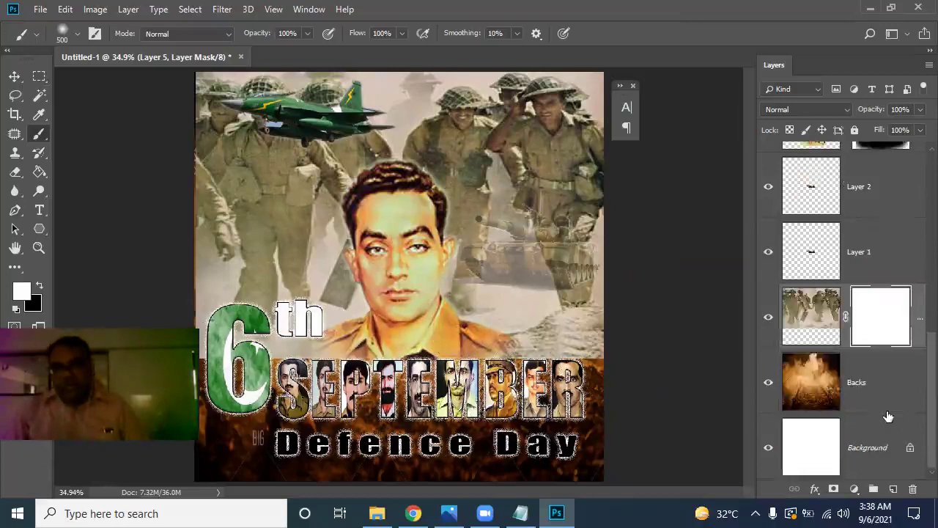
pyautogui.scroll(1, 888, 416)
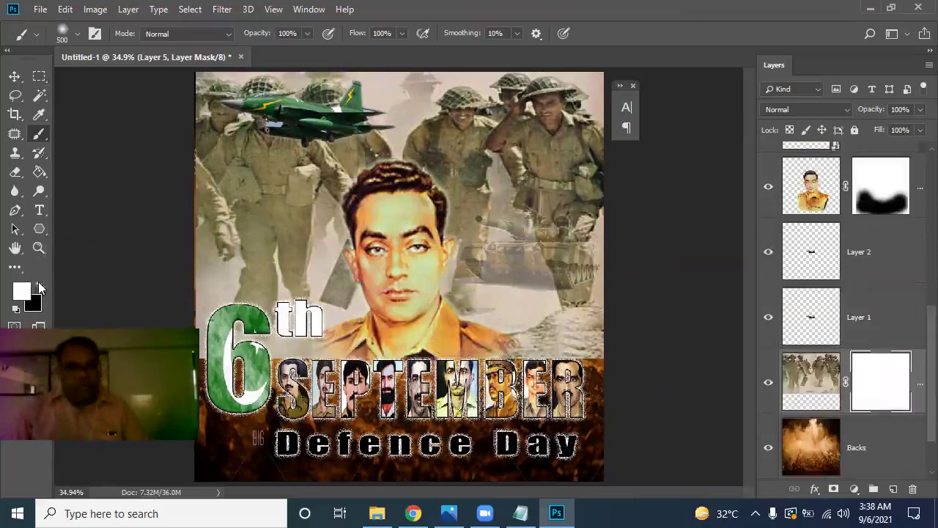
pyautogui.moveTo(502, 324); pyautogui.dragTo(576, 323)
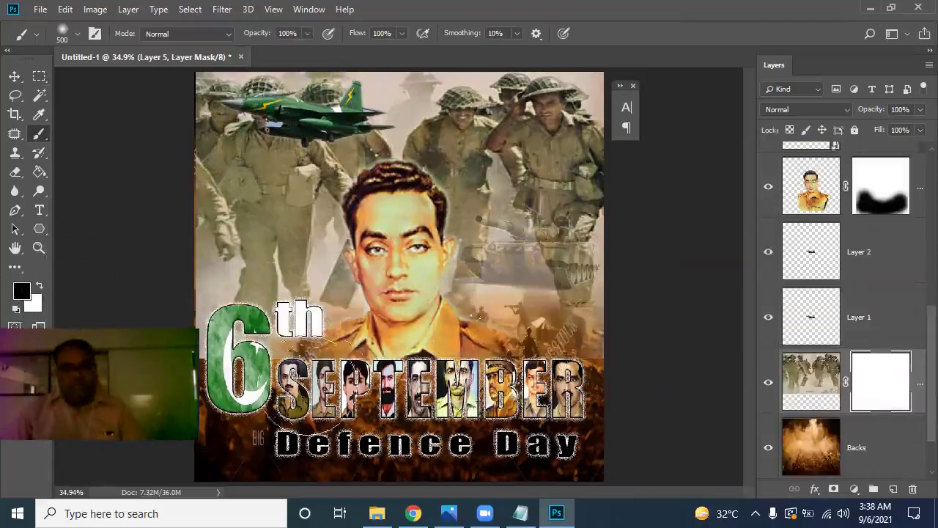
pyautogui.moveTo(533, 290); pyautogui.dragTo(579, 283)
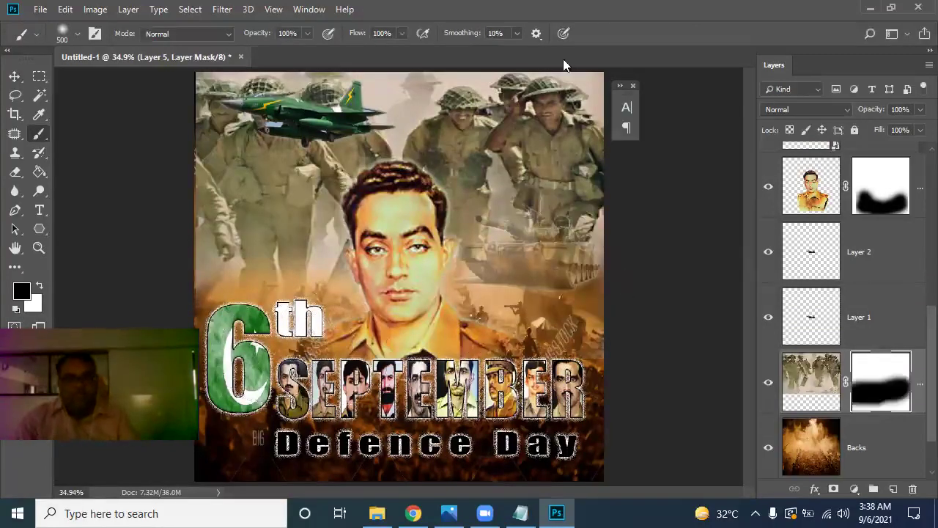
pyautogui.moveTo(415, 91); pyautogui.dragTo(440, 95)
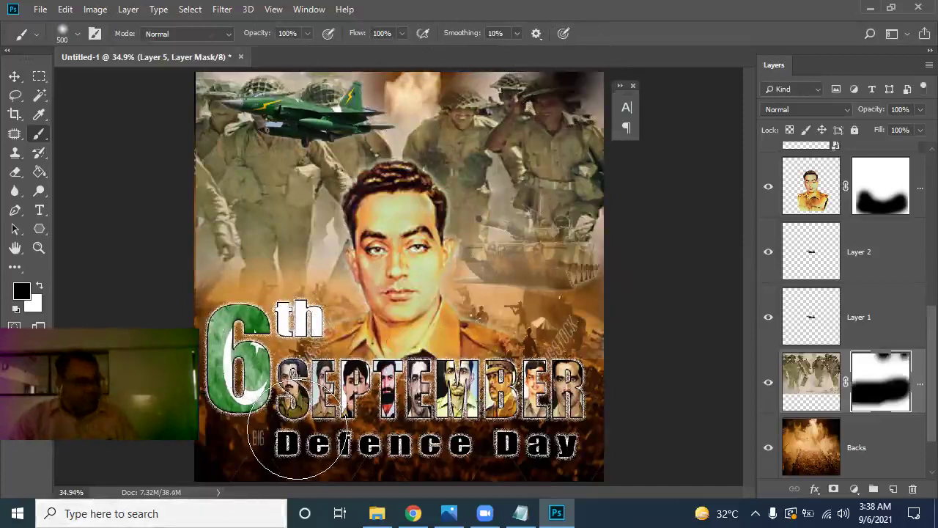
# Step: Set Layer 5's opacity to 41% using the Move tool's number-key shortcuts
pyautogui.click(14, 78)
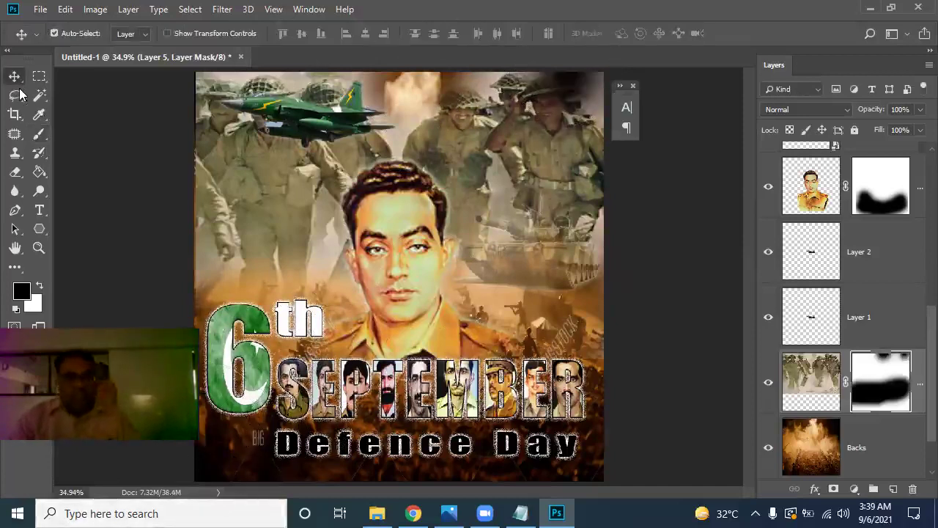
pyautogui.write('21')
pyautogui.press('4')
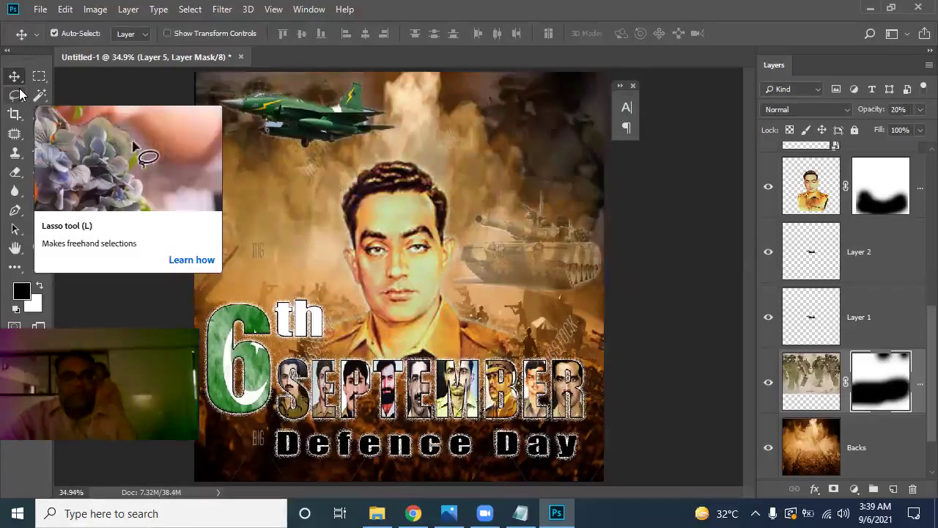
pyautogui.press('4')
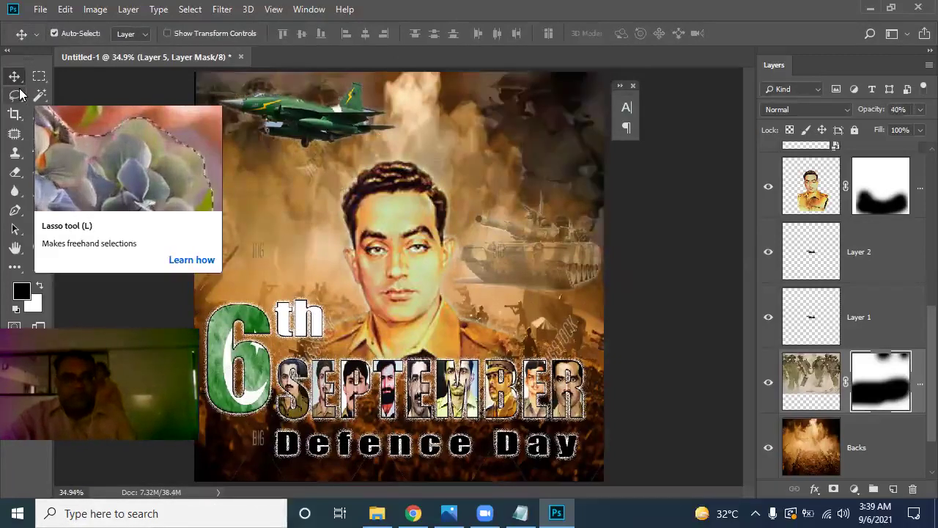
pyautogui.press('3')
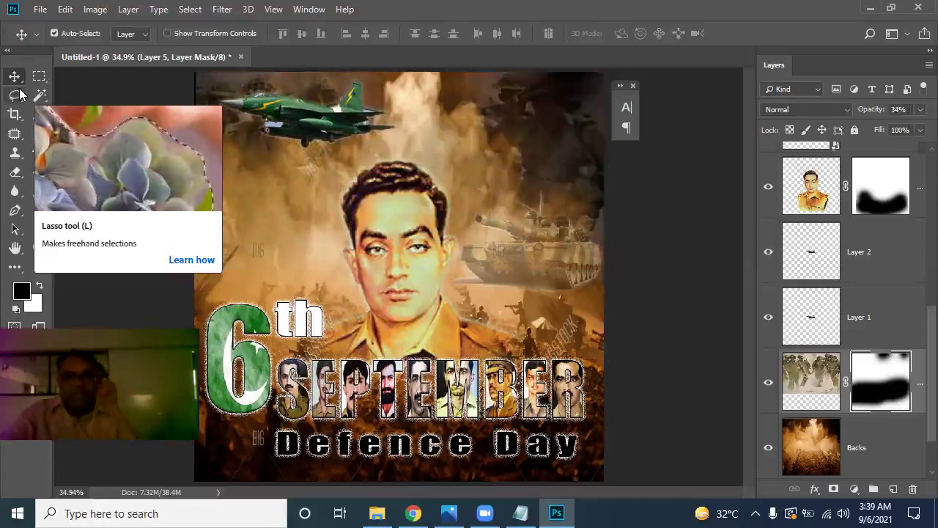
pyautogui.press('8')
pyautogui.press('7')
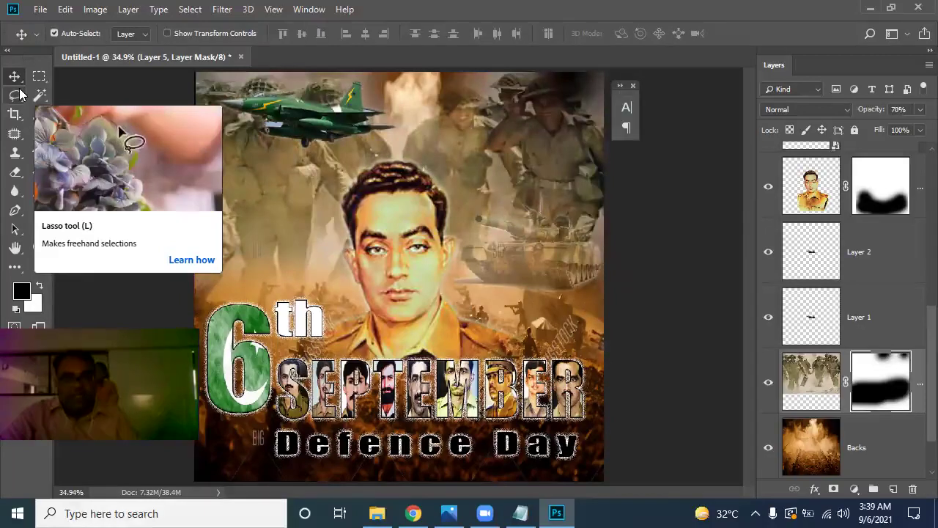
pyautogui.press('4')
pyautogui.press('1')
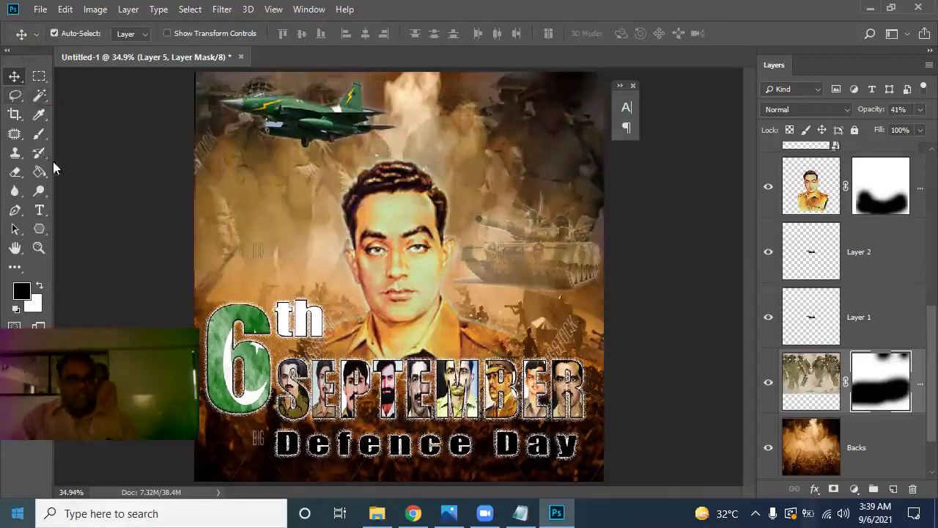
# Step: Select the portrait layer and scale the portrait up to about 114%
pyautogui.rightClick(390, 201)
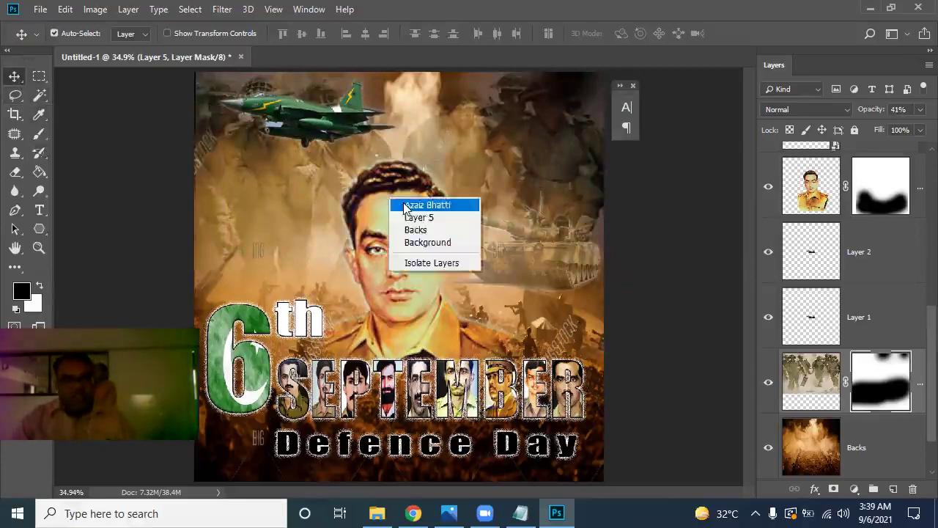
pyautogui.click(403, 204)
pyautogui.hotkey('ctrl', 't')
pyautogui.moveTo(298, 155)
pyautogui.mouseDown()
pyautogui.moveTo(264, 138)
pyautogui.moveTo(281, 133)
pyautogui.mouseUp()
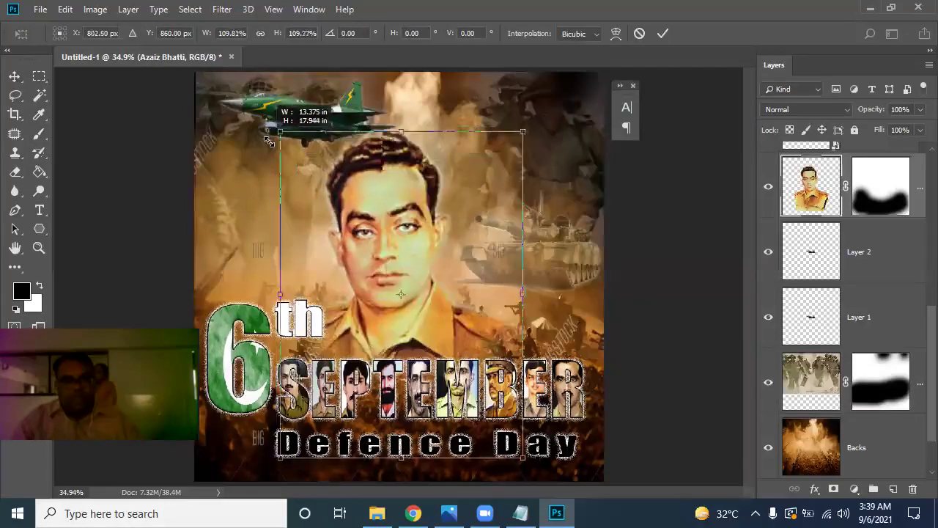
pyautogui.moveTo(523, 133); pyautogui.dragTo(540, 129)
pyautogui.press('Return')
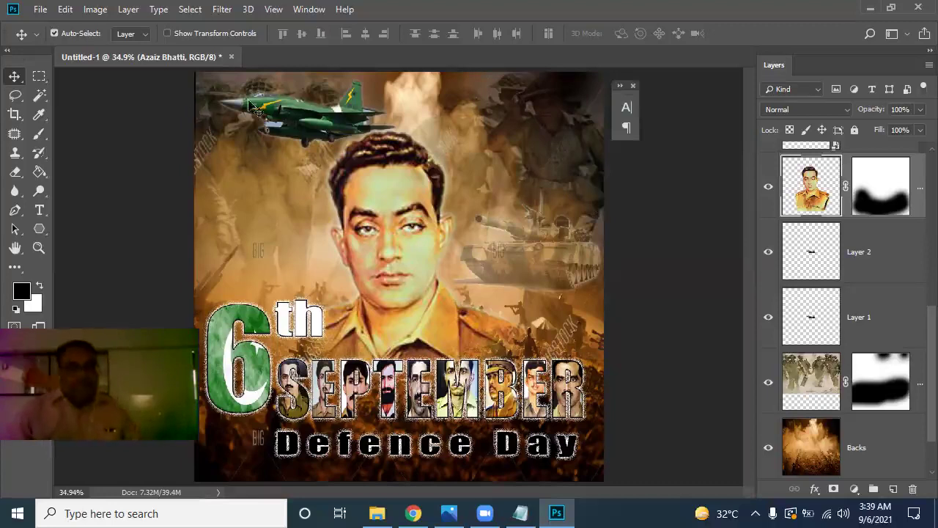
# Step: Scale the jet on Layer 3 down to about 61% at the top left
pyautogui.moveTo(279, 110); pyautogui.dragTo(290, 117)
pyautogui.click(299, 119)
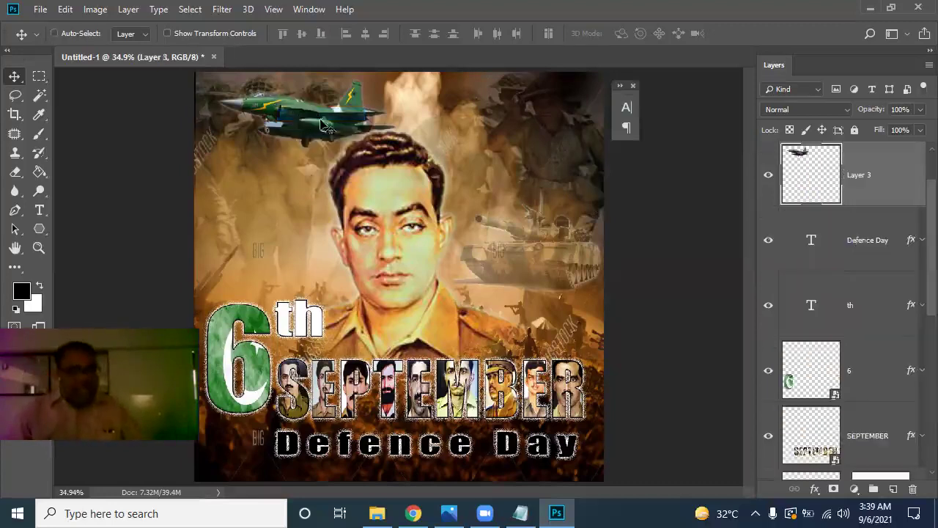
pyautogui.hotkey('ctrl', 't')
pyautogui.moveTo(401, 149); pyautogui.dragTo(328, 133)
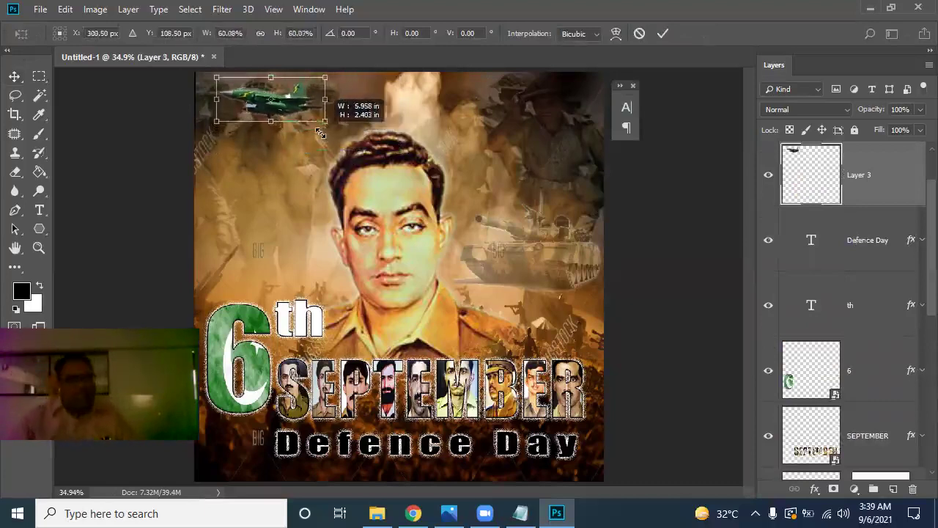
pyautogui.press('Return')
# Step: Place a horizontally flipped copy of the jet at the top right of the poster
pyautogui.moveTo(278, 110); pyautogui.dragTo(536, 117)
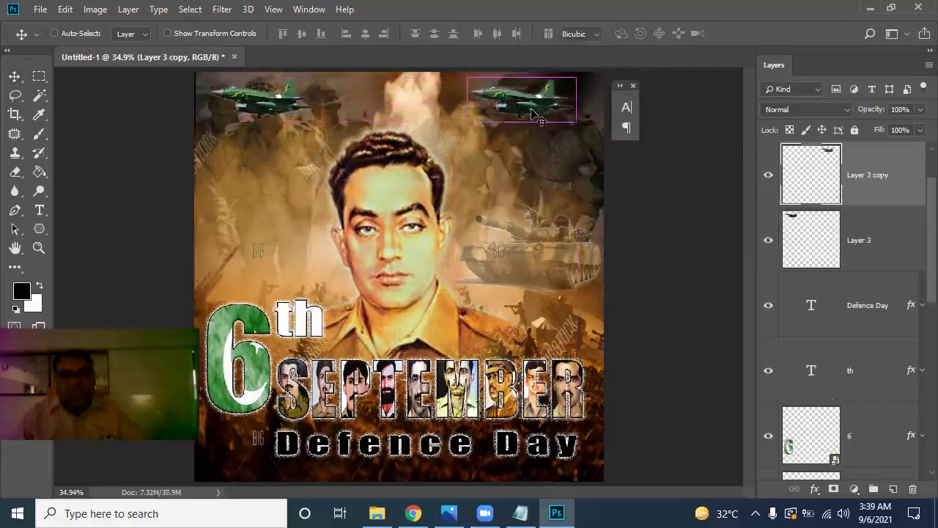
pyautogui.hotkey('ctrl', 't')
pyautogui.rightClick(495, 94)
pyautogui.click(543, 275)
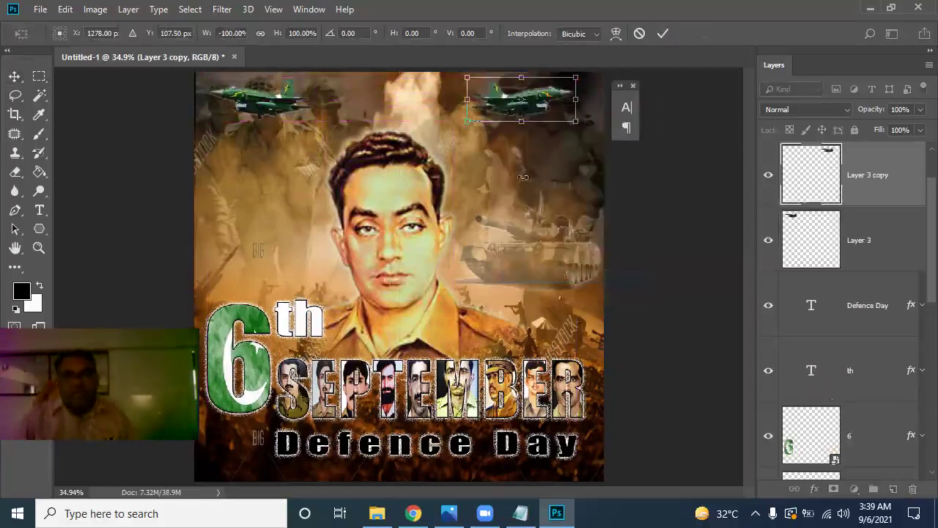
pyautogui.moveTo(526, 112); pyautogui.dragTo(545, 114)
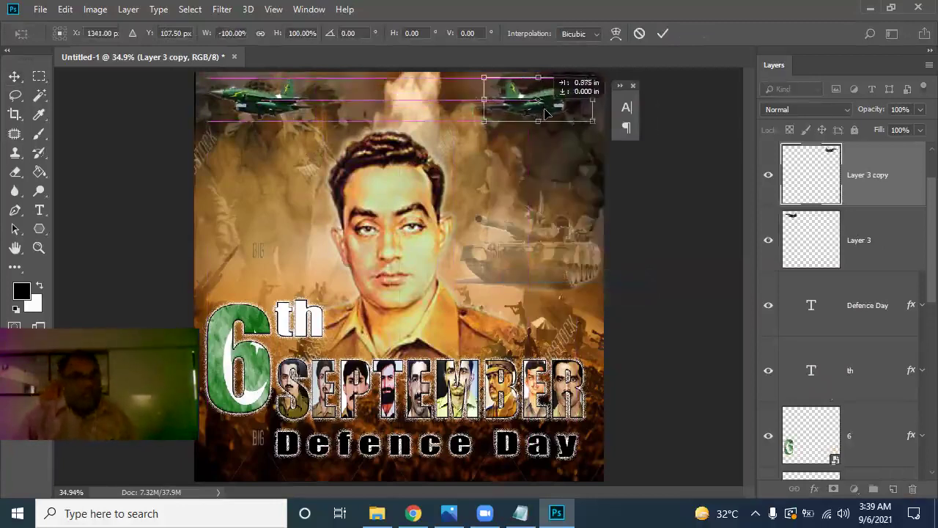
pyautogui.press('Return')
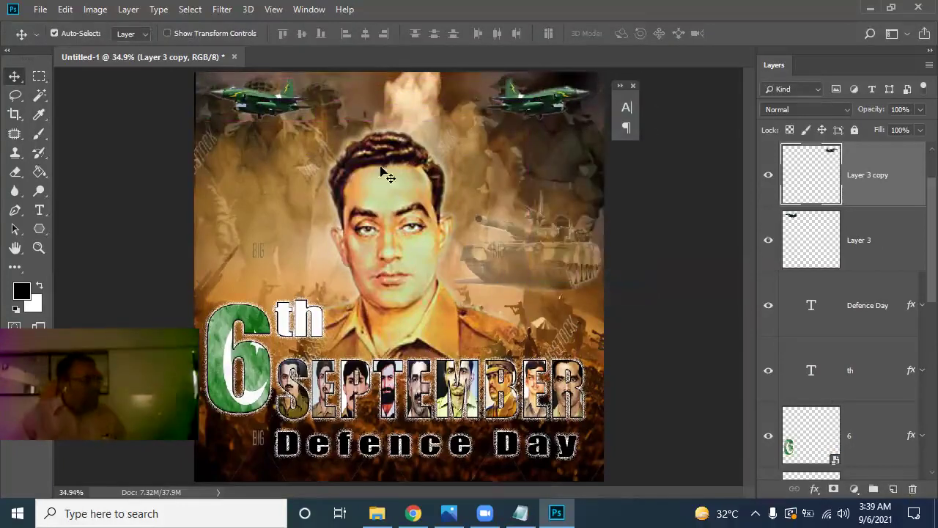
pyautogui.click(553, 110)
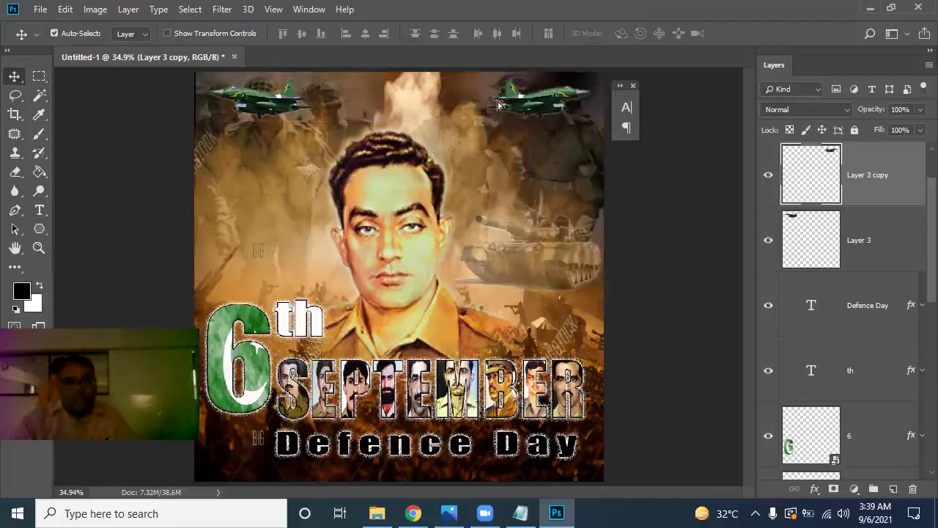
# Step: Add a third jet copy at the top centre, scaled to about 76%
pyautogui.moveTo(498, 106); pyautogui.dragTo(356, 106)
pyautogui.hotkey('ctrl', 't')
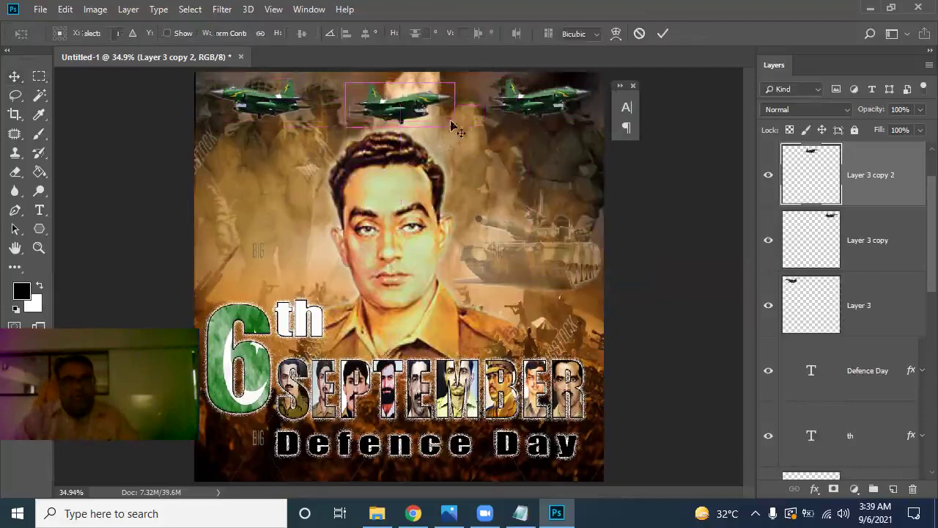
pyautogui.moveTo(448, 122); pyautogui.dragTo(429, 120)
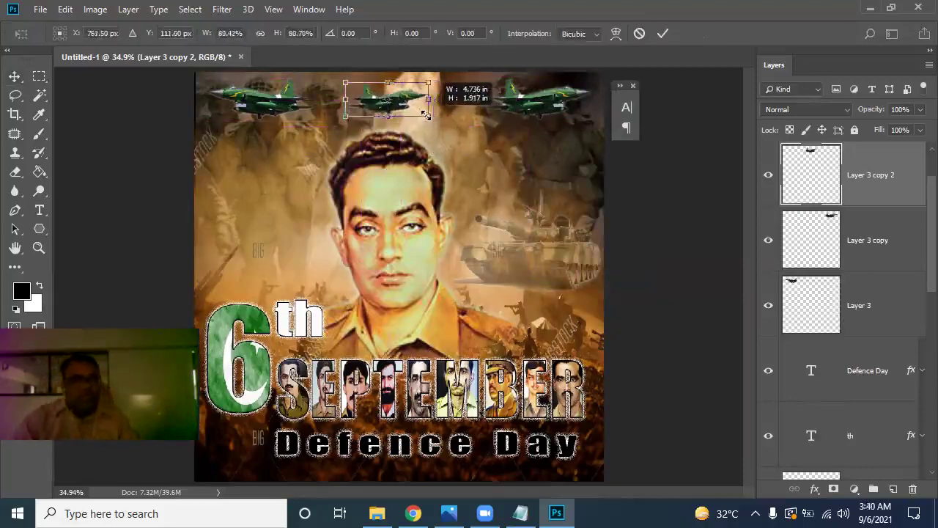
pyautogui.press('Return')
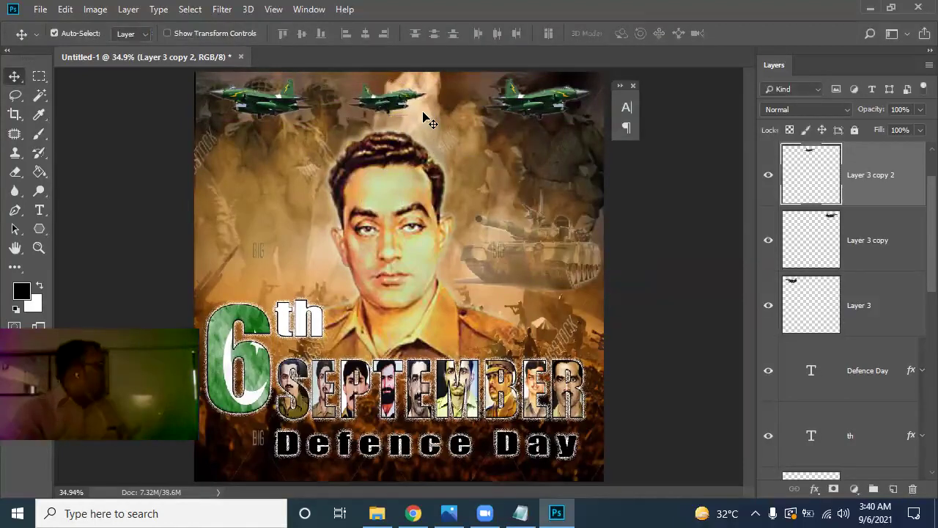
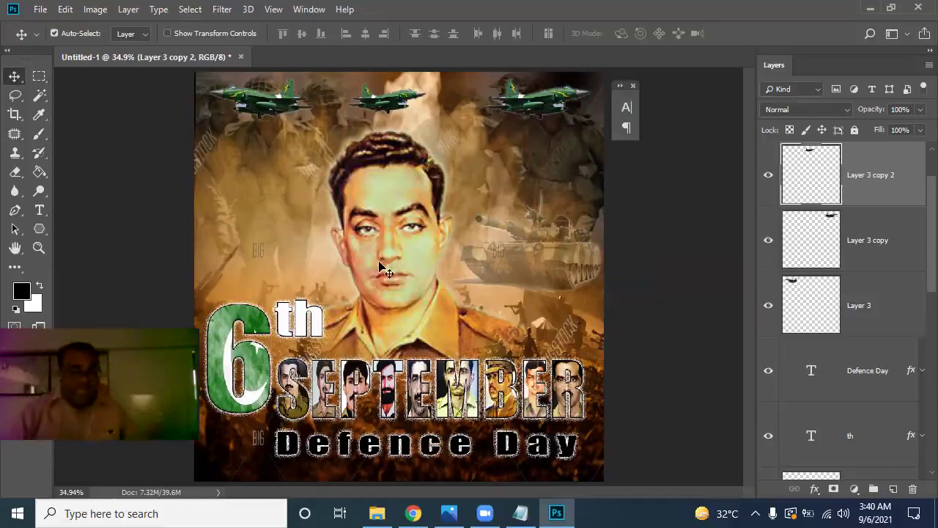
# Step: Open the pak-flag image and select the flag apart from its white background with the Magic Wand
pyautogui.hotkey('ctrl', 'o')
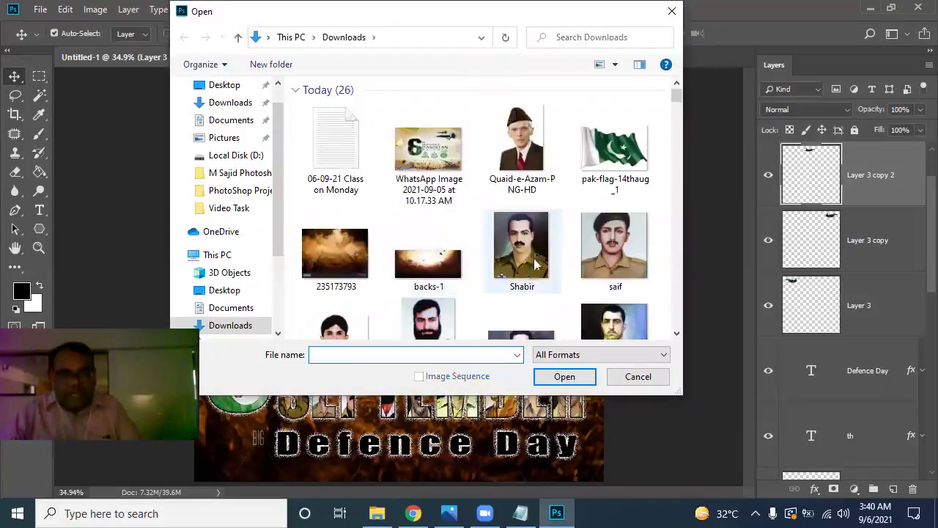
pyautogui.doubleClick(614, 150)
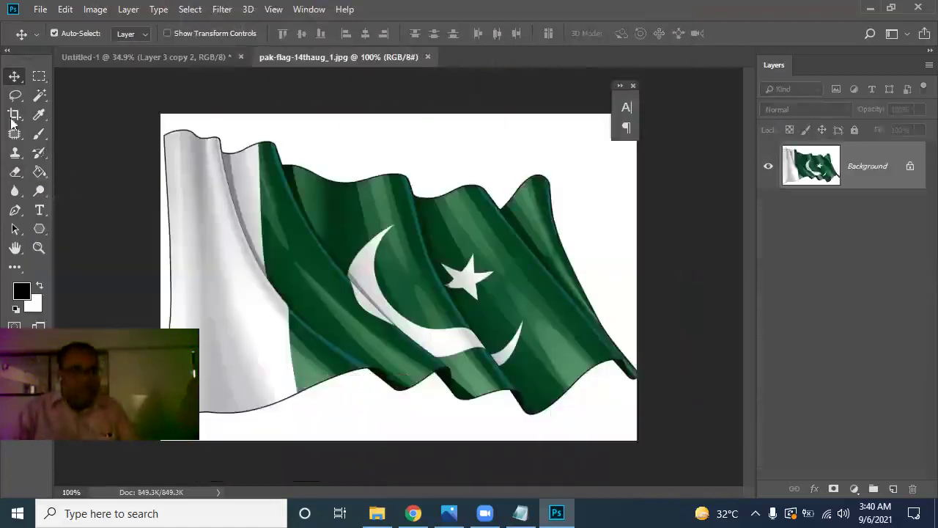
pyautogui.click(39, 96)
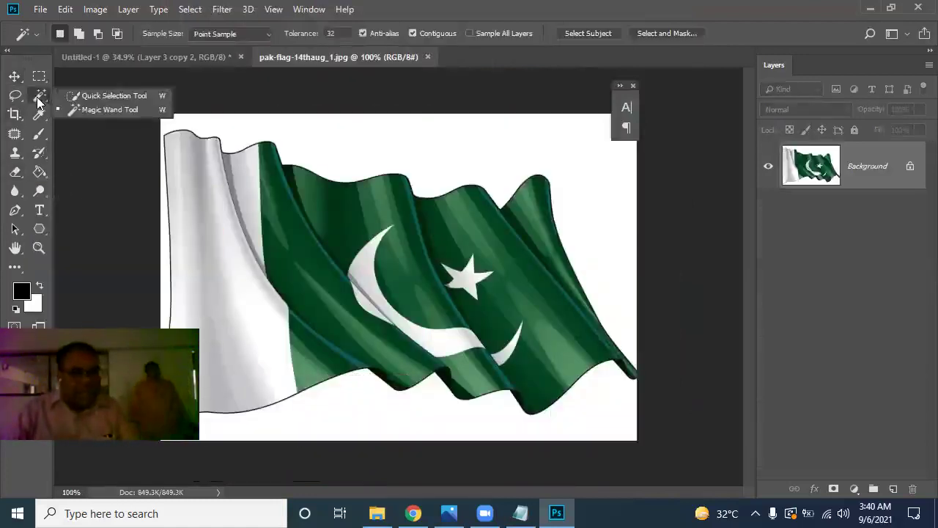
pyautogui.click(110, 108)
pyautogui.click(277, 133)
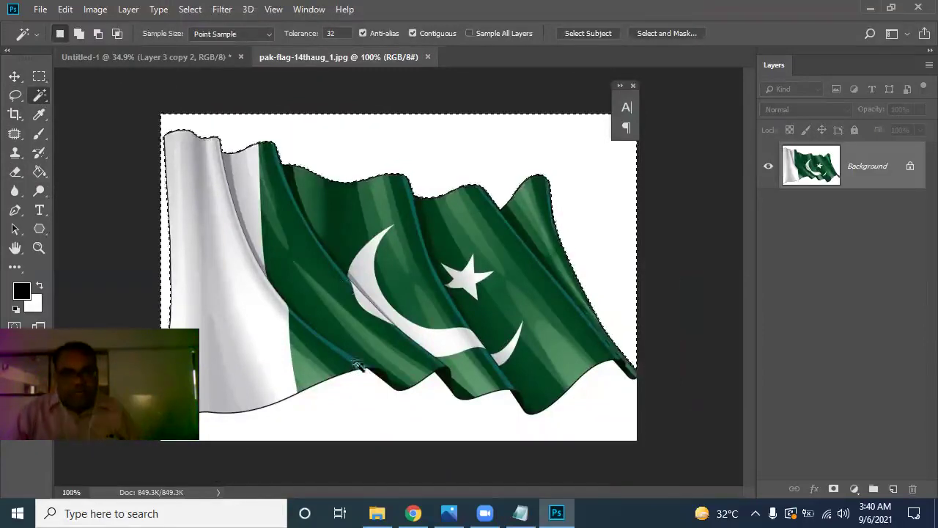
pyautogui.keyDown('shift'); pyautogui.click(359, 420); pyautogui.keyUp('shift')
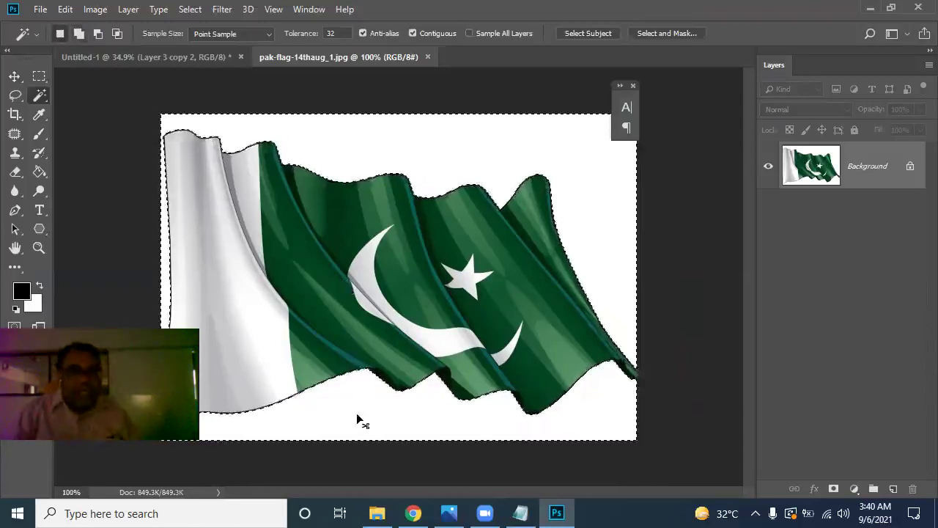
pyautogui.keyDown('alt'); pyautogui.click(357, 414); pyautogui.keyUp('alt')
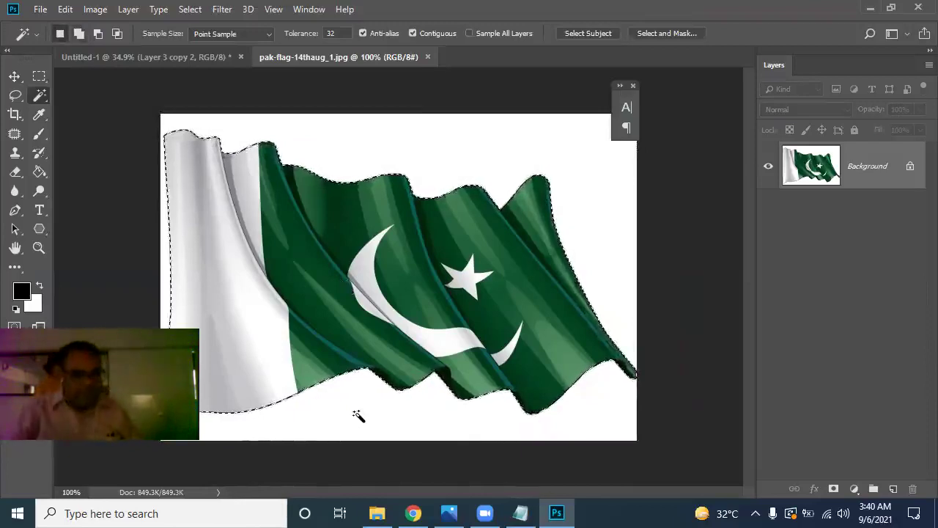
# Step: Feather the flag selection by 2 px, copy it, and close the flag image
pyautogui.hotkey('shift', 'F6')
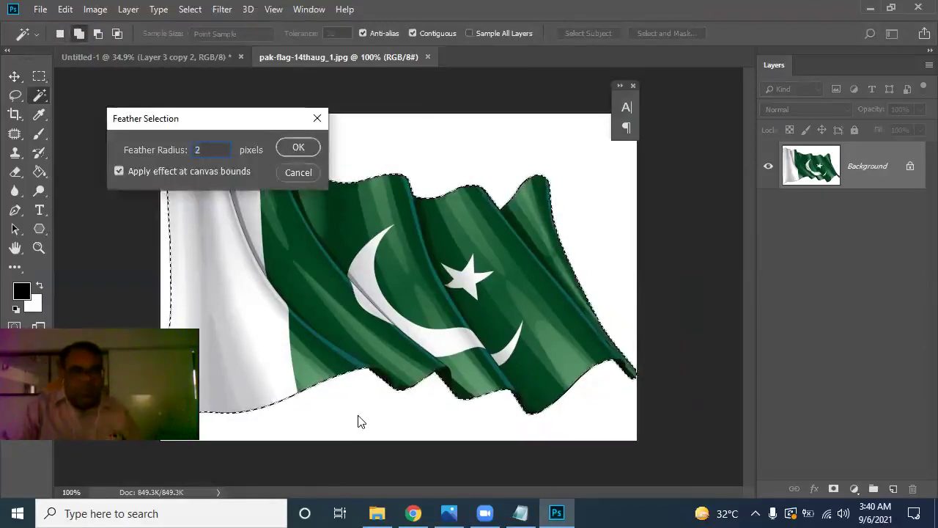
pyautogui.press('Return')
pyautogui.click(71, 10)
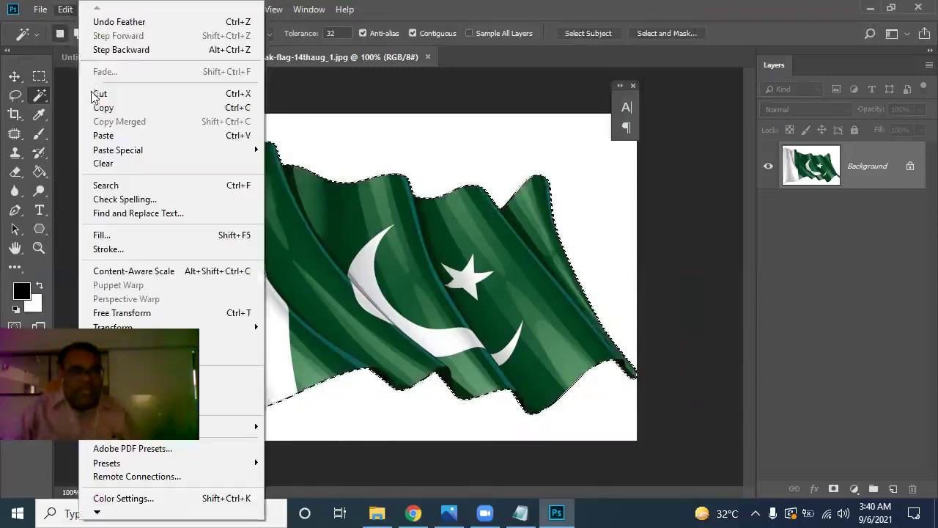
pyautogui.click(92, 110)
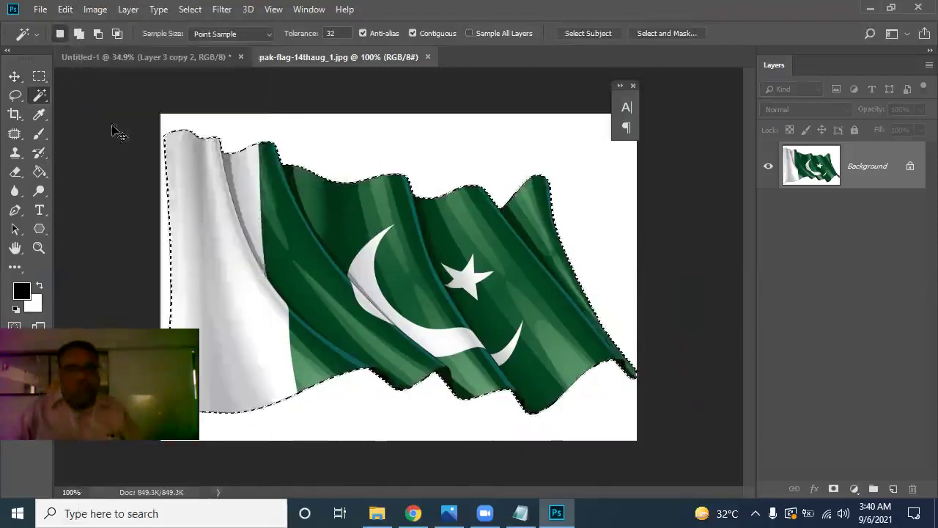
pyautogui.hotkey('ctrl', 'w')
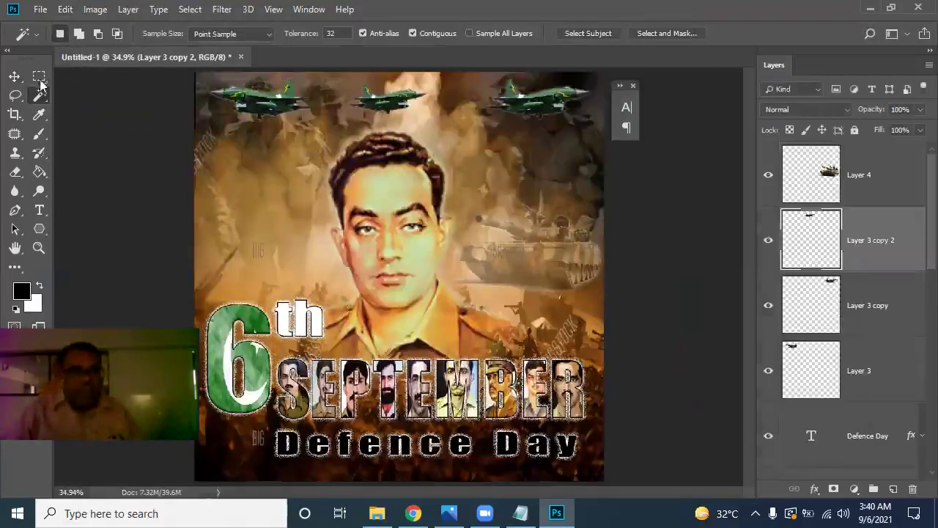
# Step: Make the soldier portrait layer active and apply its layer mask permanently
pyautogui.click(14, 76)
pyautogui.rightClick(370, 198)
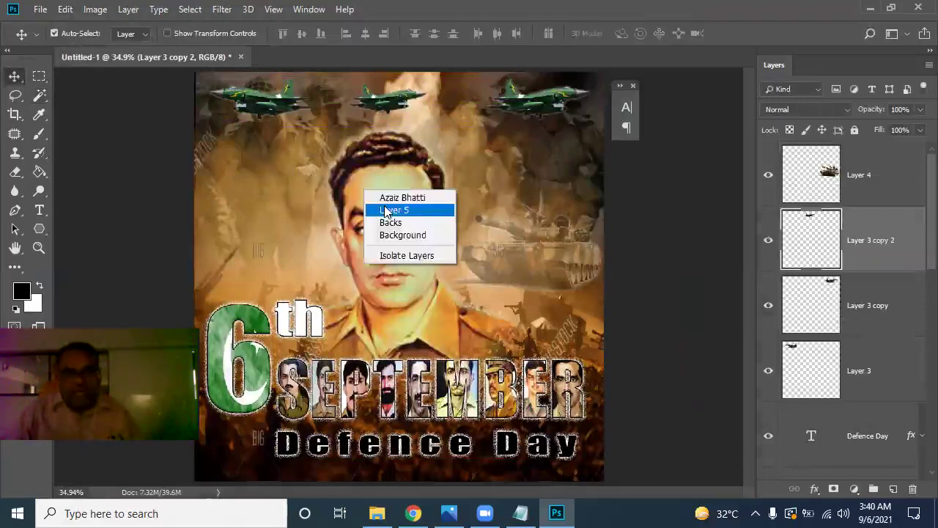
pyautogui.click(400, 195)
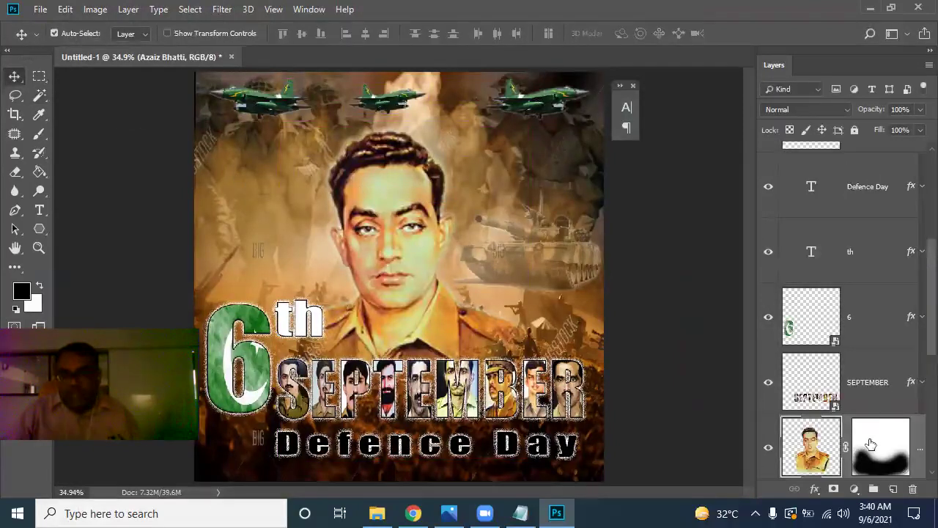
pyautogui.scroll(-1, 872, 444)
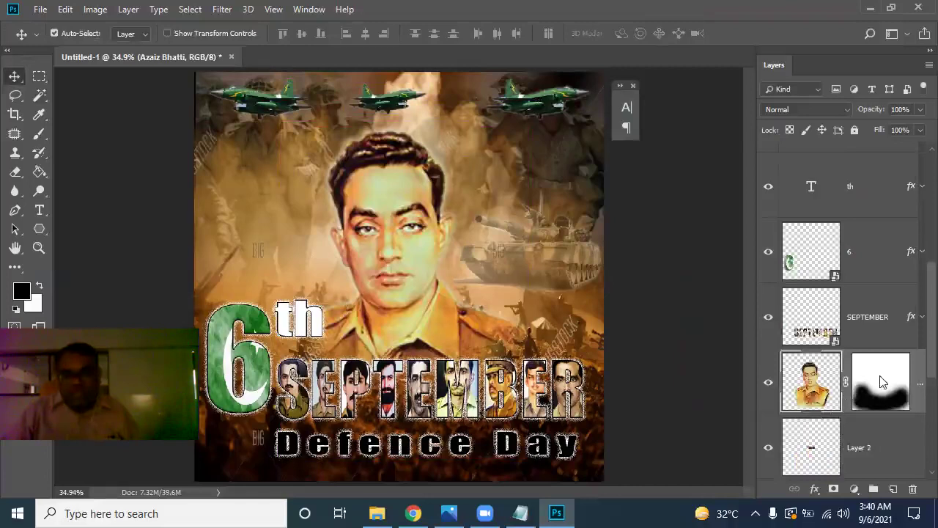
pyautogui.rightClick(883, 381)
pyautogui.click(814, 282)
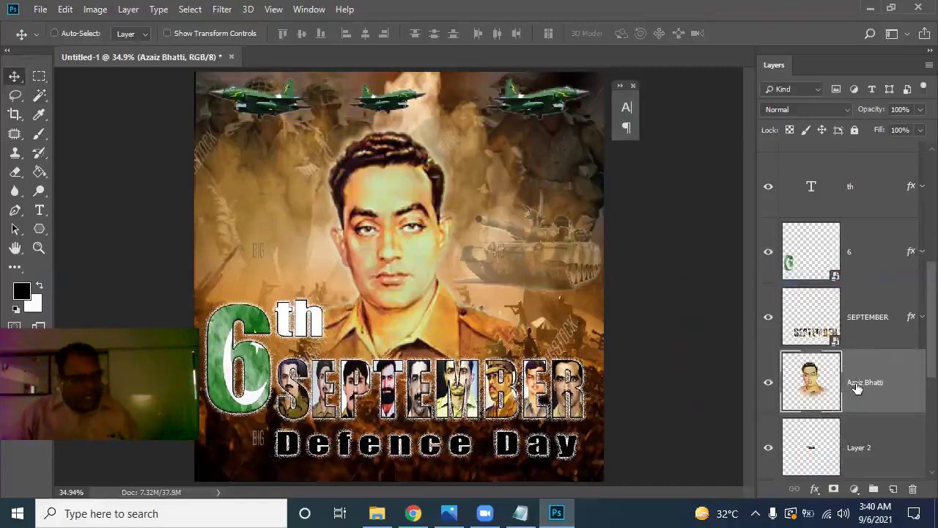
# Step: Paste the flag, scale it to about 139%, tilt it about -3°, and position it beside the soldier
pyautogui.hotkey('ctrl', 'v')
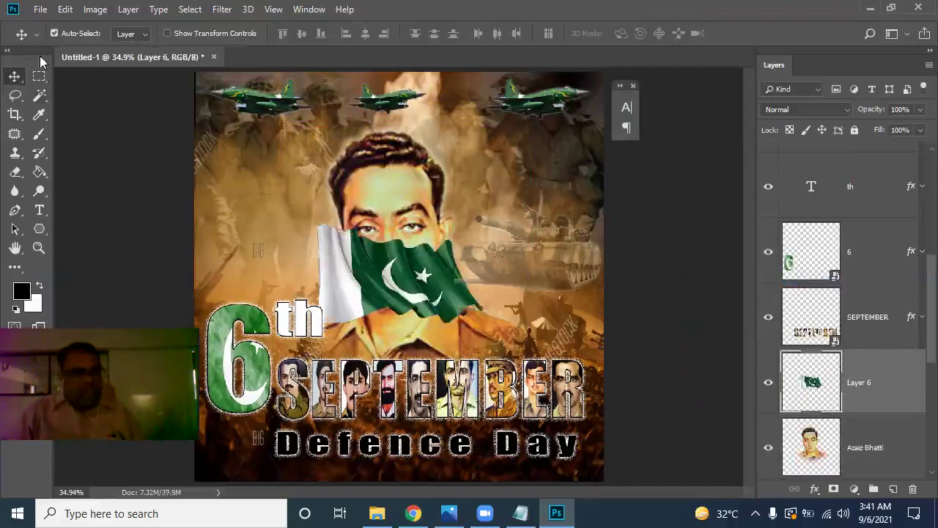
pyautogui.rightClick(380, 278)
pyautogui.click(385, 281)
pyautogui.moveTo(437, 274)
pyautogui.mouseDown()
pyautogui.moveTo(490, 240)
pyautogui.moveTo(466, 190)
pyautogui.mouseUp()
pyautogui.hotkey('ctrl', 't')
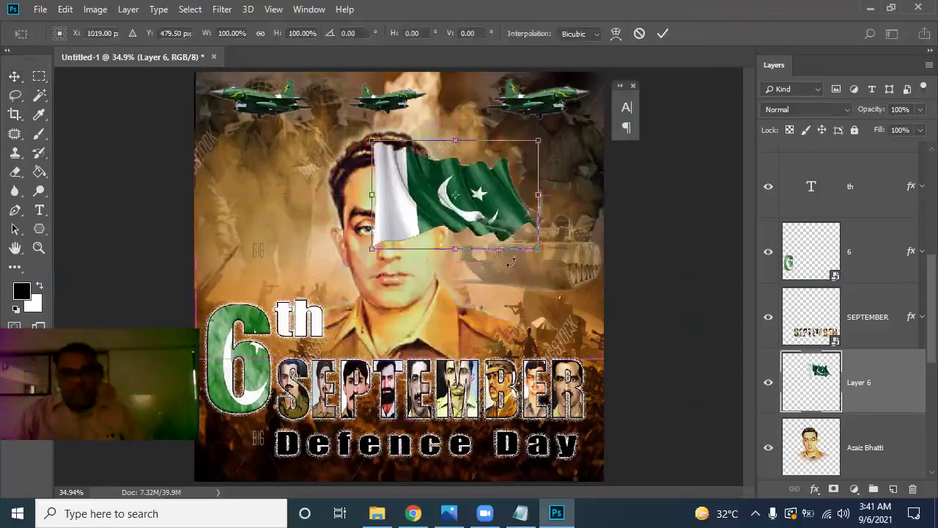
pyautogui.moveTo(540, 251); pyautogui.dragTo(579, 276)
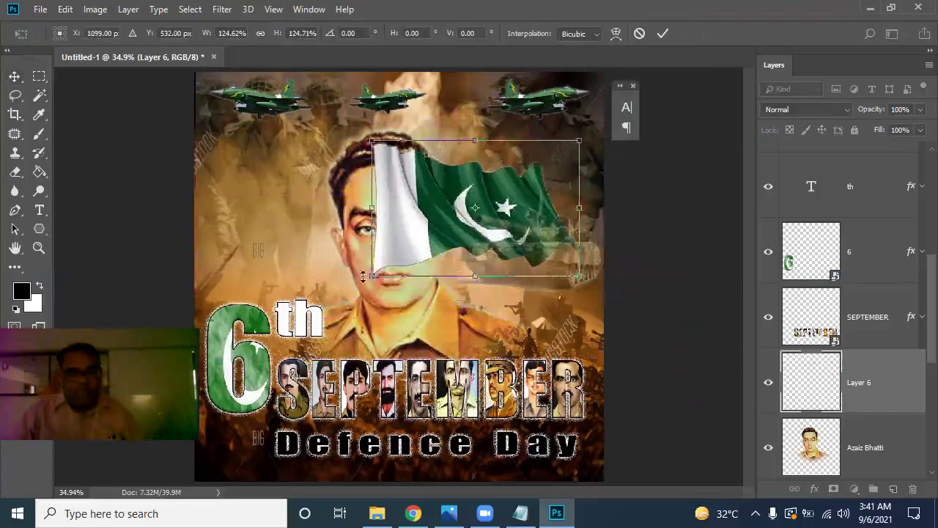
pyautogui.moveTo(350, 281)
pyautogui.mouseDown()
pyautogui.moveTo(376, 279)
pyautogui.moveTo(330, 311)
pyautogui.mouseUp()
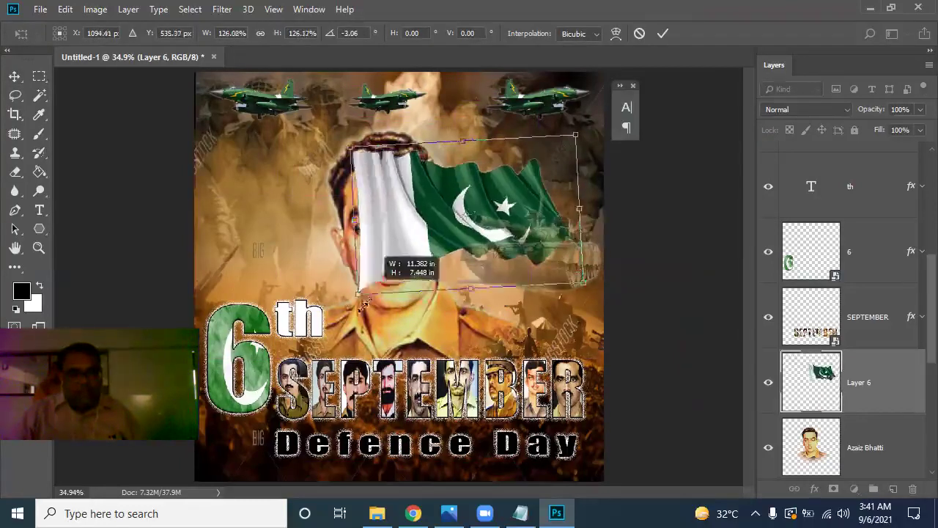
pyautogui.moveTo(423, 270); pyautogui.dragTo(462, 242)
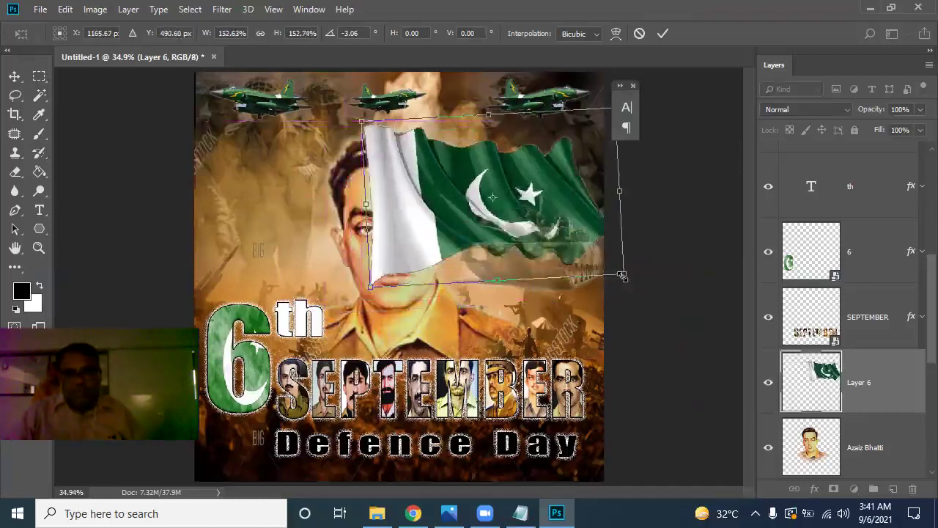
pyautogui.moveTo(595, 275); pyautogui.dragTo(600, 259)
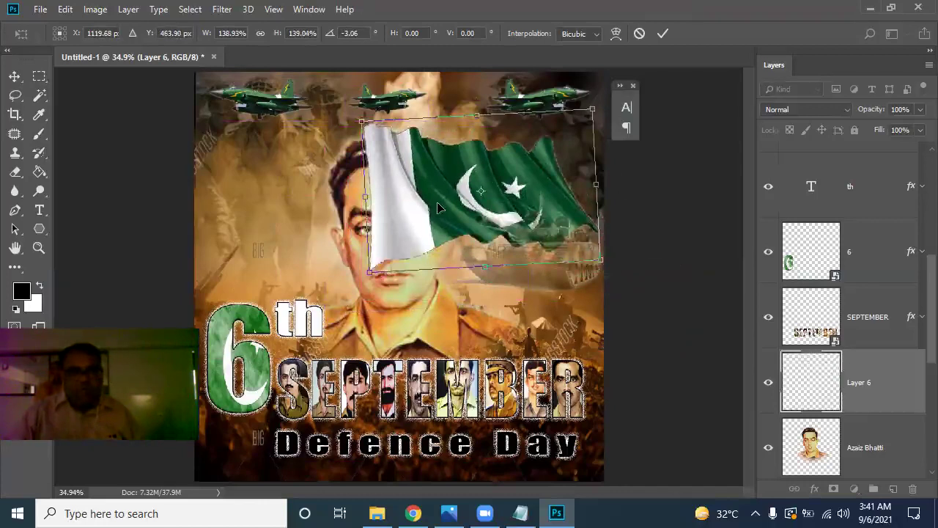
pyautogui.moveTo(438, 208); pyautogui.dragTo(454, 238)
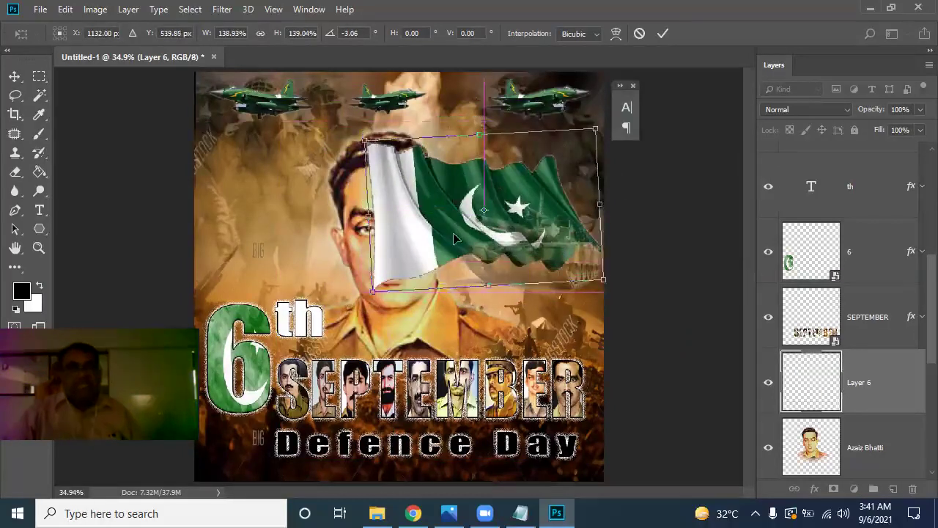
pyautogui.press('Return')
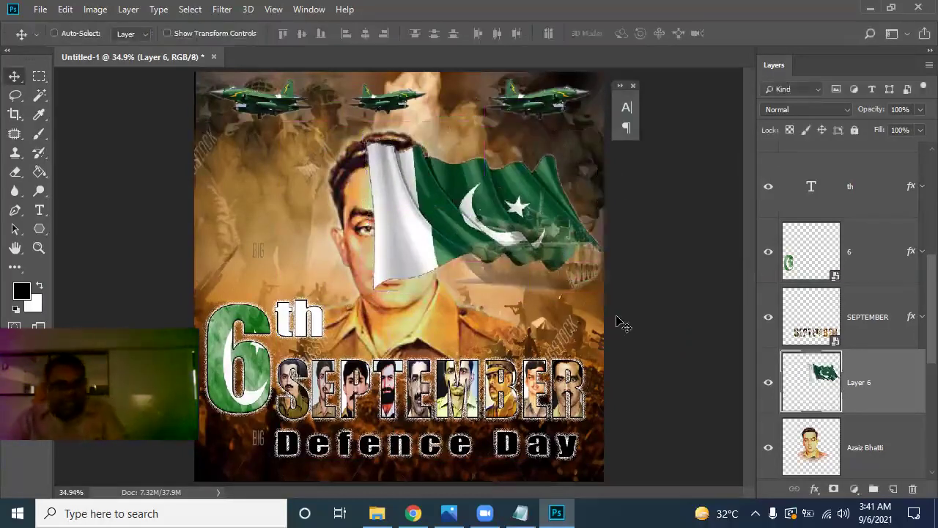
# Step: Send the flag behind the soldier portrait, stretch it taller downward, and bring up the Open dialog
pyautogui.hotkey('ctrl', '[')
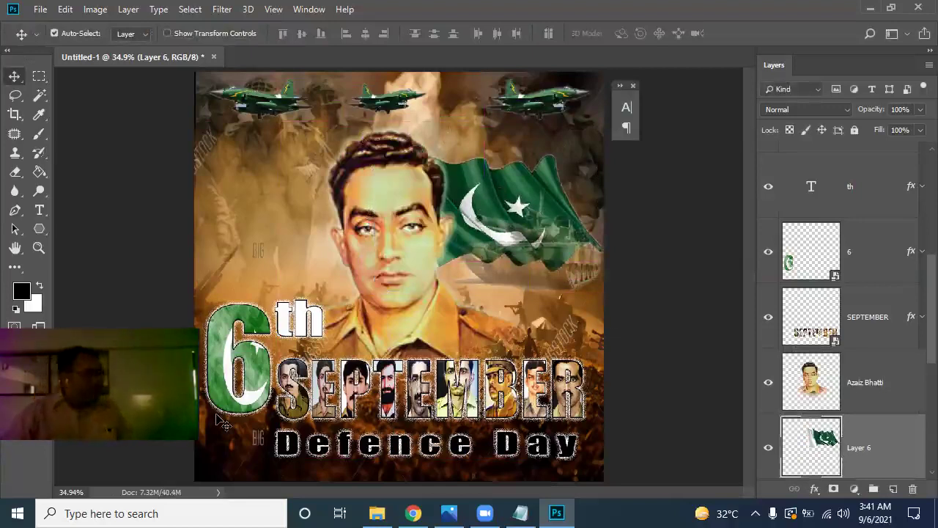
pyautogui.hotkey('ctrl', 't')
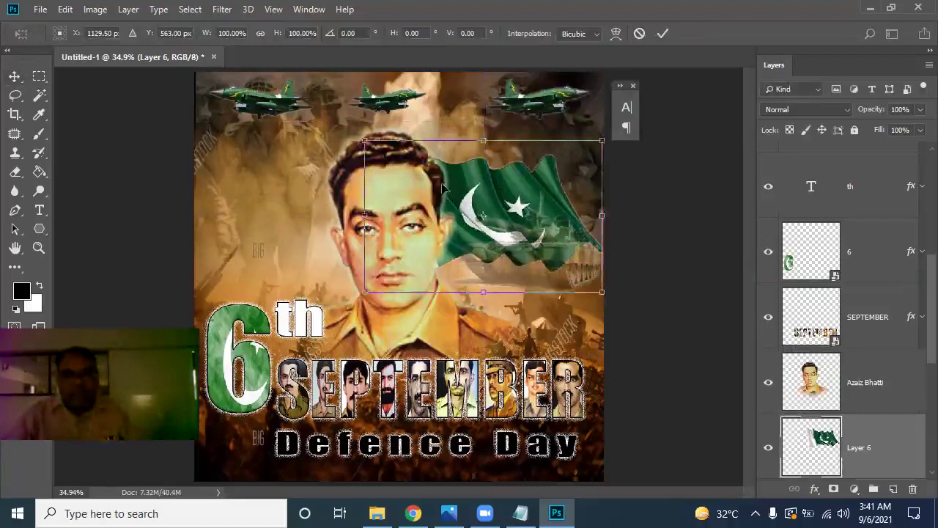
pyautogui.moveTo(490, 142); pyautogui.dragTo(489, 139)
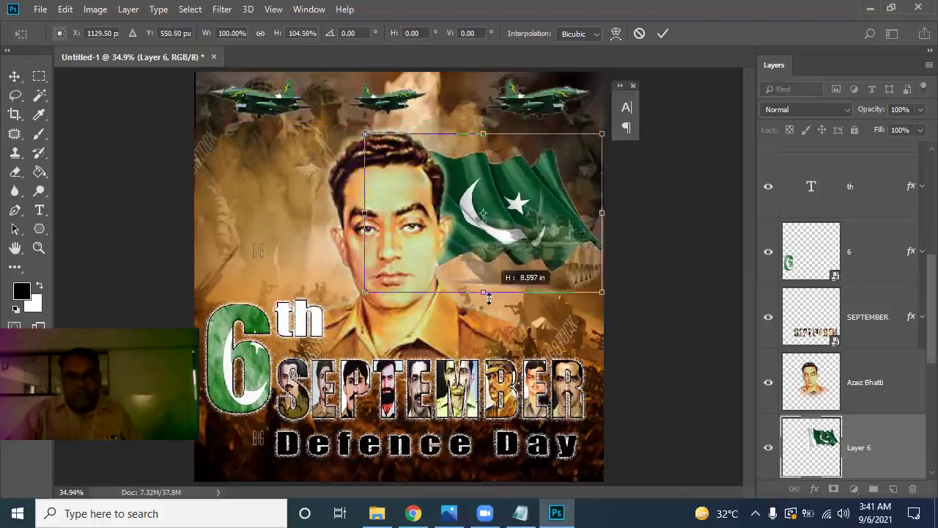
pyautogui.moveTo(489, 297); pyautogui.dragTo(491, 314)
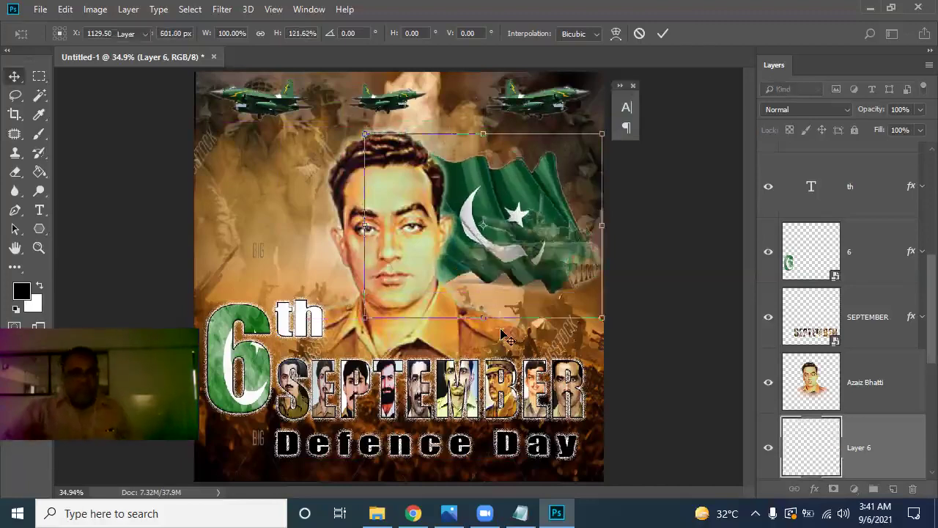
pyautogui.press('Return')
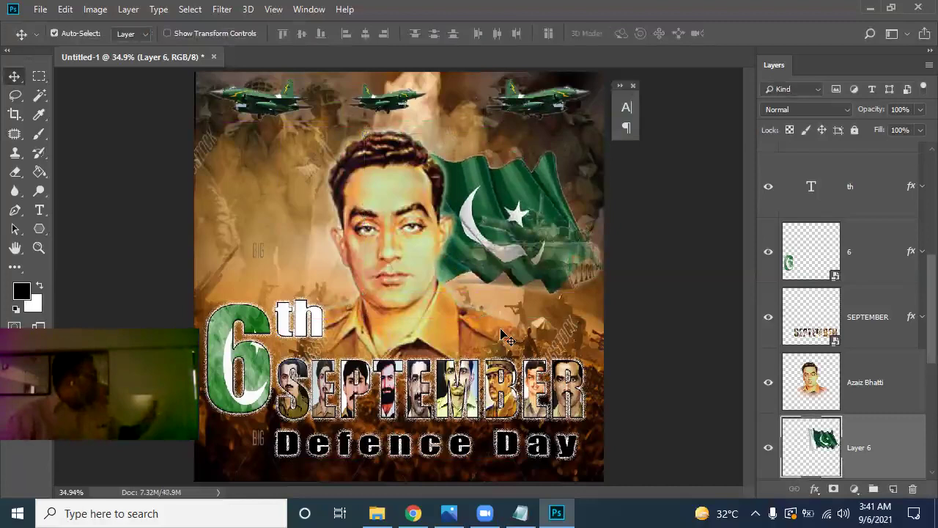
pyautogui.moveTo(501, 337); pyautogui.dragTo(502, 335)
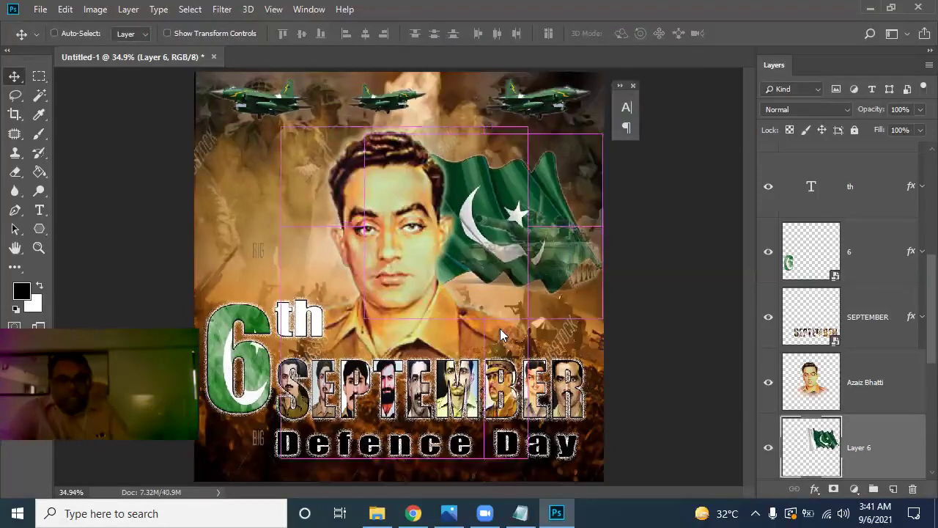
pyautogui.hotkey('ctrl', 'o')
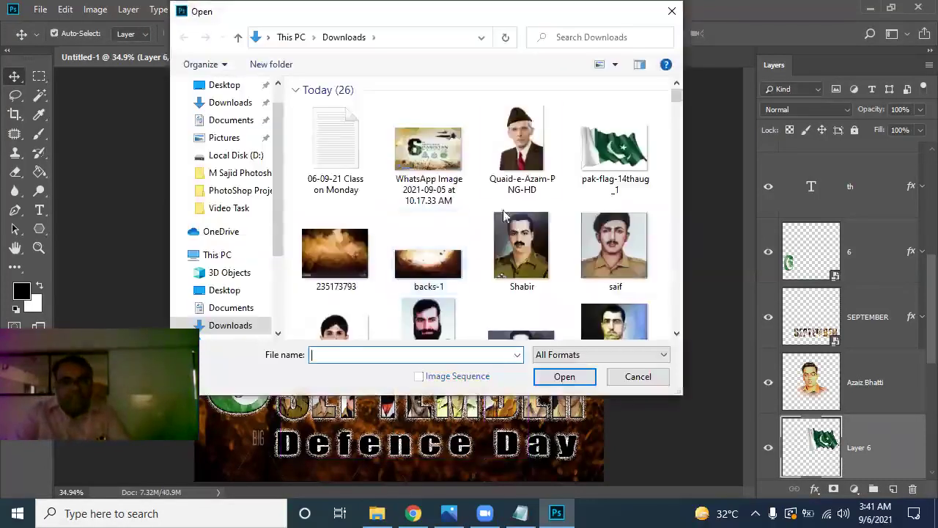
# Step: Open Quaid-e-Azam-PNG-HD.png, select its pixels, and paste it into the poster as Layer 7
pyautogui.doubleClick(522, 160)
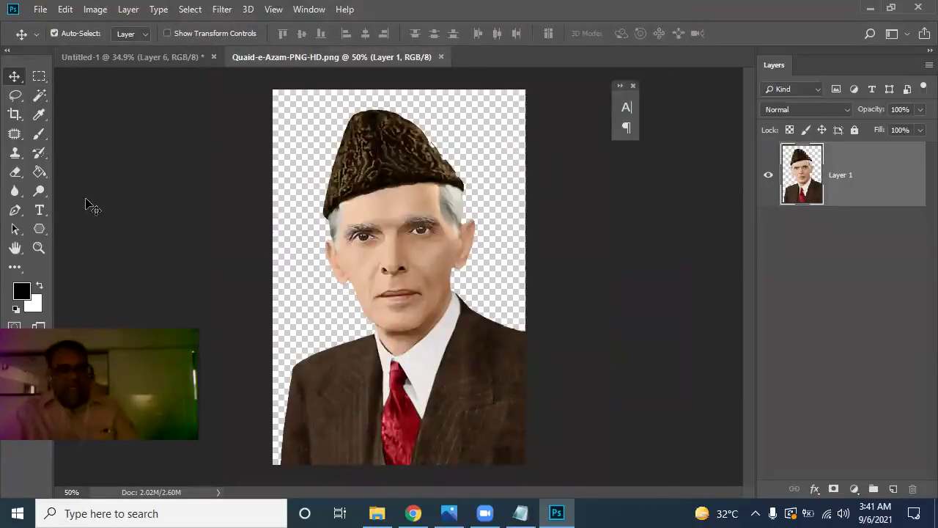
pyautogui.keyDown('ctrl'); pyautogui.click(814, 192); pyautogui.keyUp('ctrl')
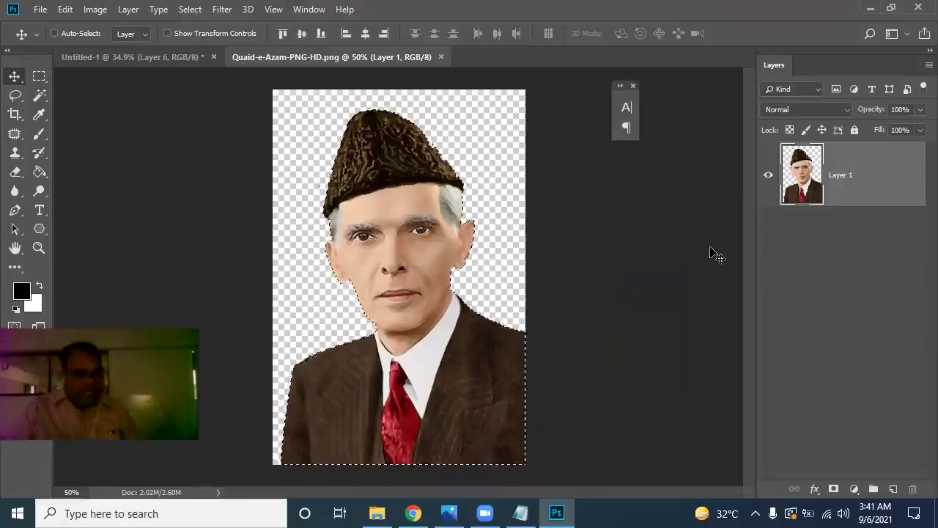
pyautogui.hotkey('ctrl', 'Tab')
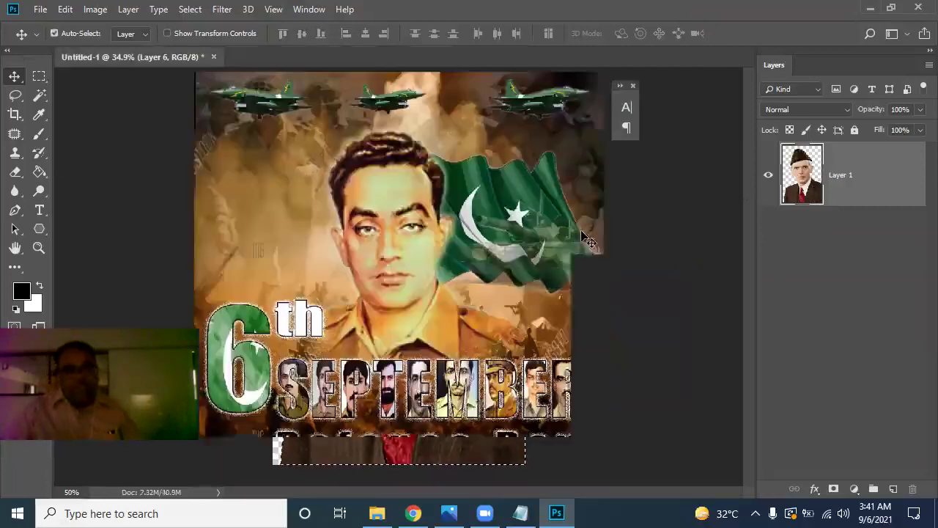
pyautogui.hotkey('ctrl', 'v')
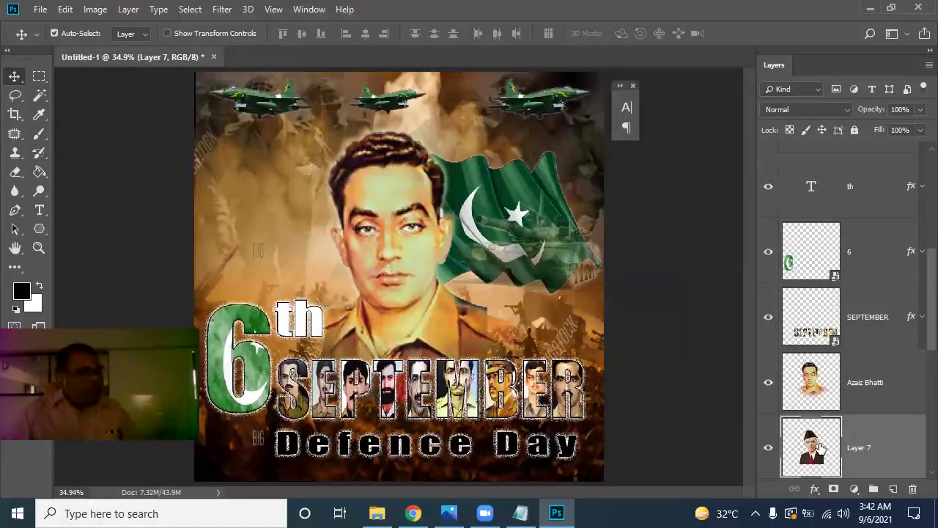
# Step: Scale the Quaid-e-Azam portrait to about 112%, place it upper-left, and stack it behind the soldier layer
pyautogui.hotkey('ctrl', '[')
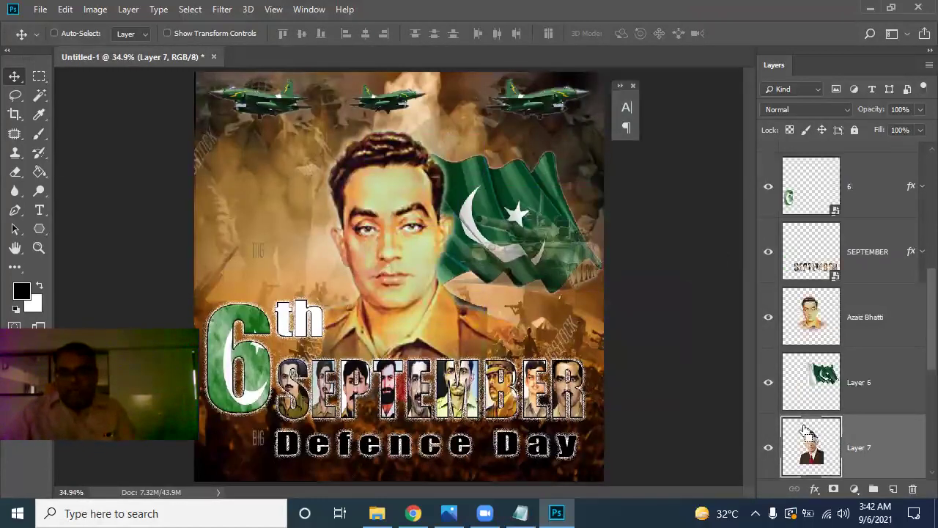
pyautogui.moveTo(821, 438); pyautogui.dragTo(826, 308)
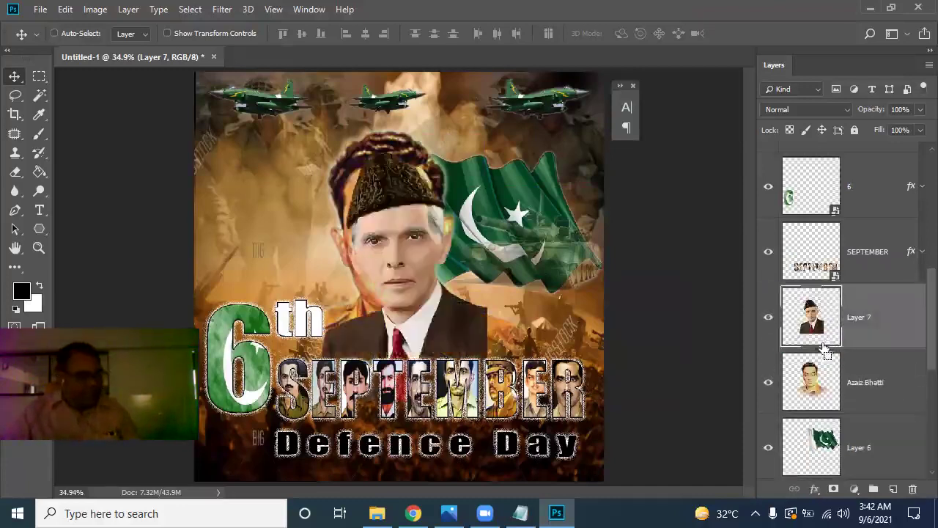
pyautogui.moveTo(374, 214); pyautogui.dragTo(298, 176)
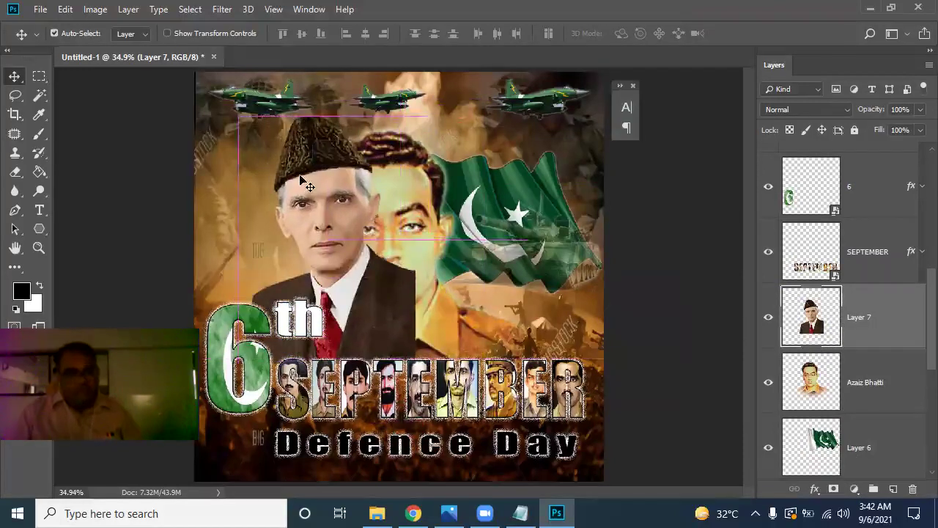
pyautogui.hotkey('ctrl', 't')
pyautogui.moveTo(415, 363); pyautogui.dragTo(449, 411)
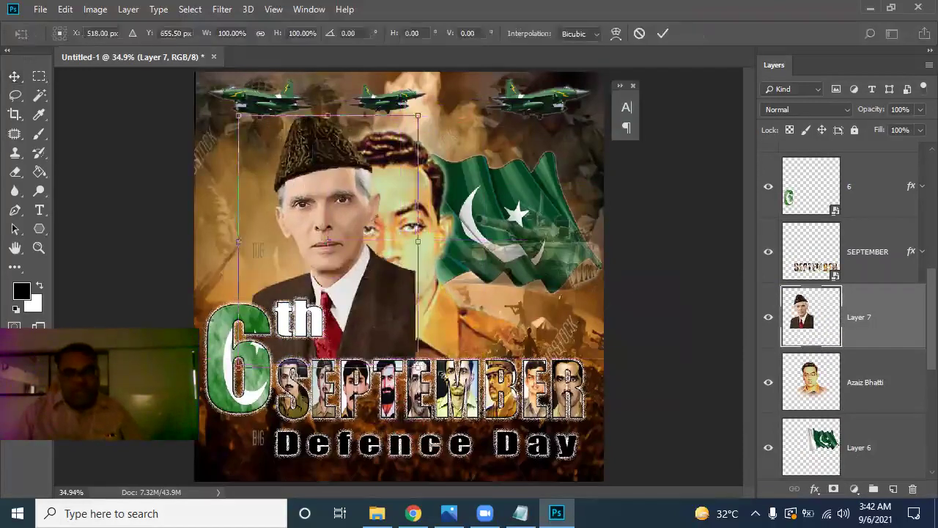
pyautogui.moveTo(370, 275)
pyautogui.mouseDown()
pyautogui.moveTo(349, 288)
pyautogui.moveTo(340, 276)
pyautogui.mouseUp()
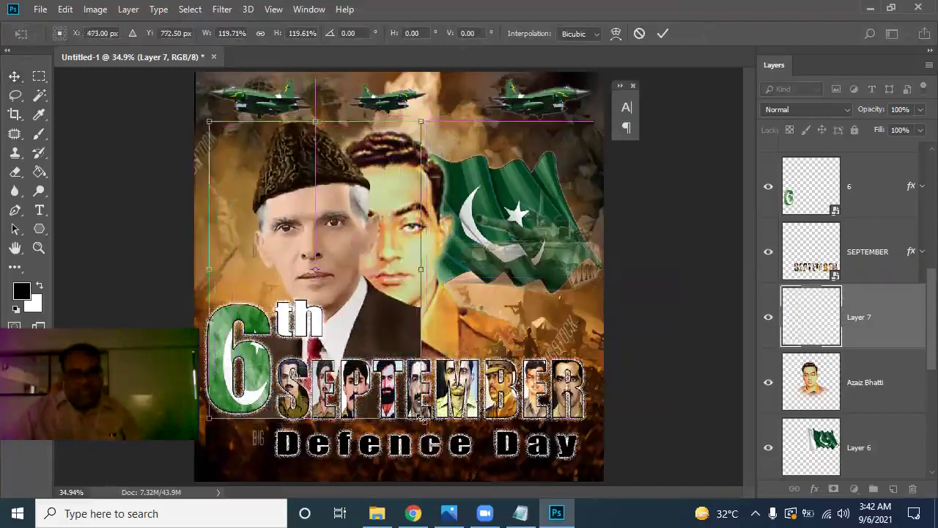
pyautogui.moveTo(421, 417); pyautogui.dragTo(398, 385)
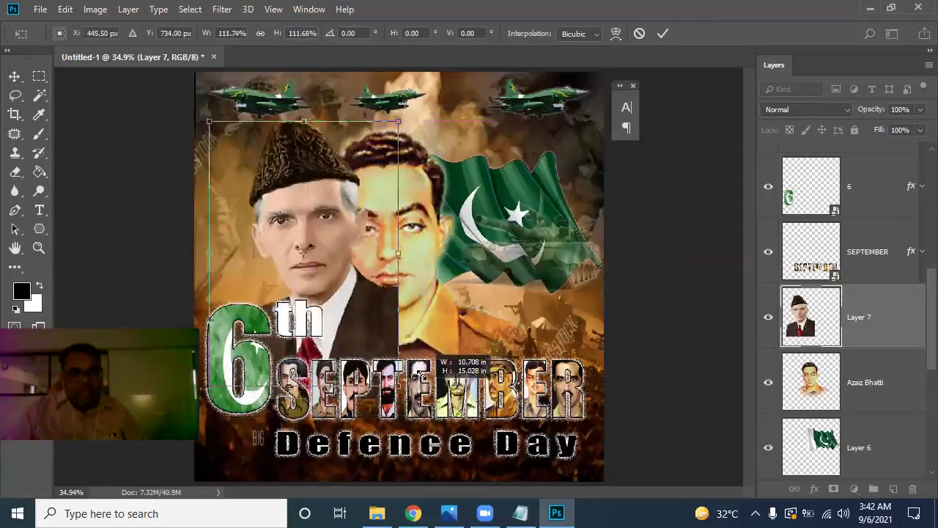
pyautogui.press('Return')
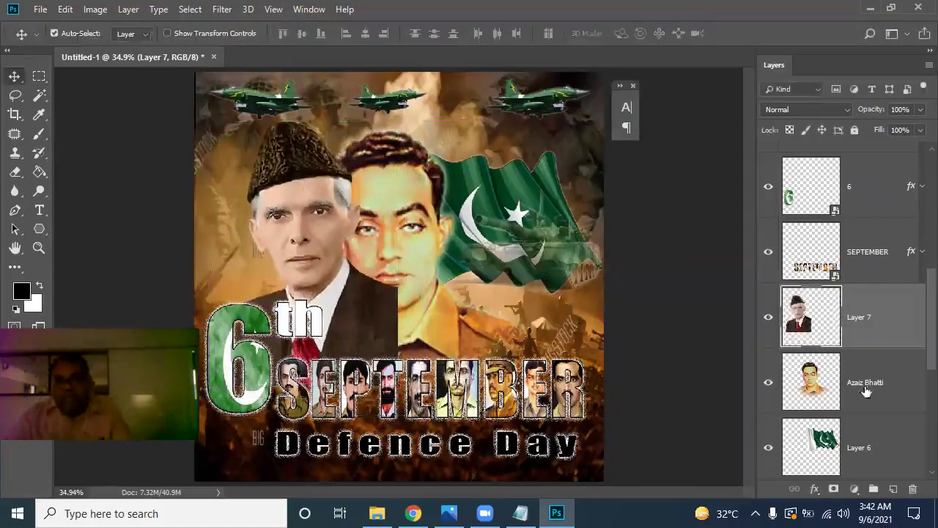
pyautogui.moveTo(859, 322); pyautogui.dragTo(863, 398)
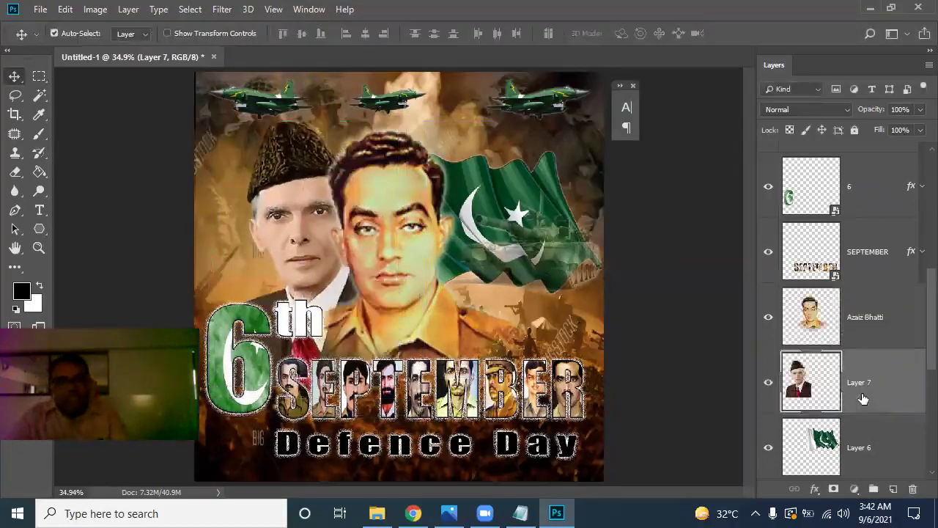
pyautogui.moveTo(339, 265); pyautogui.dragTo(329, 245)
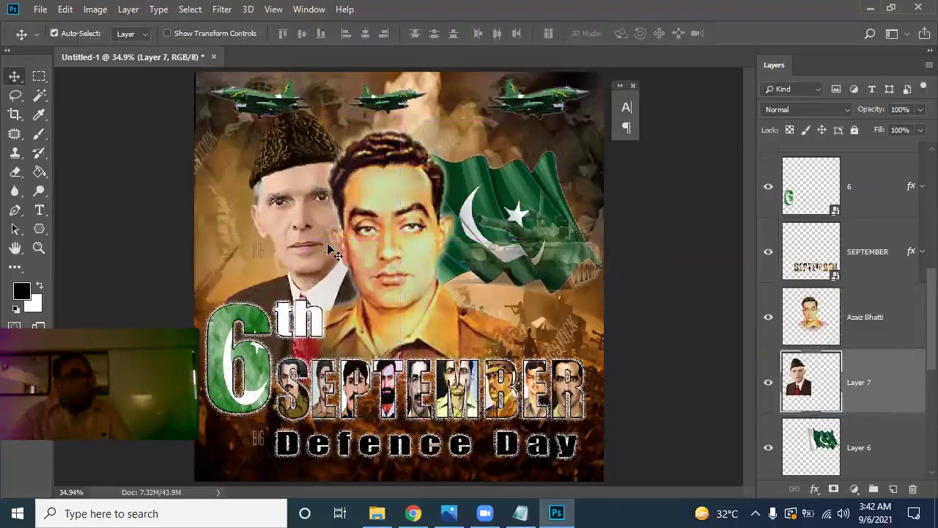
# Step: Add a mask to the Quaid-e-Azam layer, brush out its lower part, and shift it slightly down
pyautogui.click(834, 489)
pyautogui.click(40, 135)
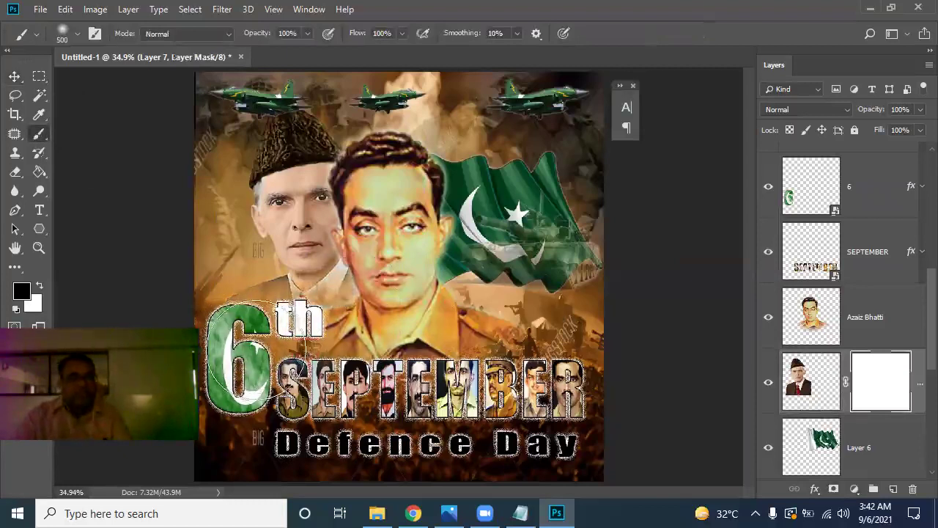
pyautogui.click(271, 341)
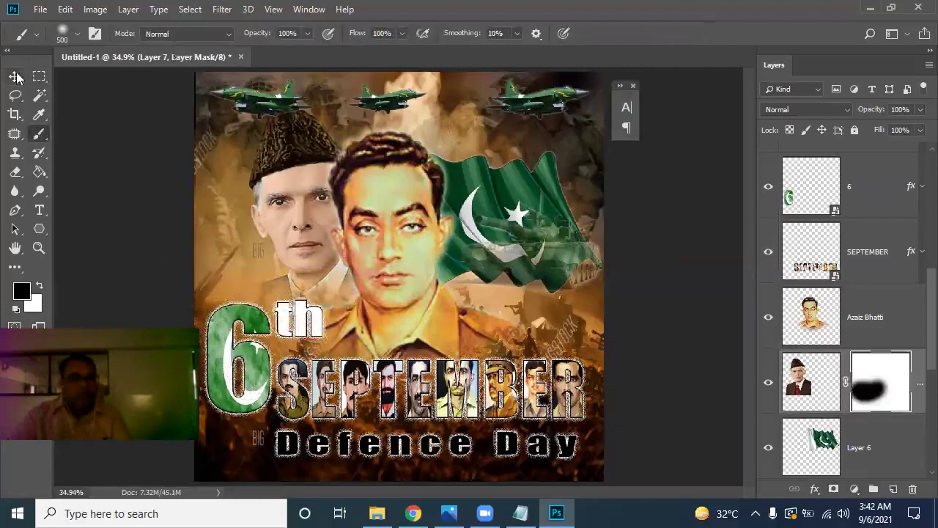
pyautogui.click(17, 77)
pyautogui.moveTo(286, 194); pyautogui.dragTo(285, 213)
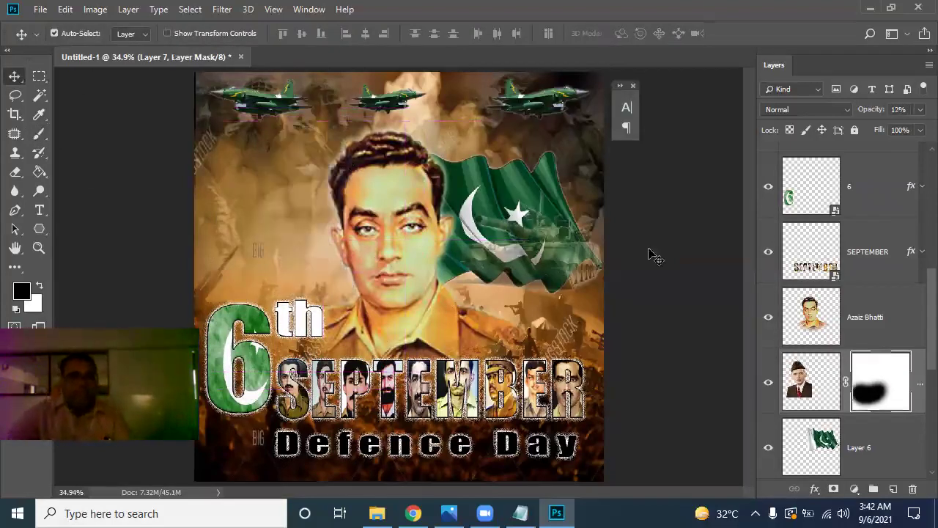
# Step: Try the portrait at 89% and then full opacity, and move it up slightly left
pyautogui.press('8')
pyautogui.press('9')
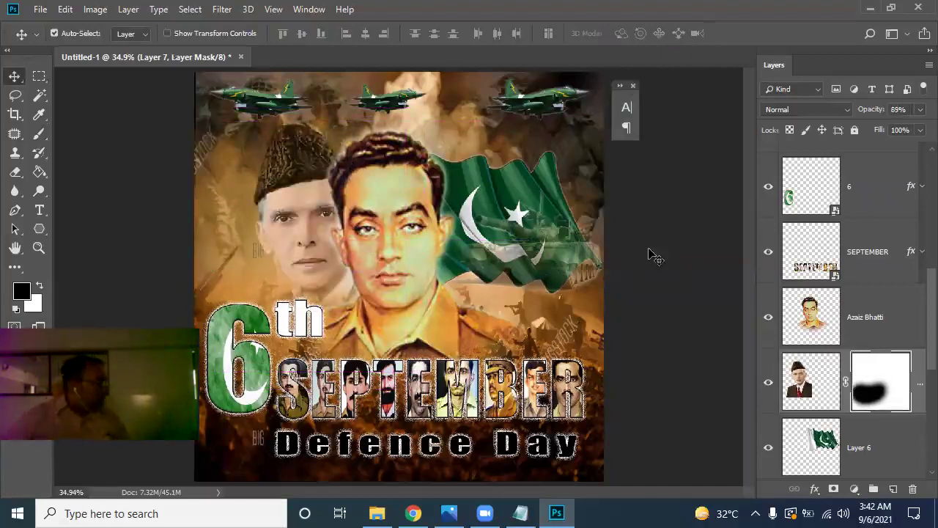
pyautogui.press('0')
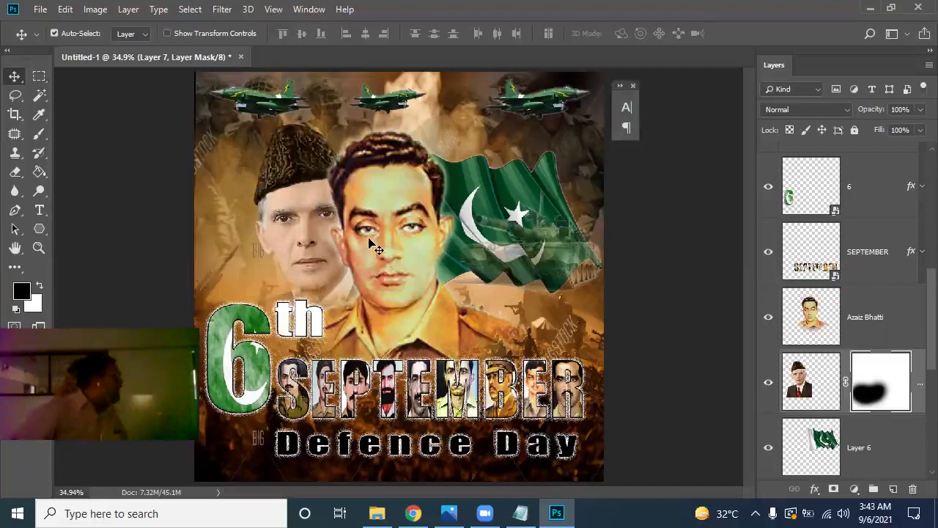
pyautogui.moveTo(322, 245); pyautogui.dragTo(316, 221)
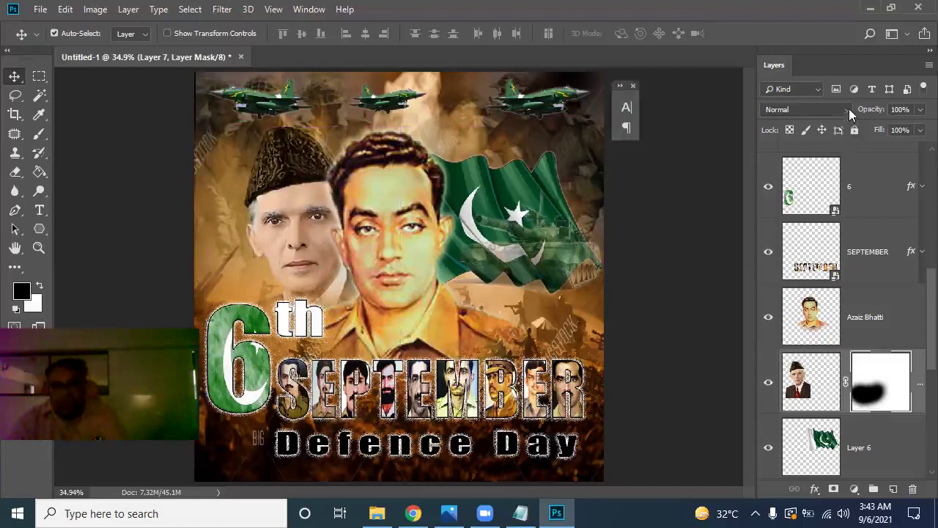
# Step: Set the portrait layer to Luminosity blending at 62% opacity, then begin a save
pyautogui.click(846, 108)
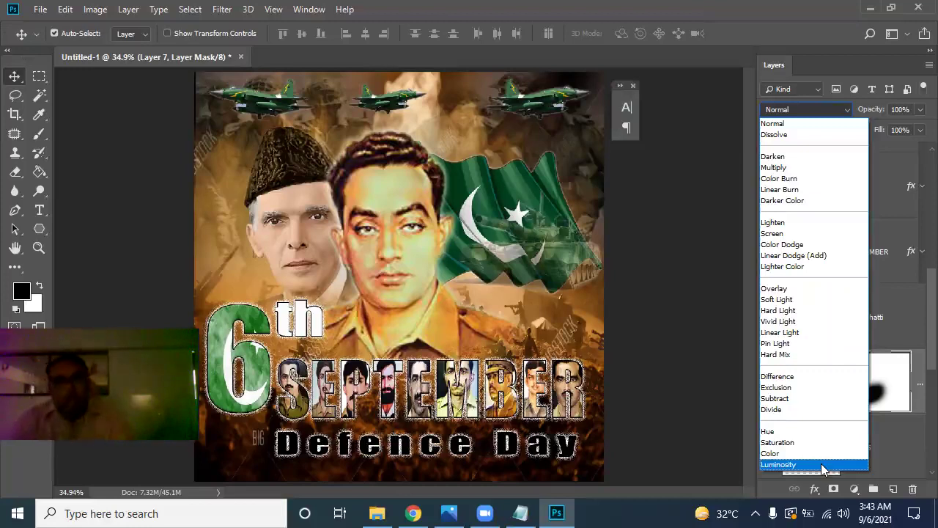
pyautogui.click(821, 464)
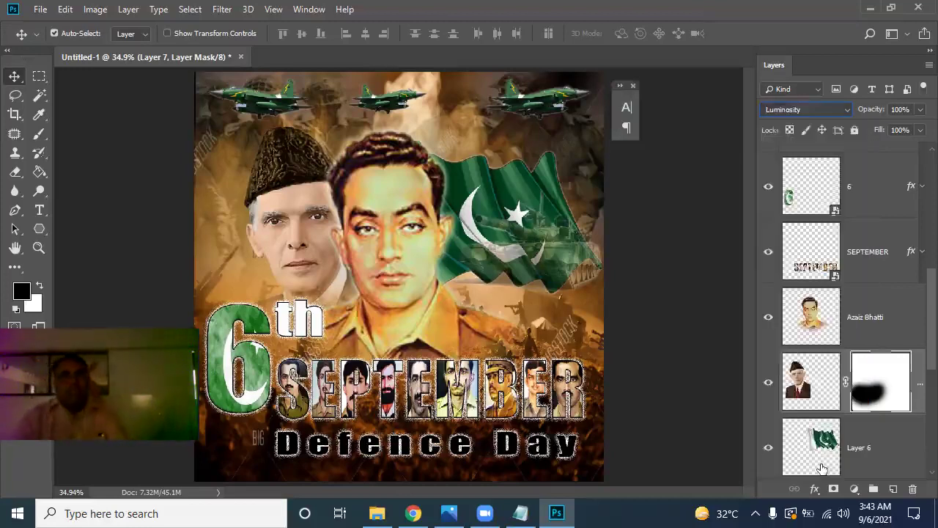
pyautogui.click(916, 111)
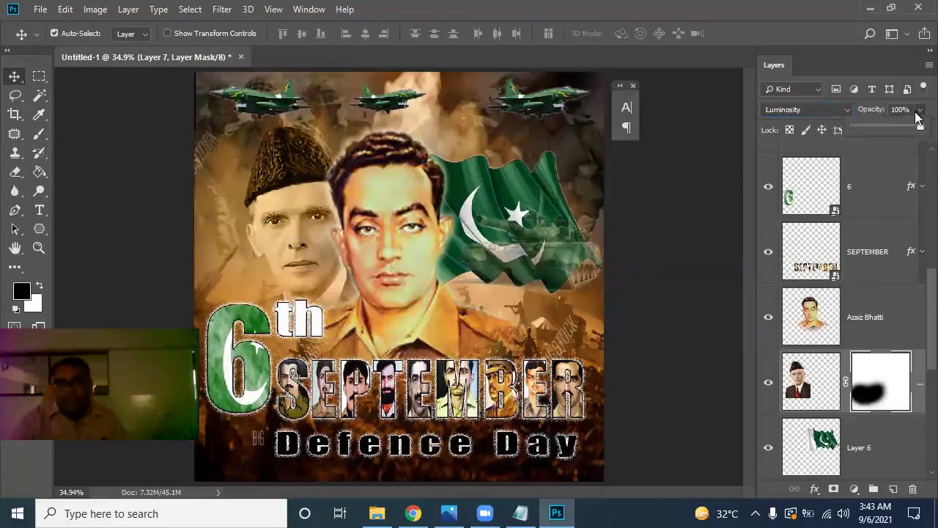
pyautogui.click(894, 128)
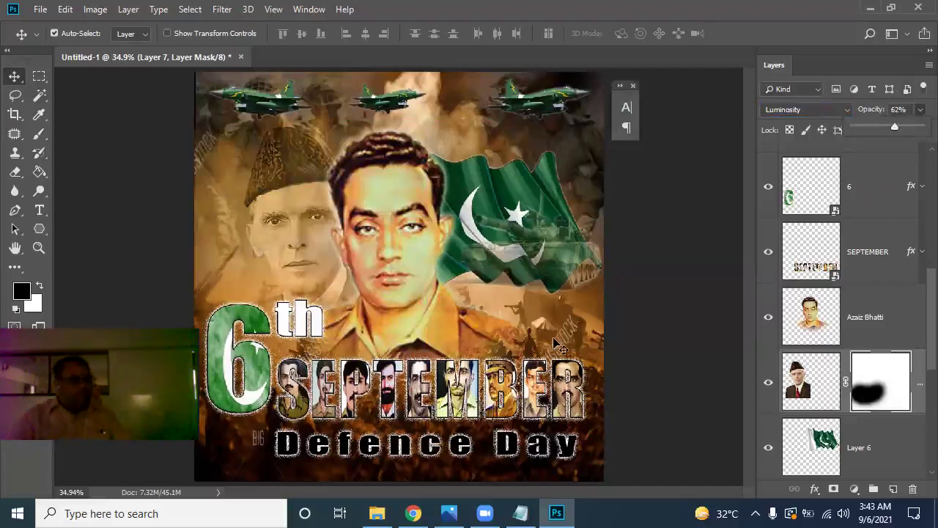
pyautogui.click(528, 287)
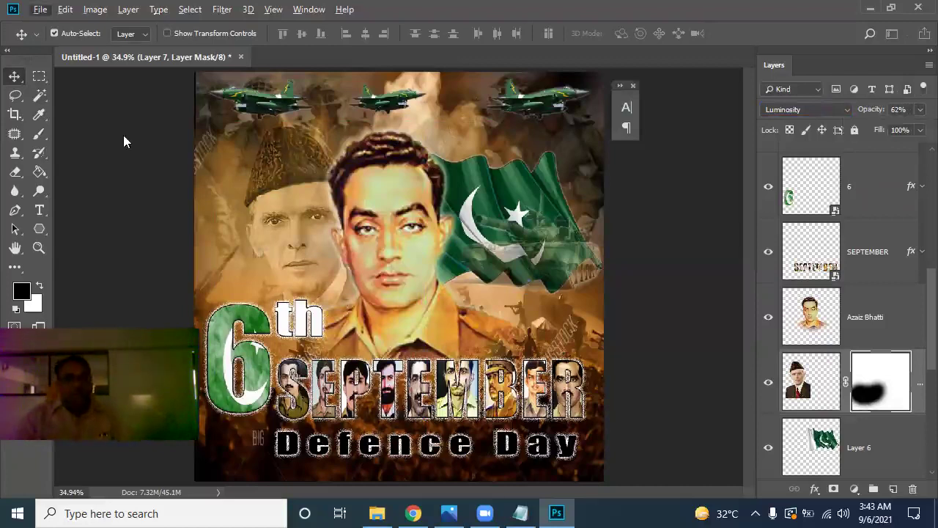
pyautogui.hotkey('ctrl', 's')
pyautogui.write('sajid')
# Step: Save the poster as '6 Sep Posters 06-09-21.psd' in D:\PhotoShop Project, accepting PSD compatibility
pyautogui.press('Escape')
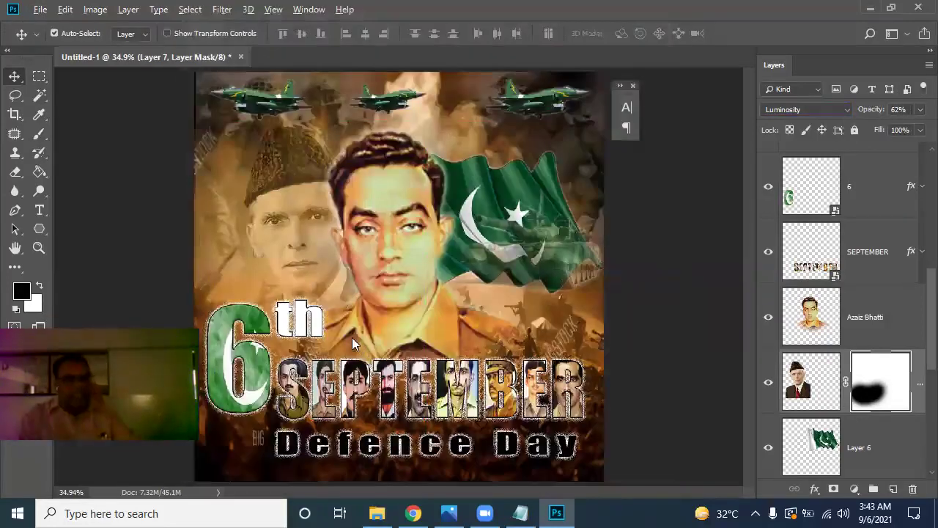
pyautogui.hotkey('alt', 'f')
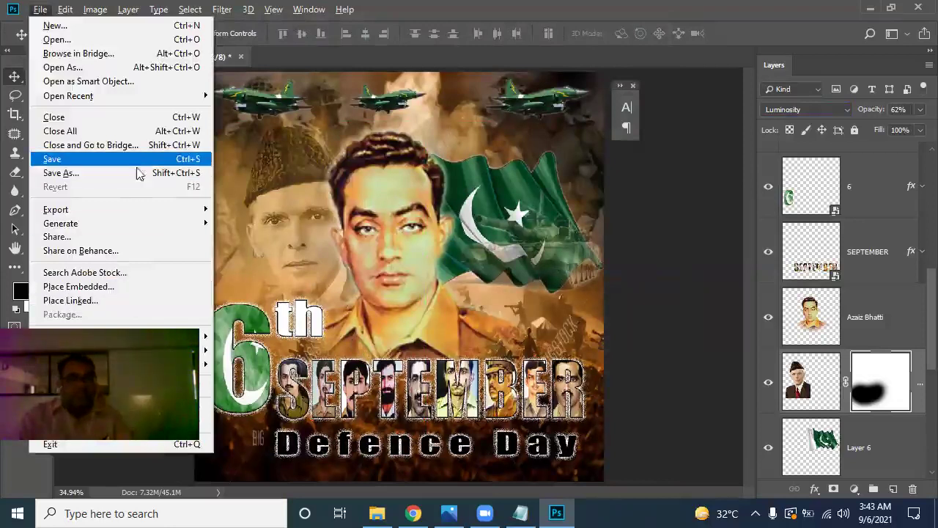
pyautogui.click(137, 179)
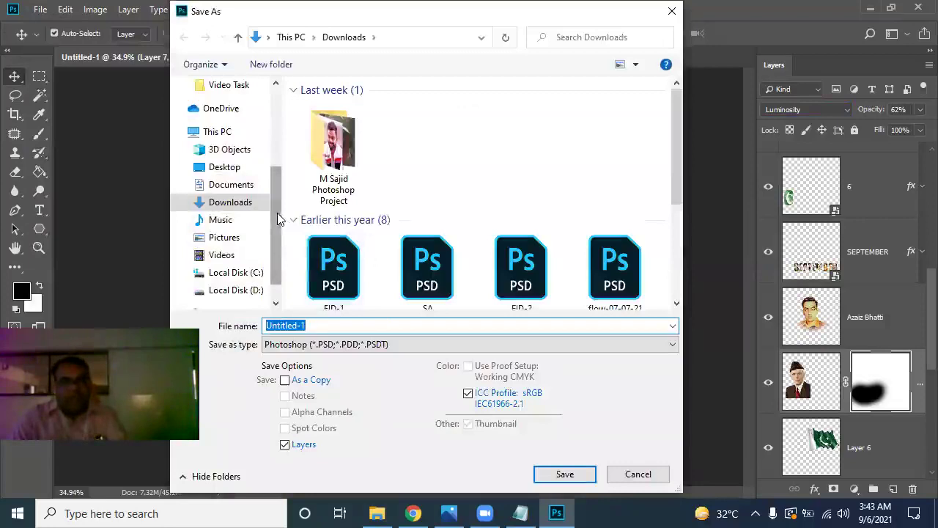
pyautogui.scroll(-1, 279, 213)
pyautogui.click(255, 273)
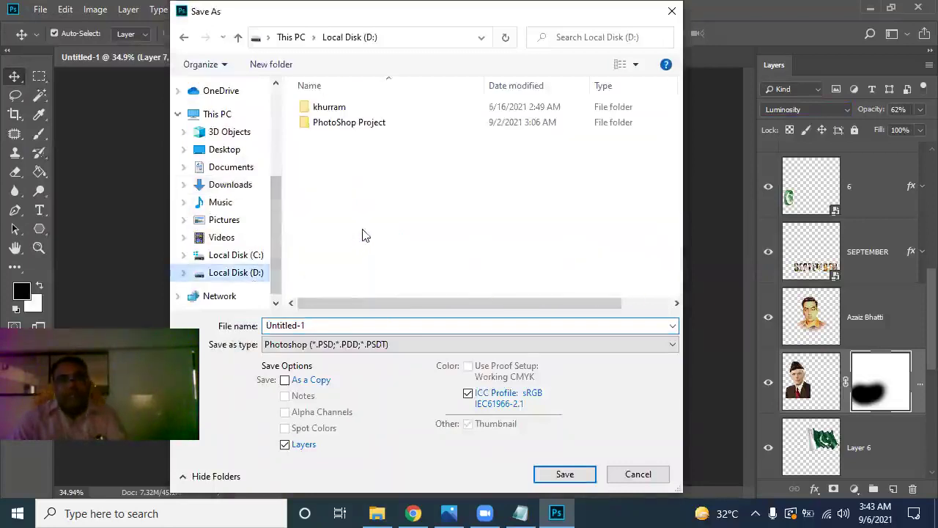
pyautogui.click(360, 127)
pyautogui.doubleClick(359, 127)
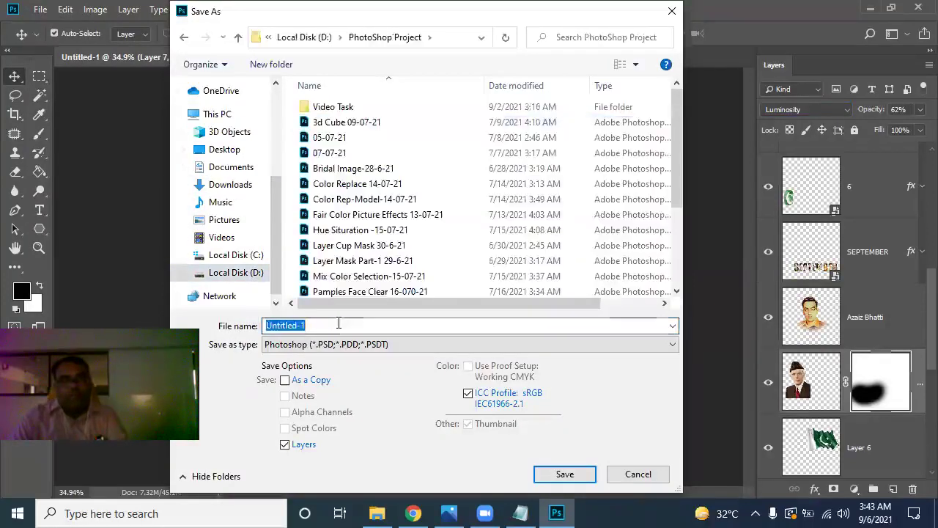
pyautogui.write('6 Se')
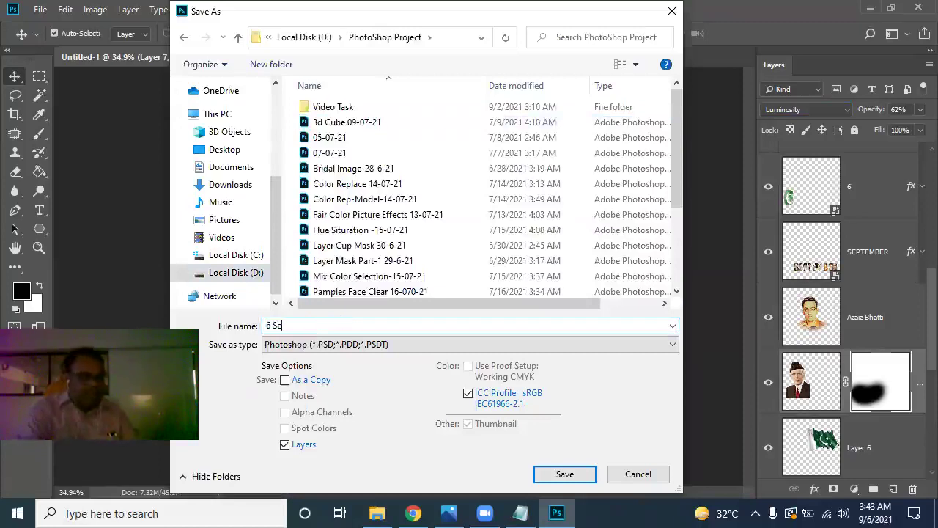
pyautogui.write('te')
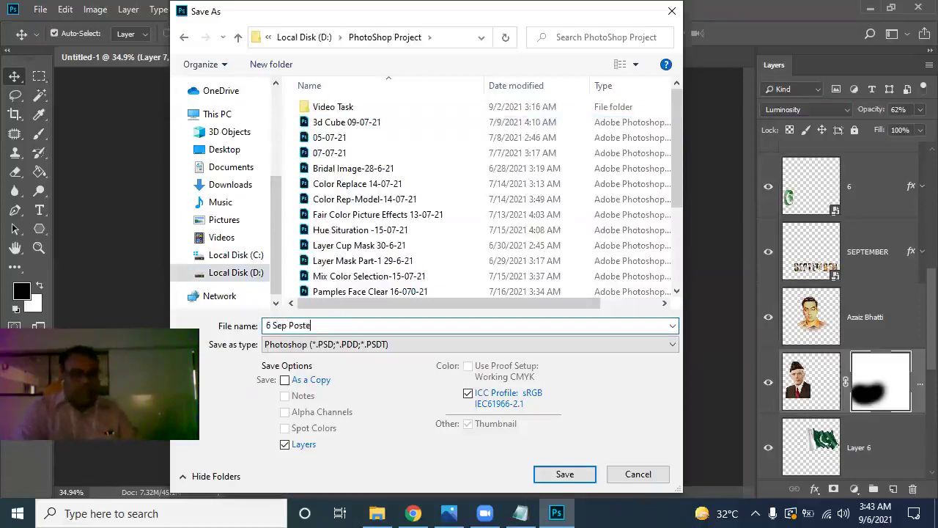
pyautogui.write('6-0')
pyautogui.write('-2')
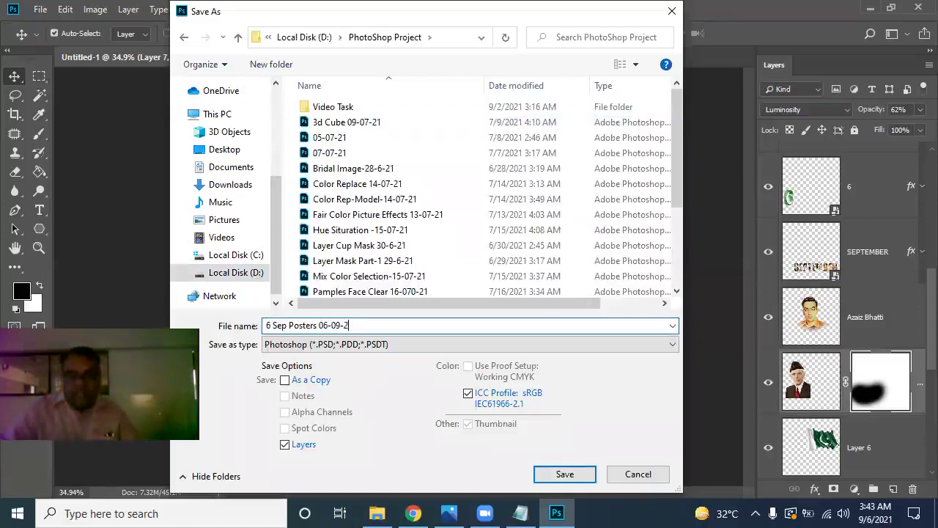
pyautogui.press('Return')
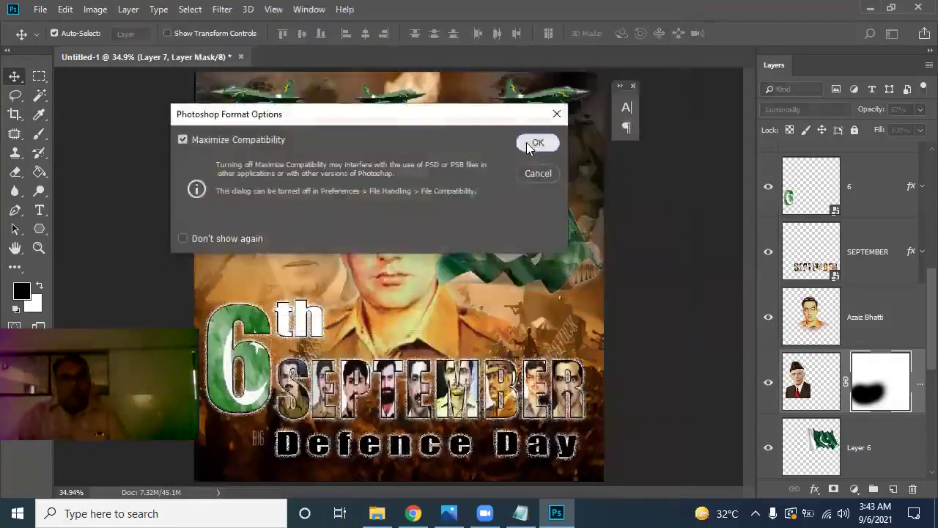
pyautogui.click(534, 146)
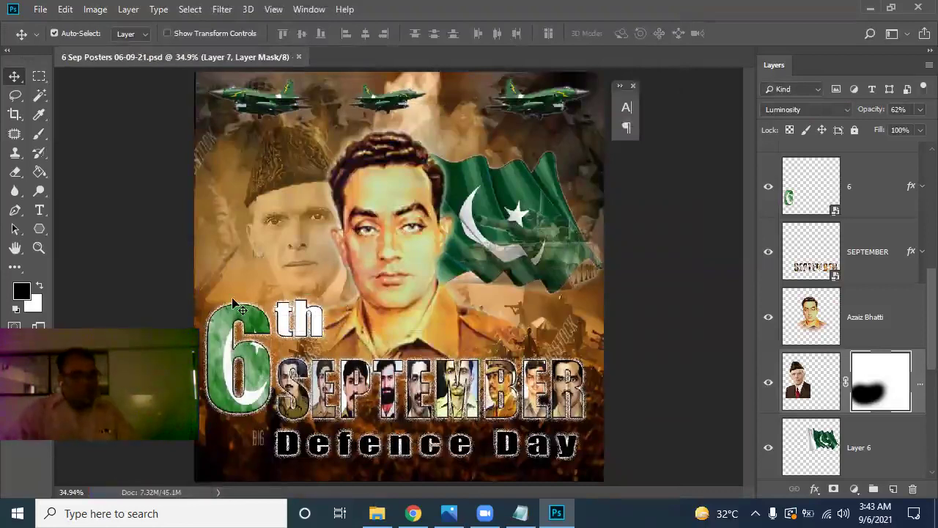
# Step: Start another Save As with JPEG as the file format
pyautogui.click(40, 9)
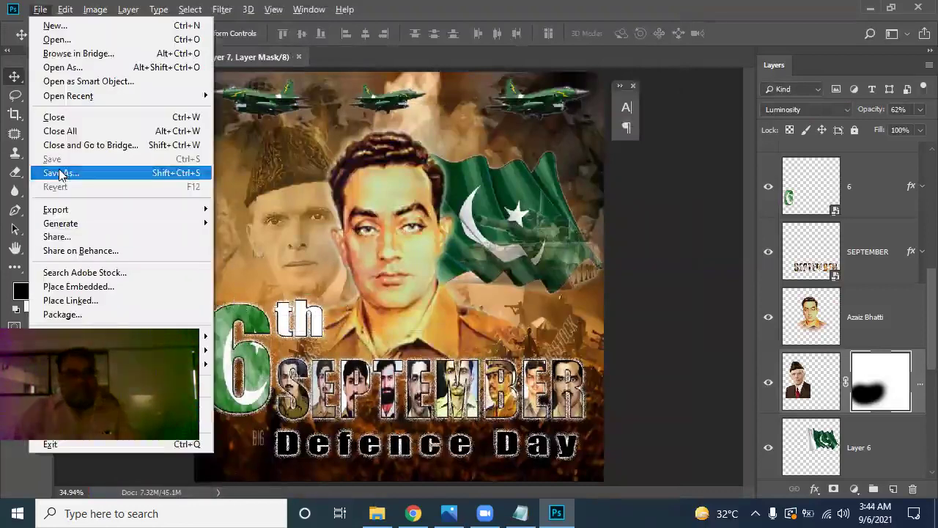
pyautogui.click(58, 171)
pyautogui.click(387, 344)
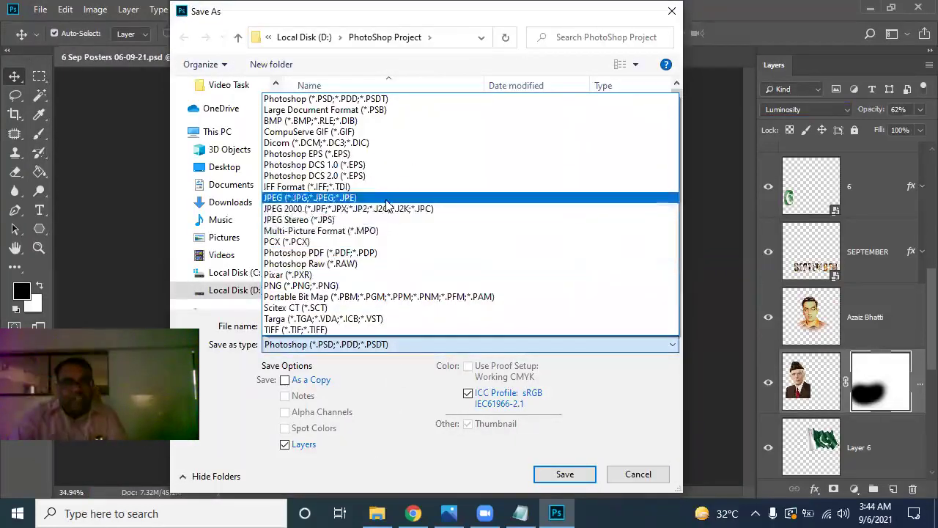
pyautogui.click(386, 198)
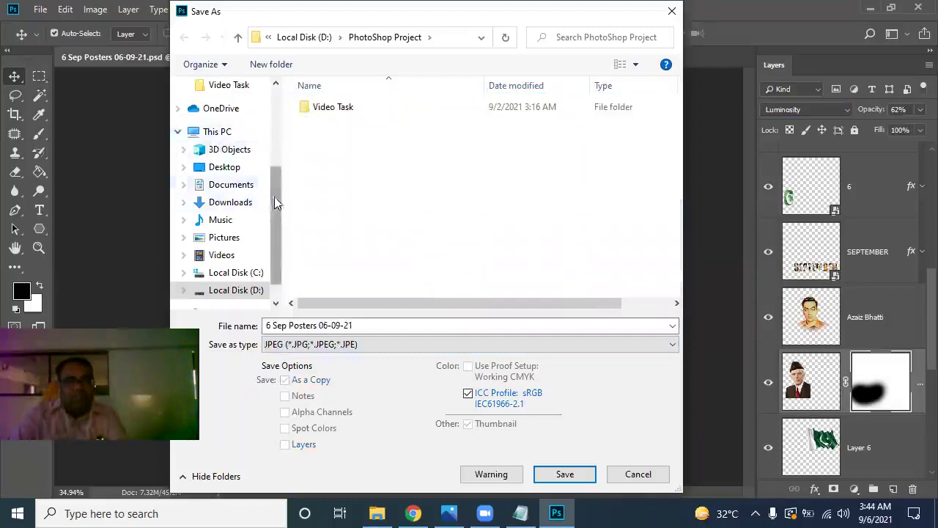
pyautogui.moveTo(274, 203); pyautogui.dragTo(261, 145)
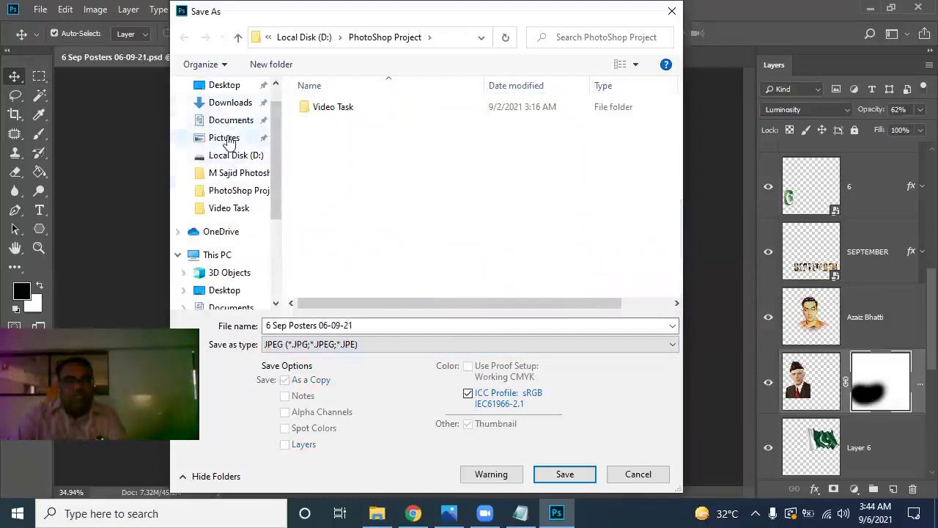
pyautogui.click(241, 105)
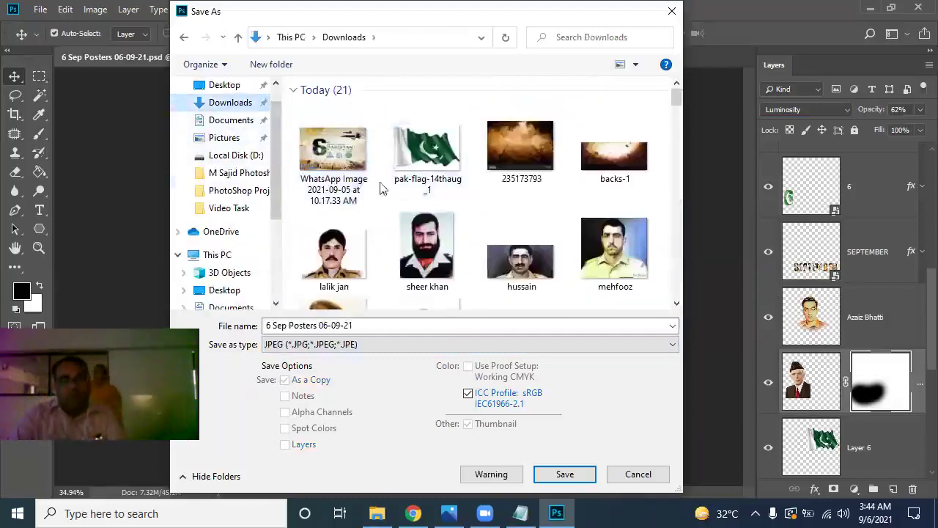
# Step: Save the JPEG copy as '6sep' in the Photoshop Project folder inside Downloads
pyautogui.click(414, 222)
pyautogui.scroll(-5, 413, 220)
pyautogui.scroll(-3, 412, 220)
pyautogui.scroll(-3, 412, 220)
pyautogui.scroll(-2, 413, 220)
pyautogui.scroll(-3, 412, 215)
pyautogui.scroll(-2, 412, 215)
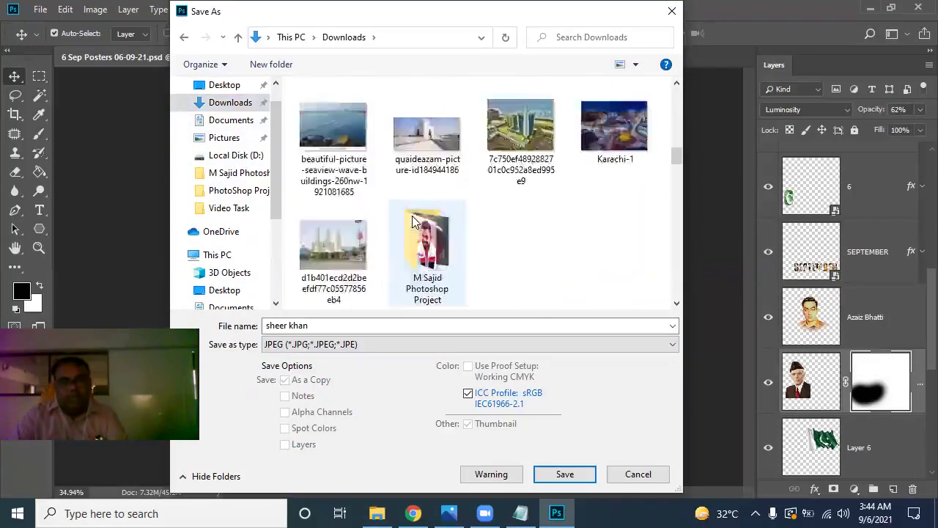
pyautogui.scroll(-2, 415, 216)
pyautogui.doubleClick(429, 135)
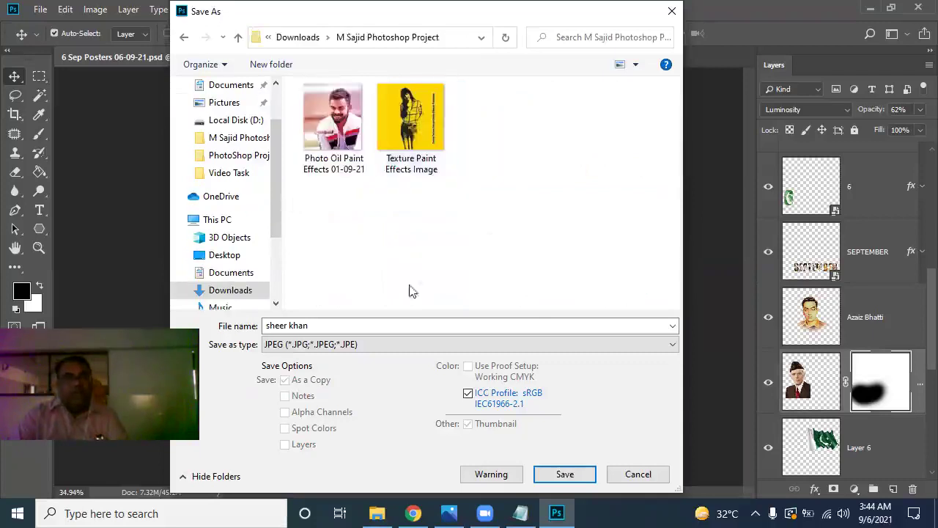
pyautogui.click(377, 327)
pyautogui.write('6sep')
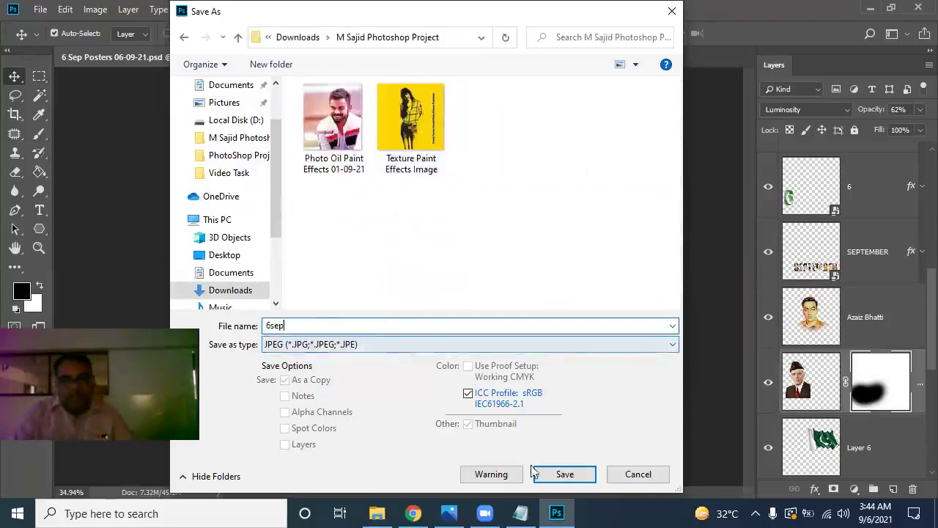
pyautogui.click(563, 473)
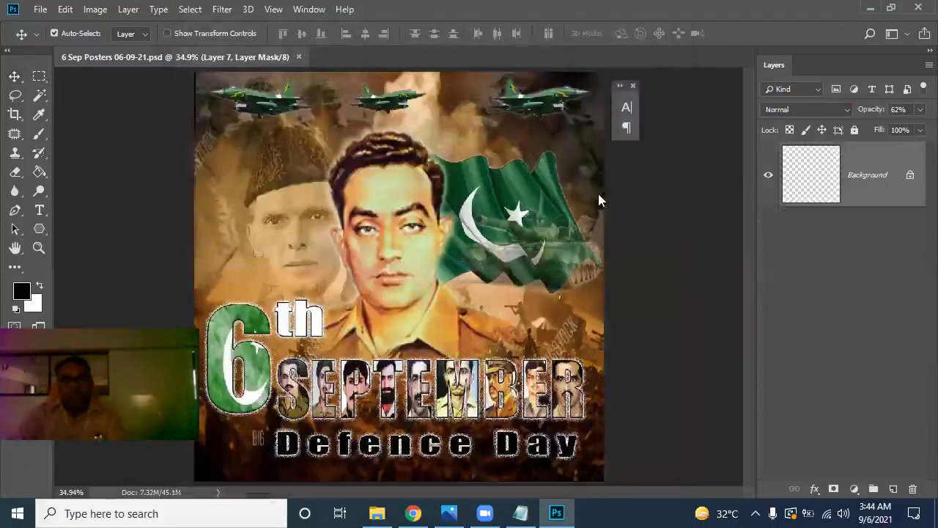
# Step: Confirm the 6sep JPEG options and display the poster enlarged in full-screen mode on black
pyautogui.click(448, 117)
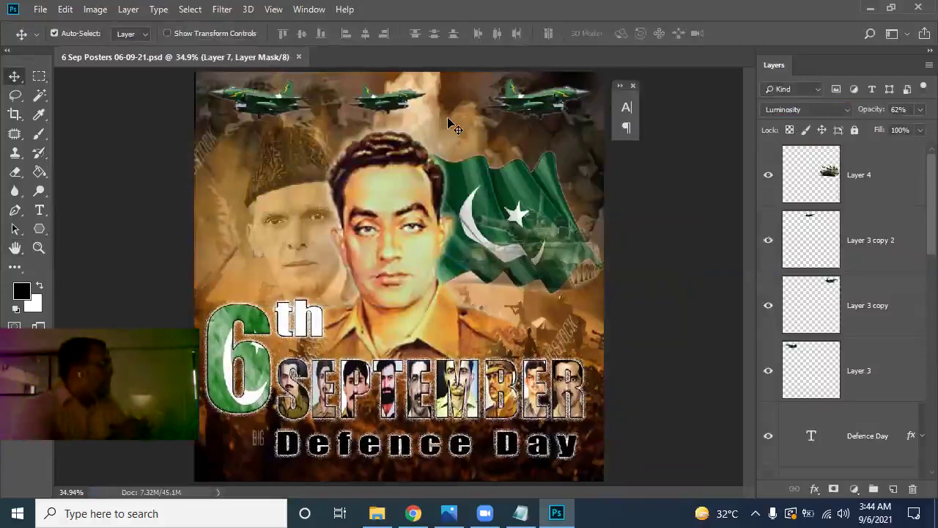
pyautogui.press('Tab')
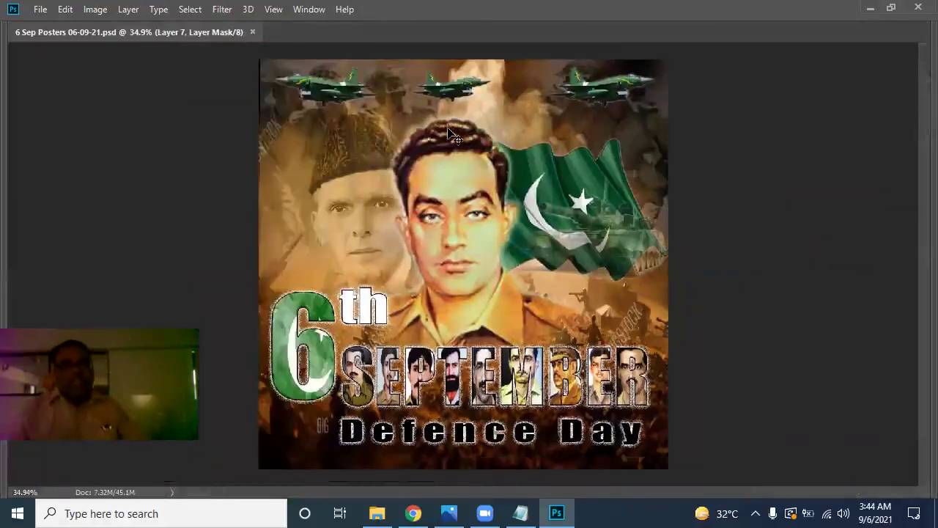
pyautogui.press('f')
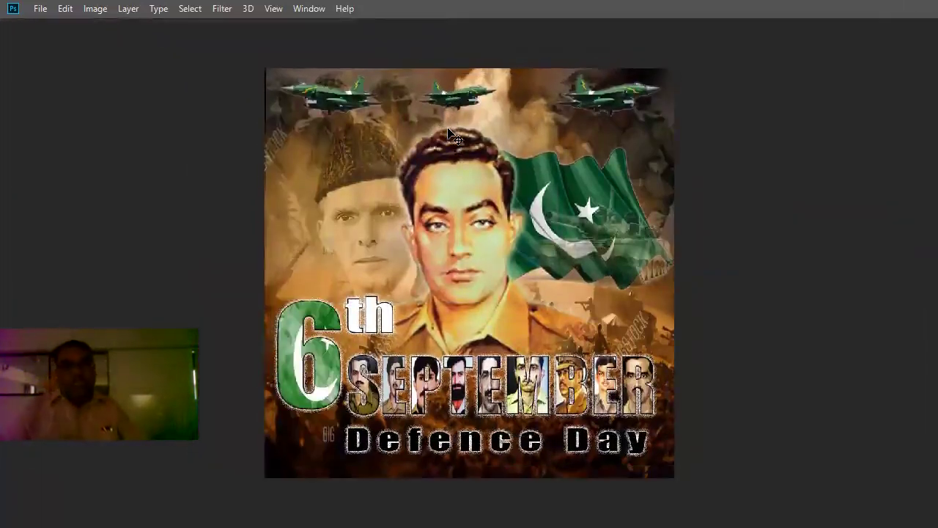
pyautogui.press('f')
pyautogui.hotkey('ctrl', '0')
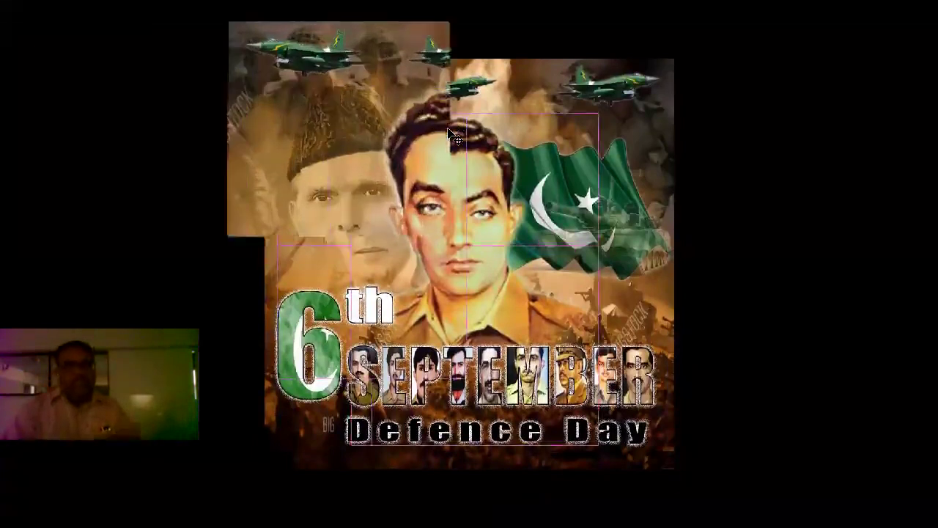